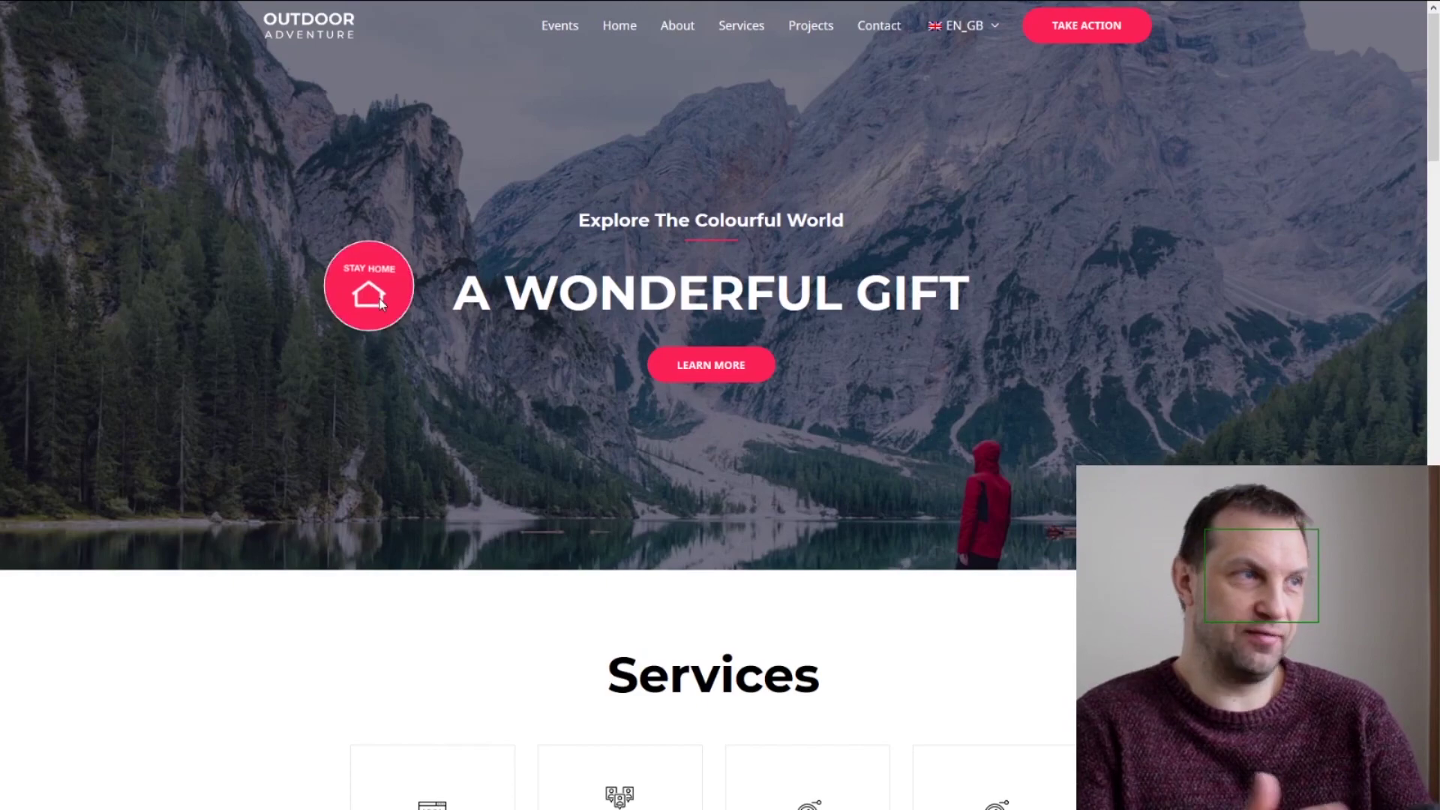
# Step: Browse the Lordicon Icons grid, then return to the site's OUR SERVICES section with its Lordicon icons
pyautogui.scroll(-5, 371, 311)
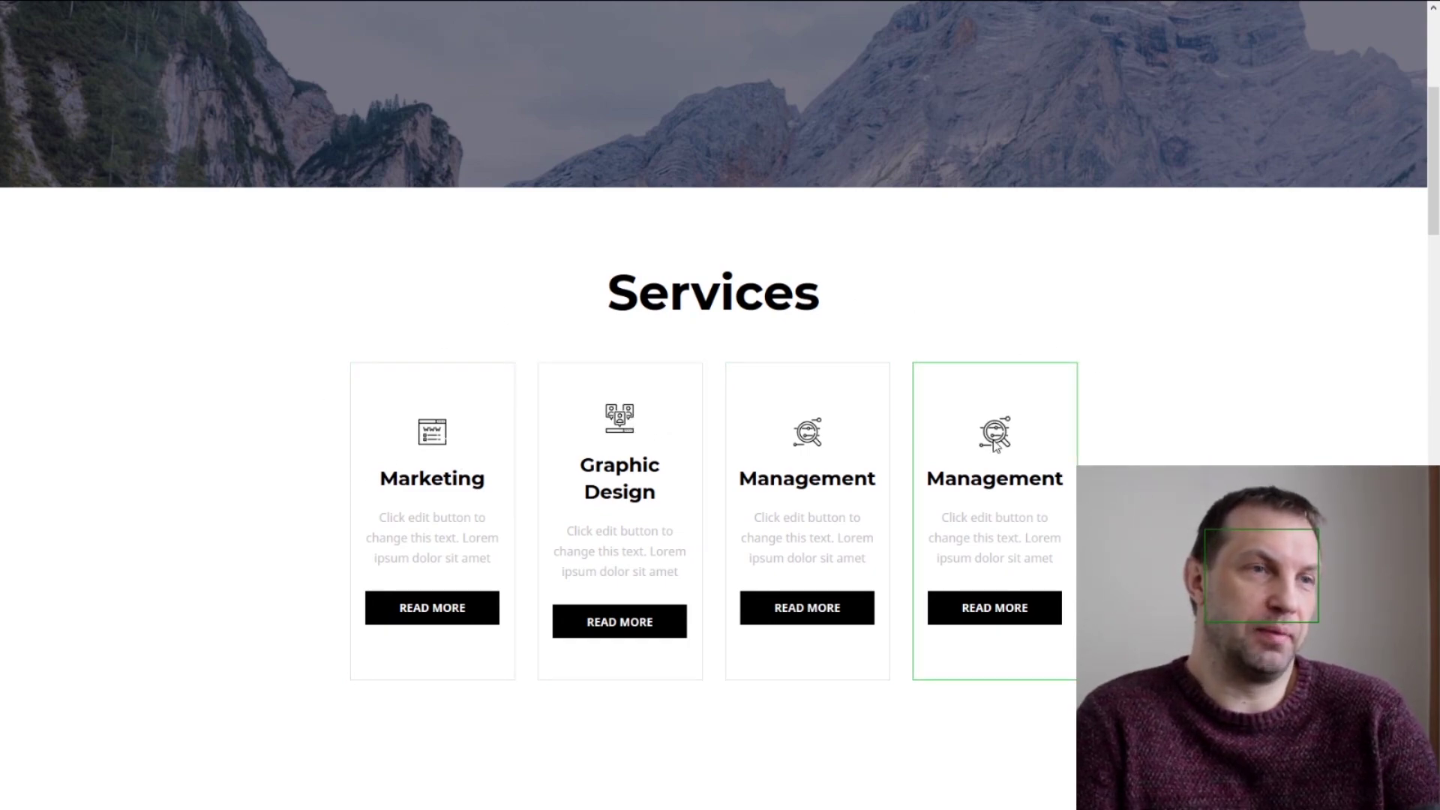
pyautogui.scroll(-5, 995, 444)
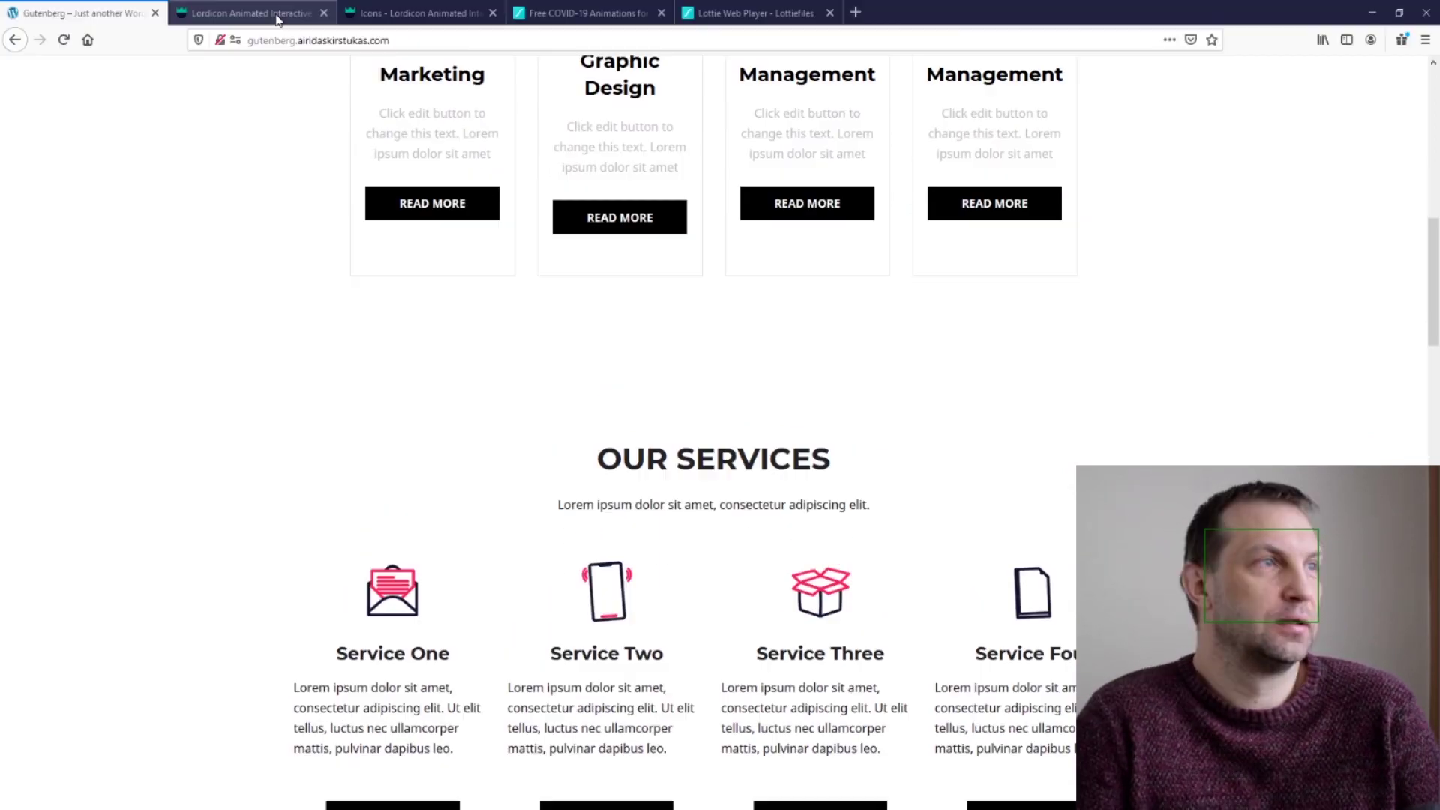
pyautogui.click(266, 21)
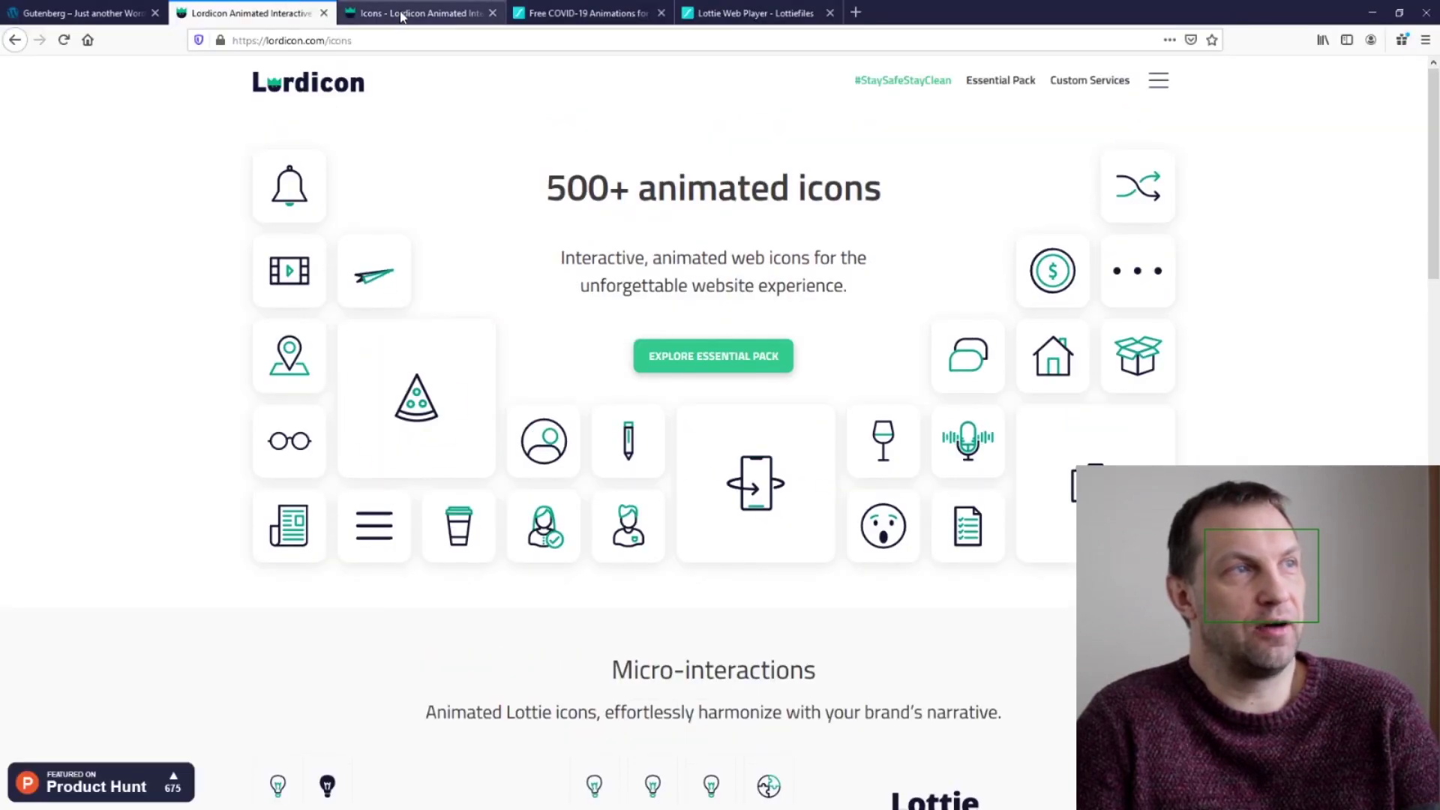
pyautogui.click(402, 16)
pyautogui.scroll(-6, 690, 389)
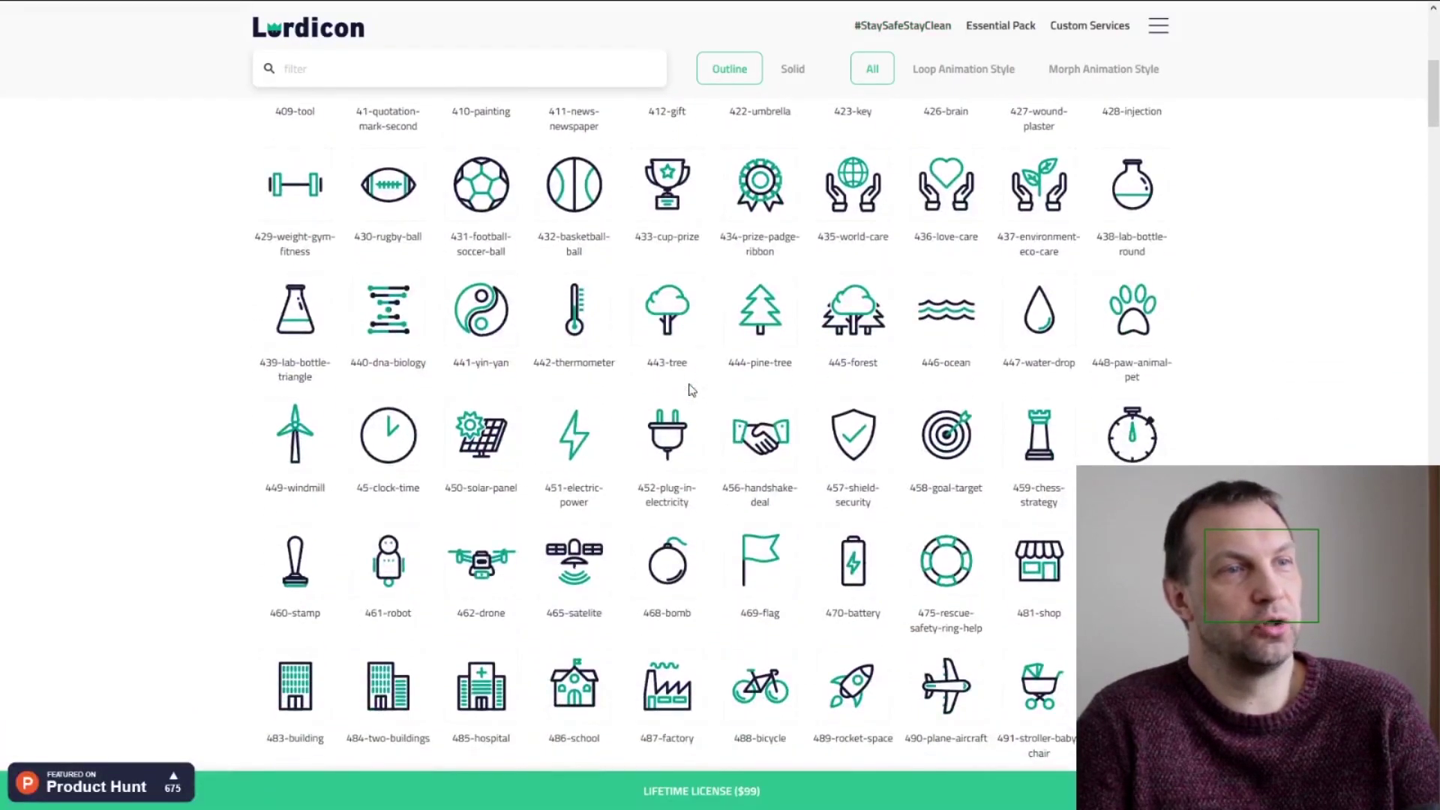
pyautogui.scroll(-6, 690, 389)
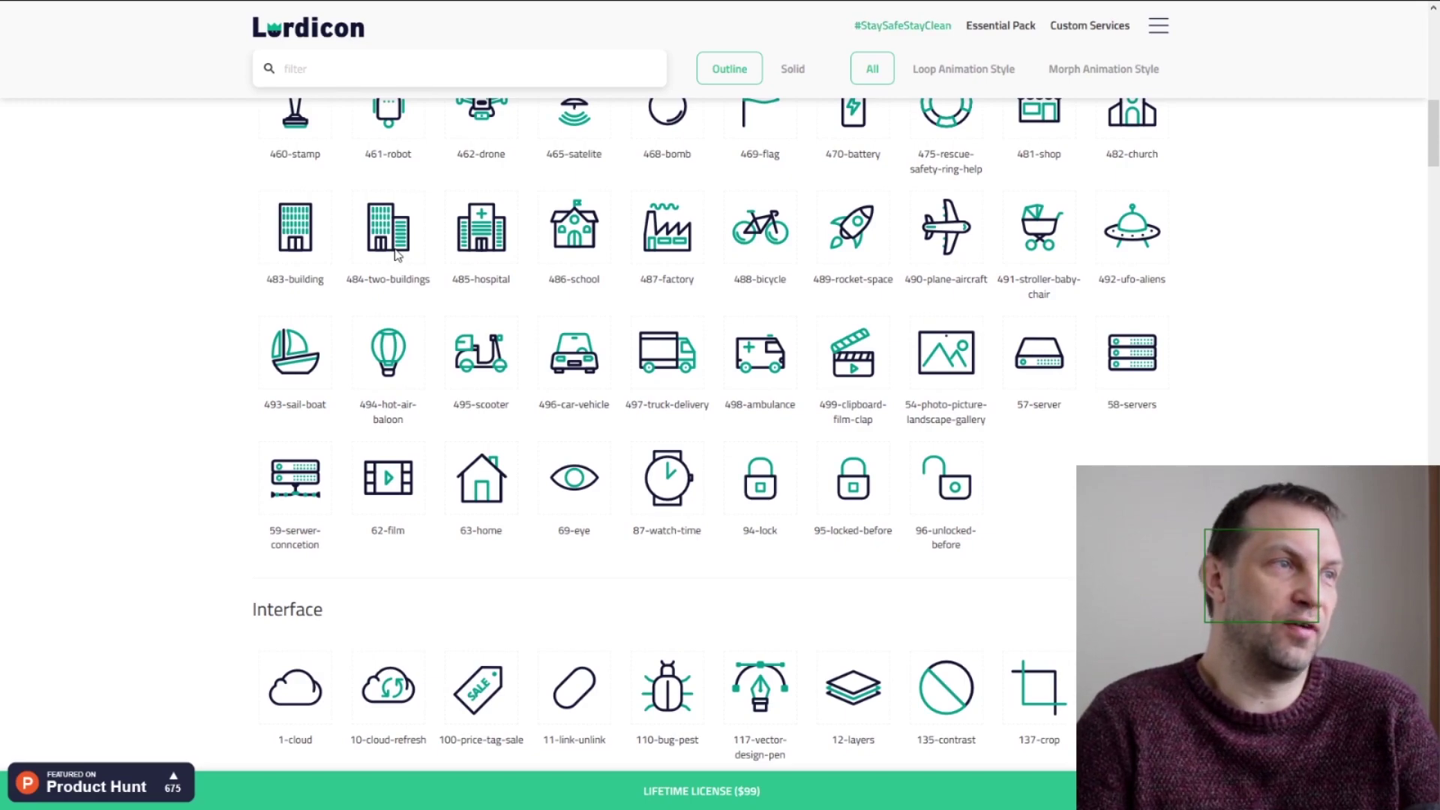
pyautogui.click(315, 10)
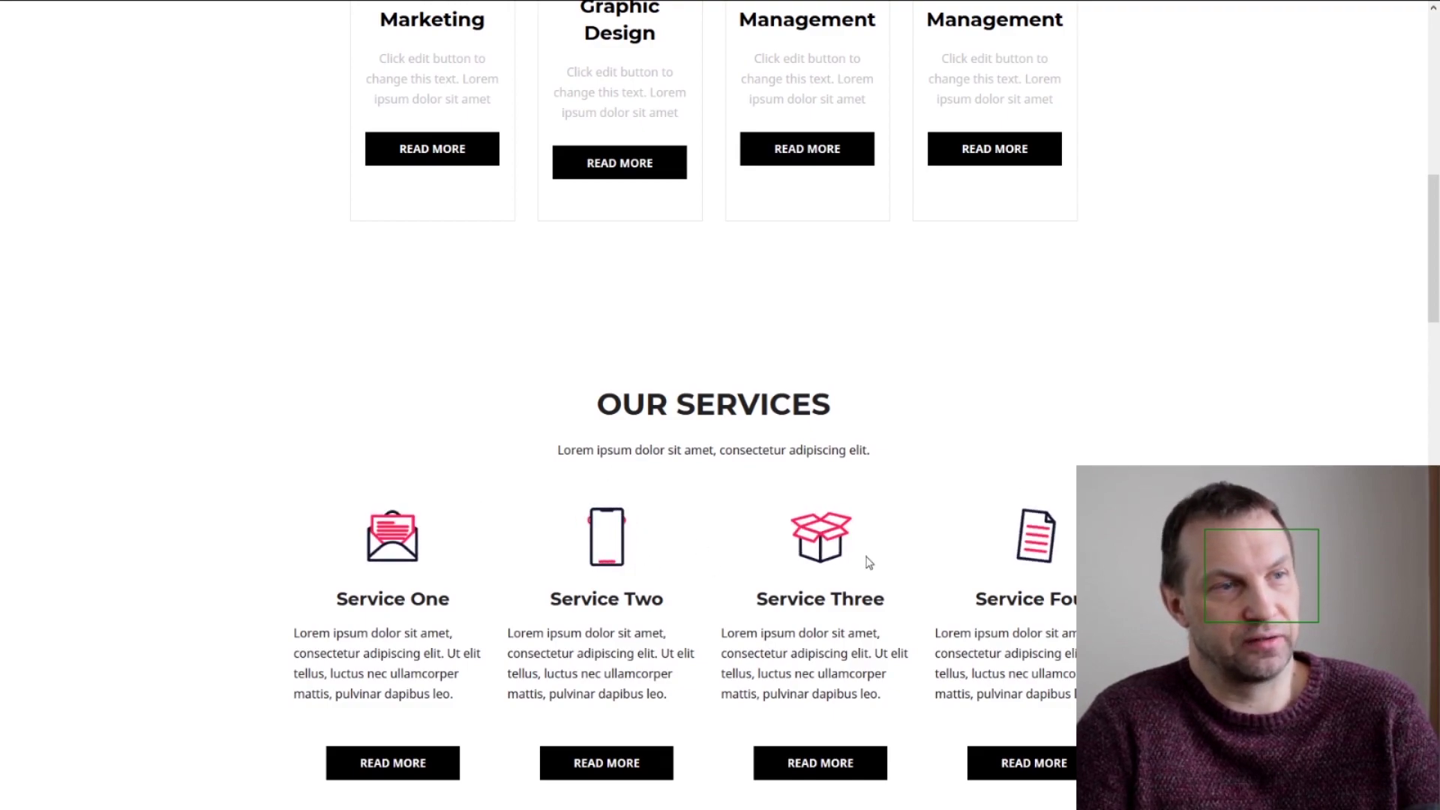
# Step: Open LottieFiles' Free COVID-19 Animations page and scroll through the illustrated and community cards, including Stay Home
pyautogui.click(578, 10)
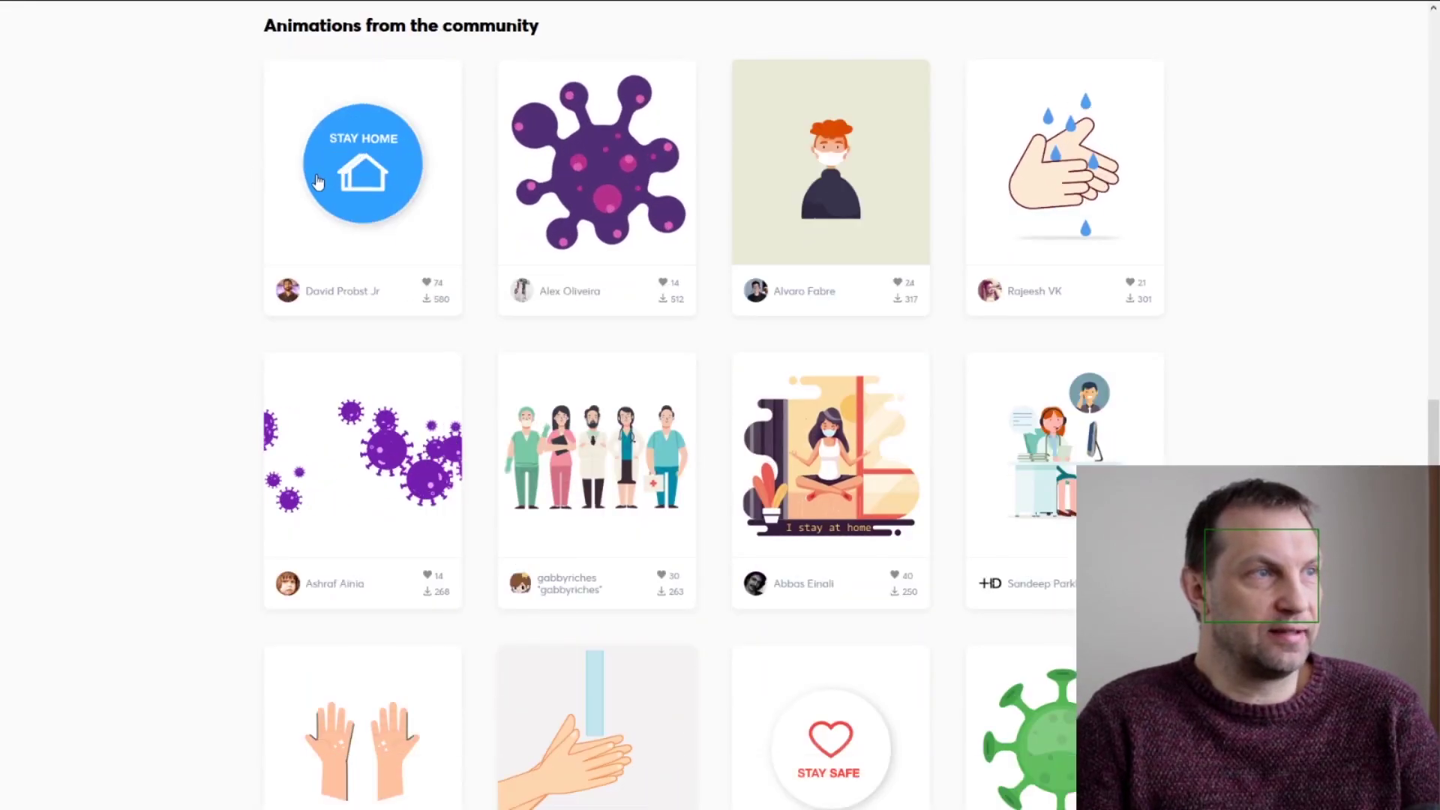
pyautogui.scroll(2, 518, 228)
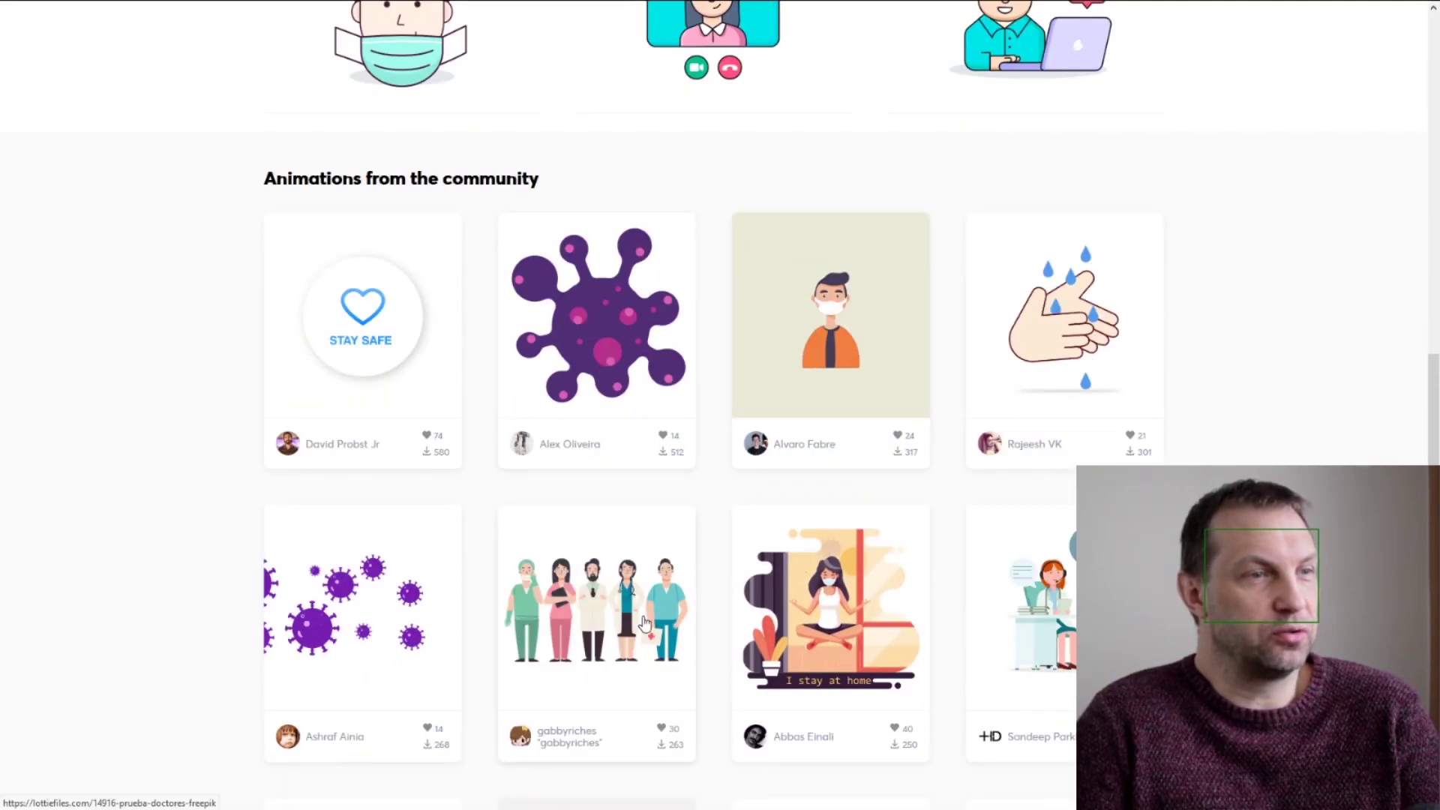
pyautogui.scroll(-8, 644, 622)
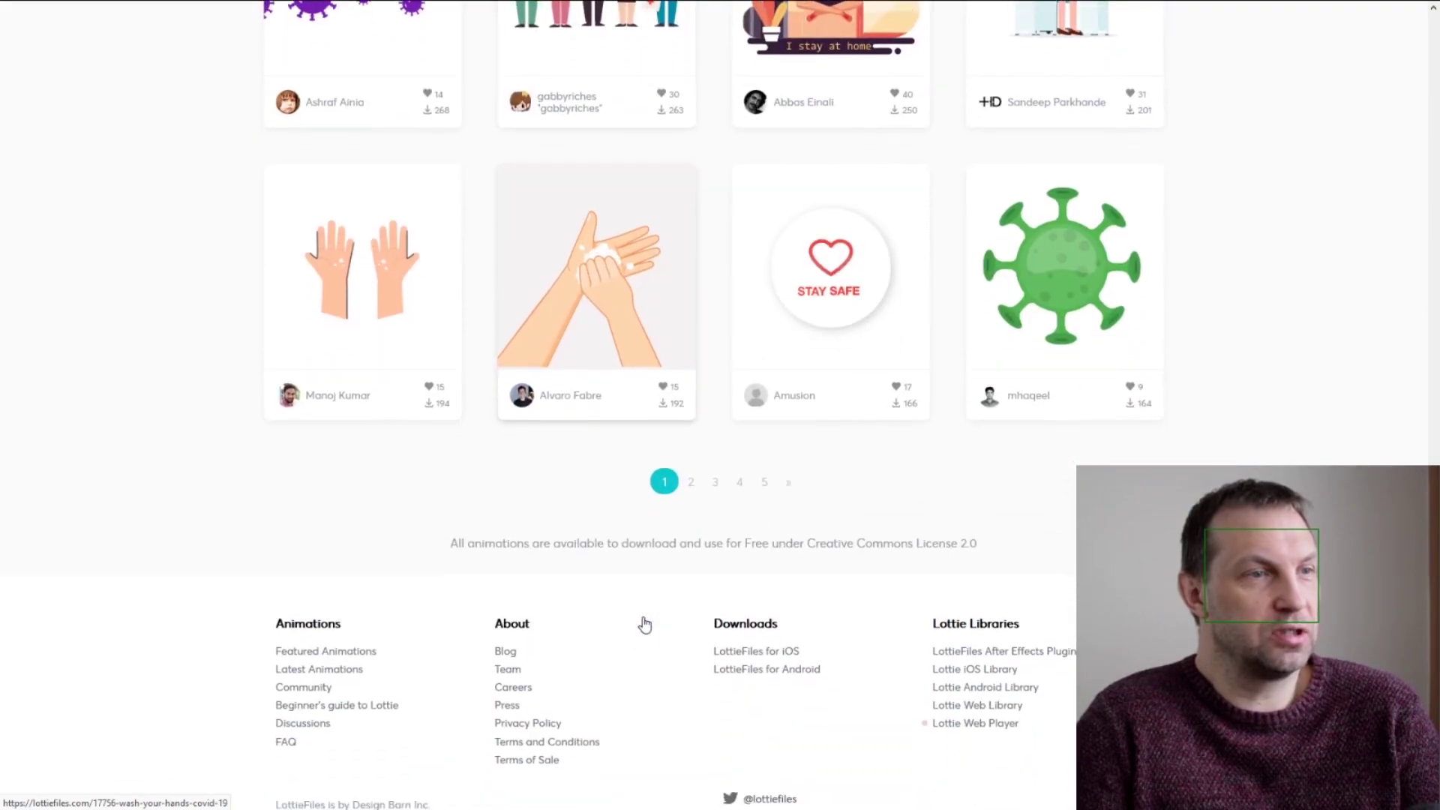
pyautogui.scroll(18, 643, 622)
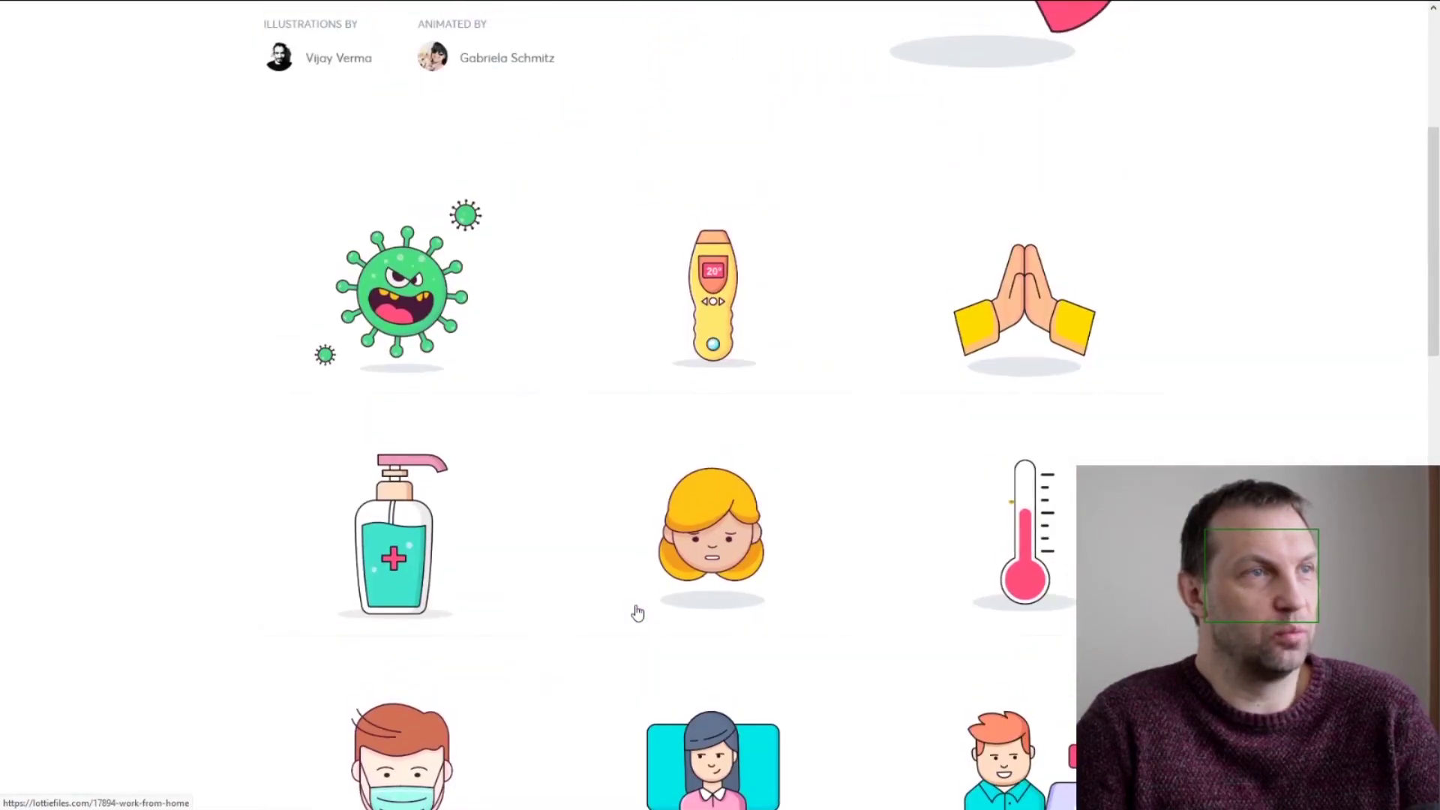
pyautogui.scroll(5, 637, 613)
pyautogui.scroll(-3, 633, 610)
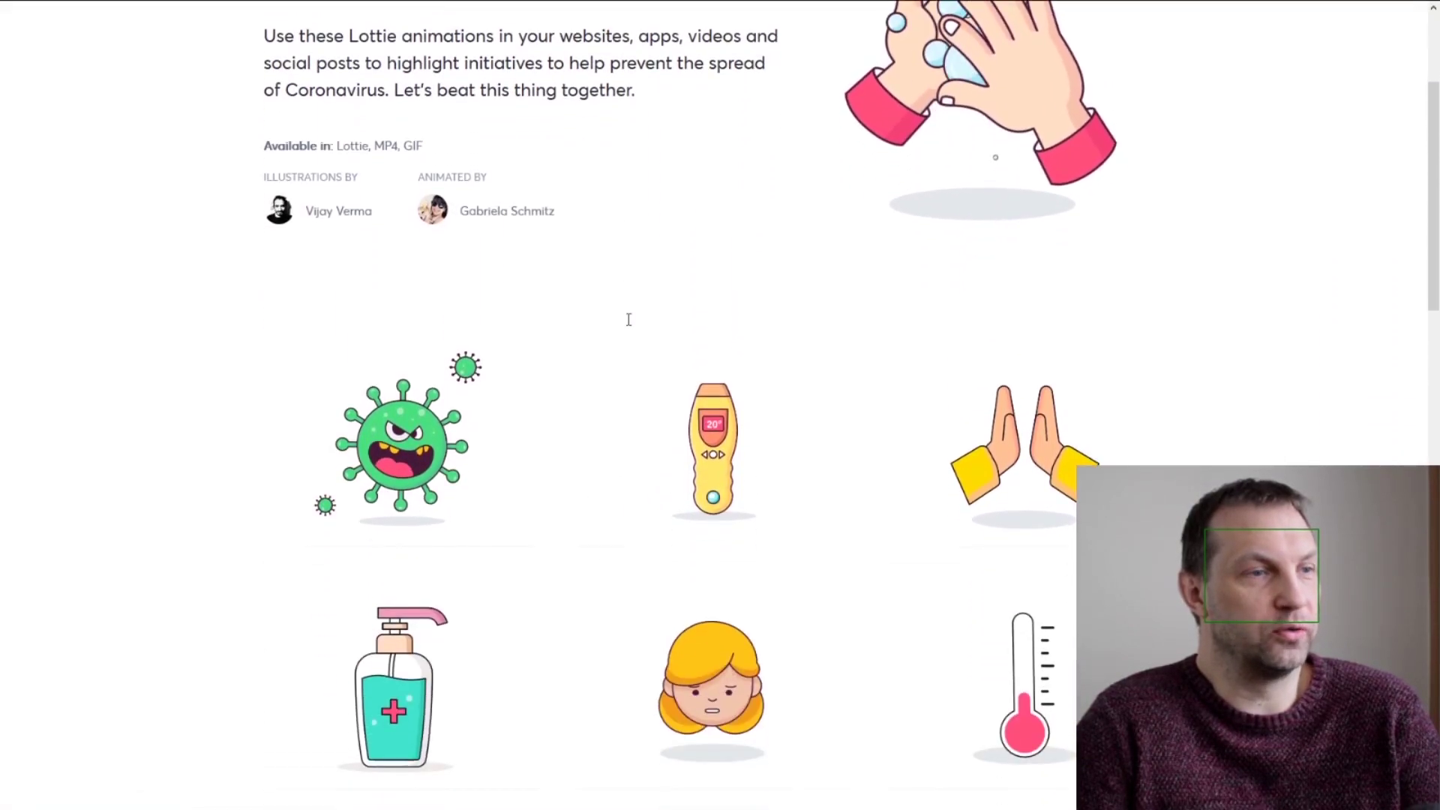
pyautogui.scroll(-10, 628, 319)
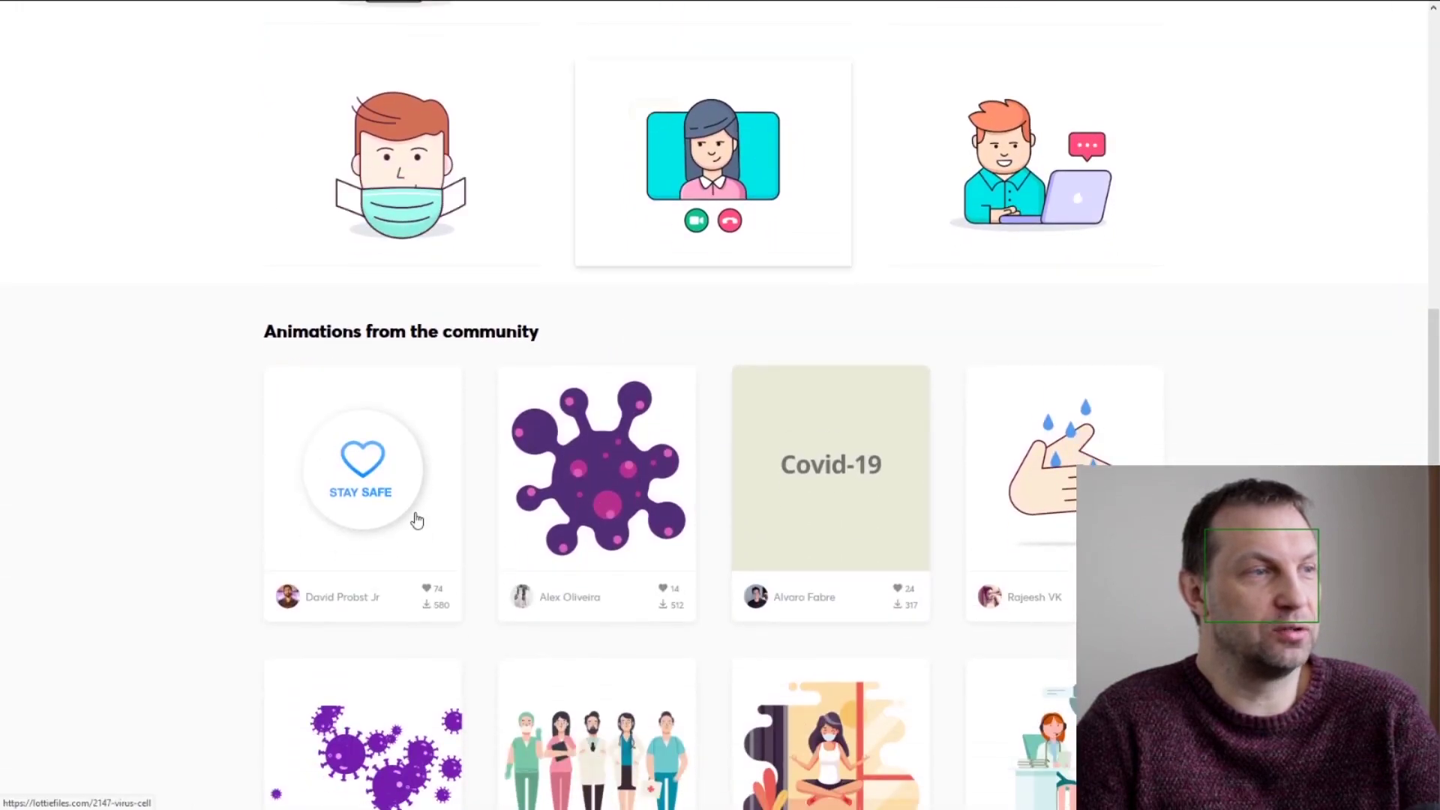
# Step: Open the Lottie Web Player code generator and set the animation speed to 3
pyautogui.moveTo(955, 25)
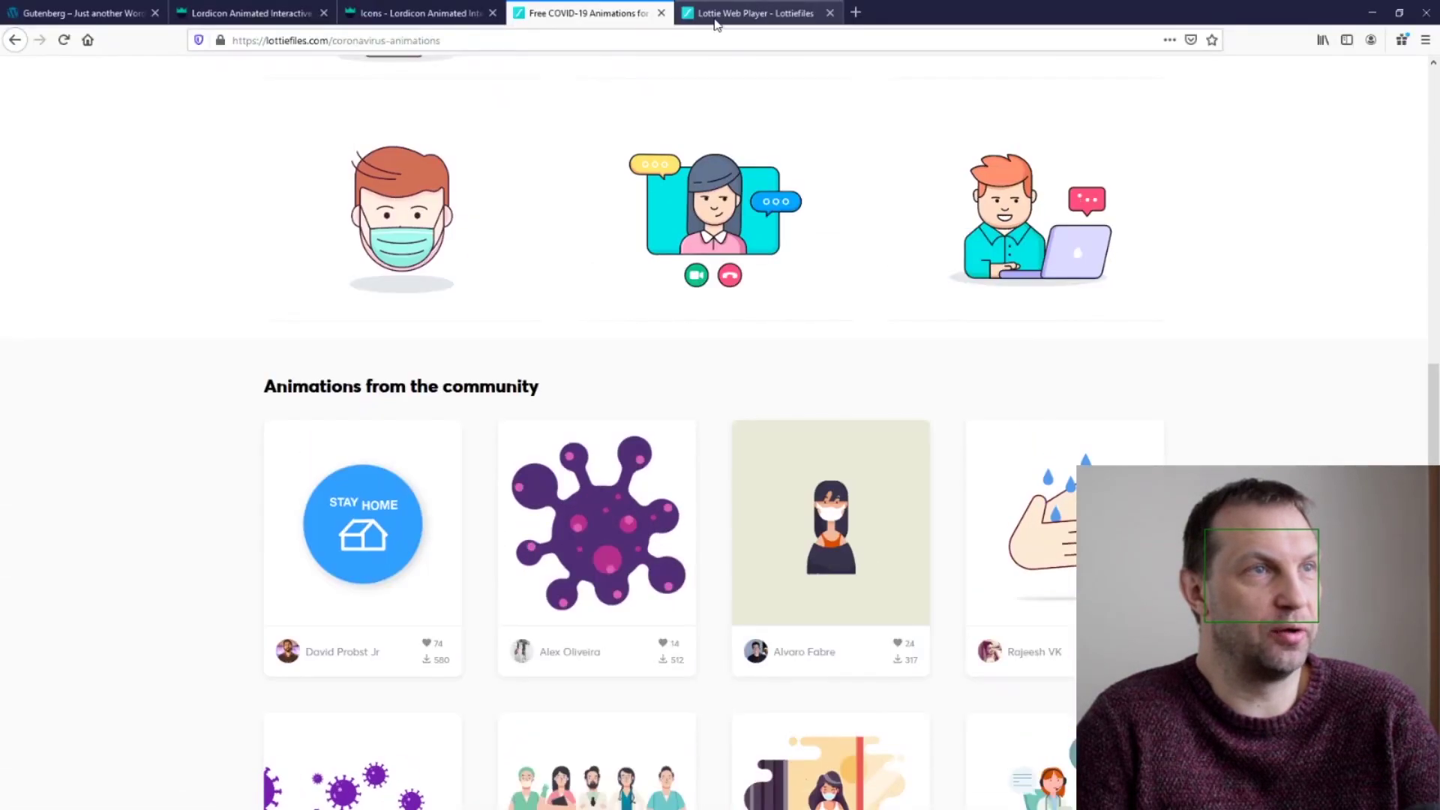
pyautogui.click(715, 19)
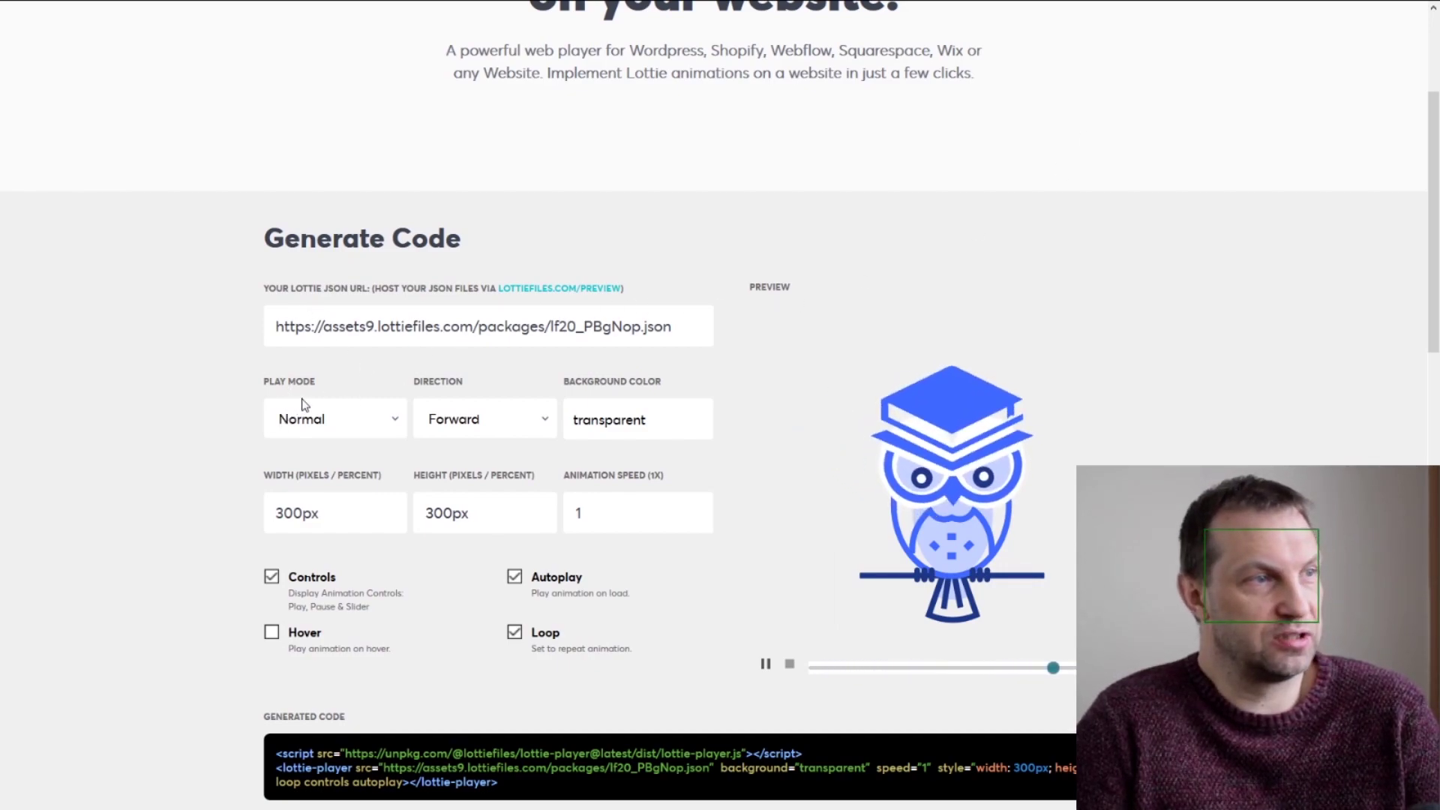
pyautogui.doubleClick(575, 517)
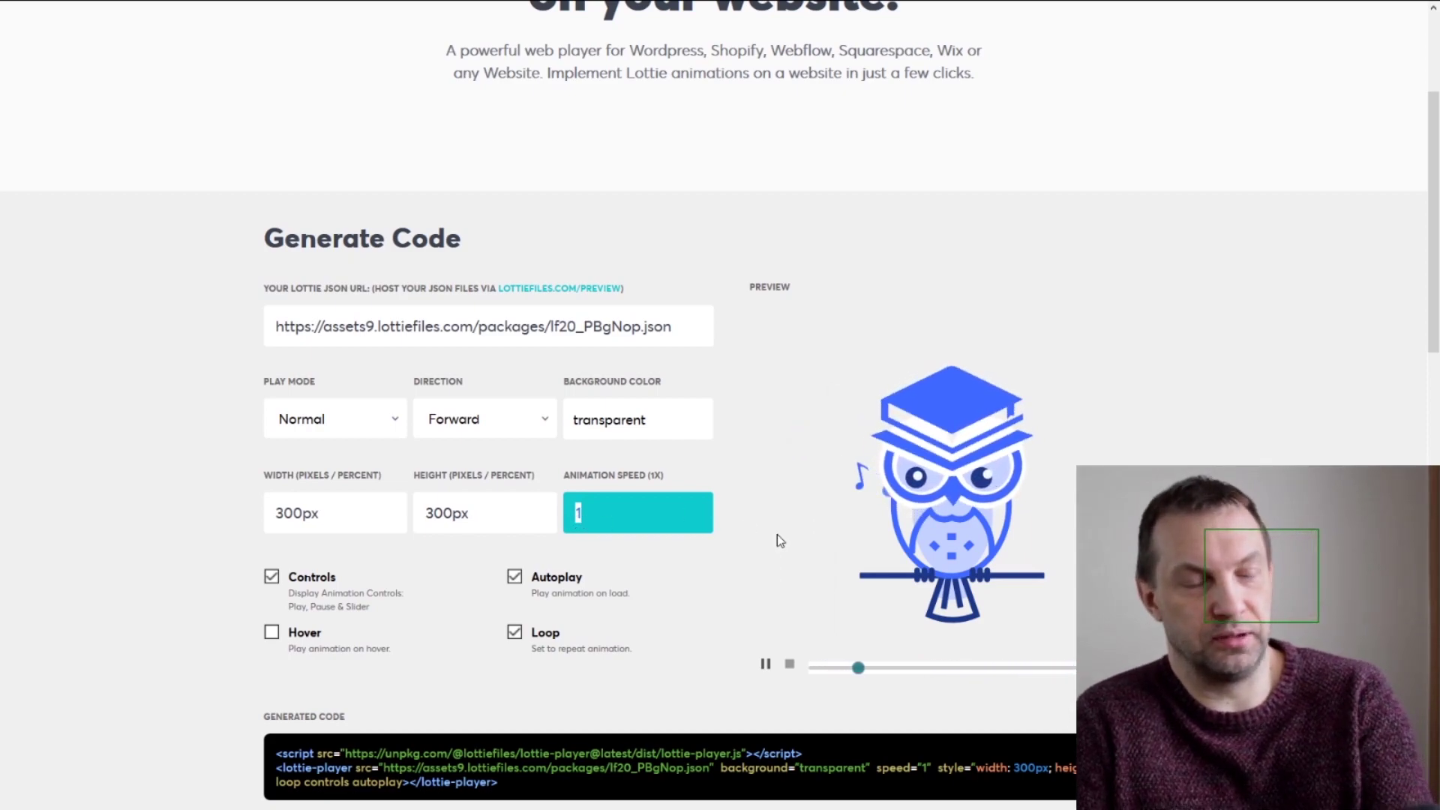
pyautogui.write('3')
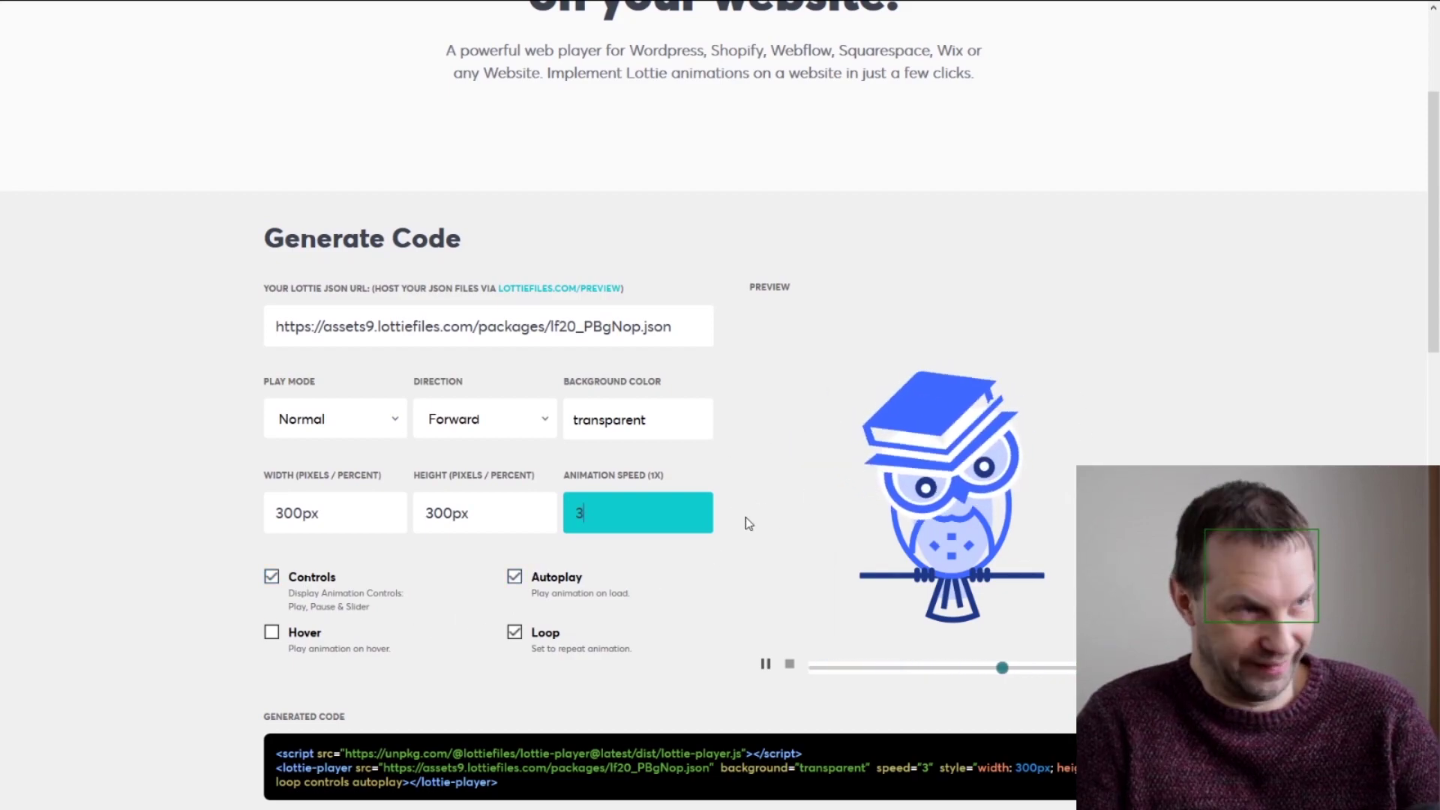
# Step: Try the Autoplay and Hover options, leaving autoplay on and play-on-hover off
pyautogui.click(516, 582)
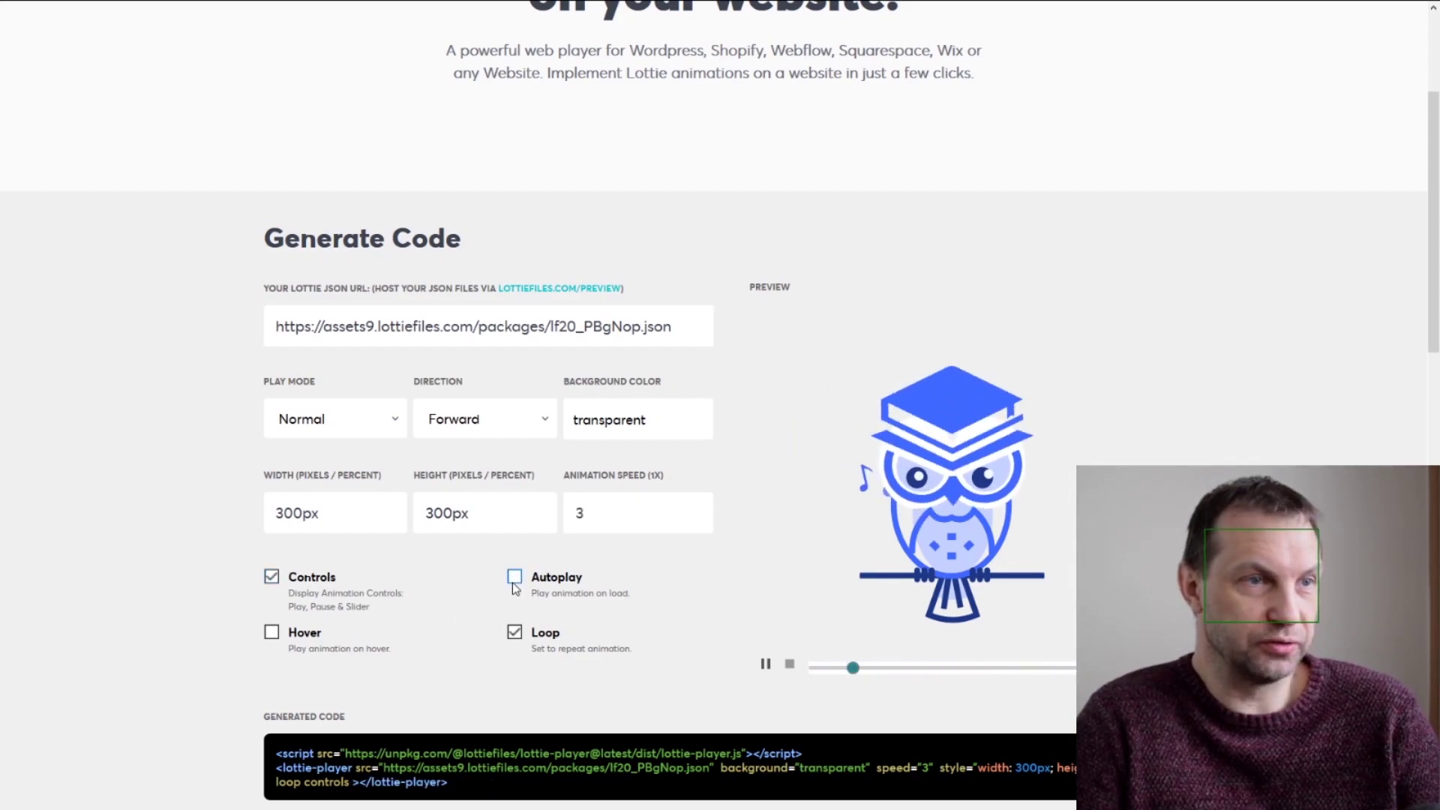
pyautogui.click(276, 635)
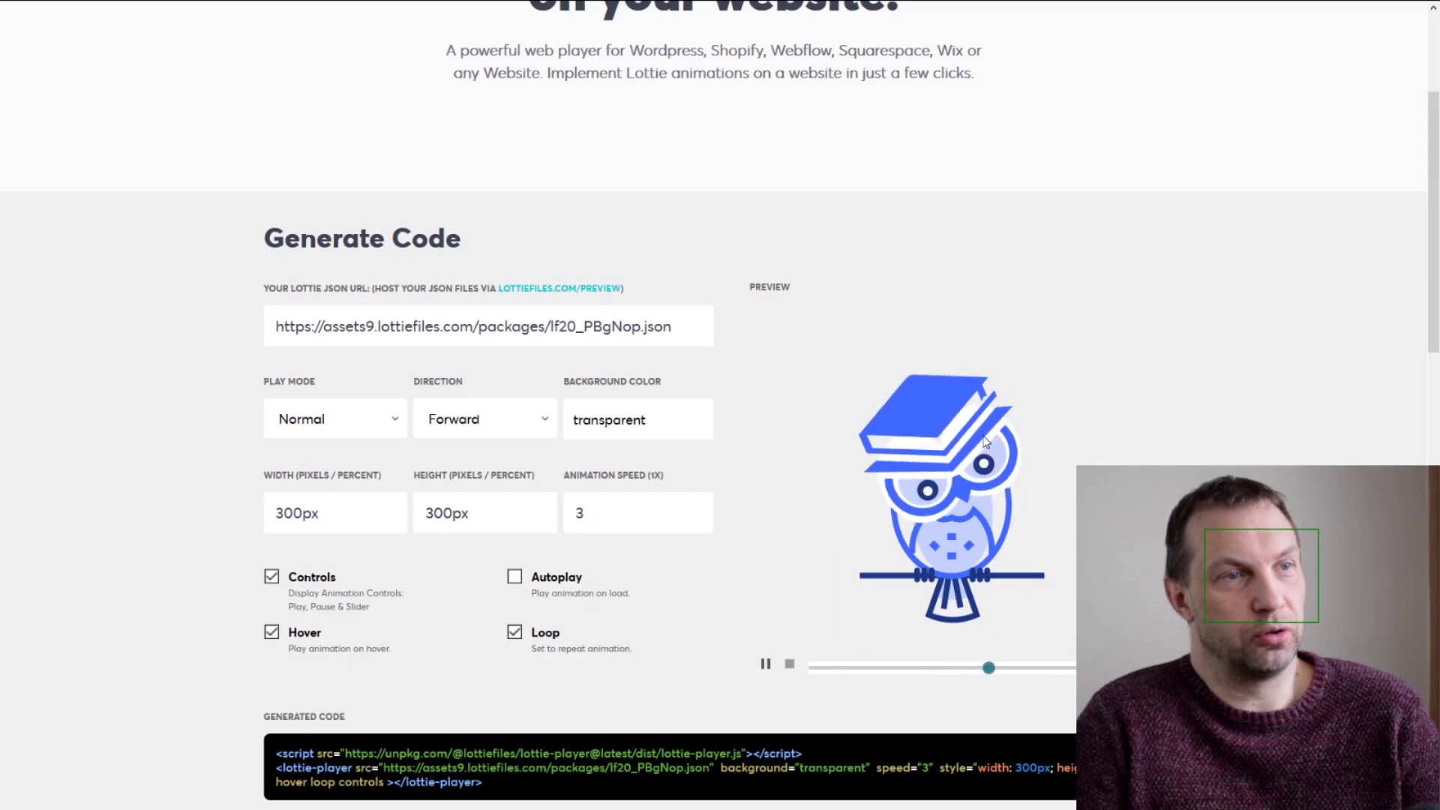
pyautogui.click(514, 579)
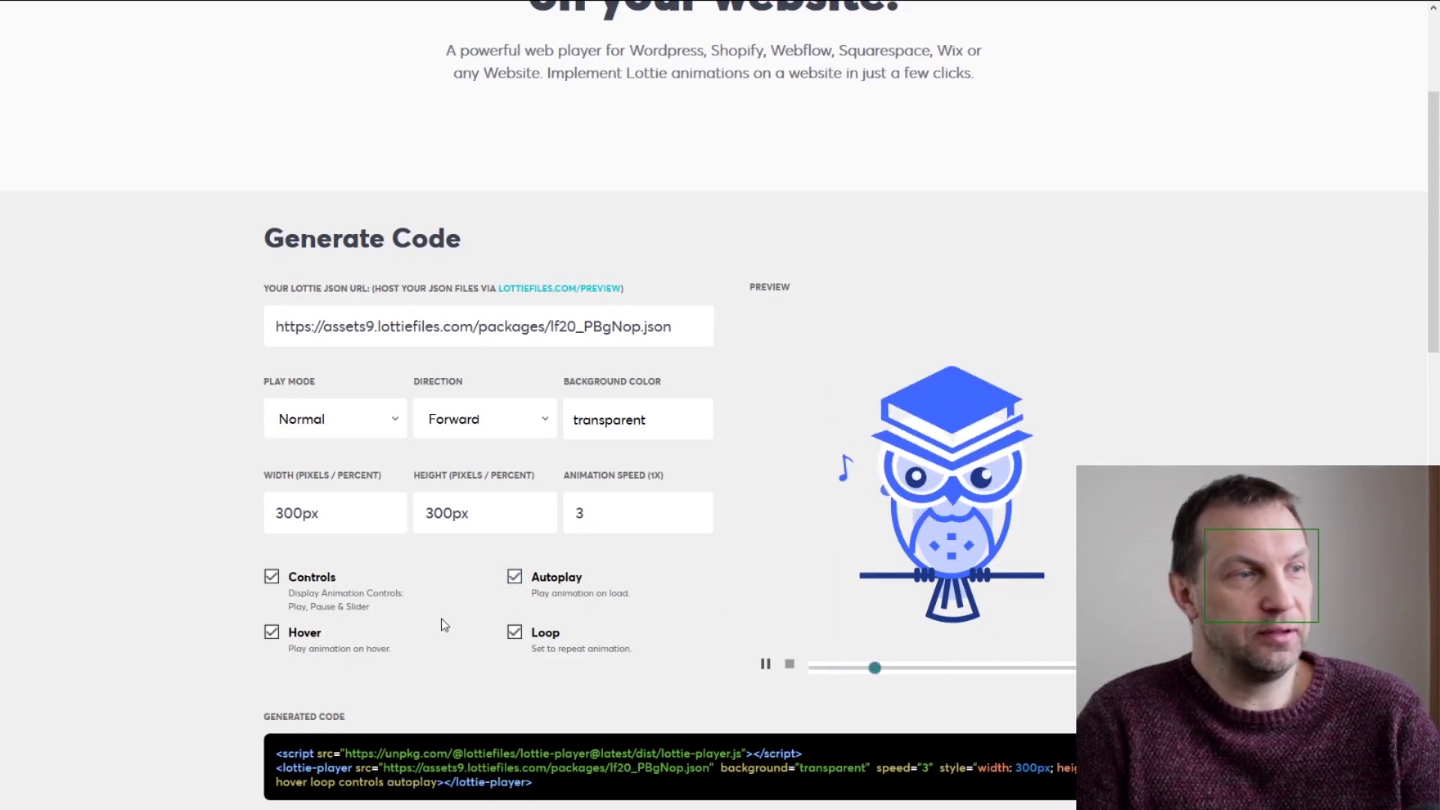
pyautogui.click(280, 636)
pyautogui.scroll(-4, 664, 592)
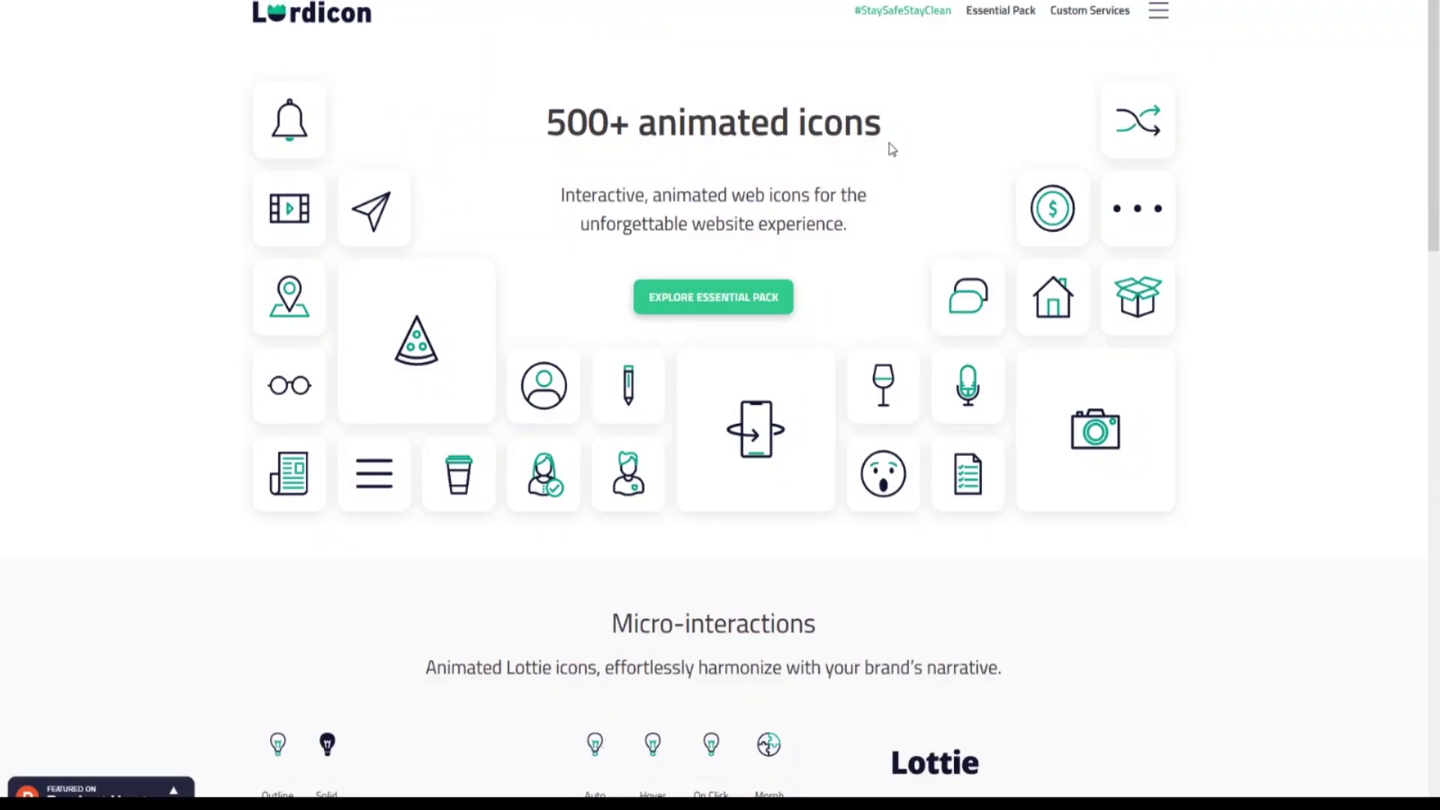
# Step: Open the Lordicon WordPress plug-in page and save the Lordicon Interactive Icons zip file
pyautogui.scroll(-5, 913, 267)
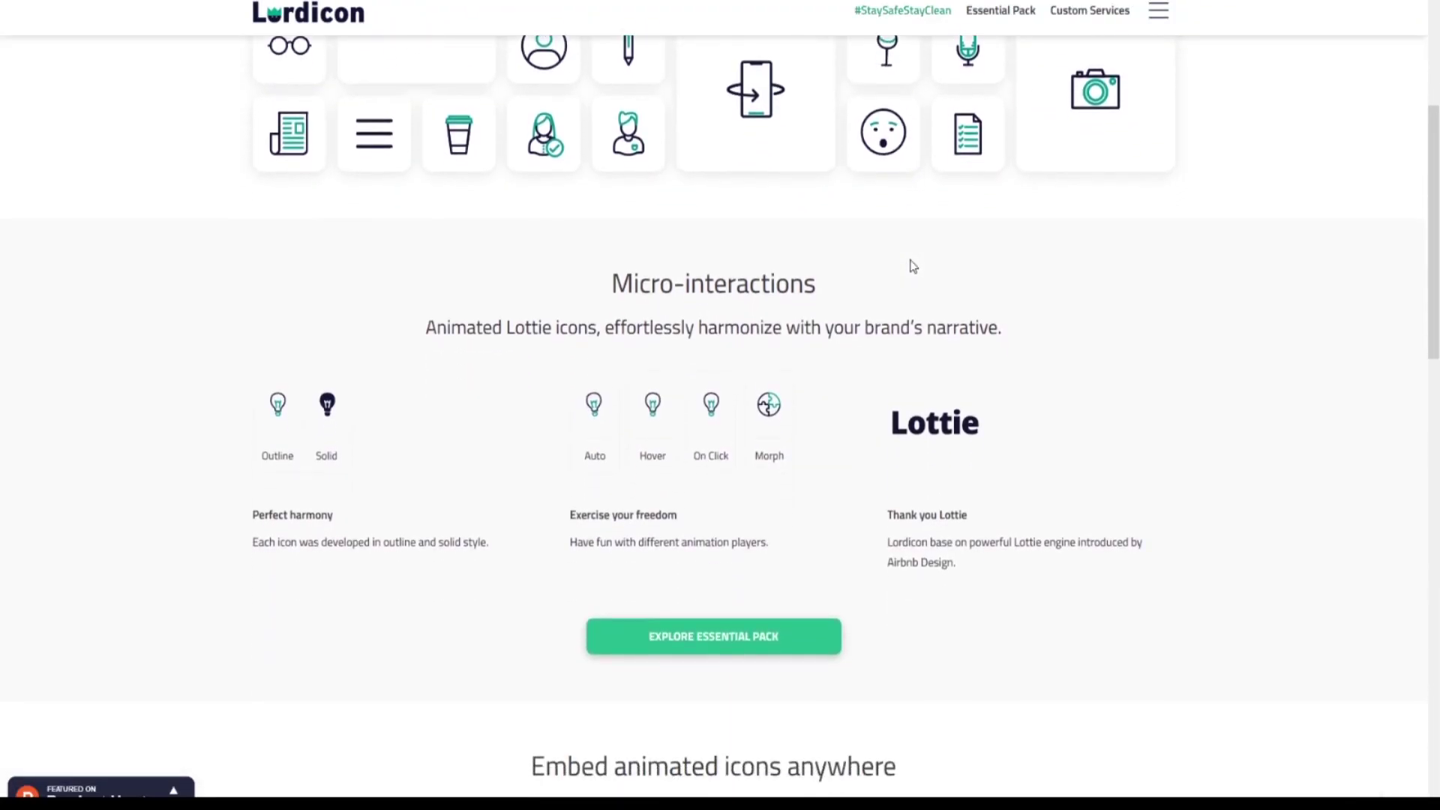
pyautogui.scroll(-9, 913, 266)
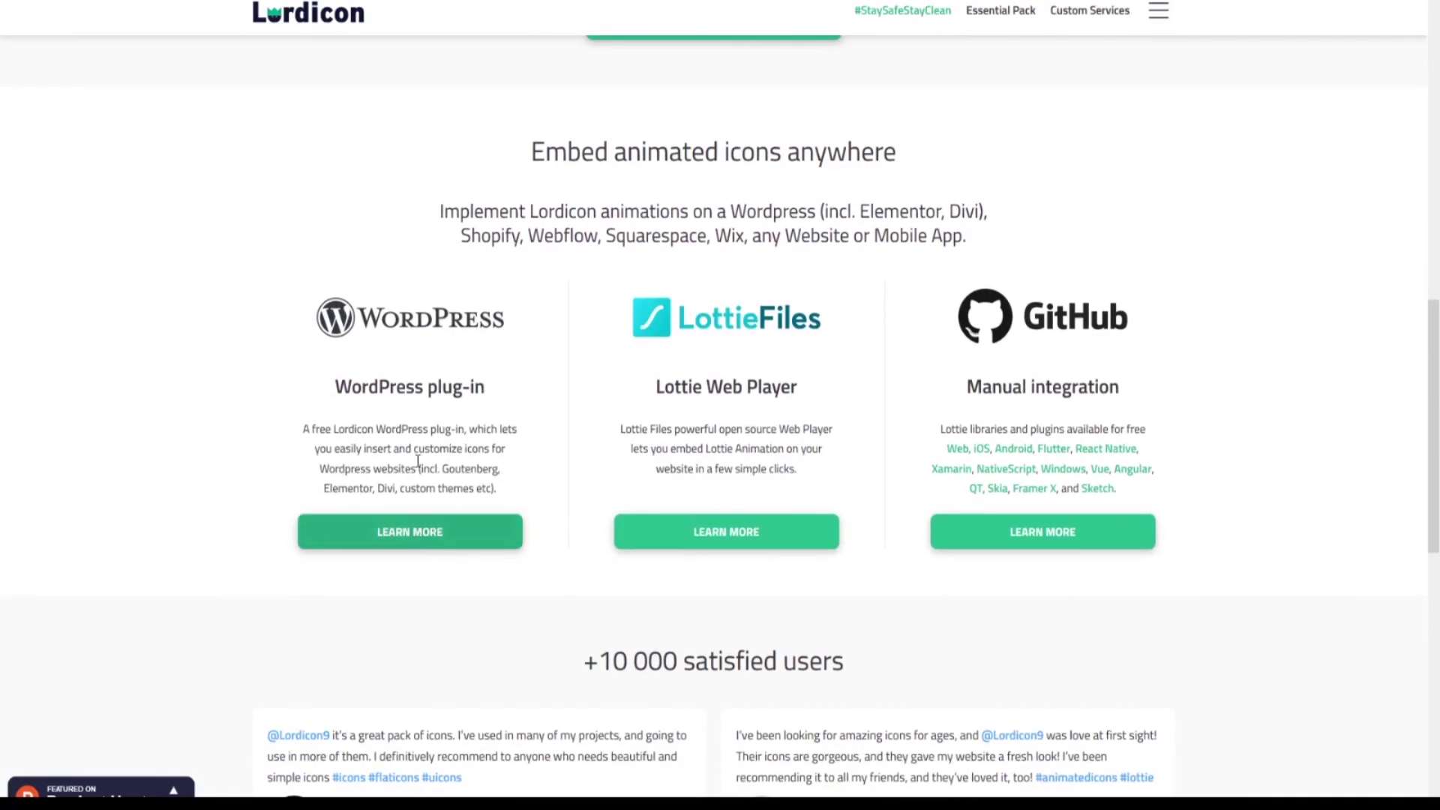
pyautogui.click(405, 530)
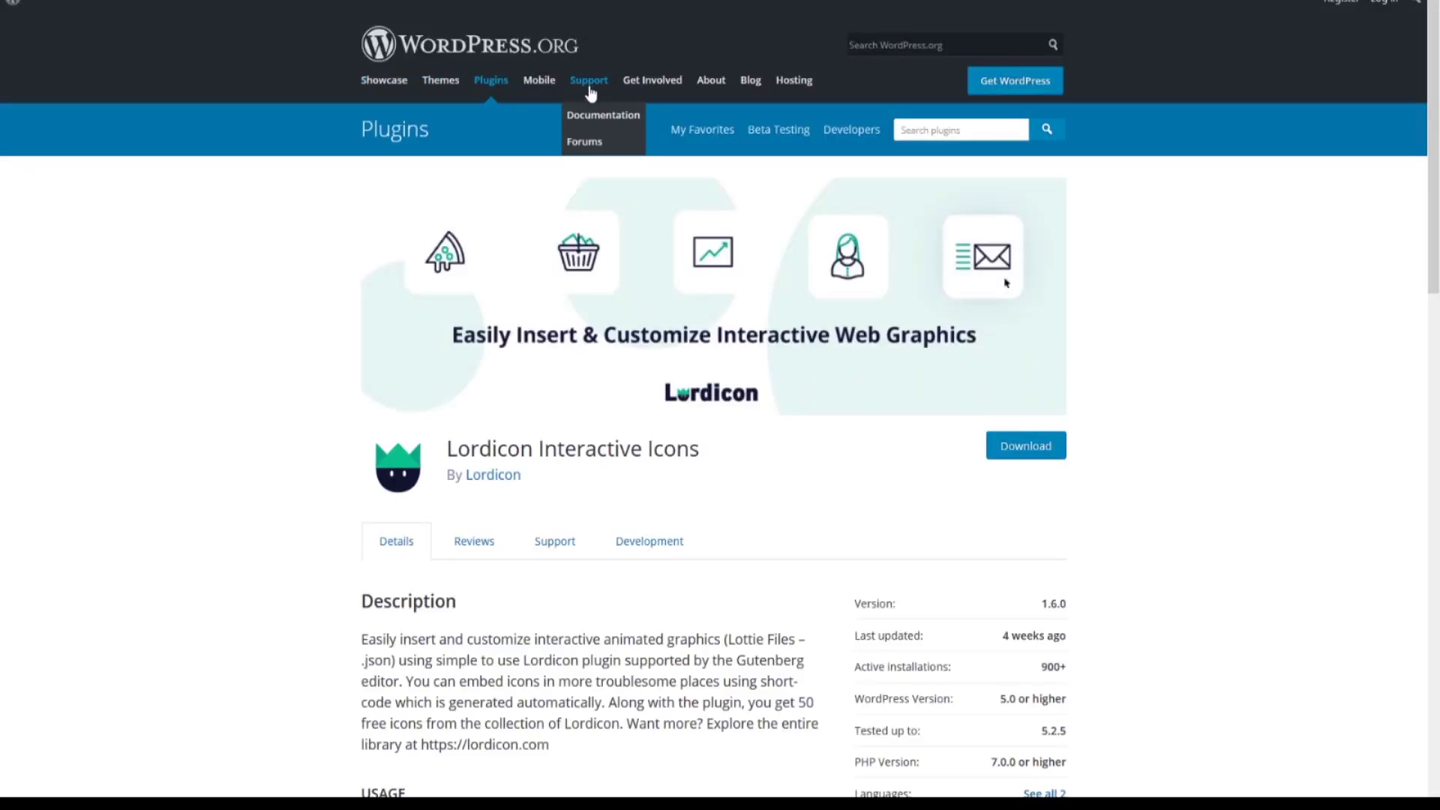
pyautogui.click(1028, 448)
pyautogui.click(790, 475)
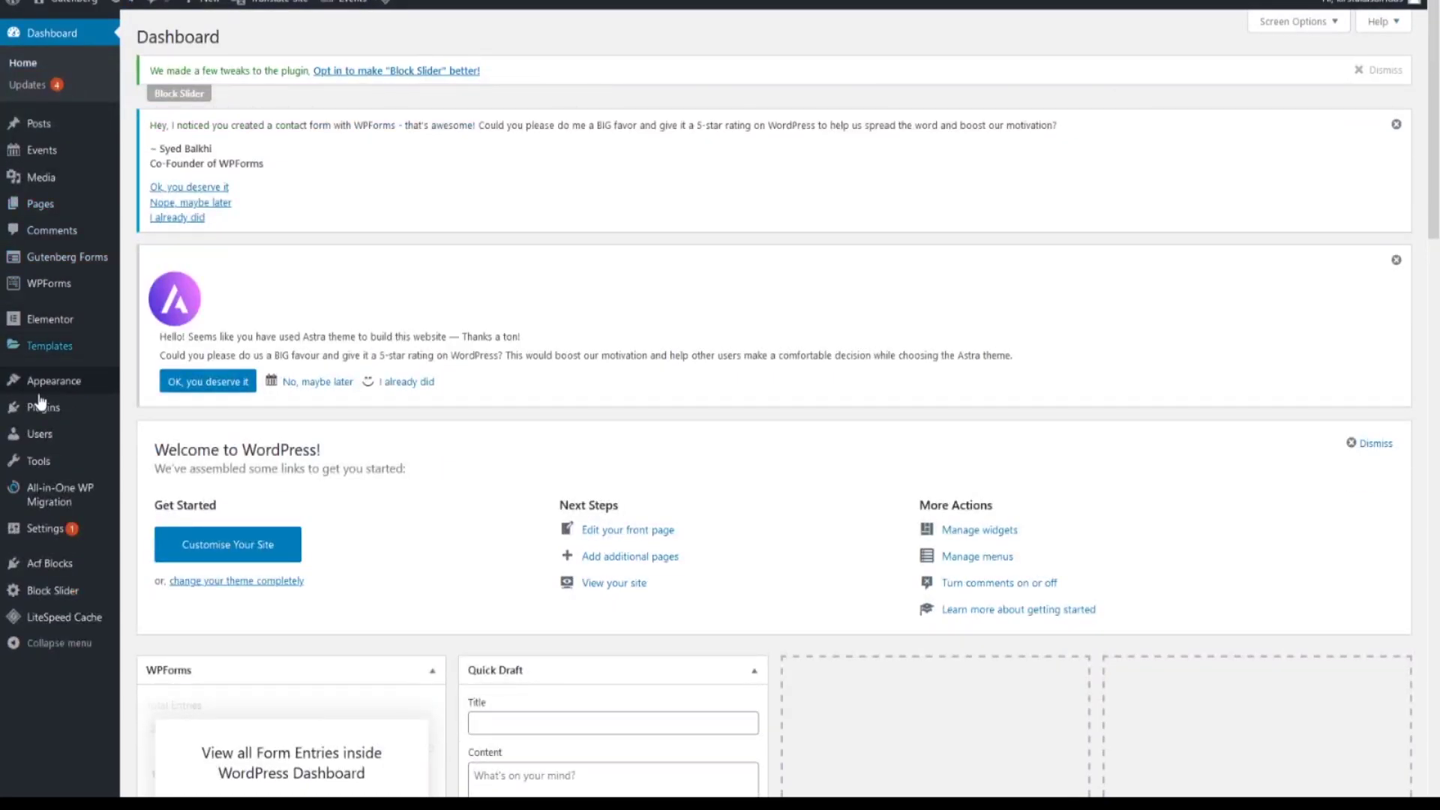
# Step: Upload lordicon-interactive-icons.1.6.0.zip via Plugins > Add New > Upload Plugin and install it
pyautogui.click(46, 411)
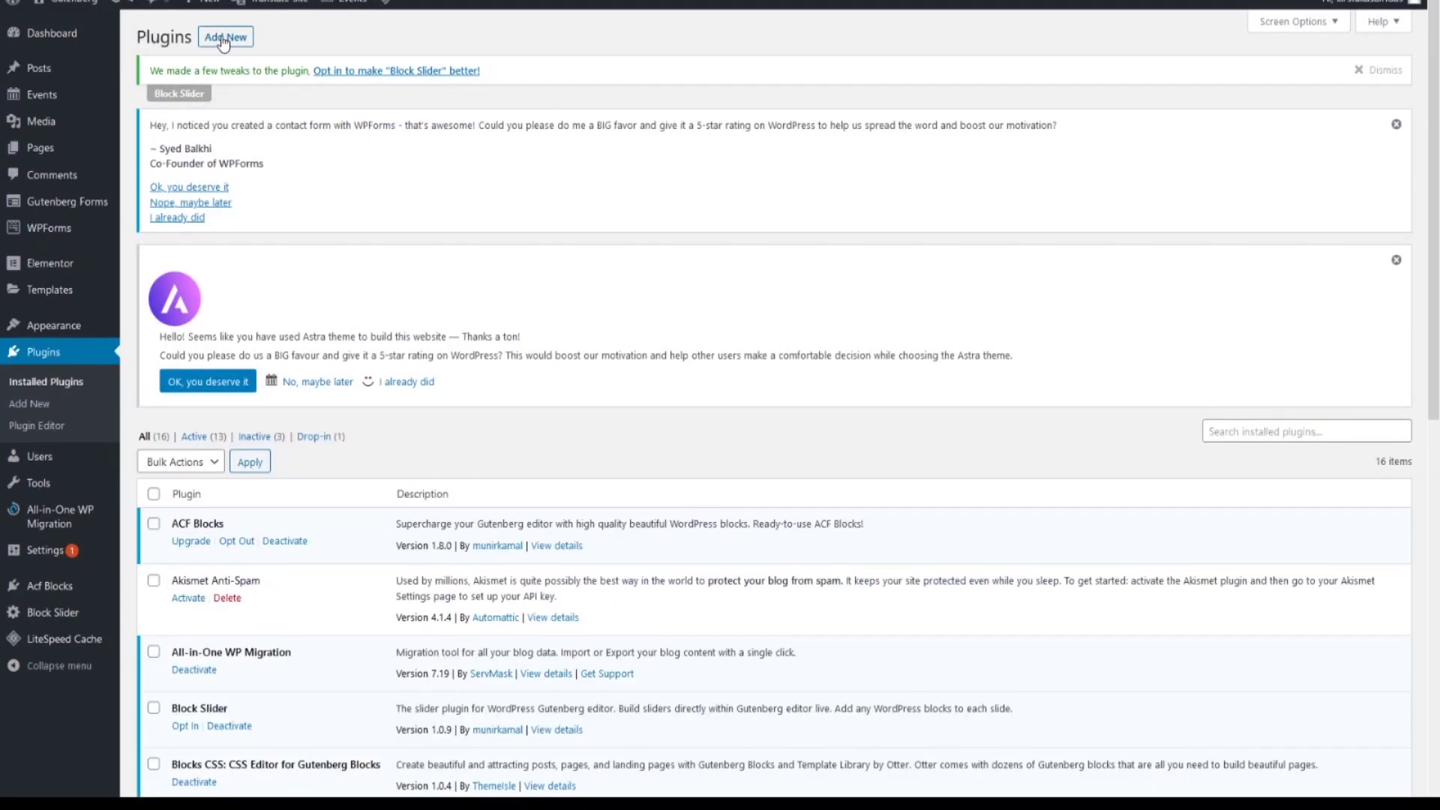
pyautogui.click(223, 39)
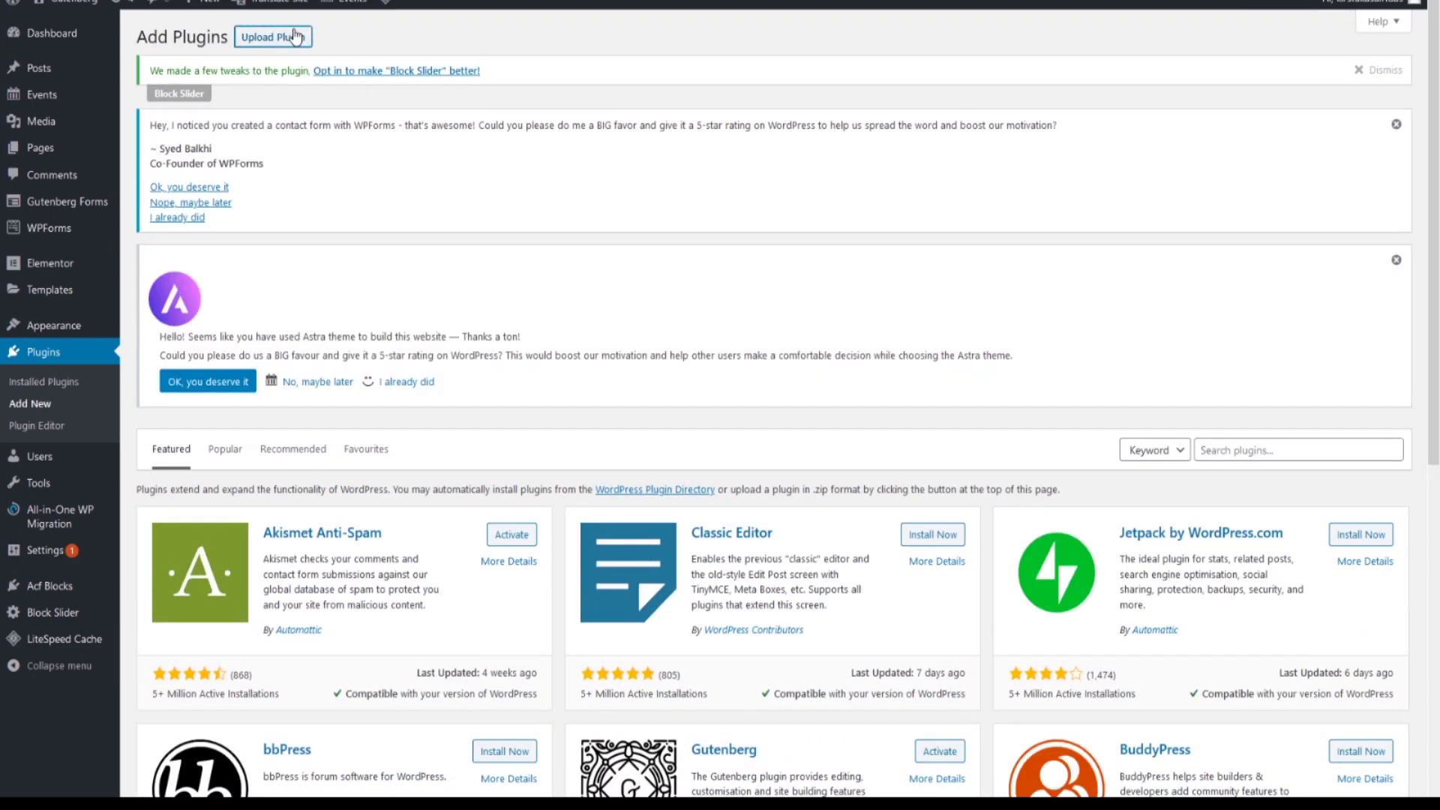
pyautogui.click(295, 37)
pyautogui.click(669, 551)
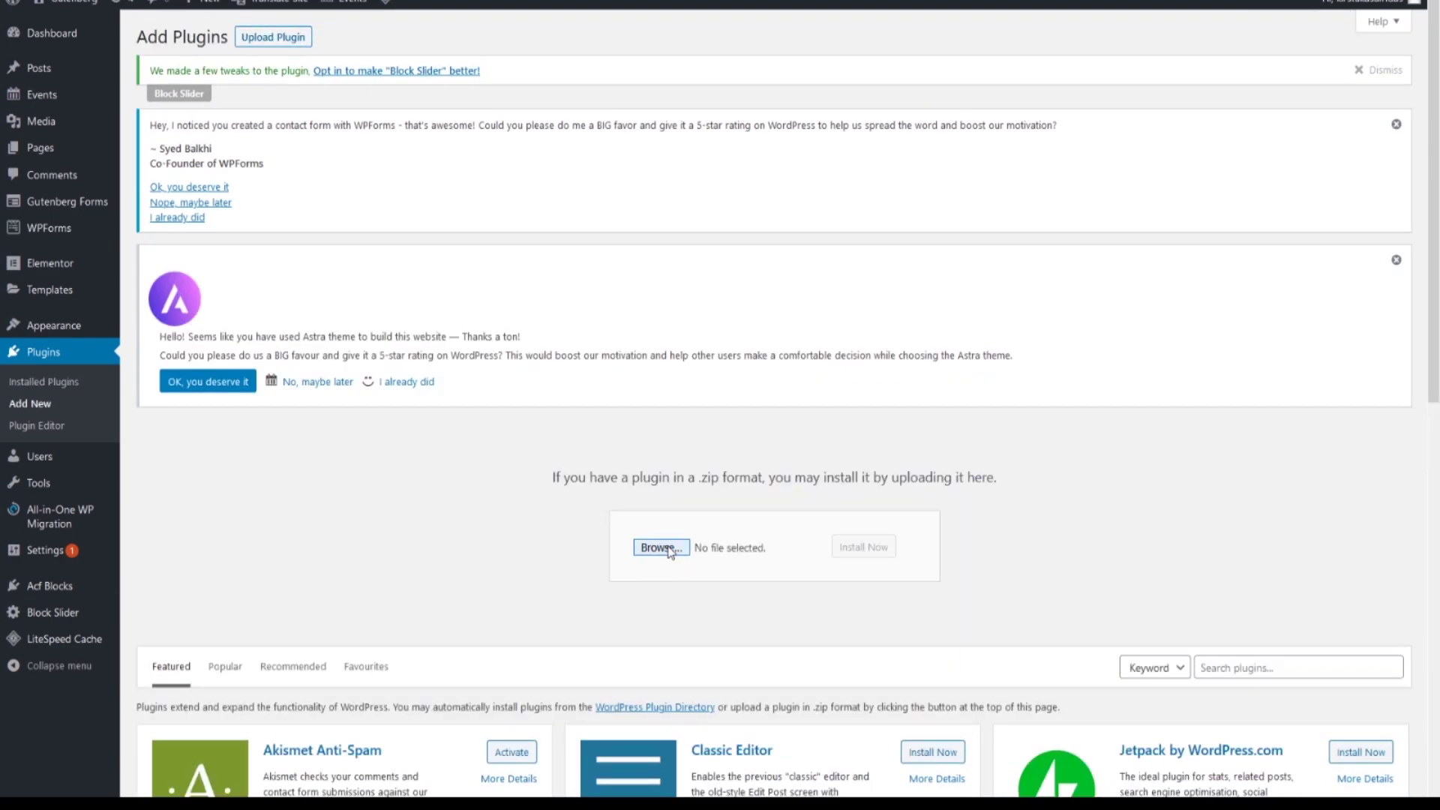
pyautogui.click(369, 131)
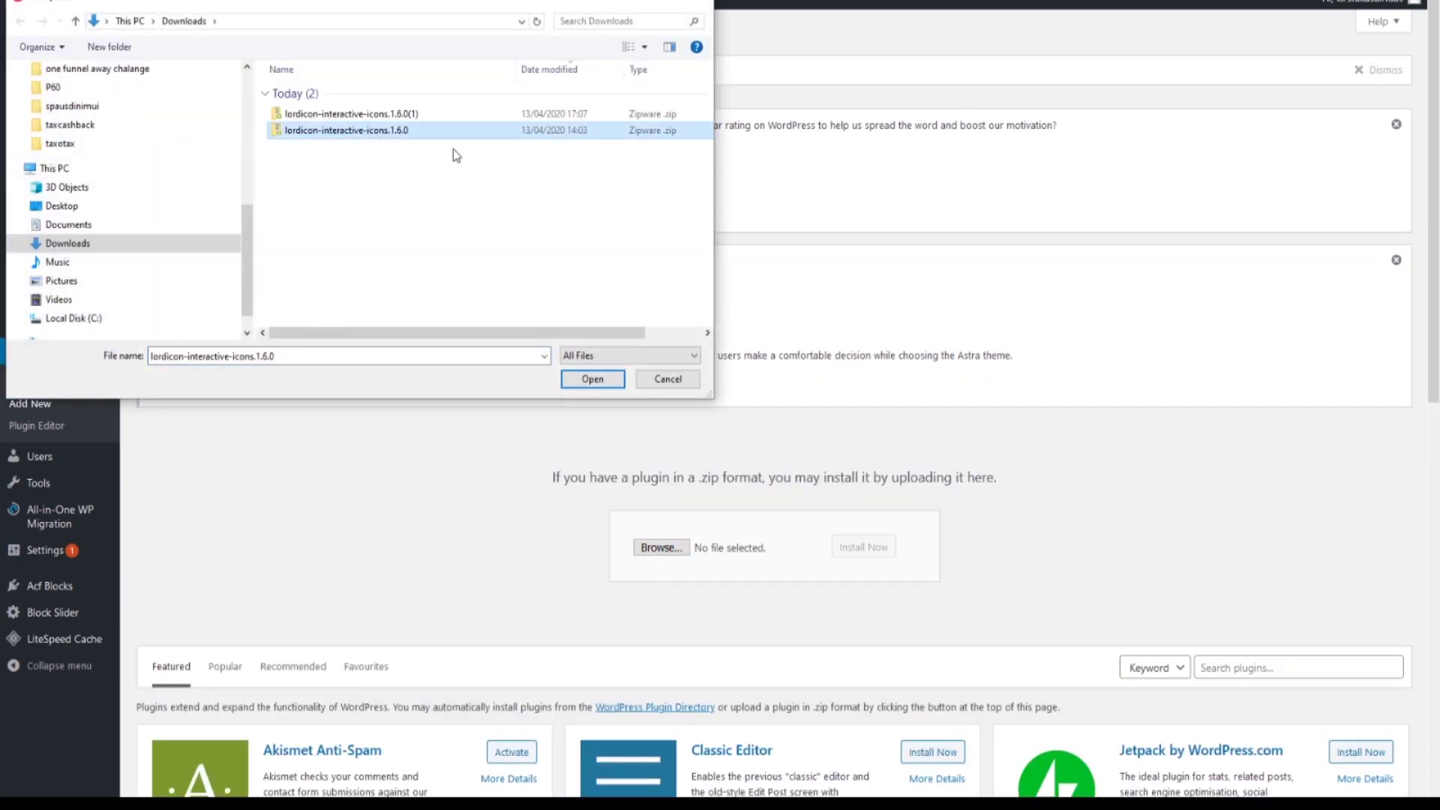
pyautogui.click(588, 378)
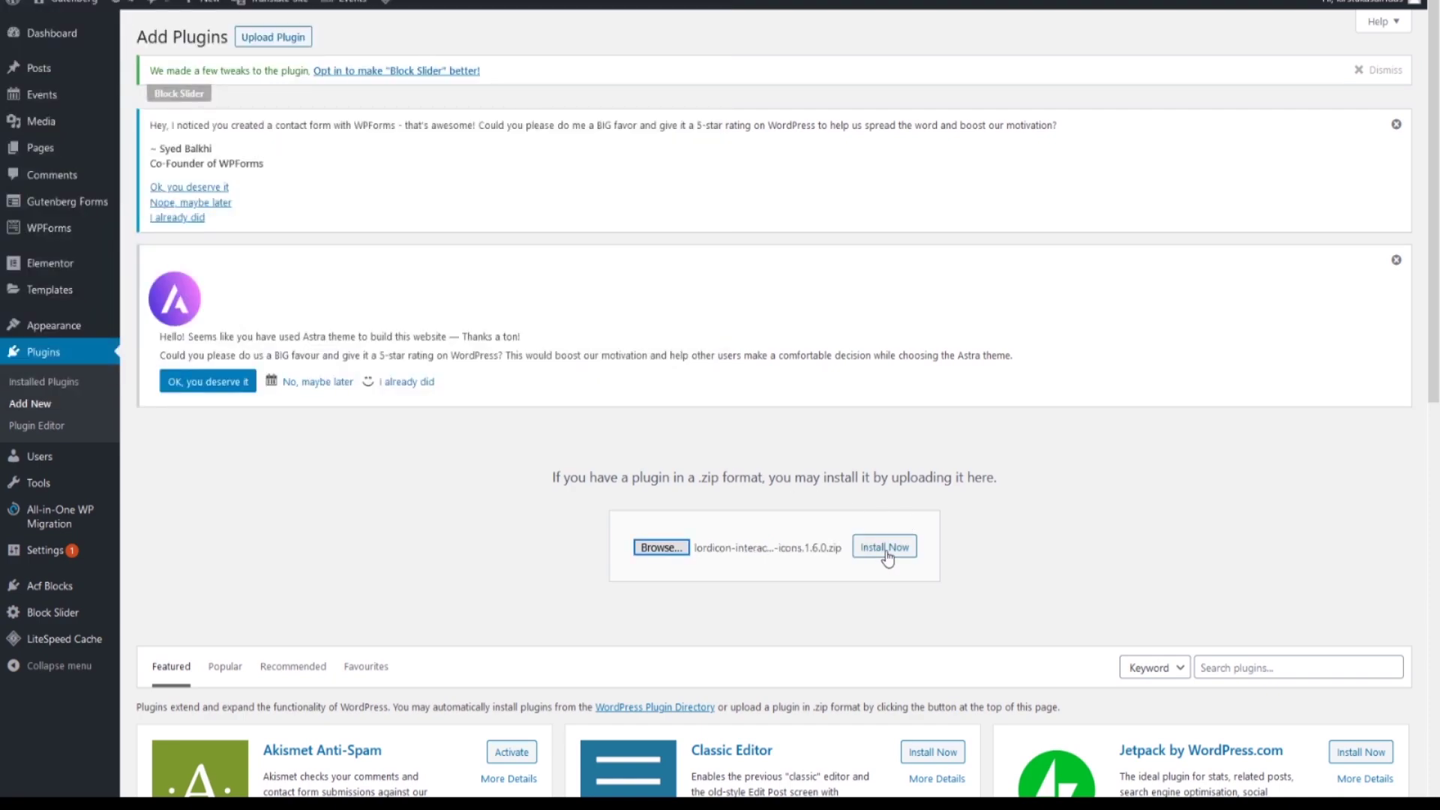
pyautogui.click(885, 547)
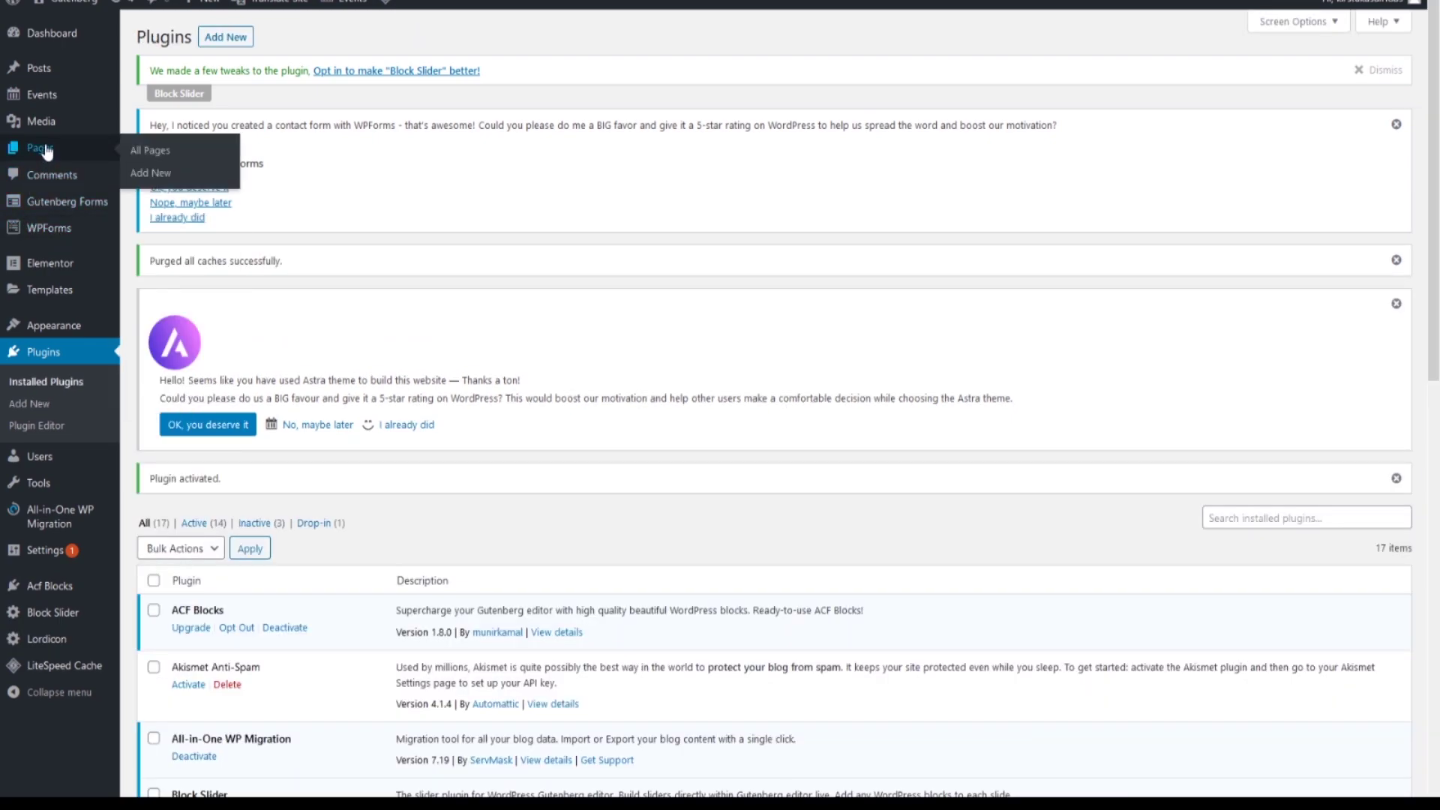
# Step: Open the Lordicon page in the editor and add a new Lordicon Element block
pyautogui.click(47, 152)
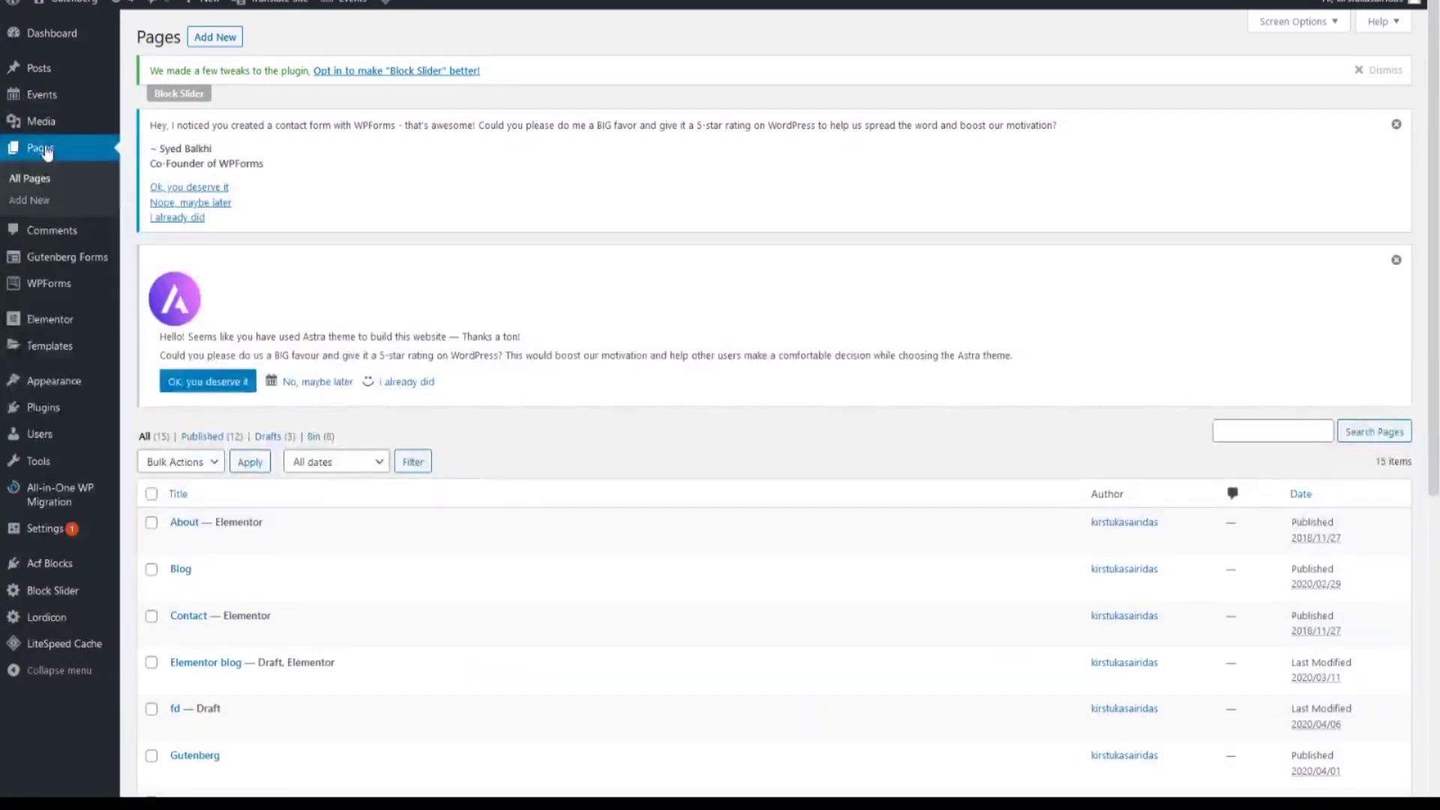
pyautogui.scroll(-3, 300, 480)
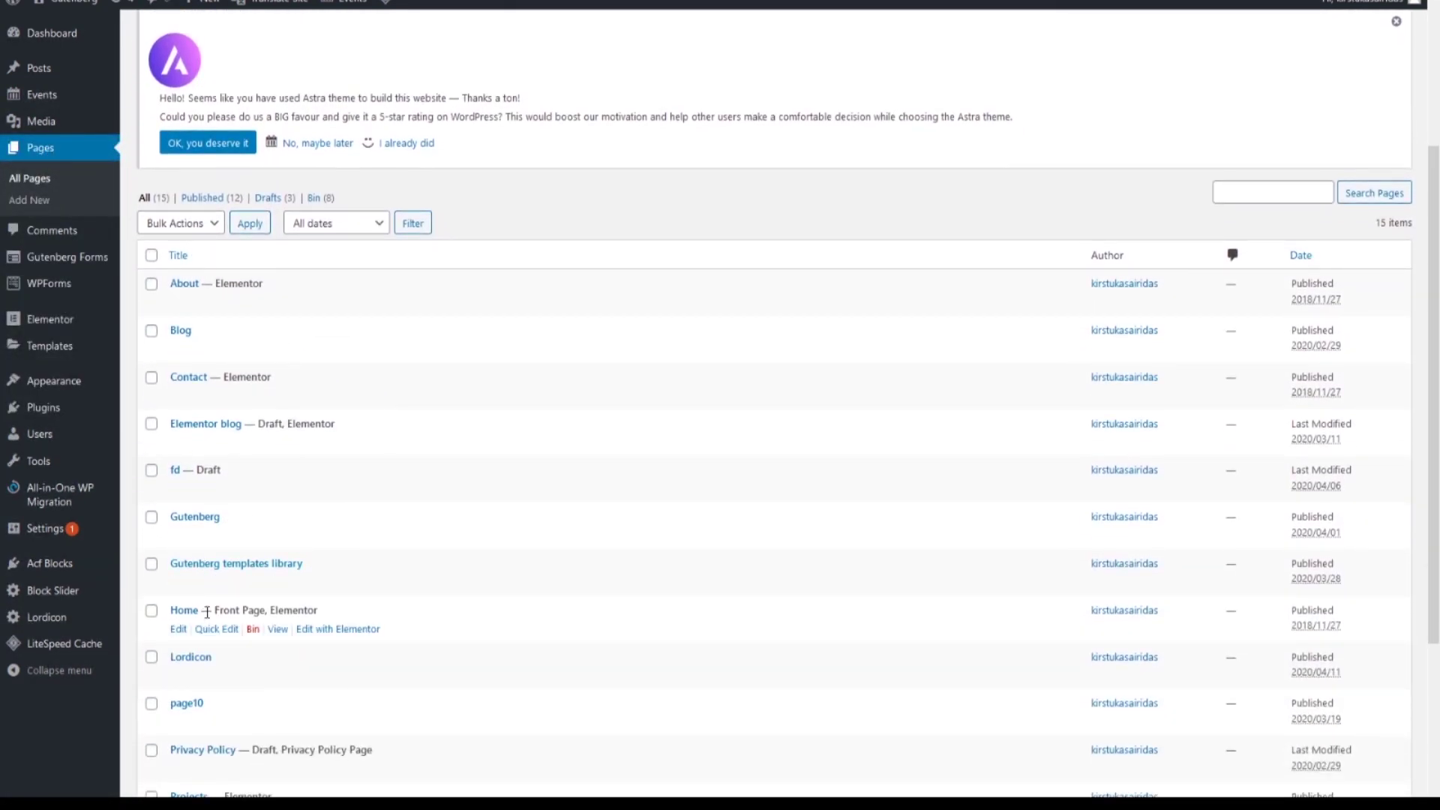
pyautogui.click(179, 675)
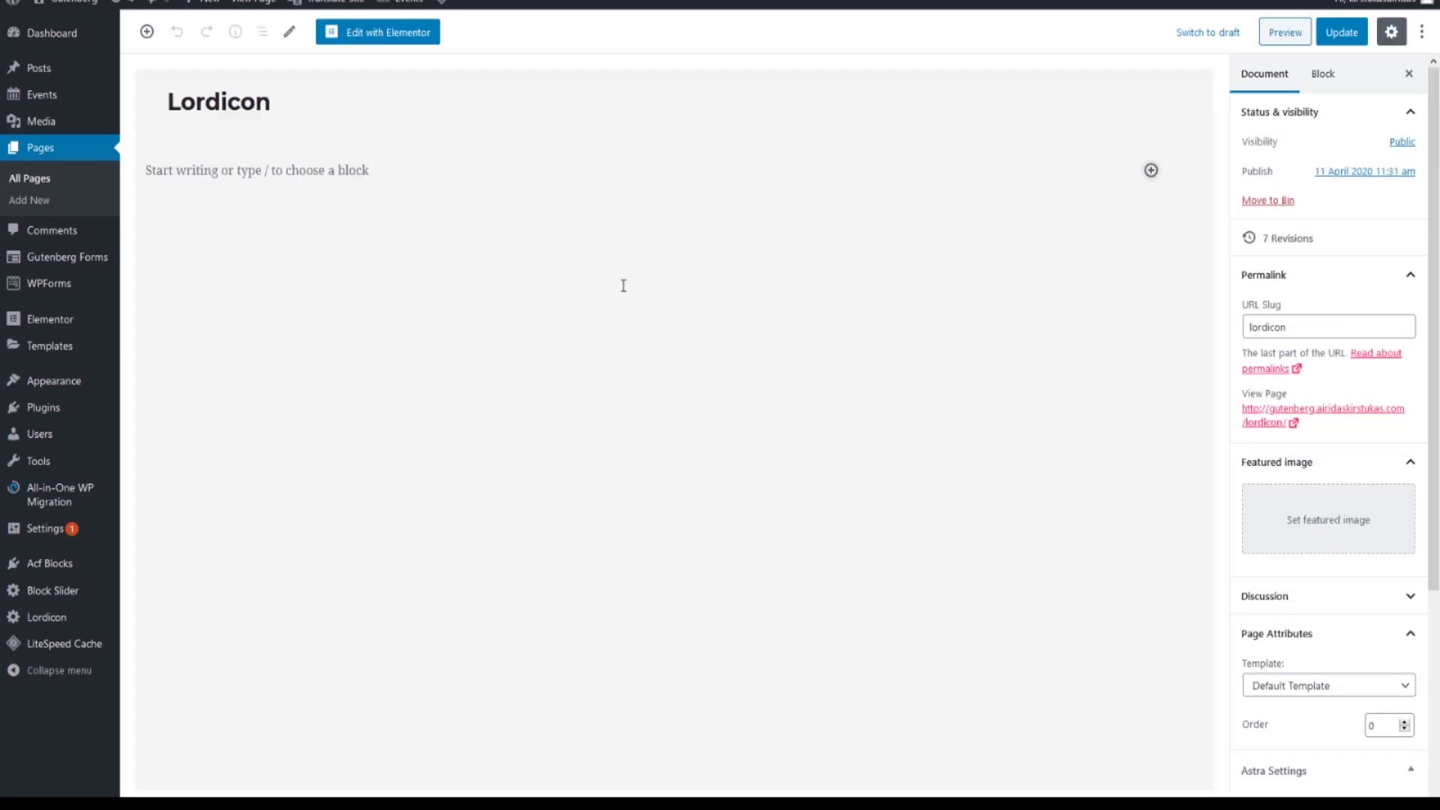
pyautogui.click(1150, 171)
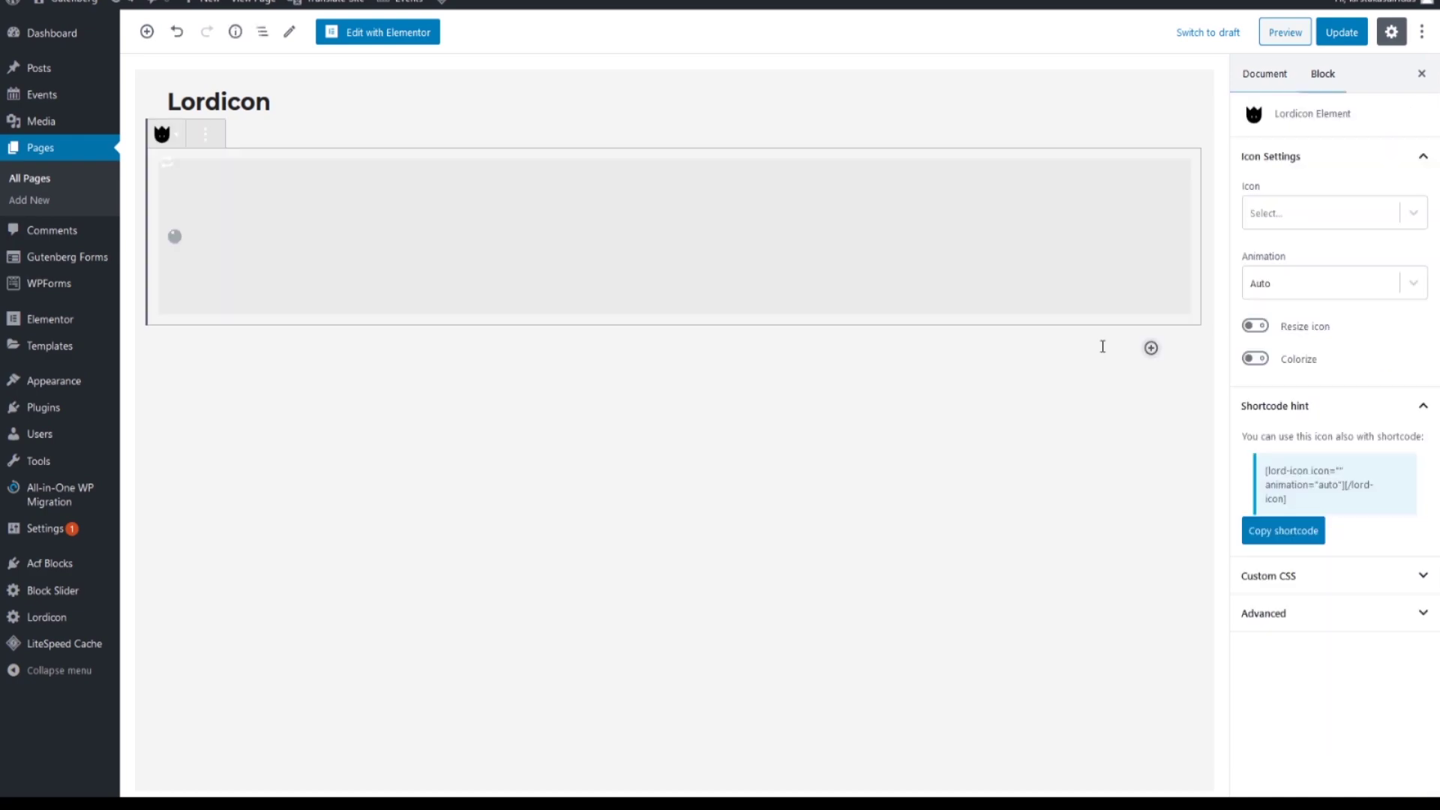
# Step: Choose the 116-blackboard-clean-school-outline icon and resize it to 524
pyautogui.click(1335, 216)
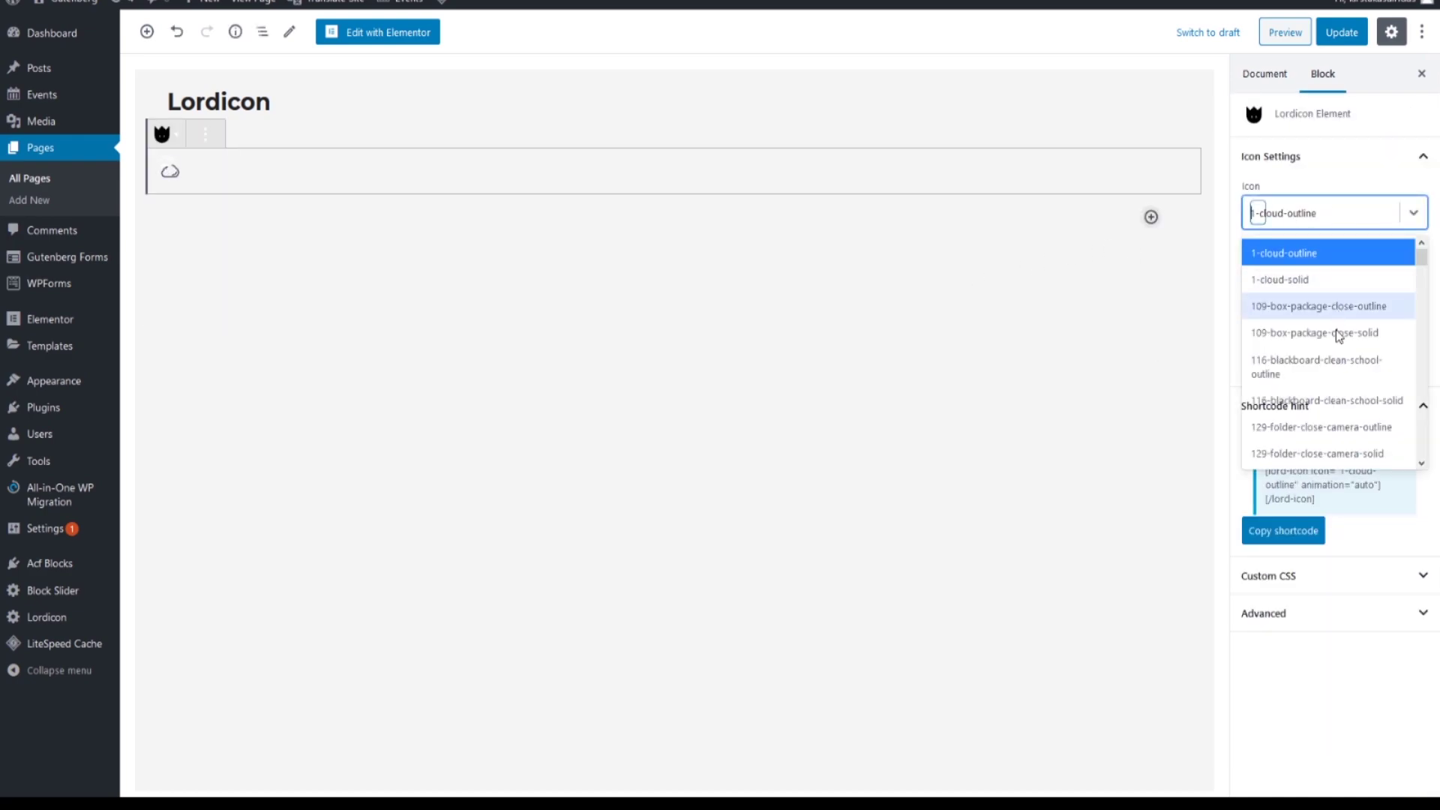
pyautogui.click(1336, 374)
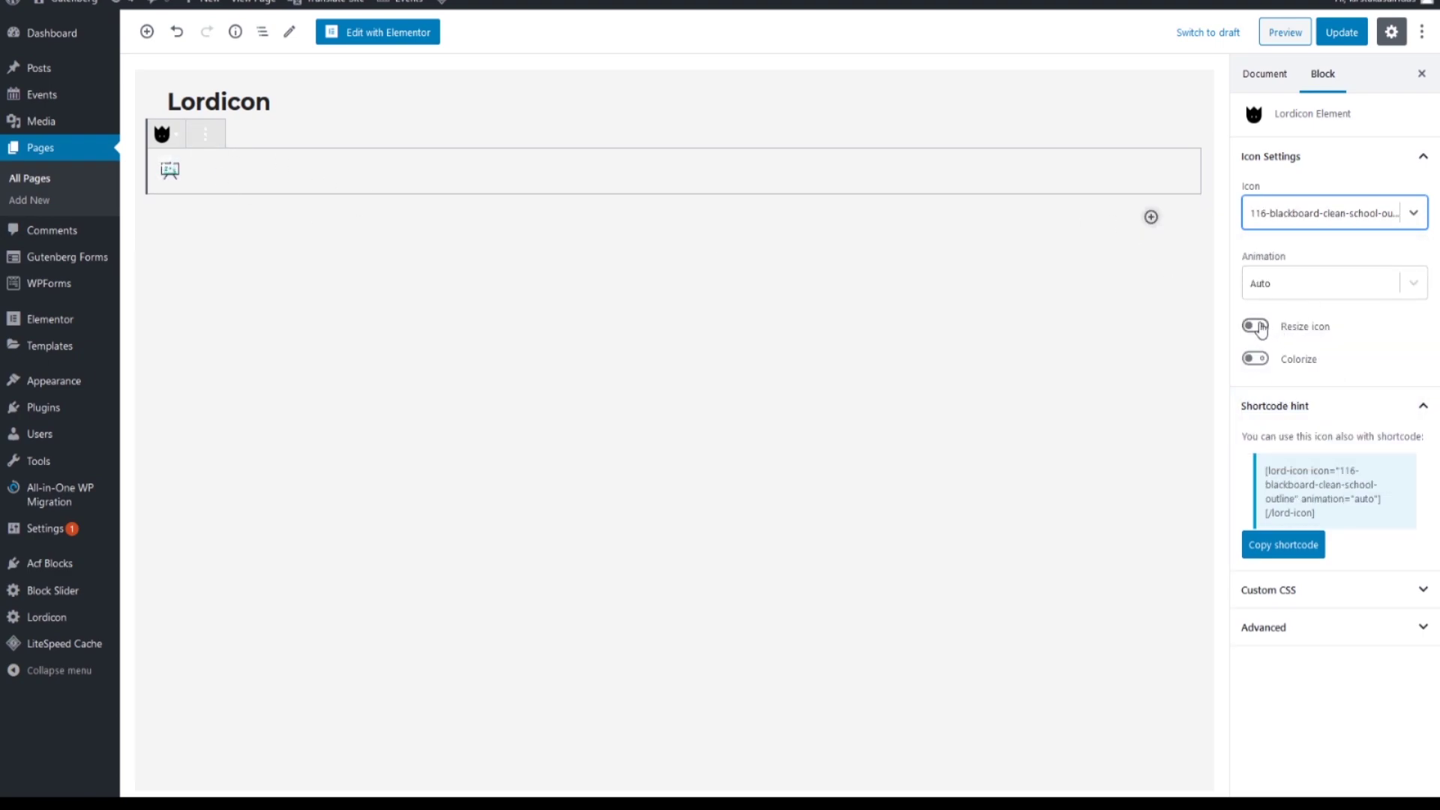
pyautogui.click(1262, 327)
pyautogui.click(1286, 382)
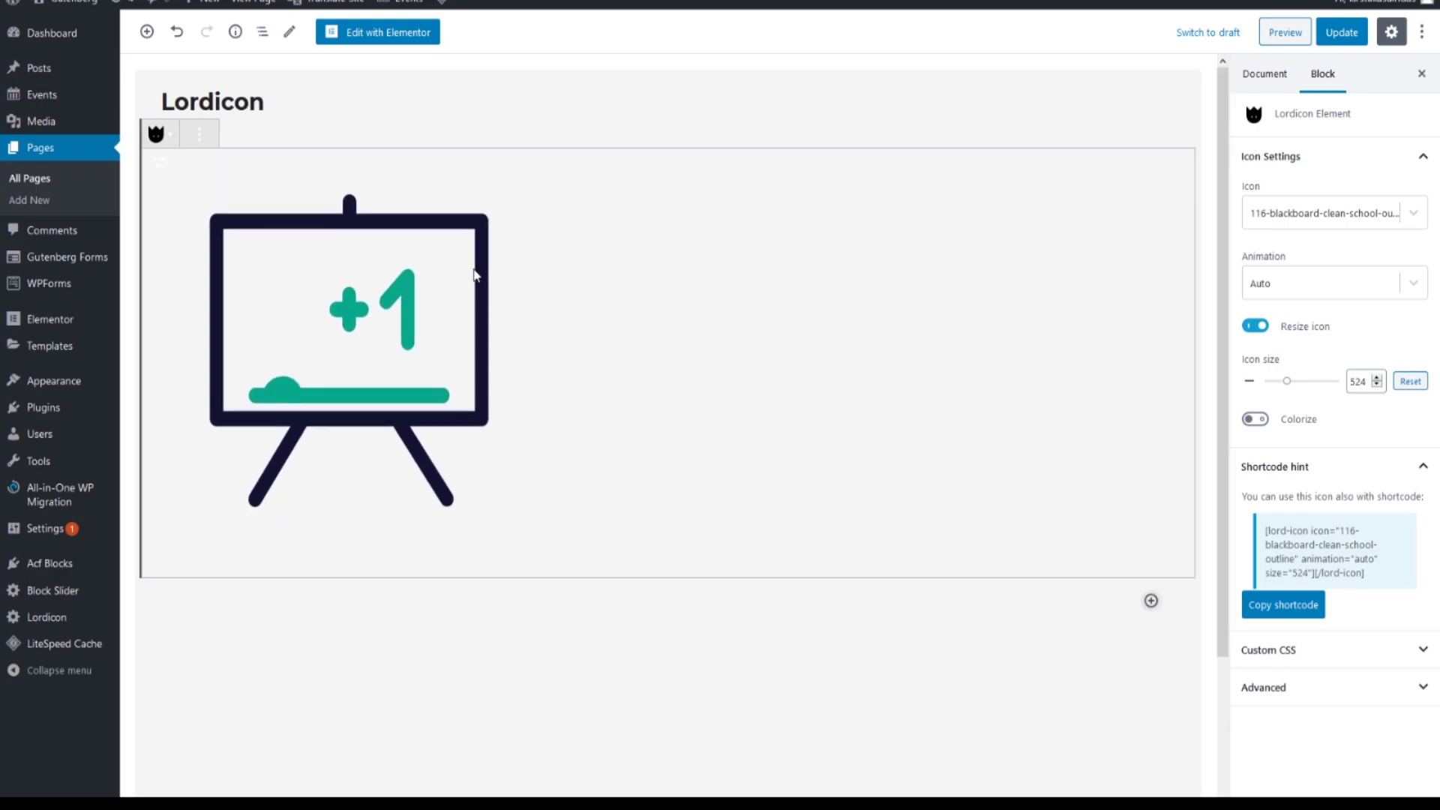
# Step: Turn on Colorize, try blue for Color 1, then set Color 2 to magenta #d224c1
pyautogui.click(1250, 421)
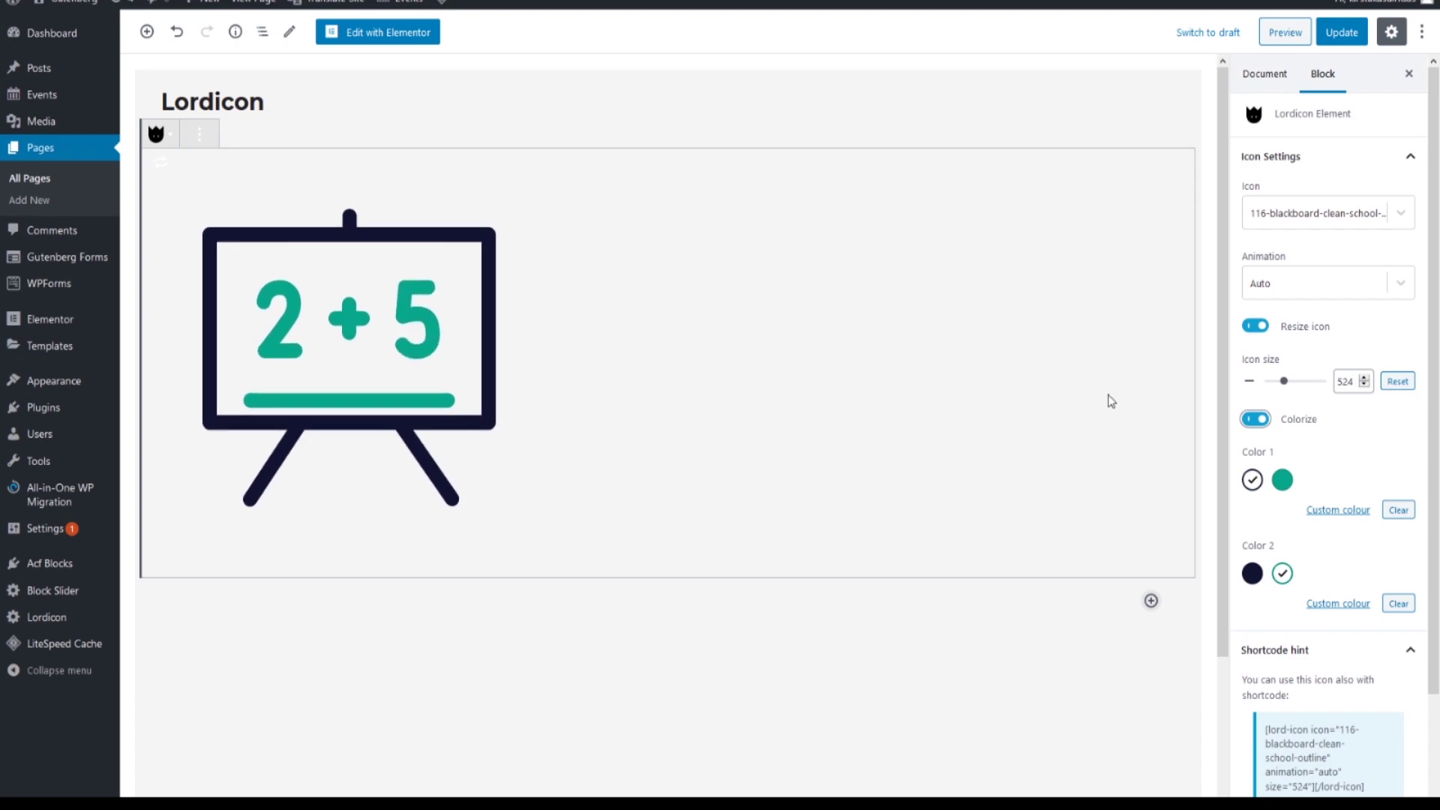
pyautogui.click(1348, 512)
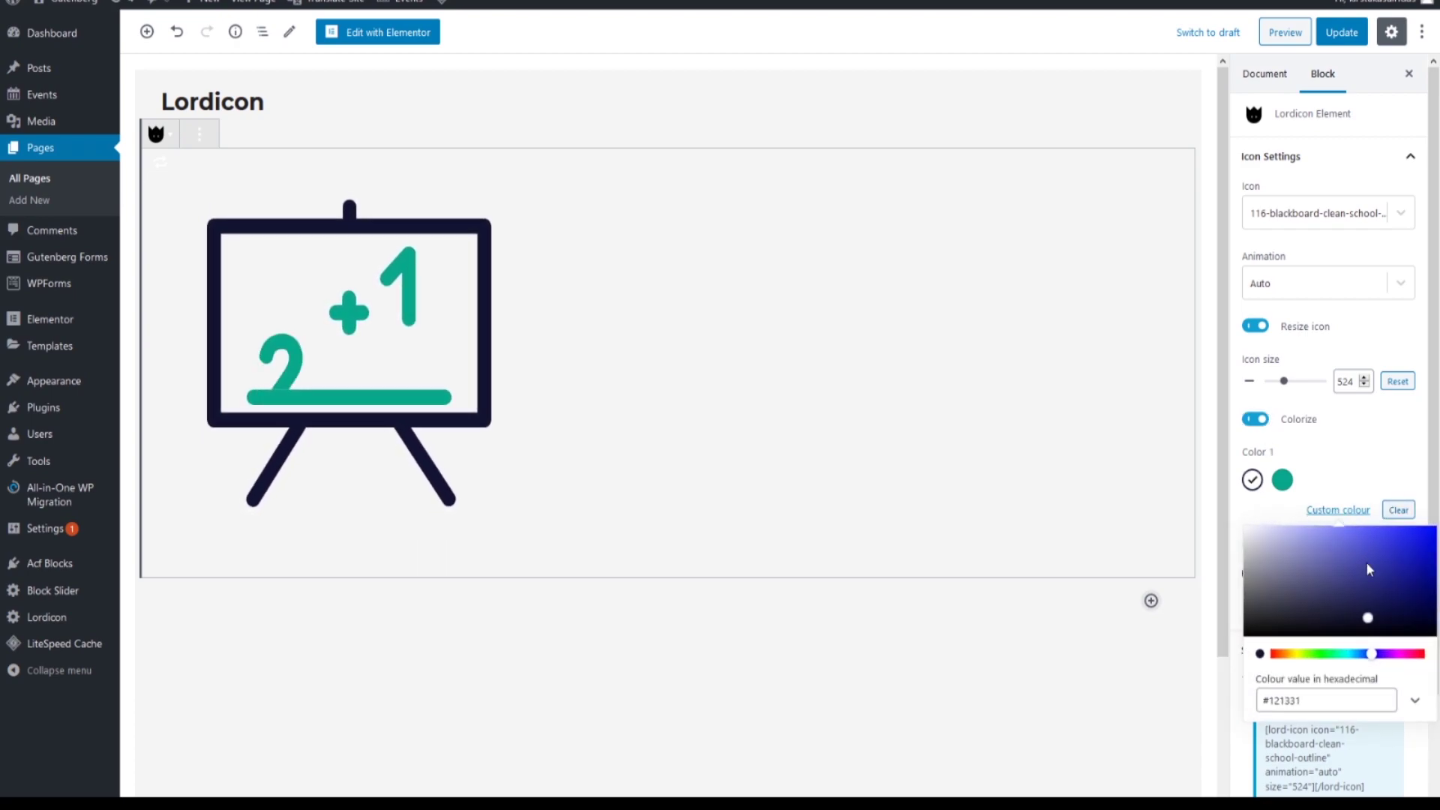
pyautogui.click(1398, 543)
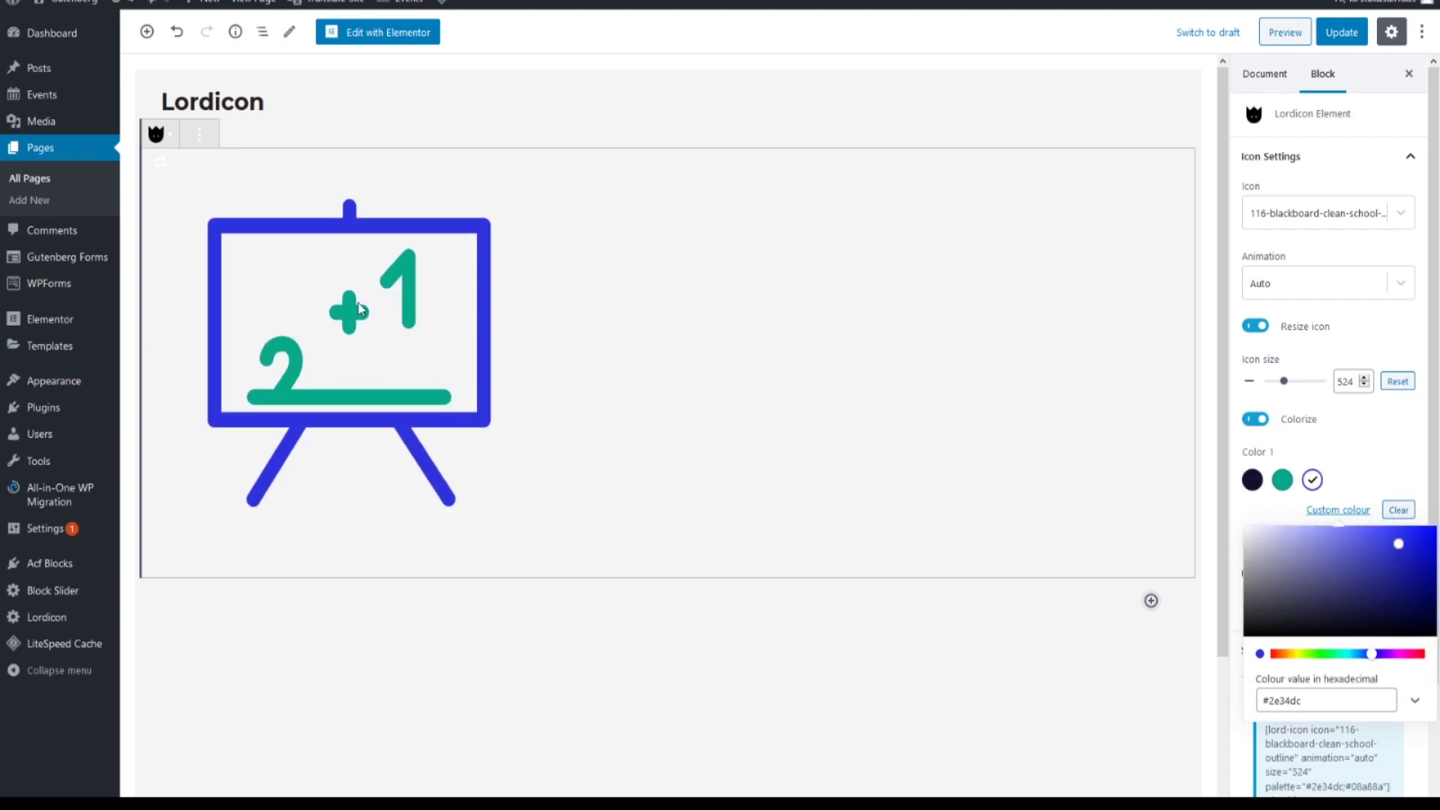
pyautogui.click(1357, 474)
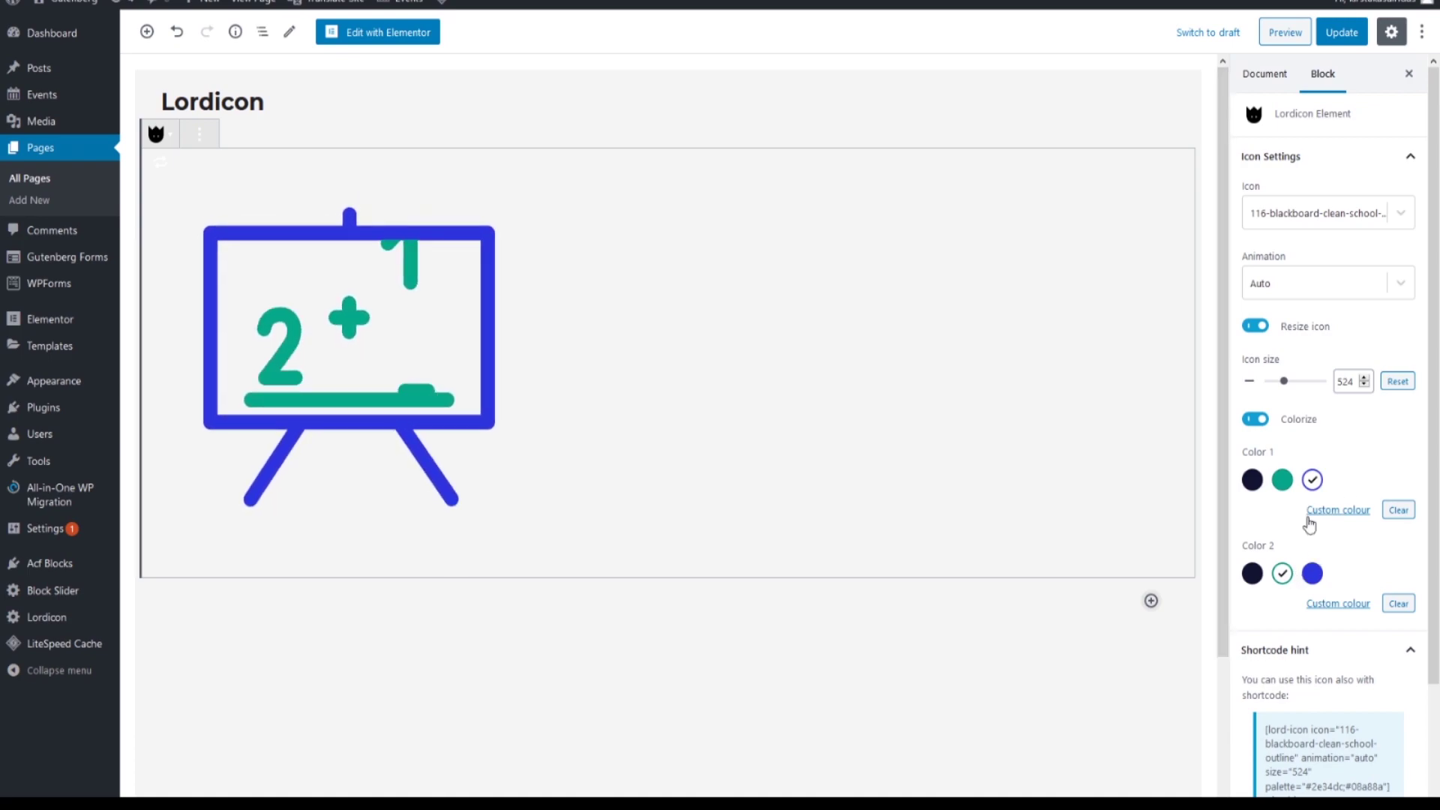
pyautogui.click(1327, 606)
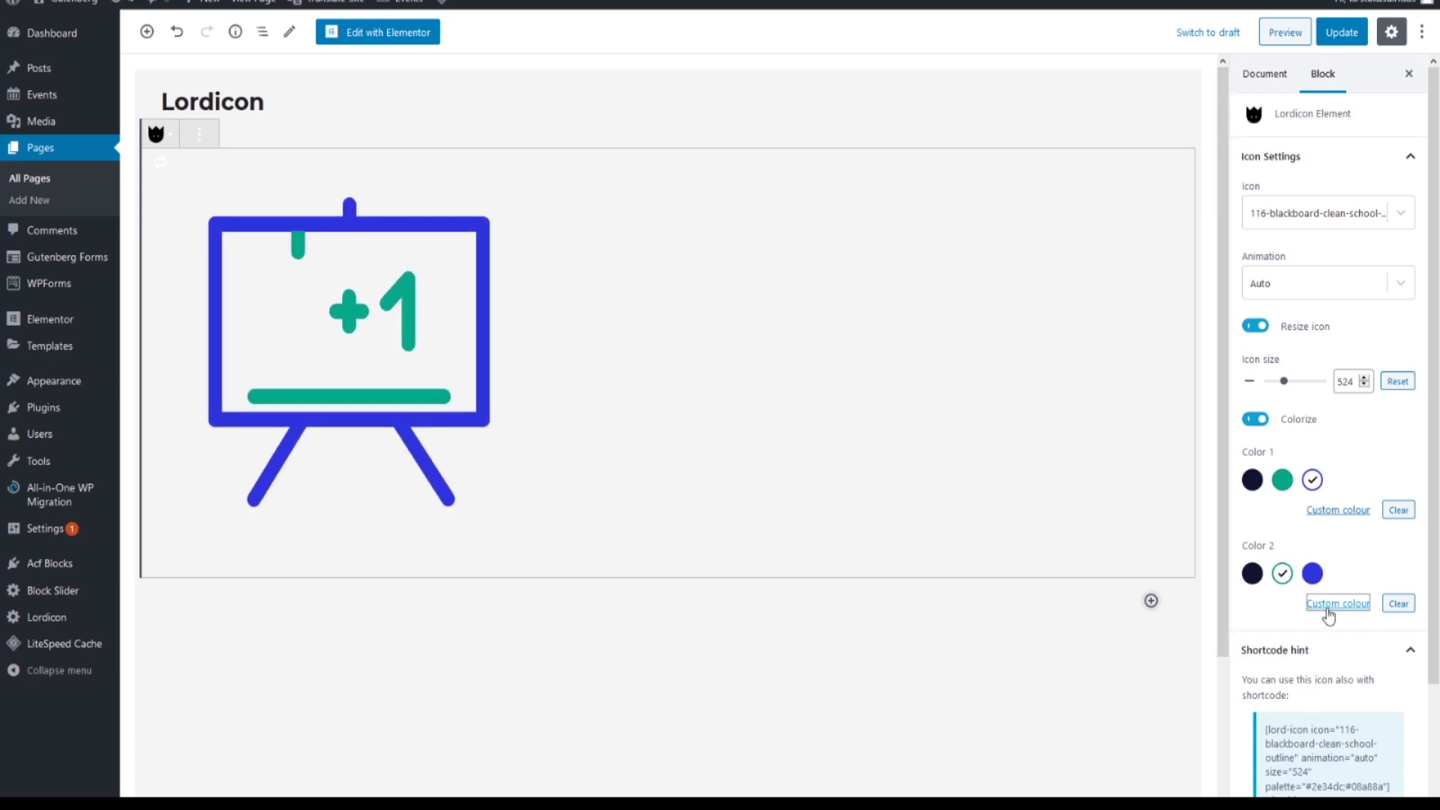
pyautogui.click(1400, 748)
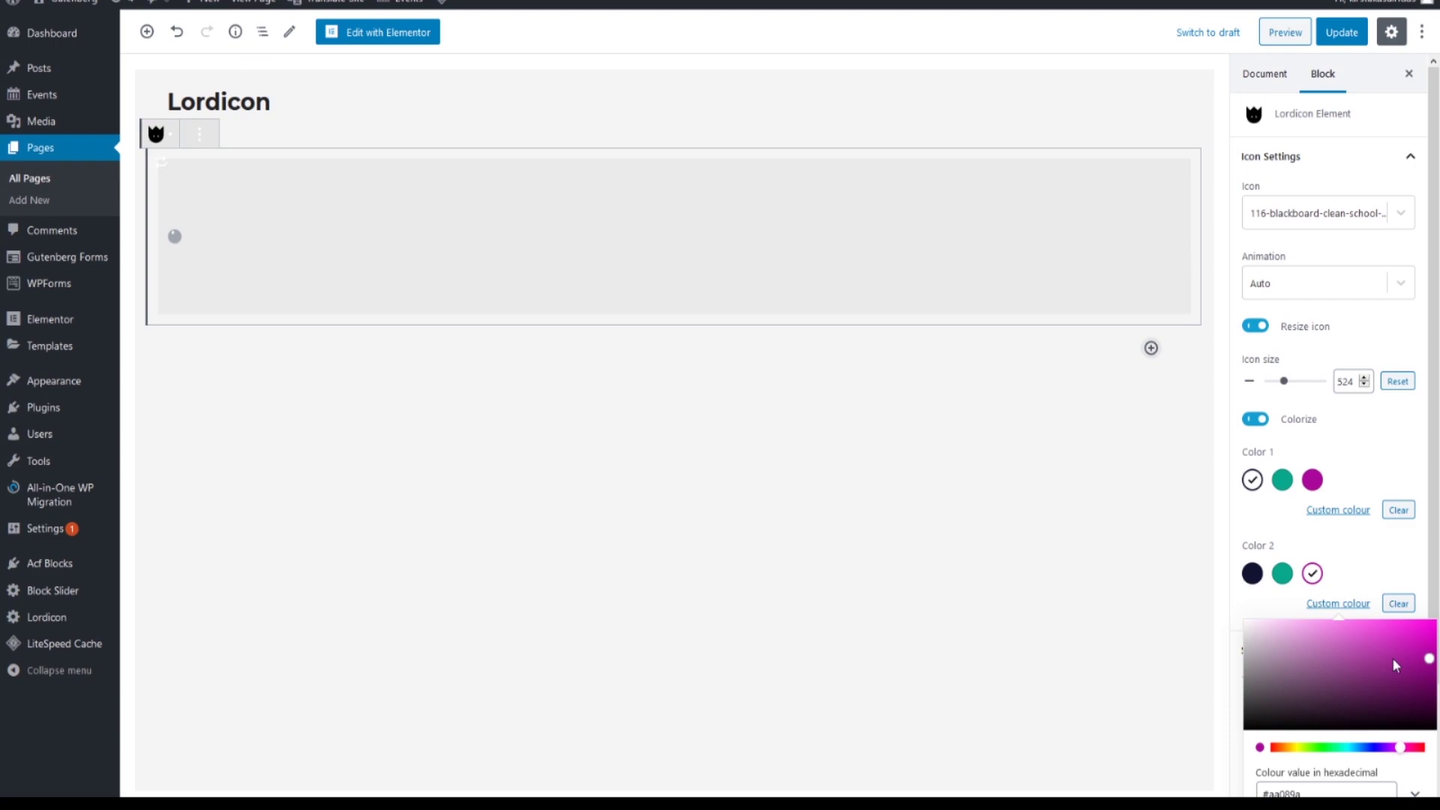
pyautogui.click(1385, 567)
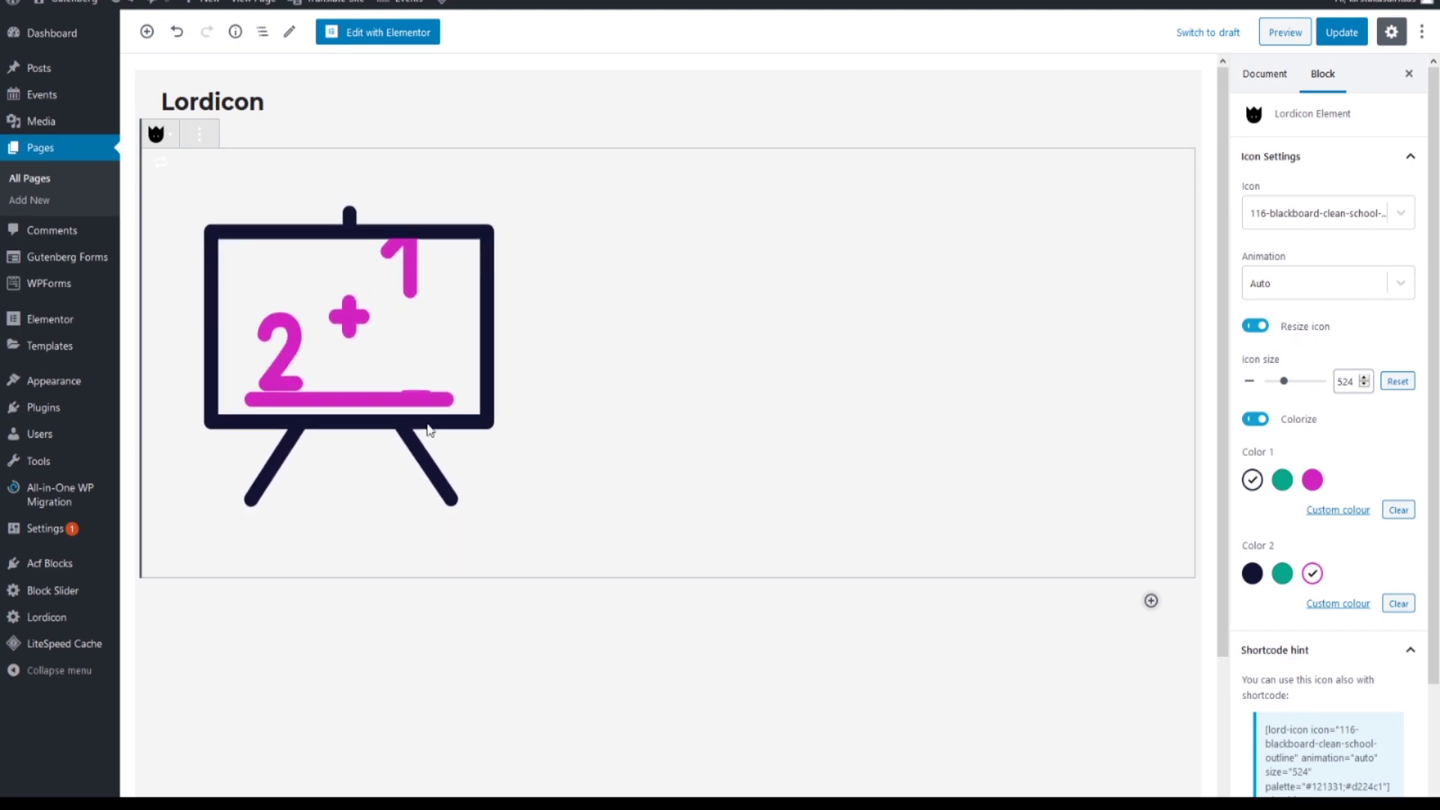
pyautogui.click(1317, 283)
pyautogui.click(1304, 349)
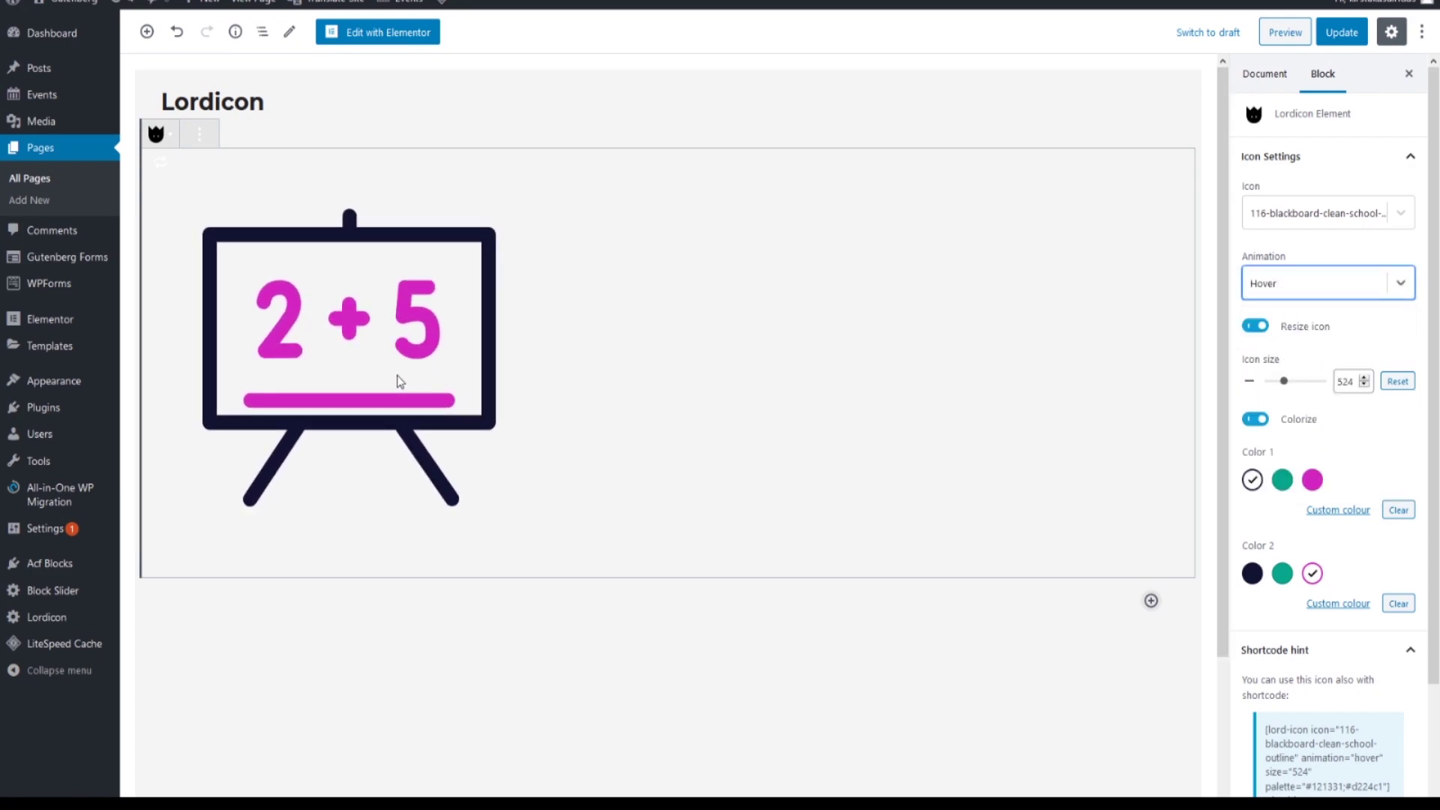
pyautogui.click(1317, 283)
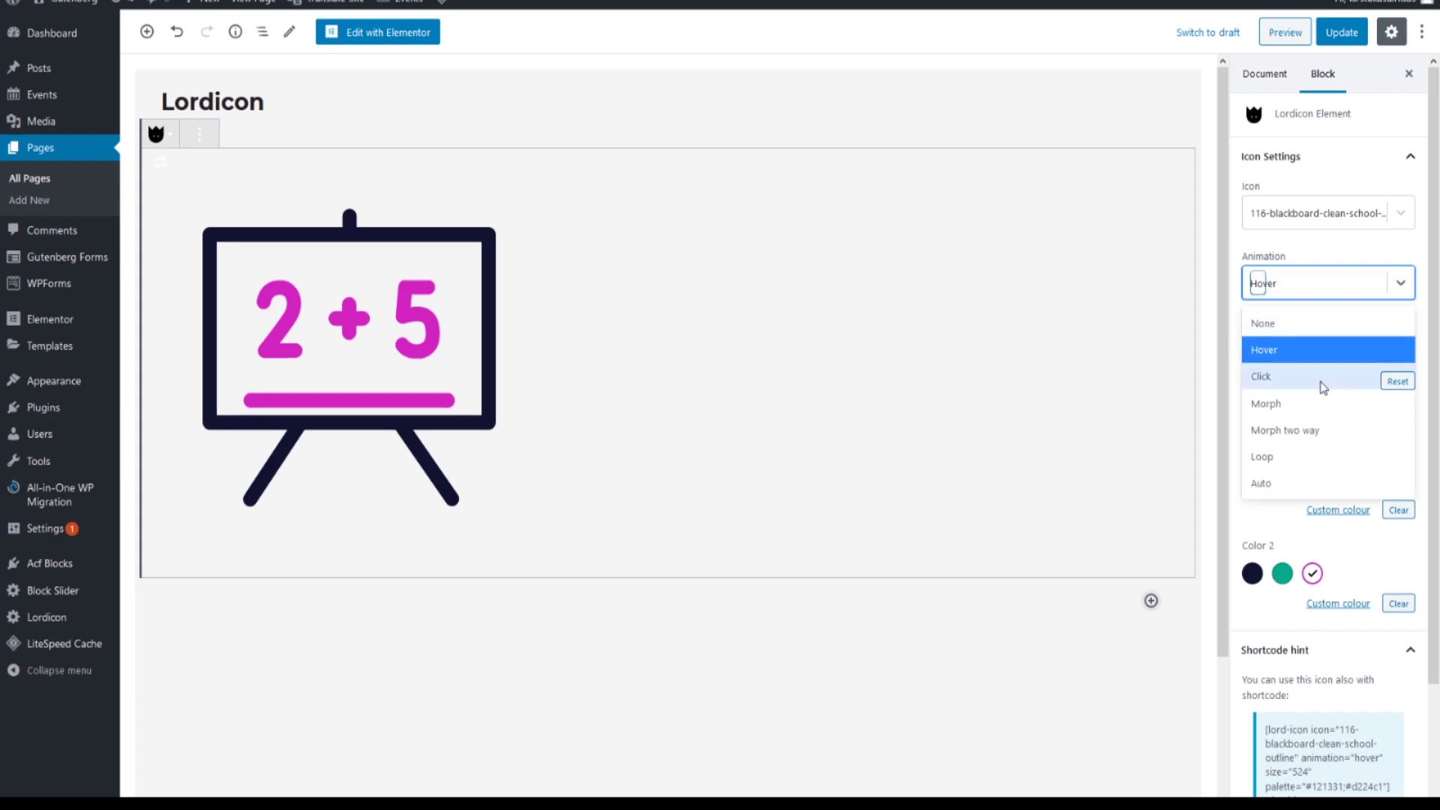
pyautogui.click(1322, 379)
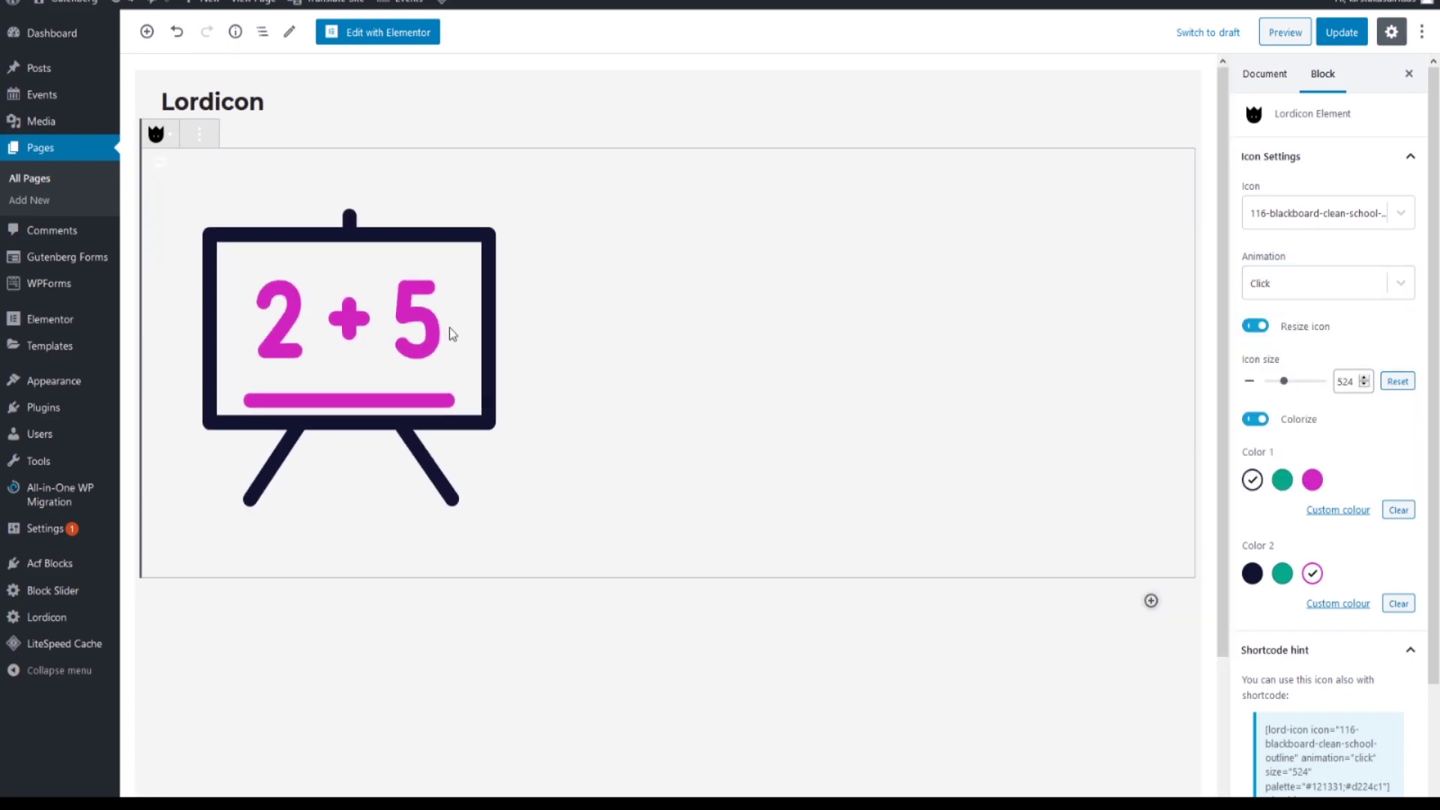
pyautogui.click(1334, 294)
pyautogui.click(1315, 402)
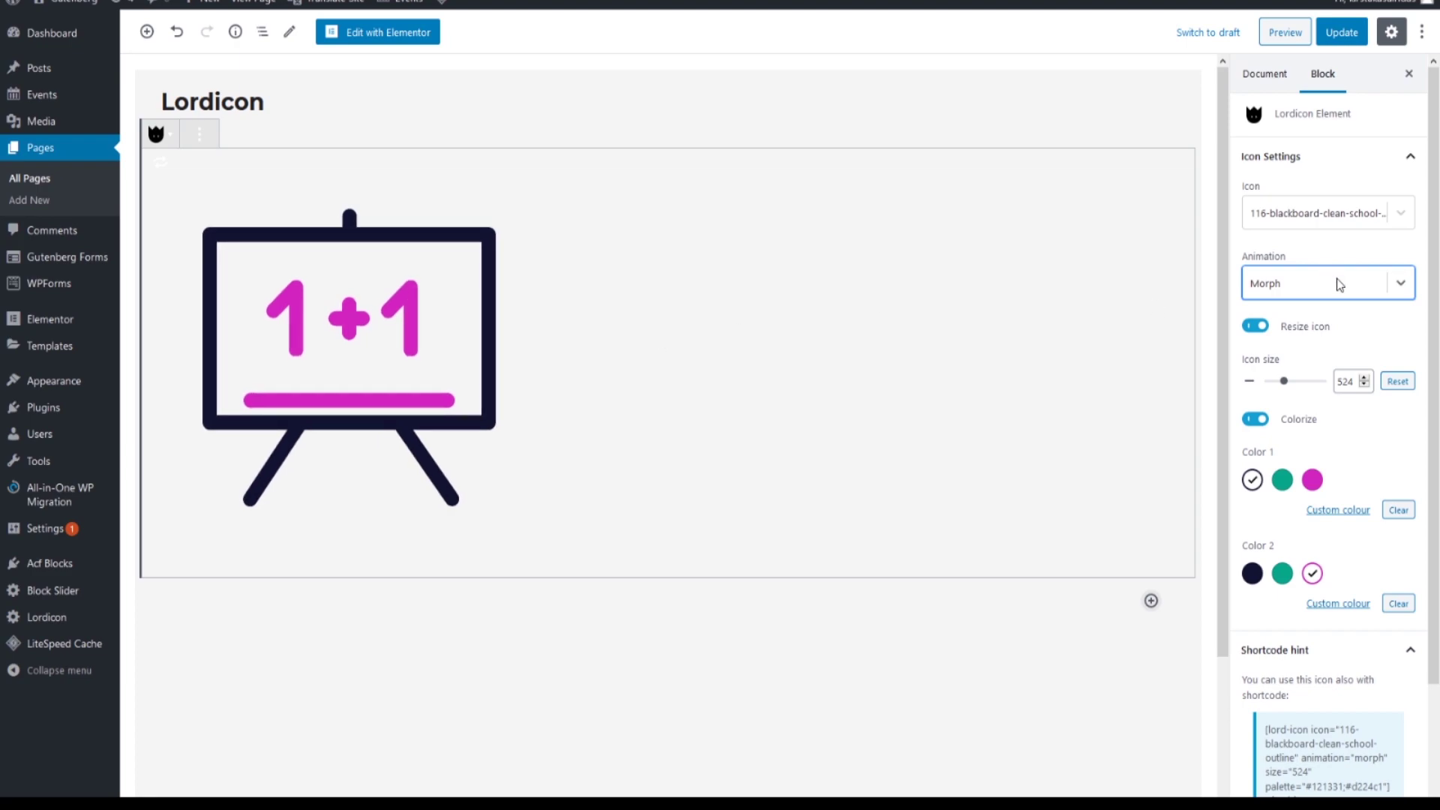
pyautogui.click(1250, 283)
pyautogui.click(1320, 430)
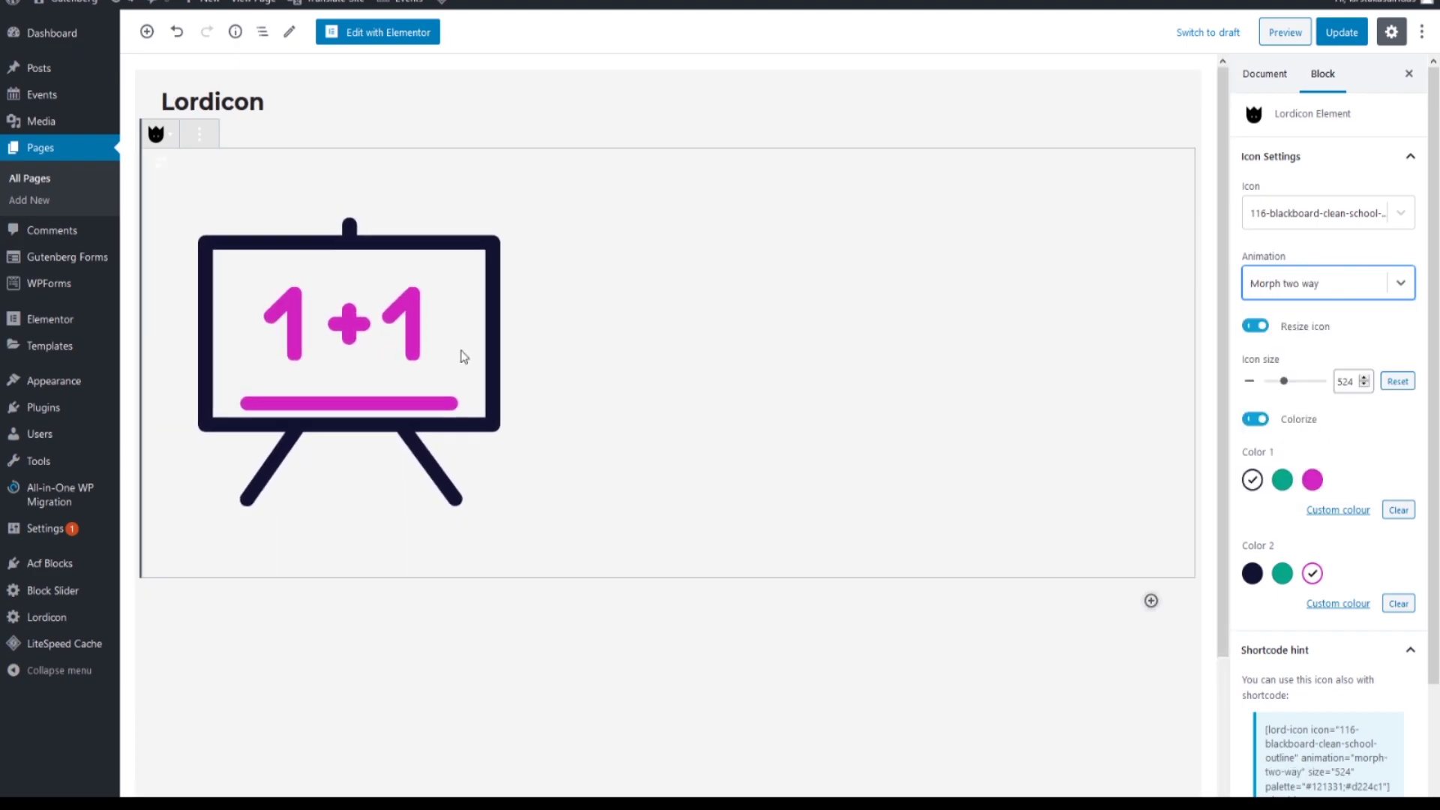
pyautogui.click(1327, 283)
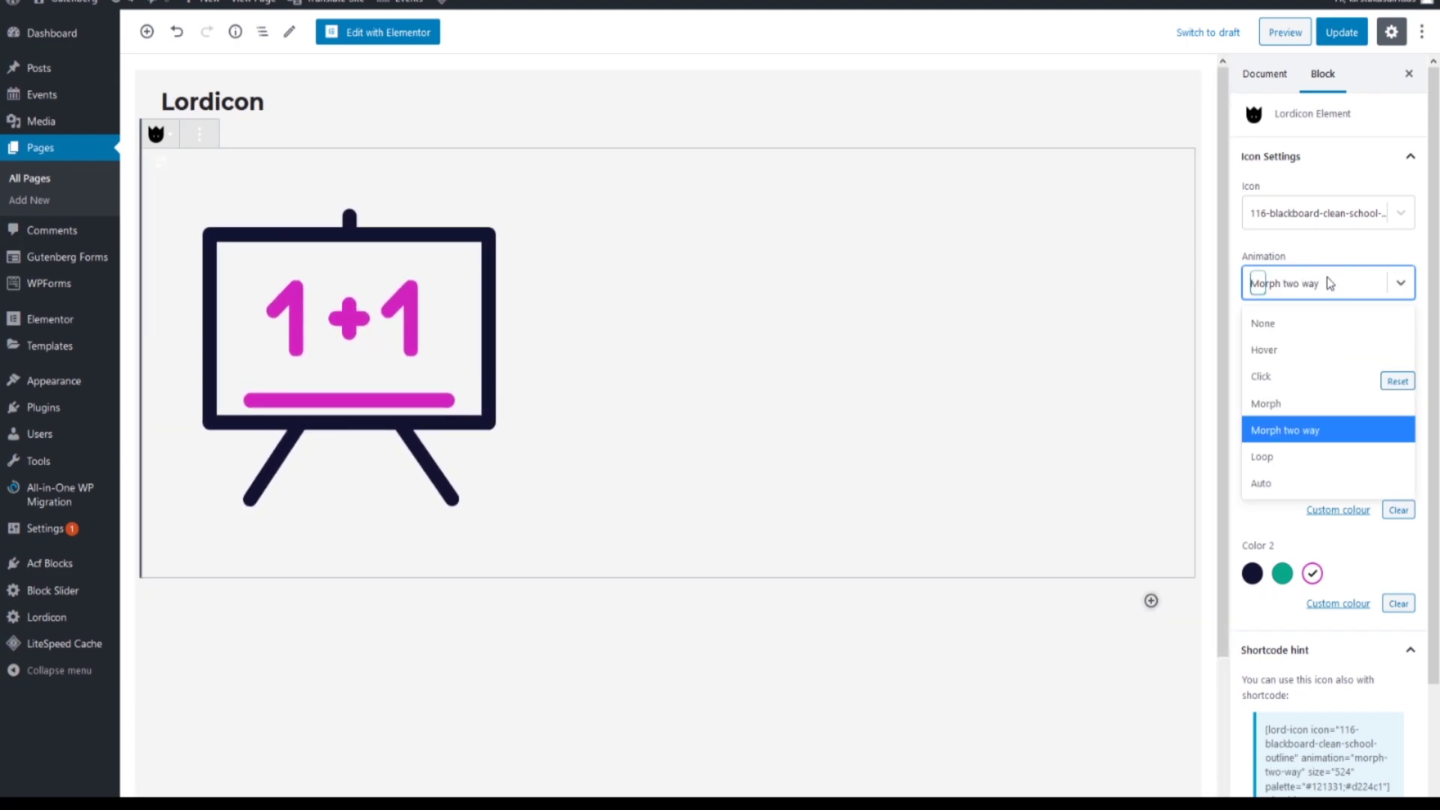
pyautogui.click(1292, 461)
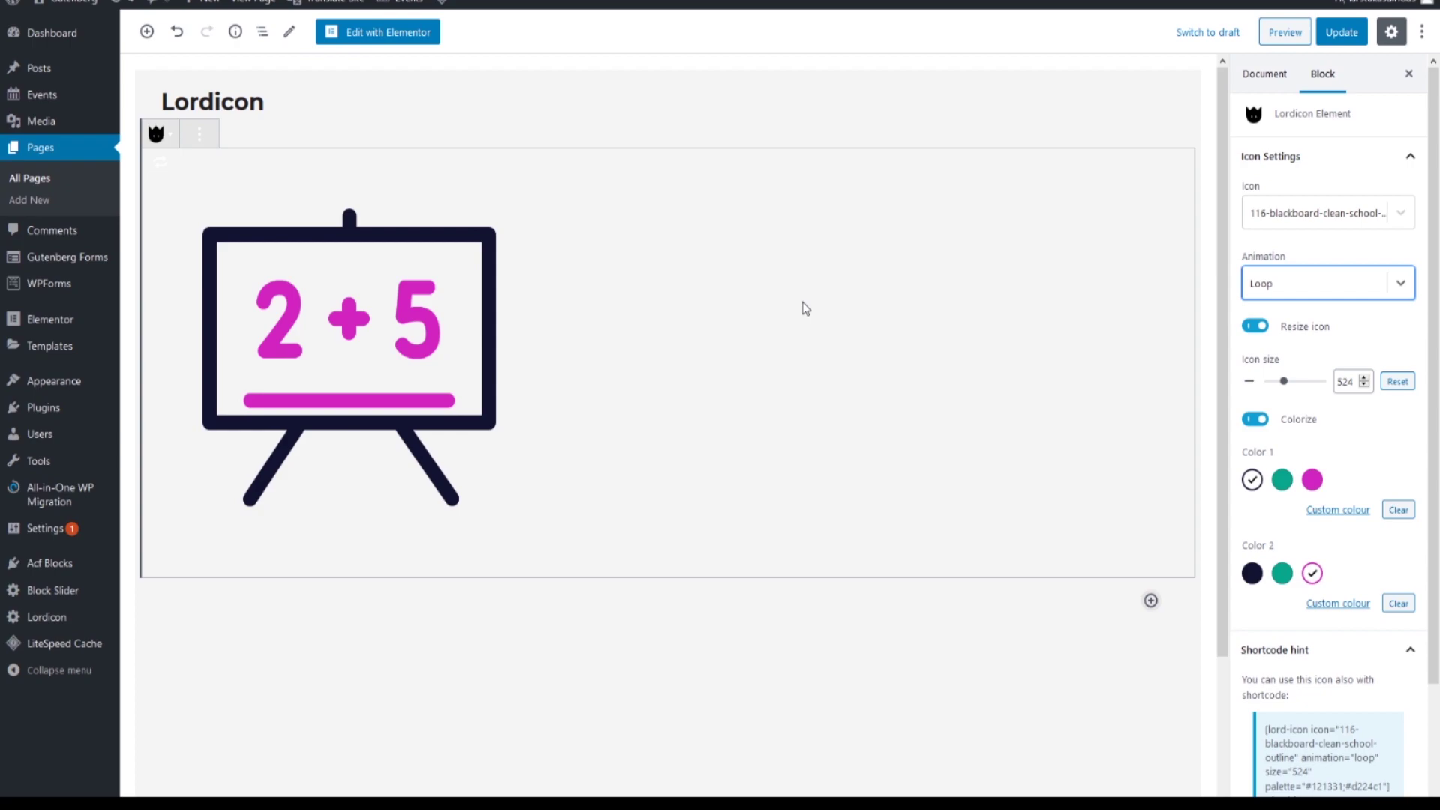
pyautogui.click(1319, 282)
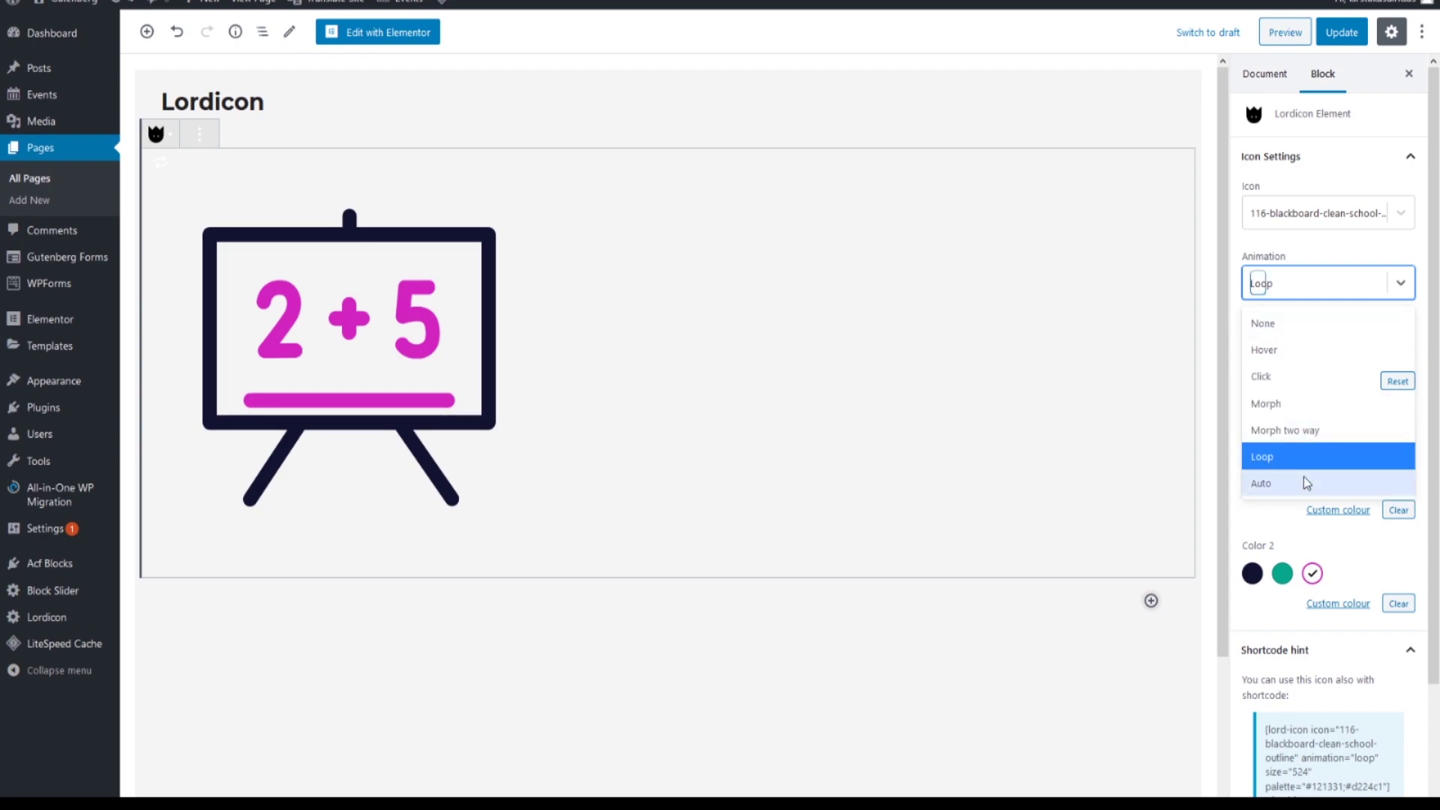
pyautogui.click(1265, 482)
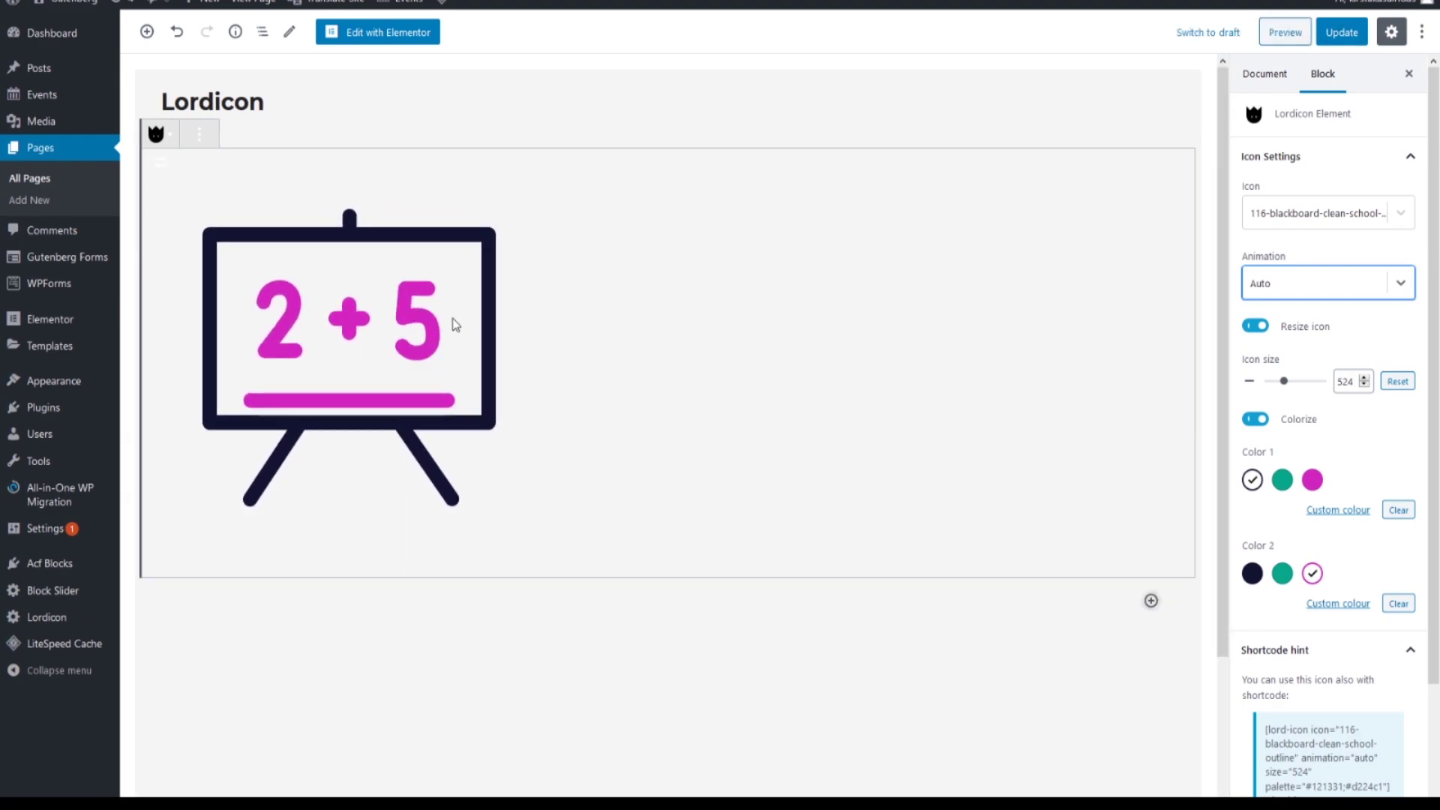
pyautogui.scroll(-2, 720, 457)
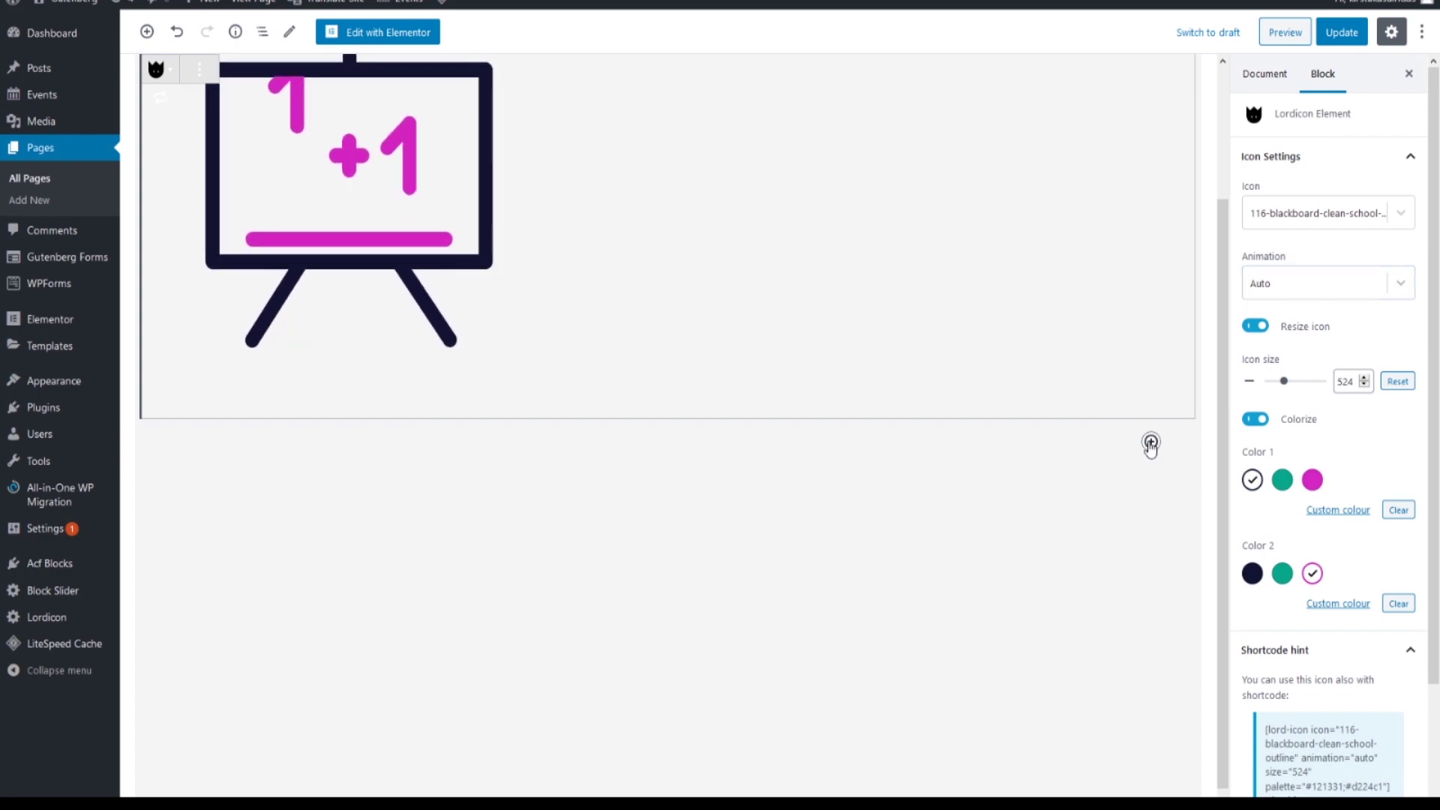
# Step: Insert a second Lordicon Element block below the blackboard showing the 186-puzzle-solid icon
pyautogui.click(1151, 441)
pyautogui.click(1089, 249)
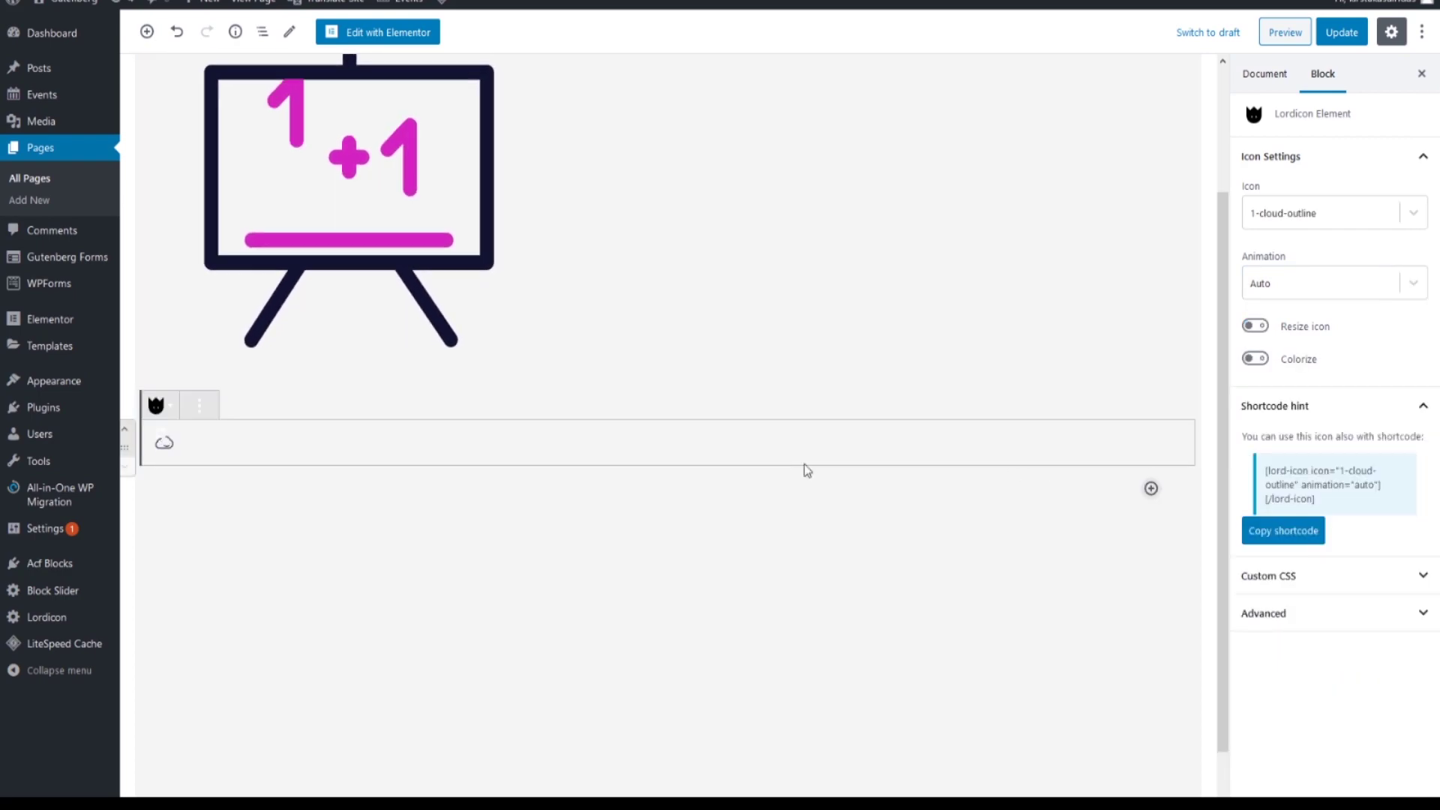
pyautogui.click(1382, 225)
pyautogui.scroll(-5, 1350, 375)
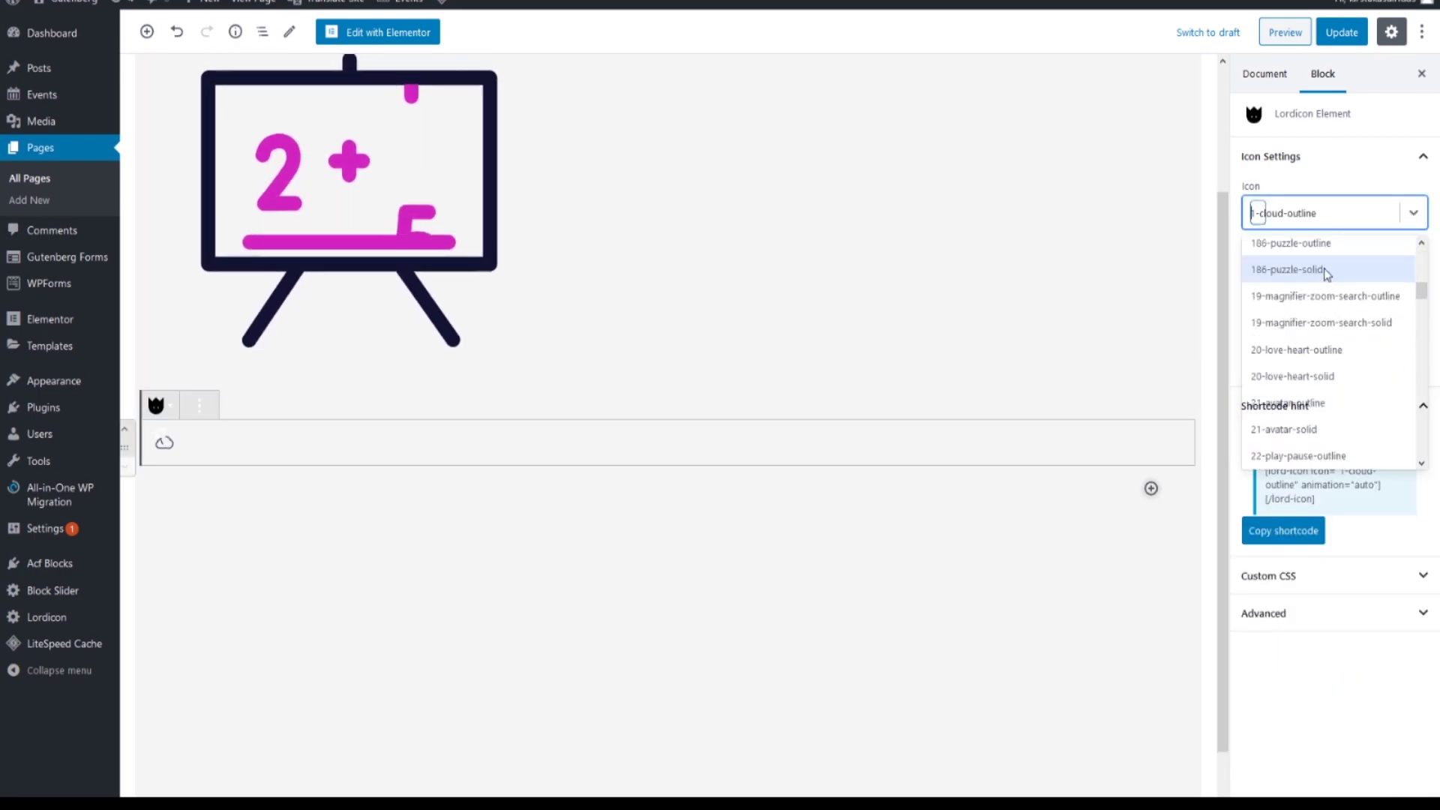
pyautogui.click(1324, 268)
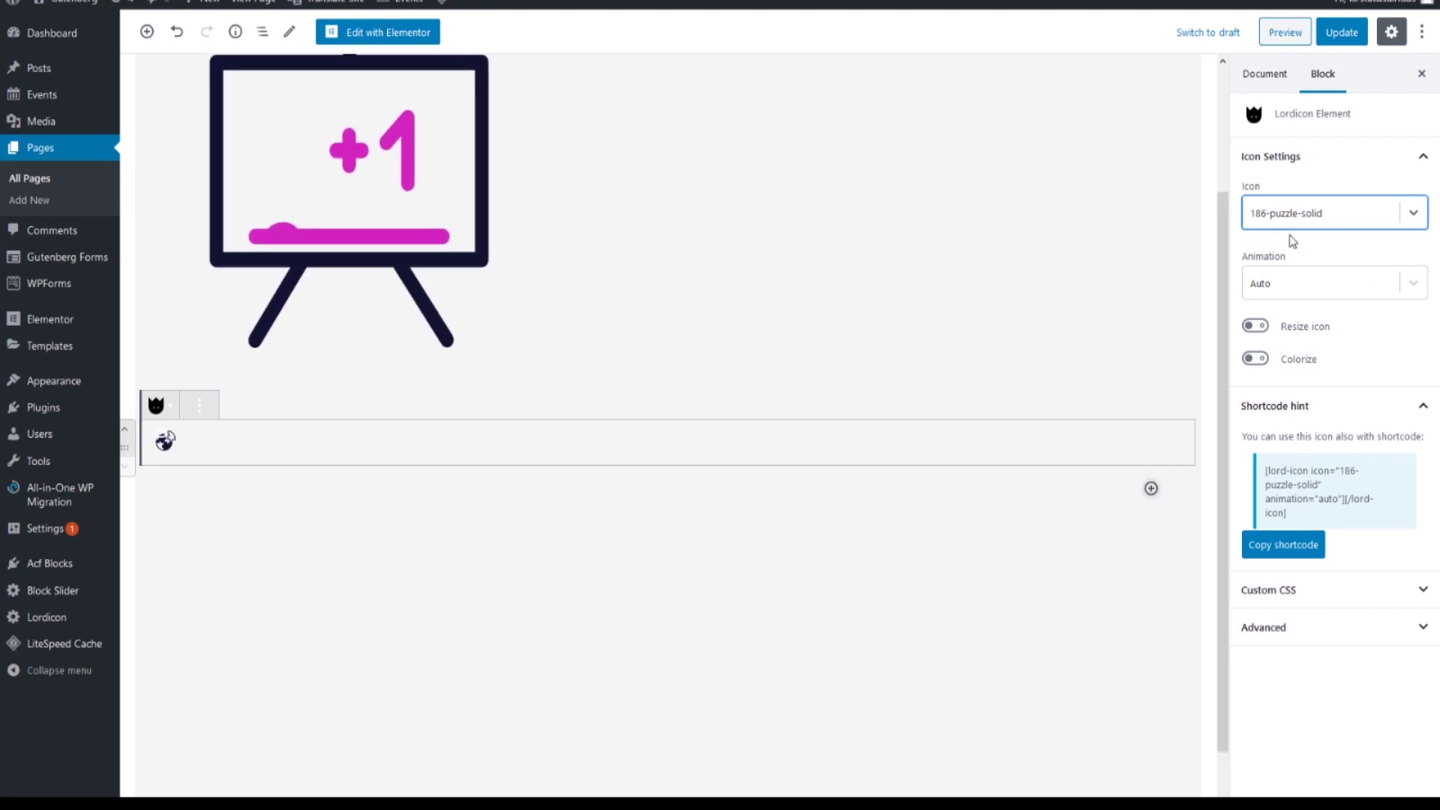
# Step: Resize the puzzle icon to 306 and turn on Colorize
pyautogui.click(1260, 330)
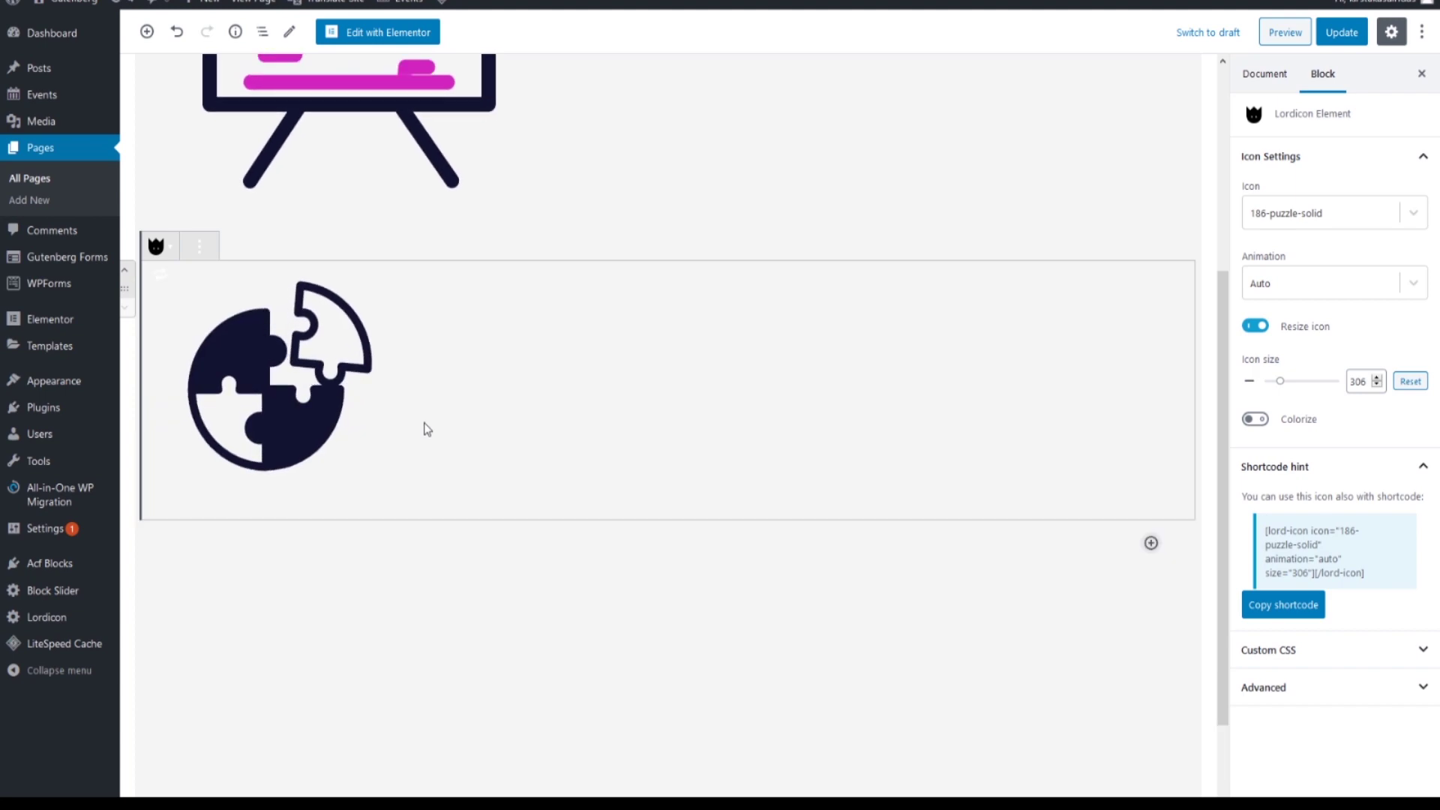
pyautogui.click(1254, 418)
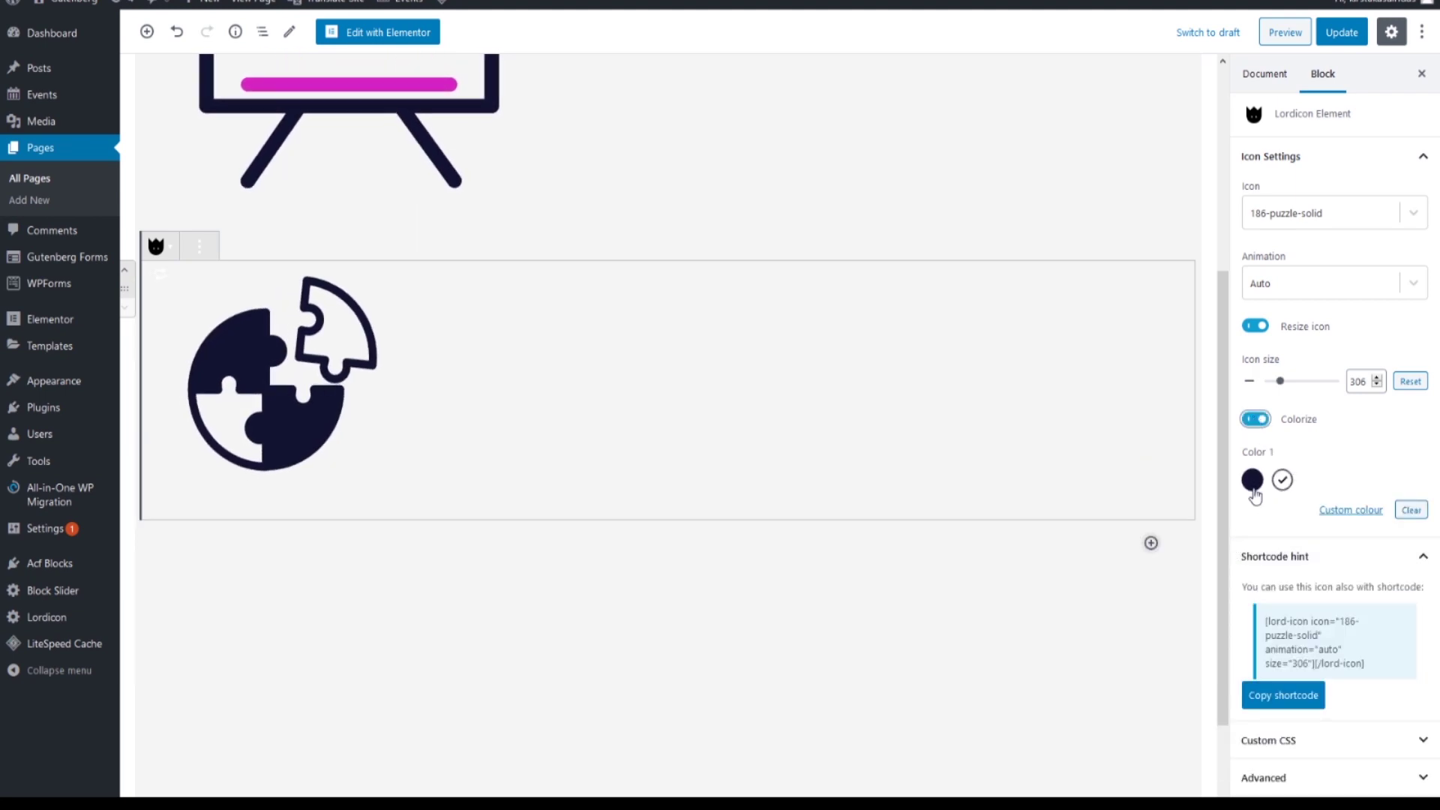
pyautogui.scroll(4, 1101, 396)
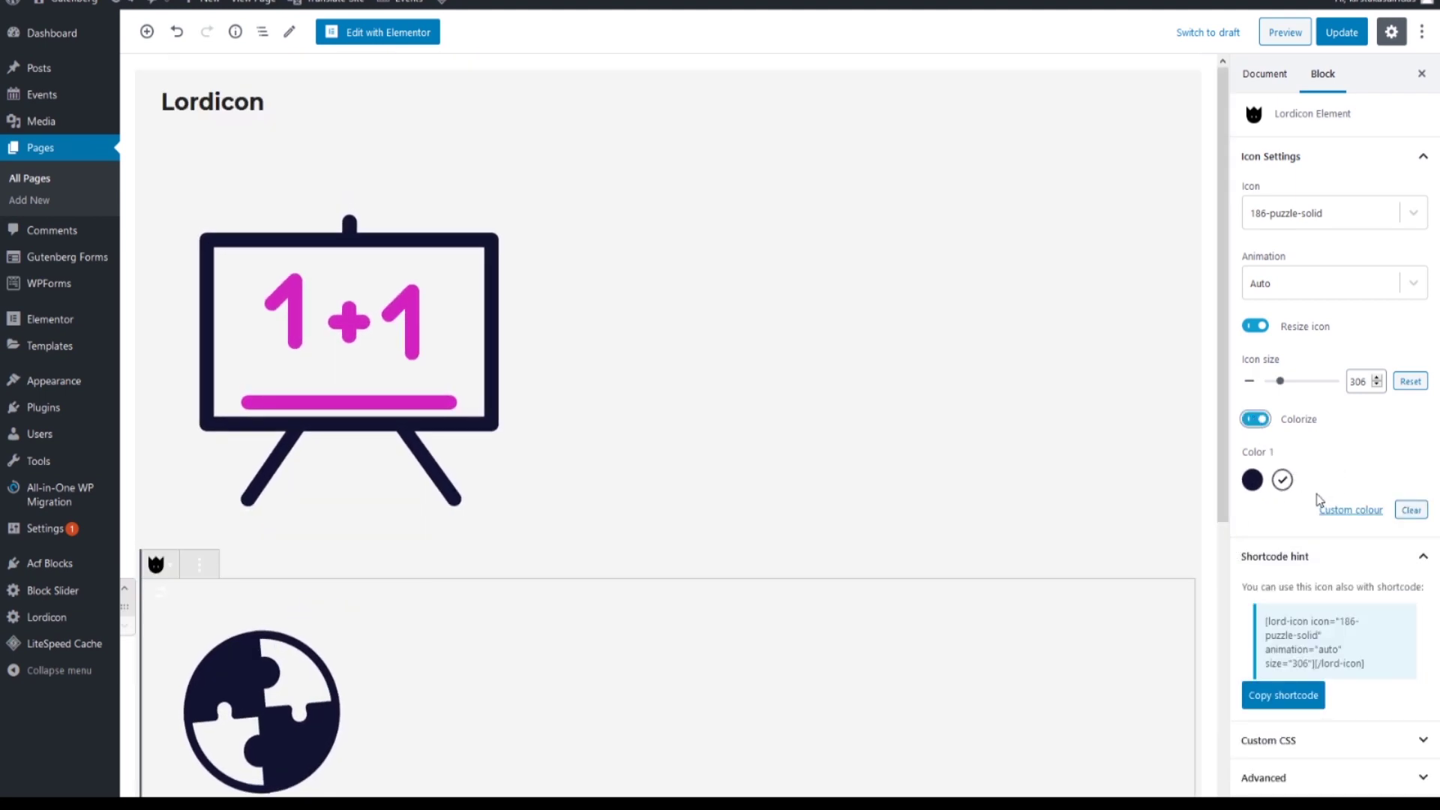
# Step: Paste blue #363ced into the puzzle icon's first custom colour hex field
pyautogui.click(568, 263)
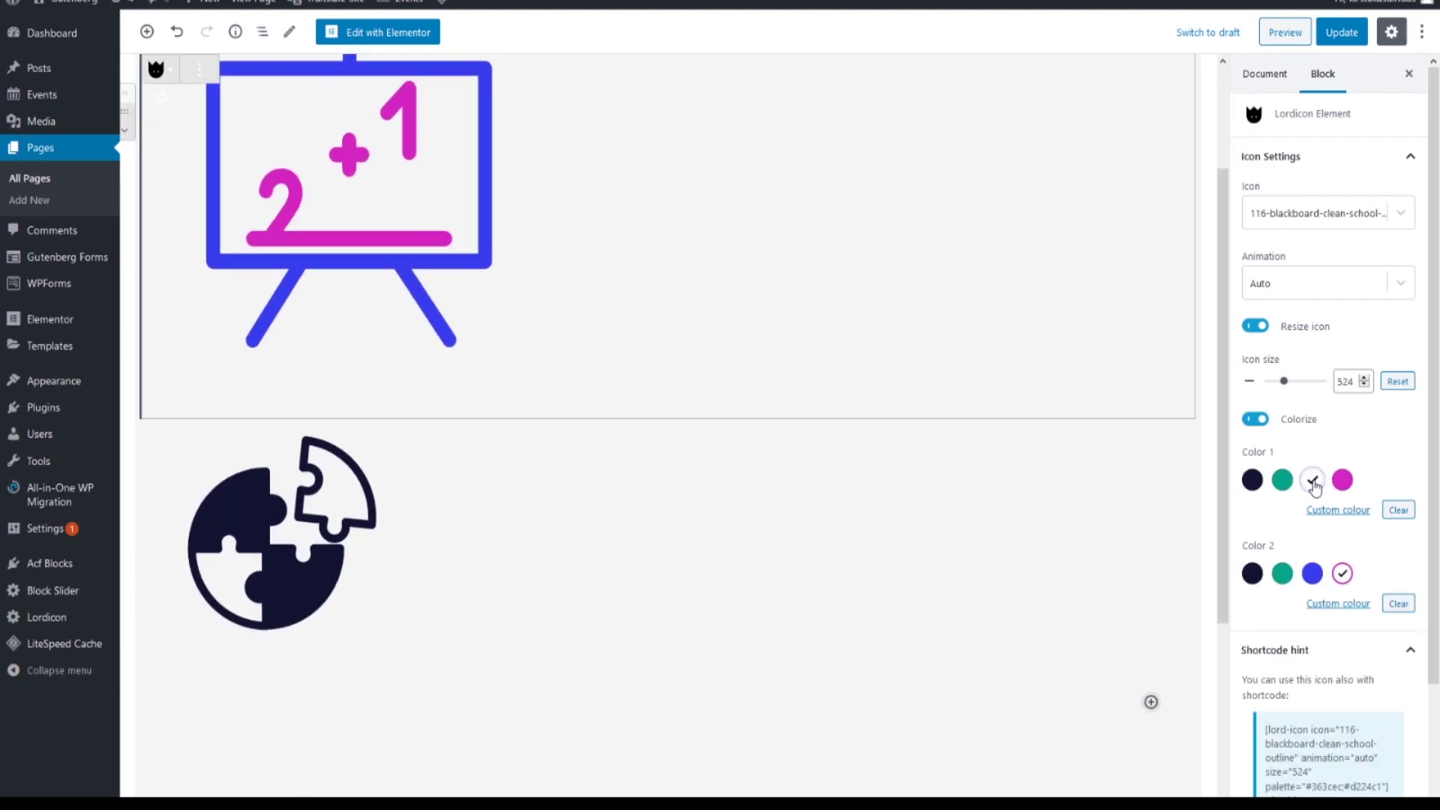
pyautogui.click(1337, 515)
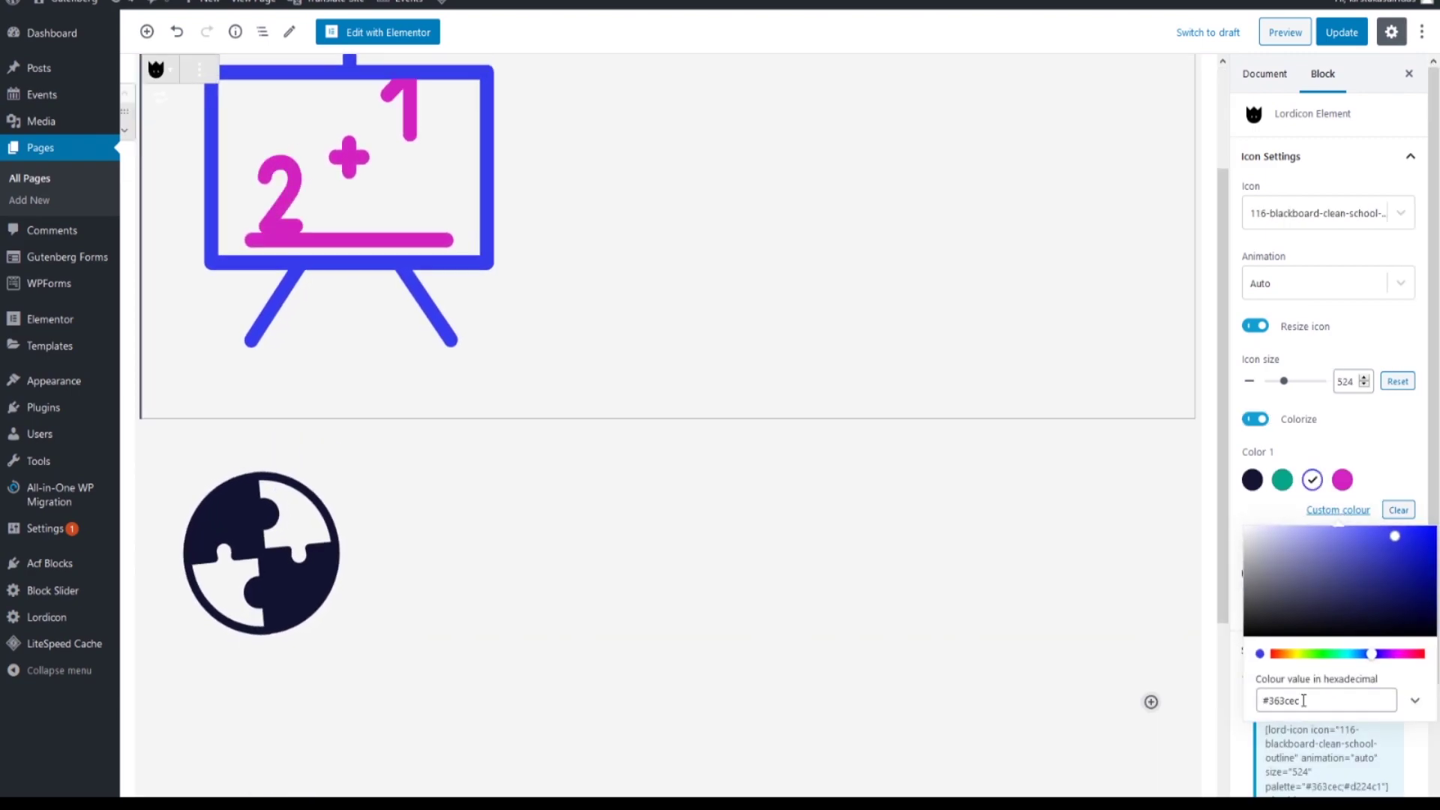
pyautogui.moveTo(1308, 700); pyautogui.dragTo(1239, 701)
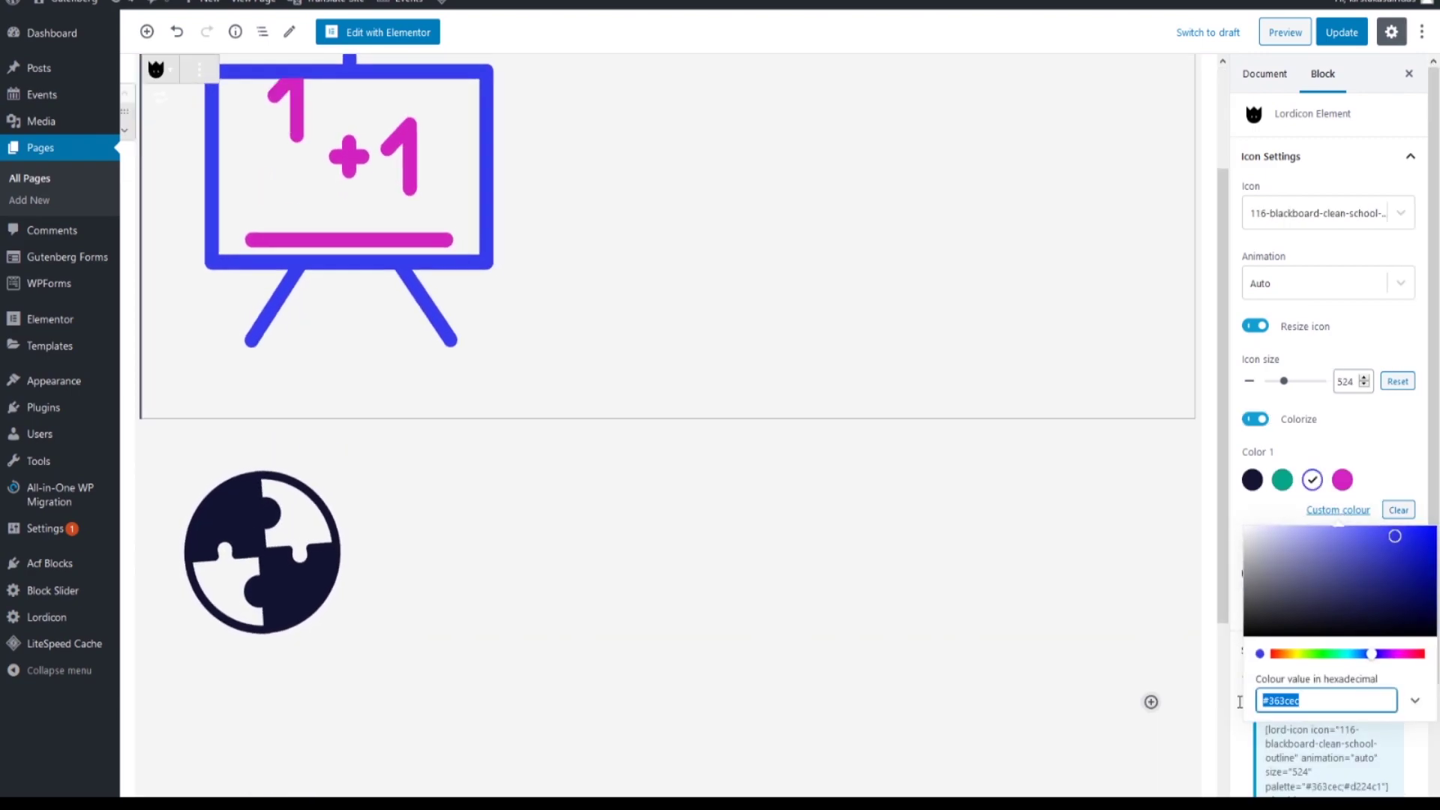
pyautogui.click(533, 581)
pyautogui.click(199, 409)
pyautogui.click(199, 408)
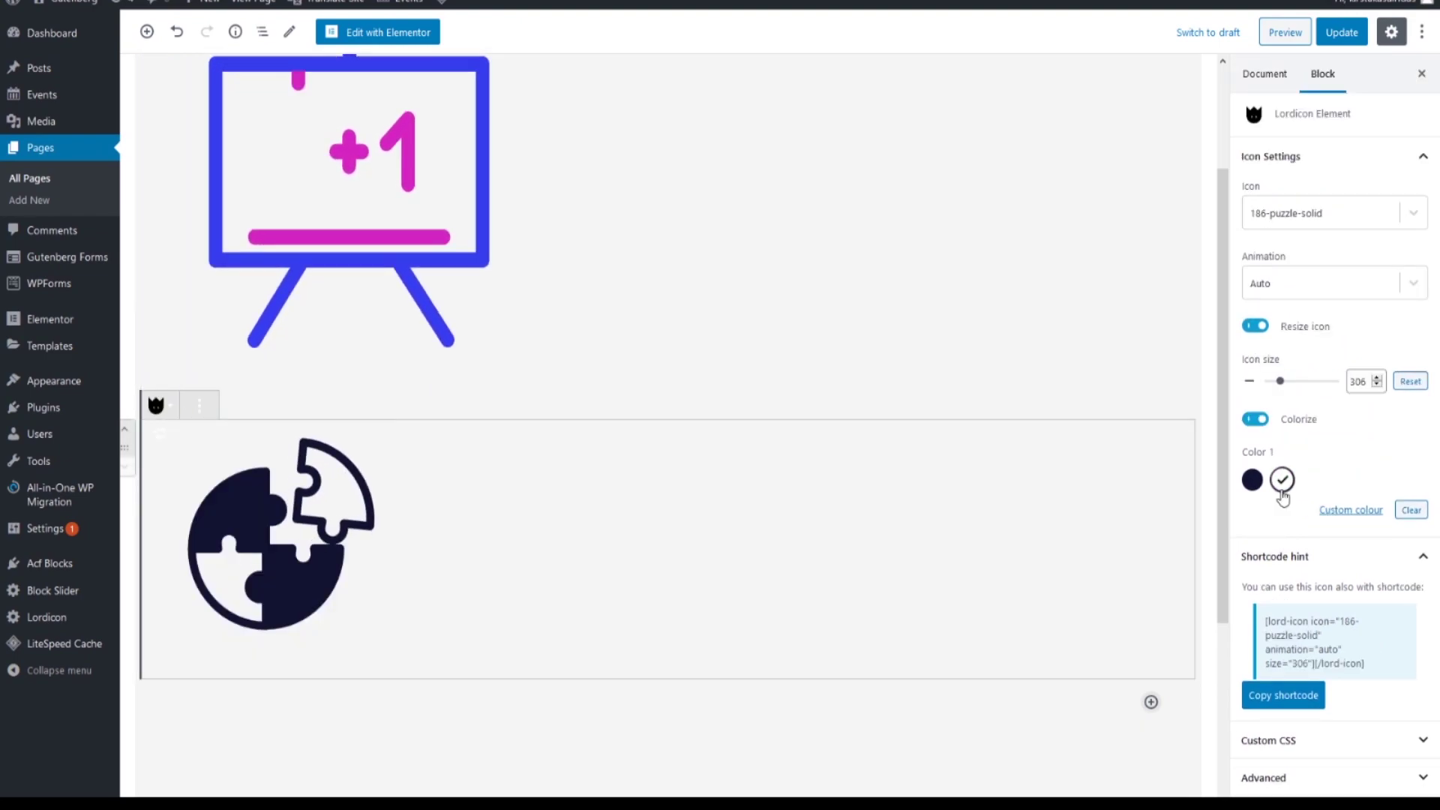
pyautogui.click(1349, 511)
pyautogui.moveTo(1323, 700); pyautogui.dragTo(1117, 686)
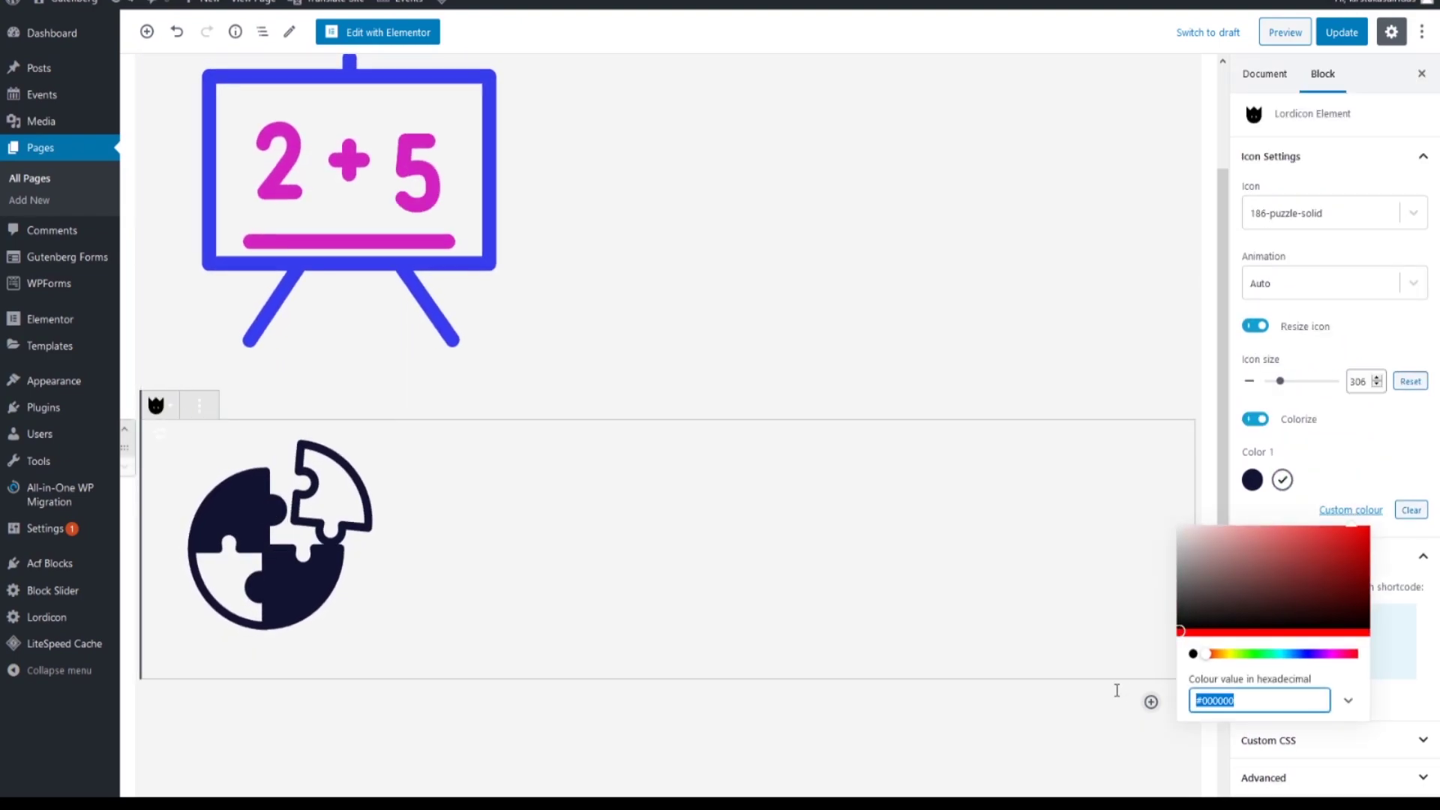
pyautogui.write('#363ced')
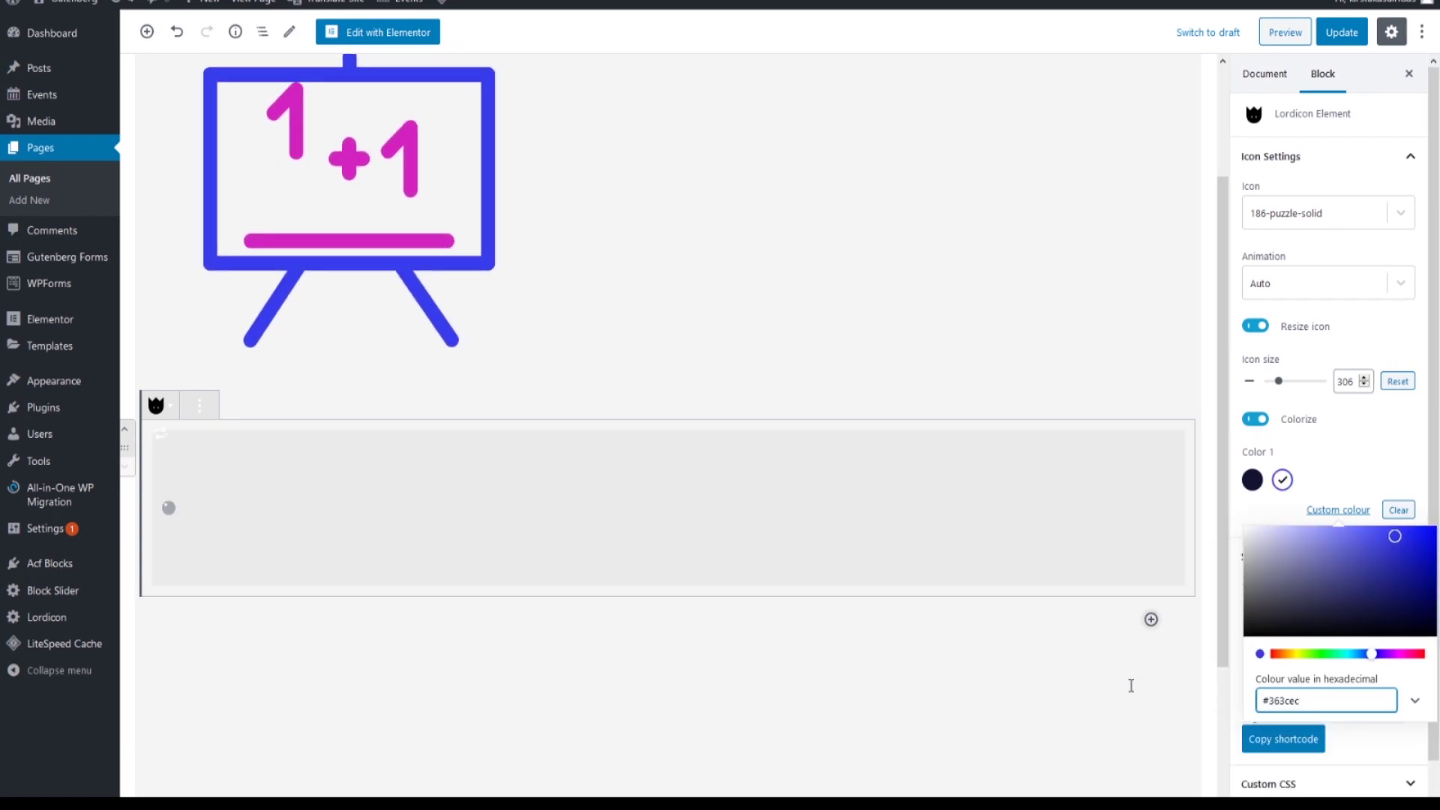
# Step: Insert a third Lordicon Element block below the puzzle icon and scroll its Icon list
pyautogui.click(1138, 667)
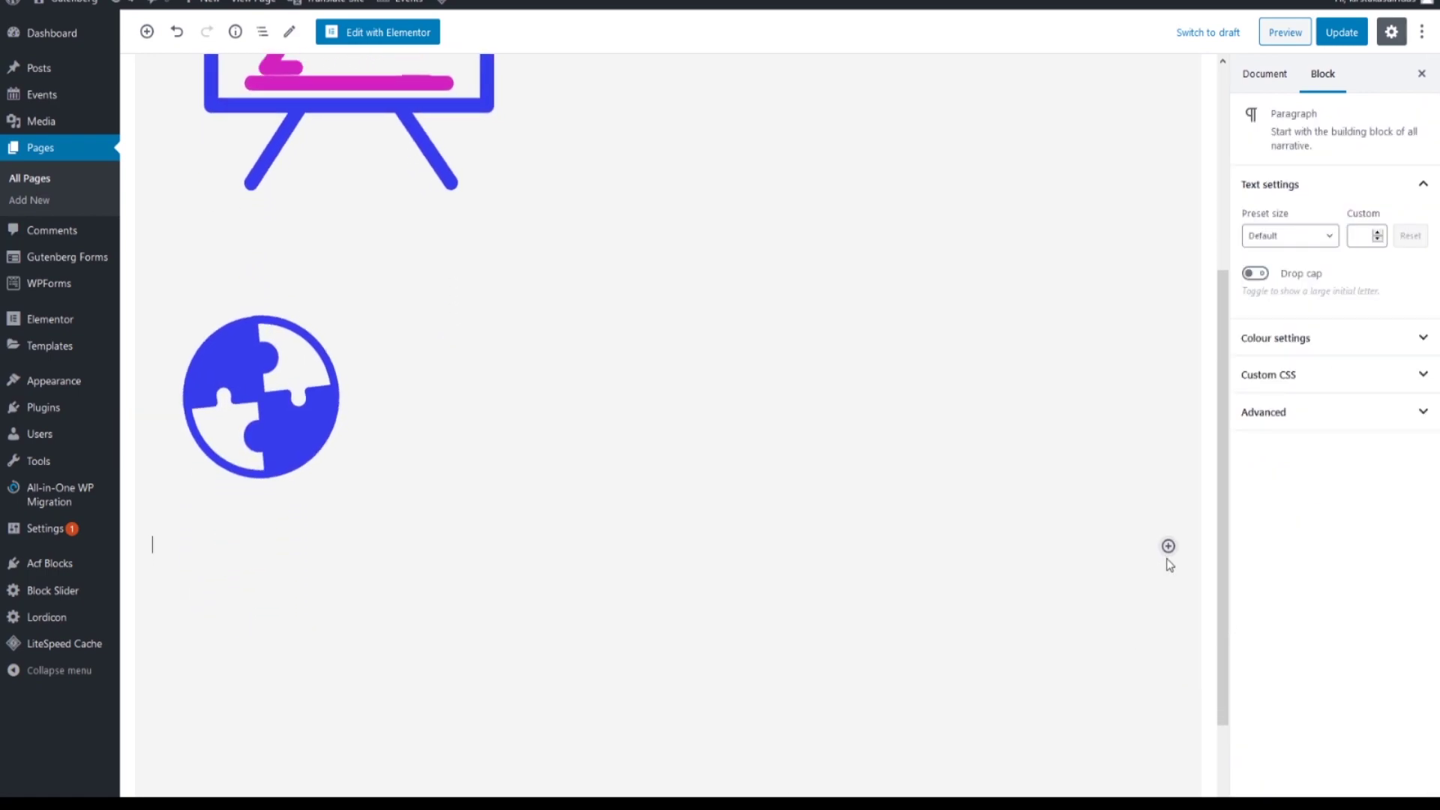
pyautogui.click(1167, 542)
pyautogui.click(1108, 322)
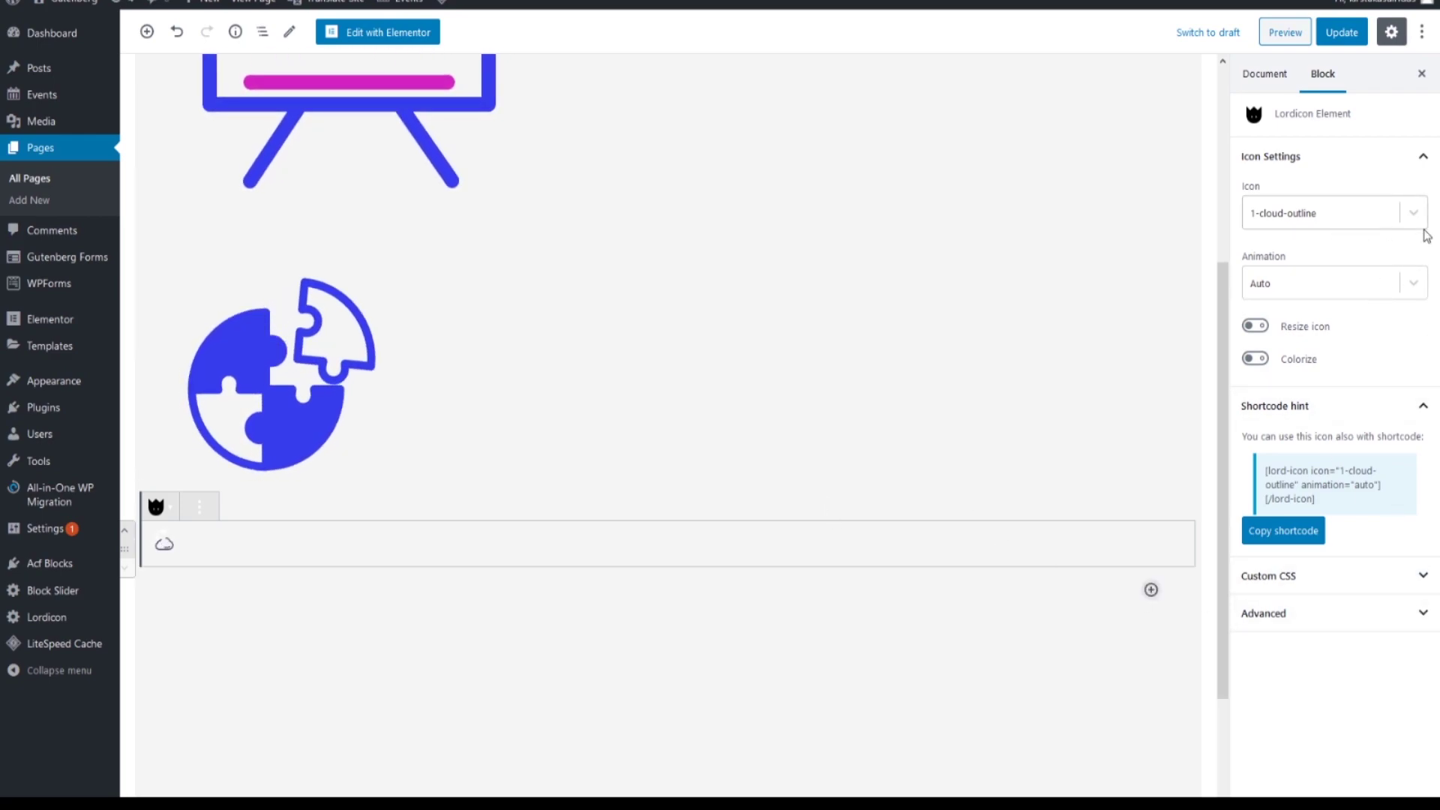
pyautogui.click(1397, 225)
pyautogui.scroll(-10, 1327, 358)
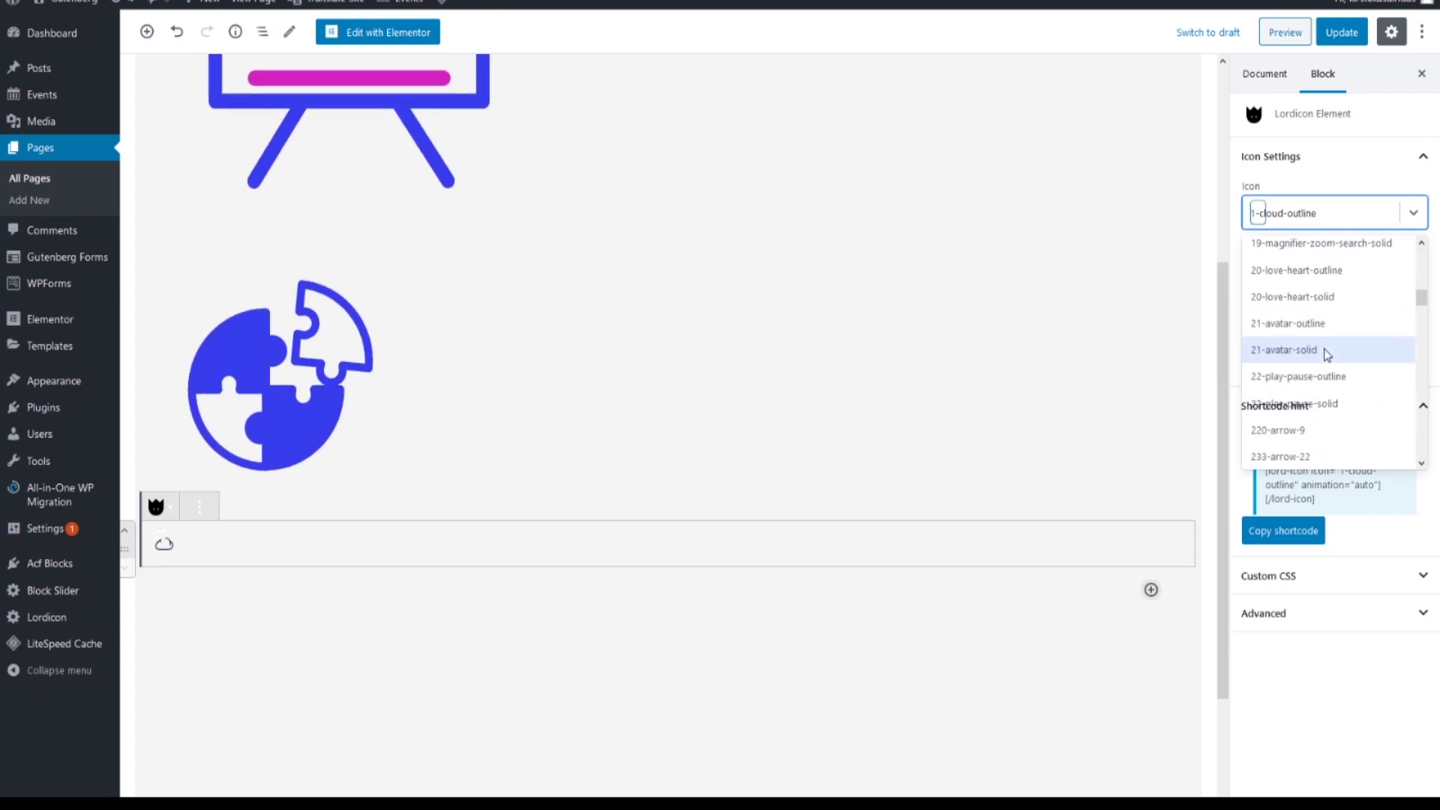
pyautogui.scroll(-5, 1328, 355)
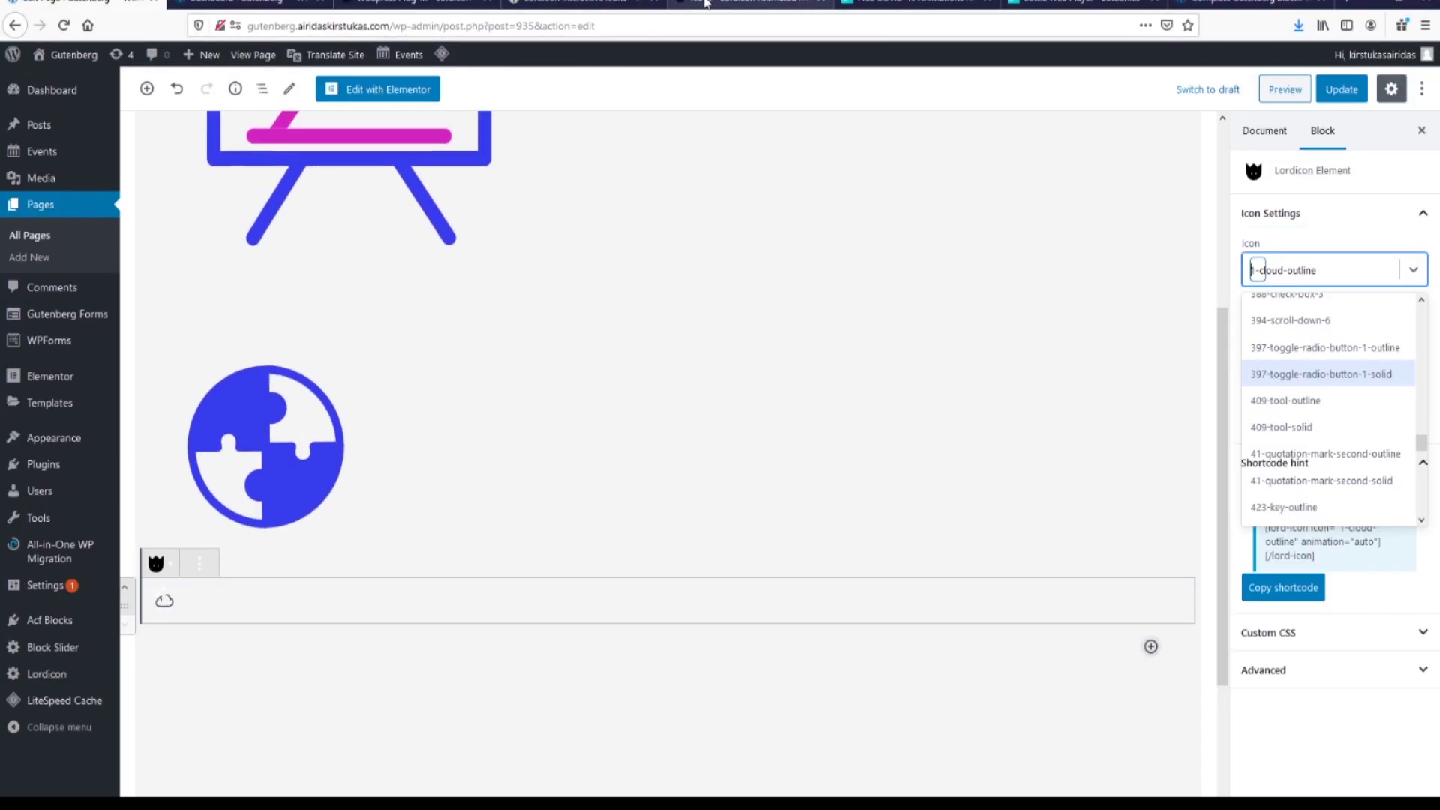
pyautogui.click(705, 4)
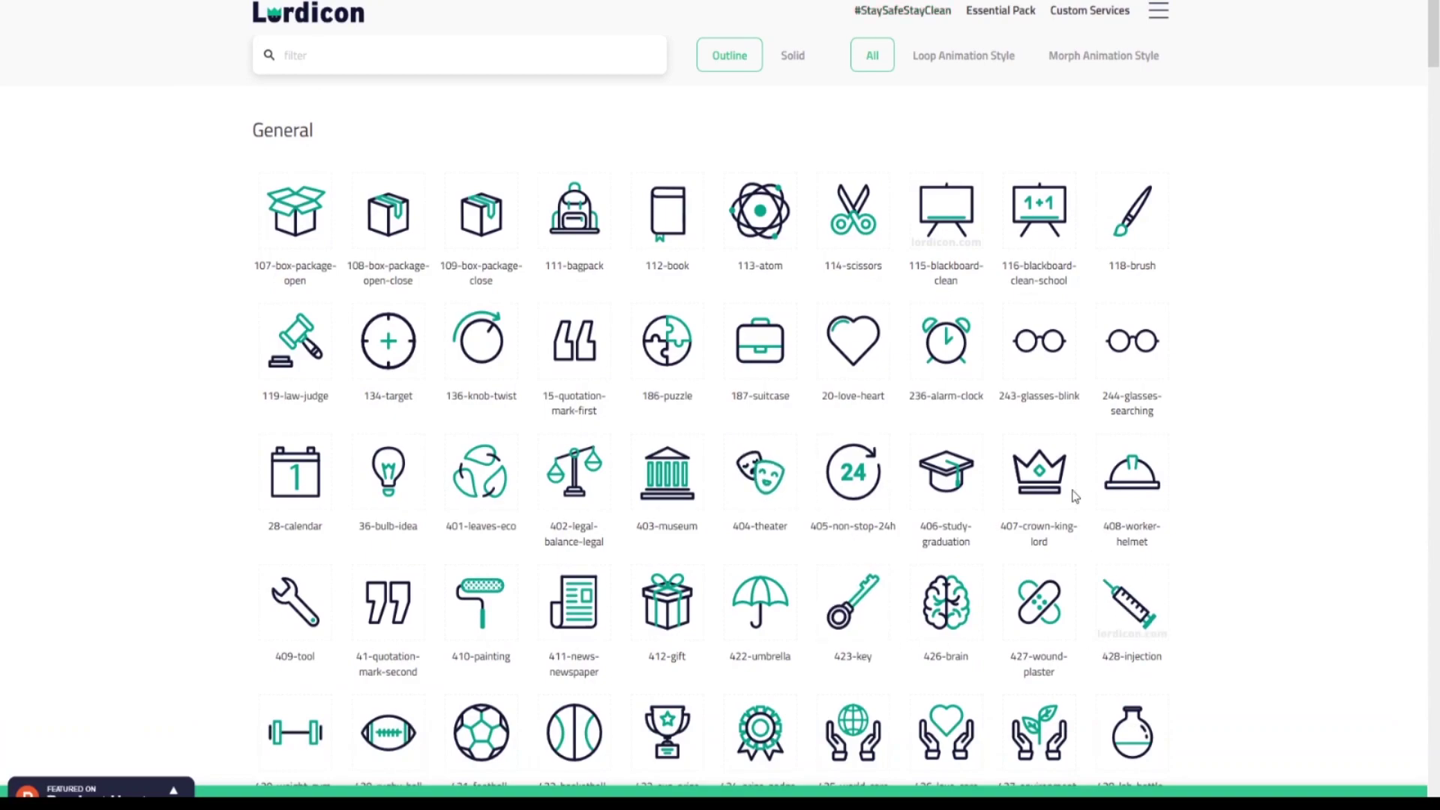
pyautogui.scroll(-3, 649, 429)
pyautogui.scroll(2, 650, 434)
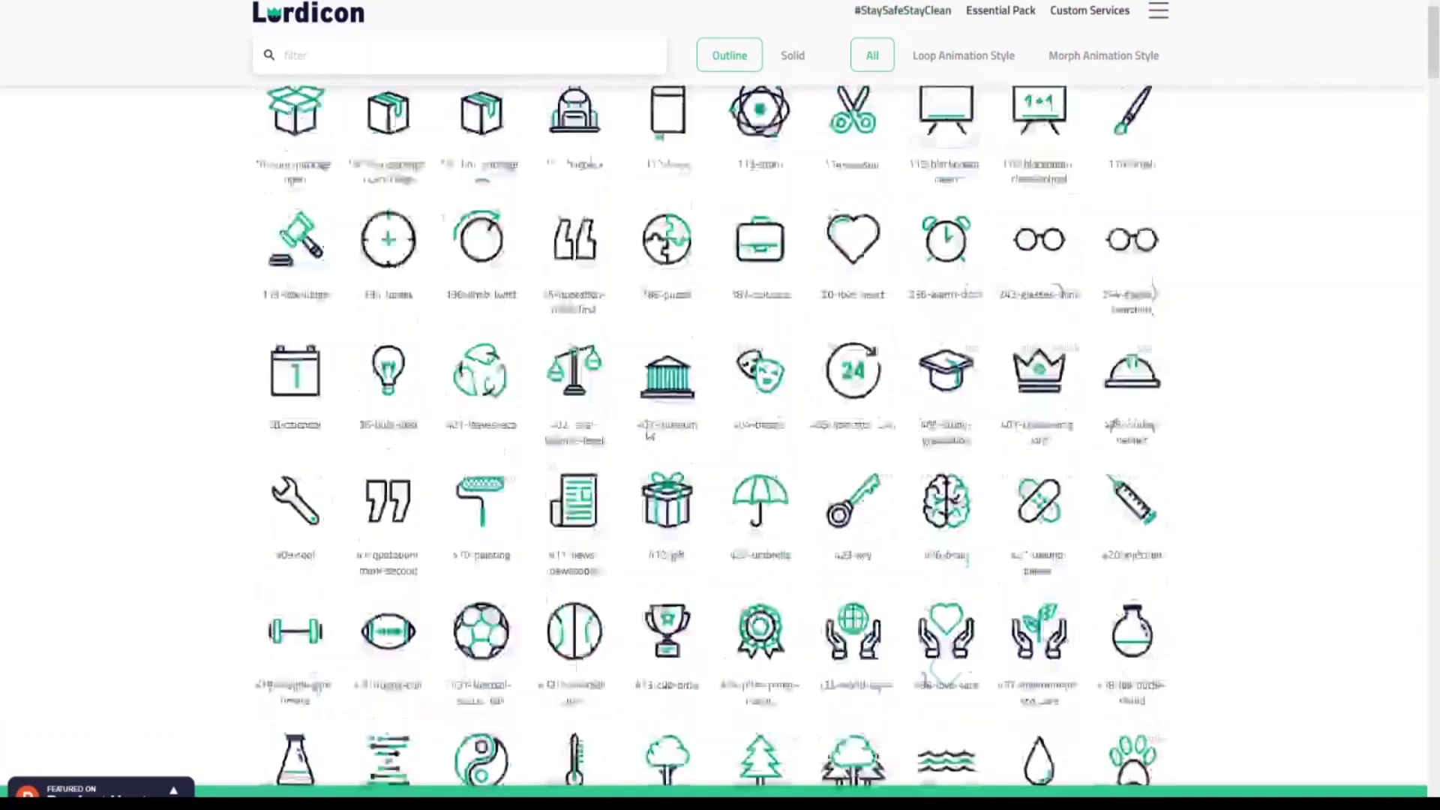
pyautogui.scroll(1, 650, 433)
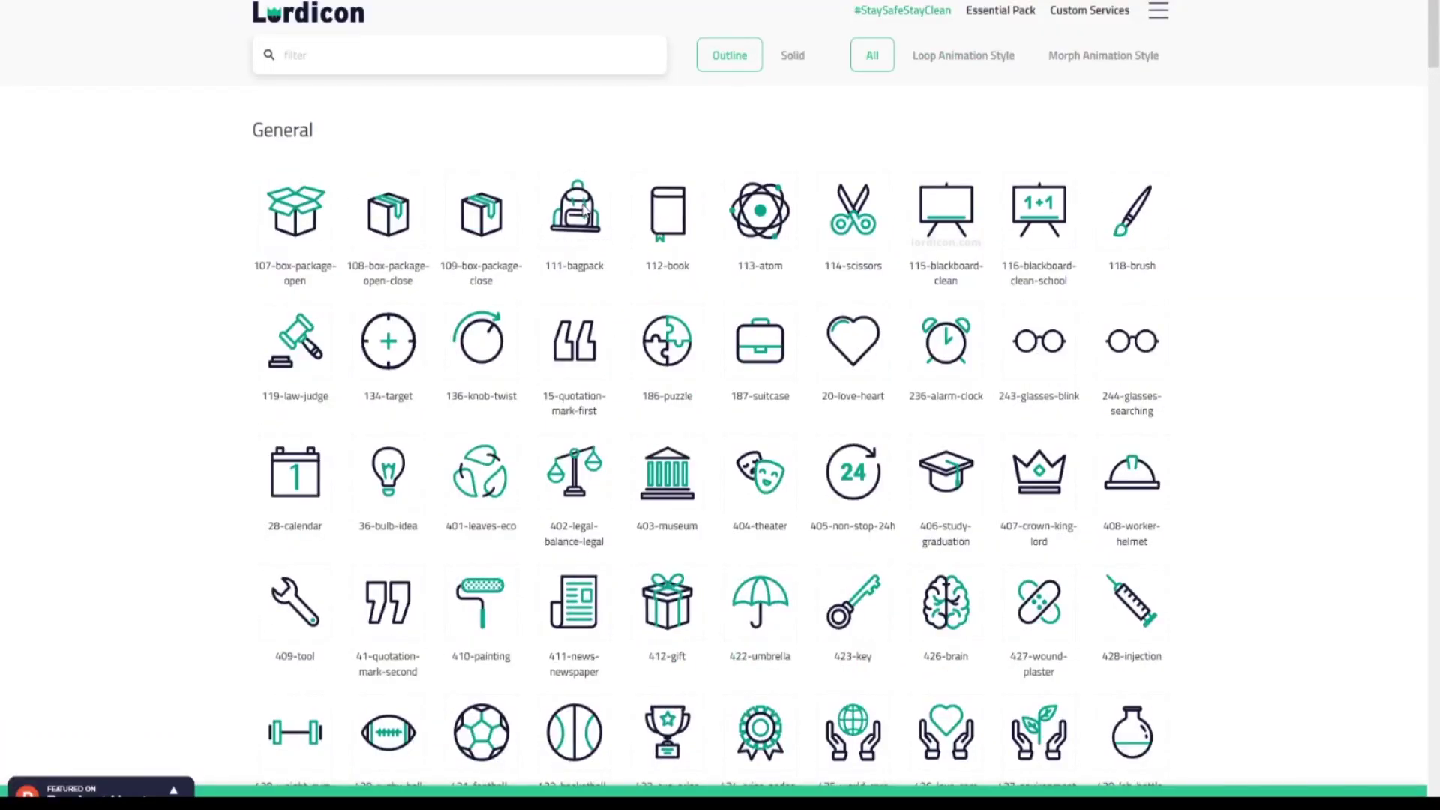
pyautogui.scroll(-15, 584, 212)
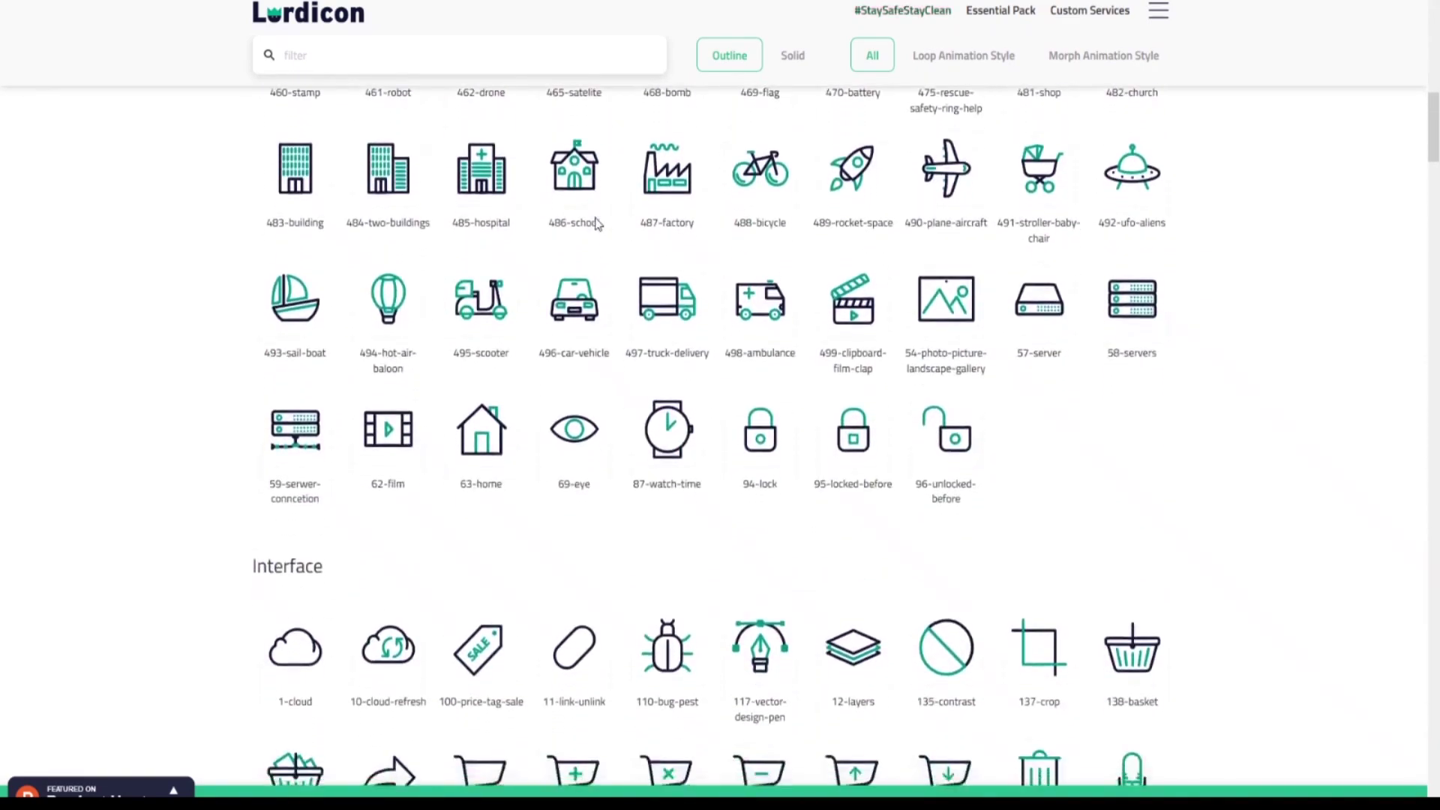
pyautogui.scroll(-12, 597, 223)
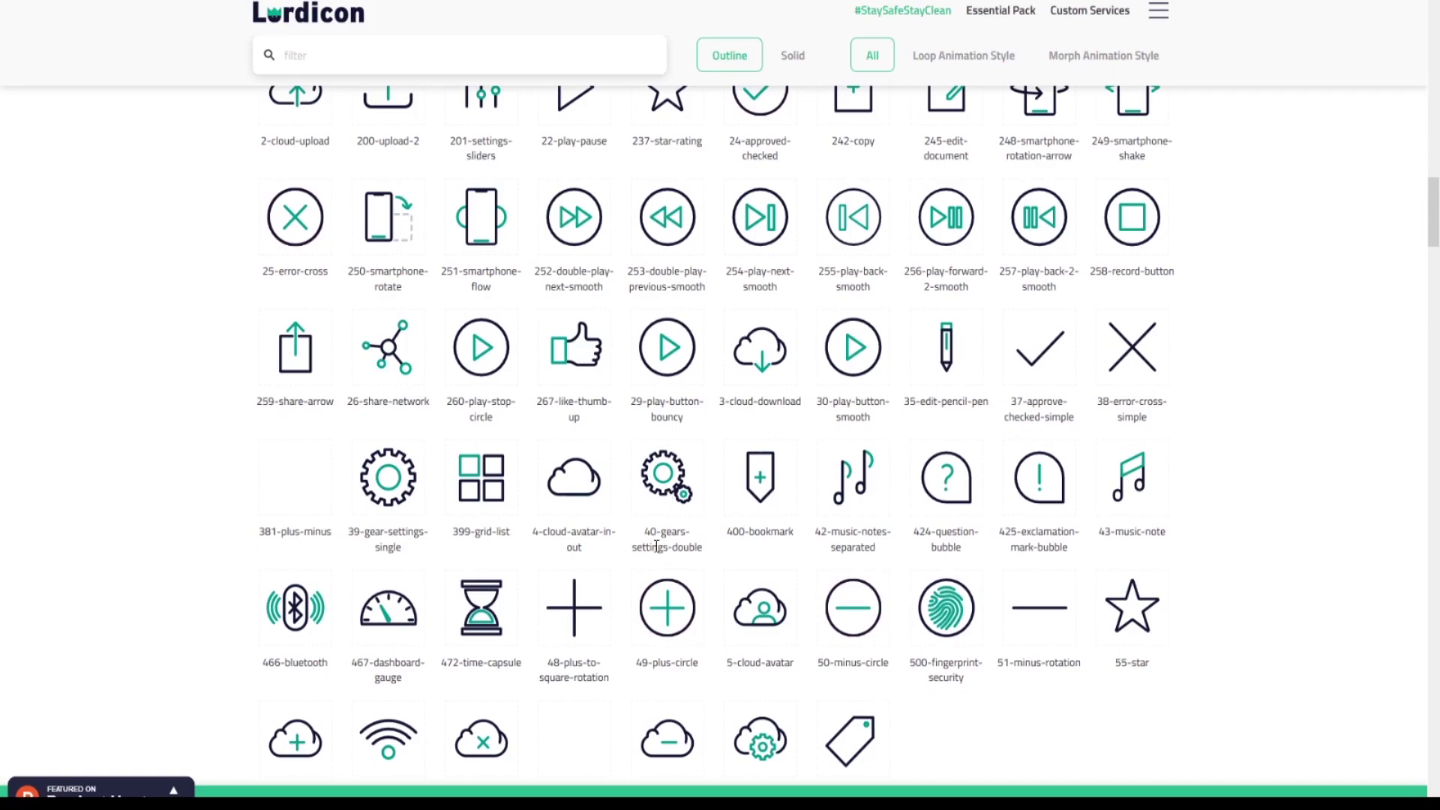
pyautogui.moveTo(645, 530); pyautogui.dragTo(712, 562)
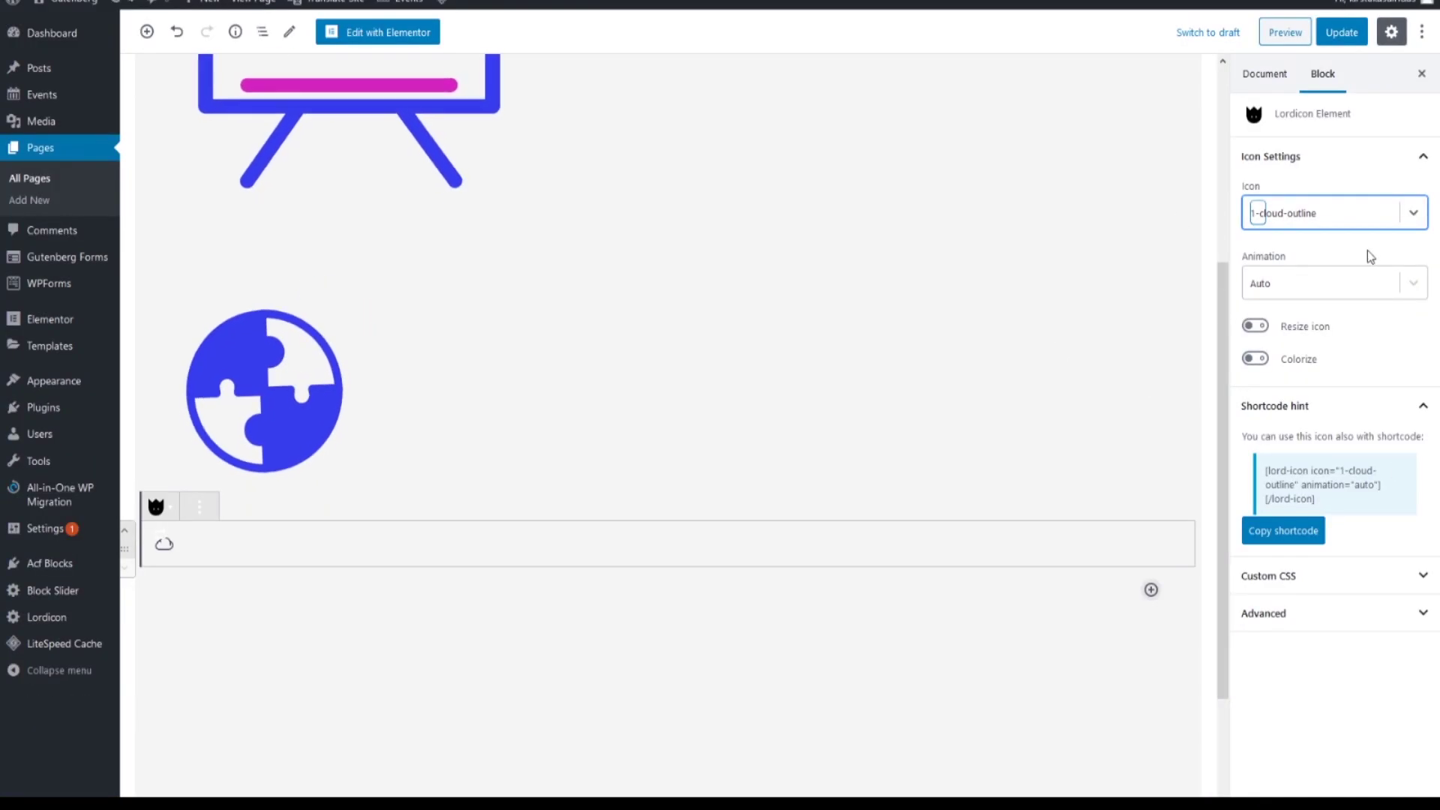
# Step: Scroll through the Icon dropdown list, then bring up Lordicon's Essential Pack page
pyautogui.press('Down')
pyautogui.scroll(-10, 1392, 322)
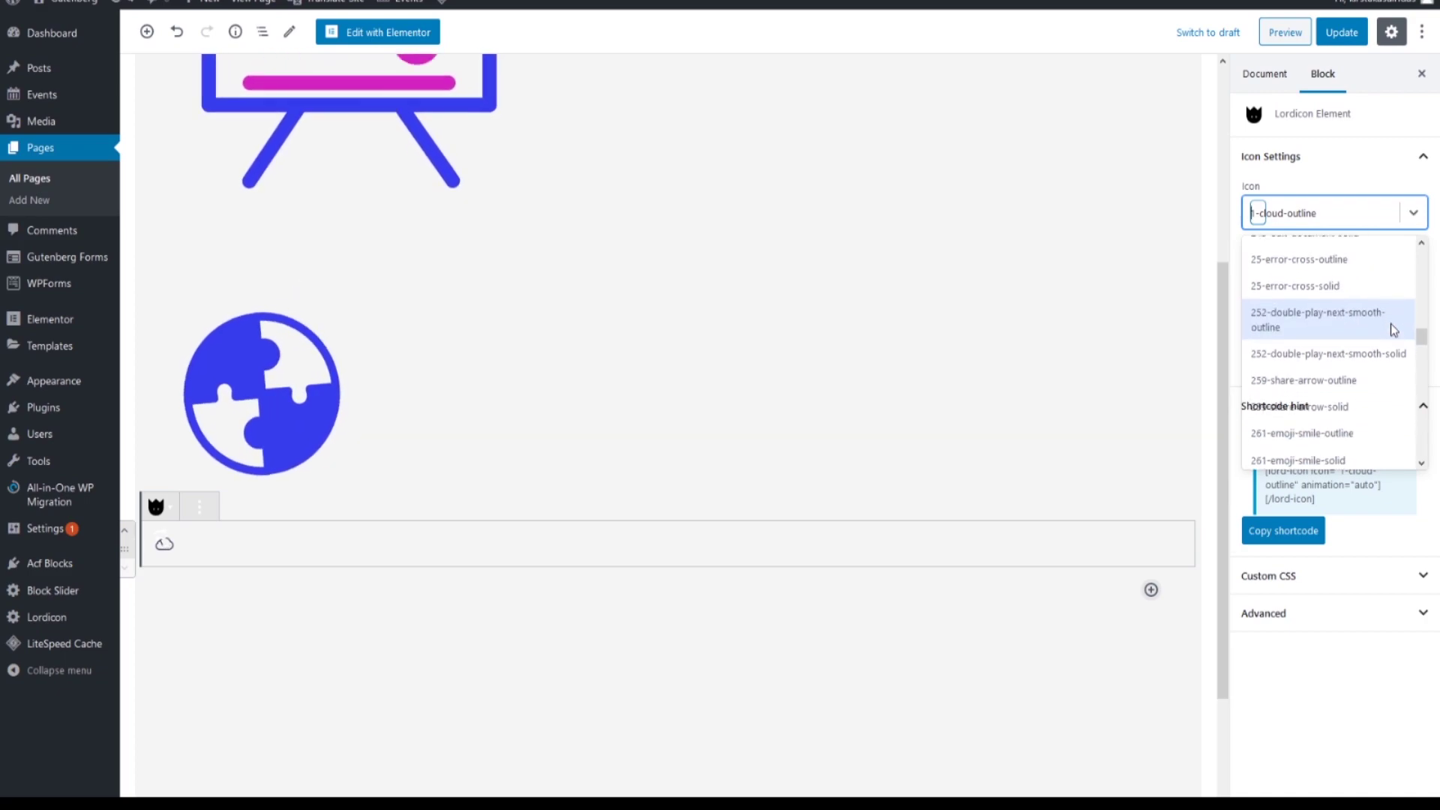
pyautogui.scroll(-10, 1380, 337)
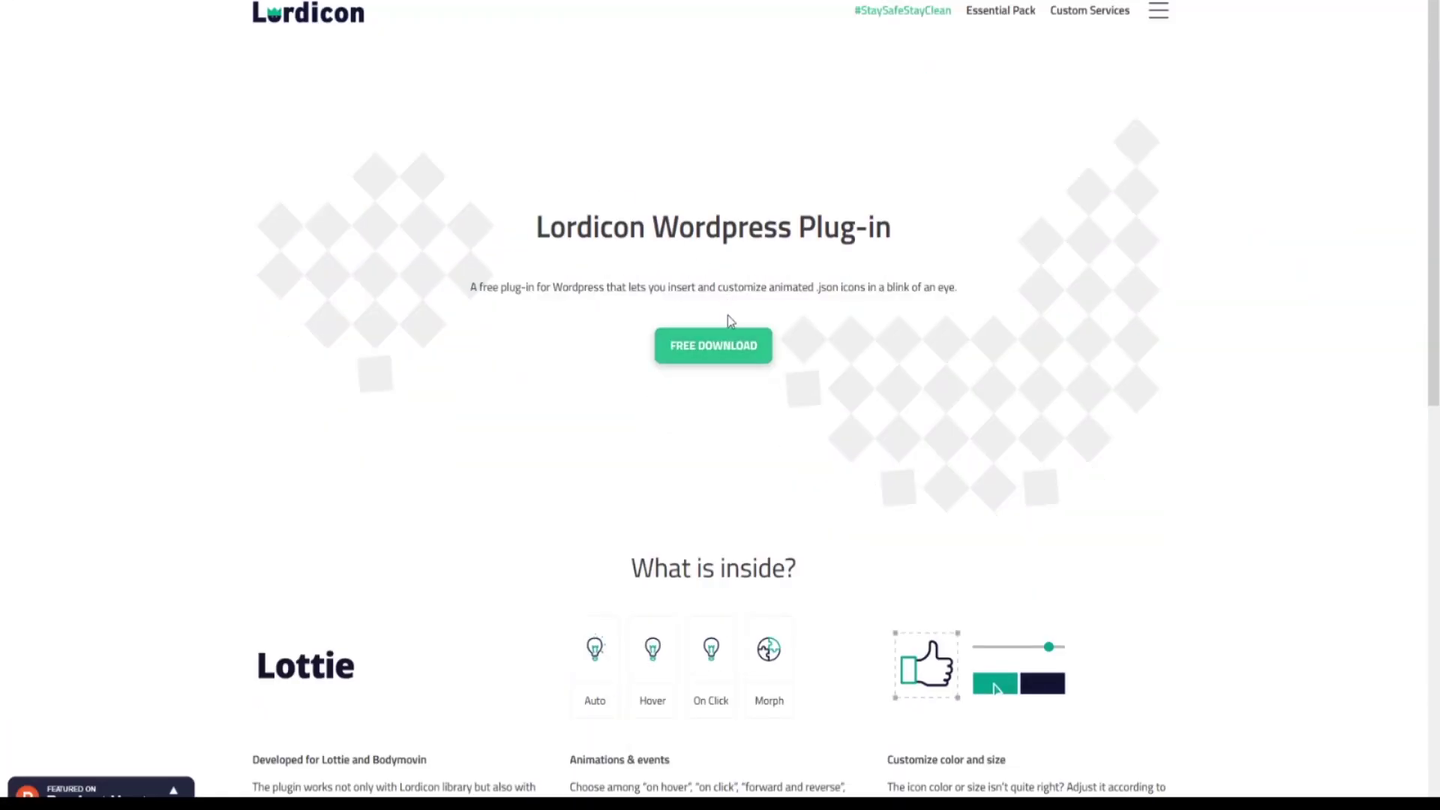
pyautogui.click(716, 347)
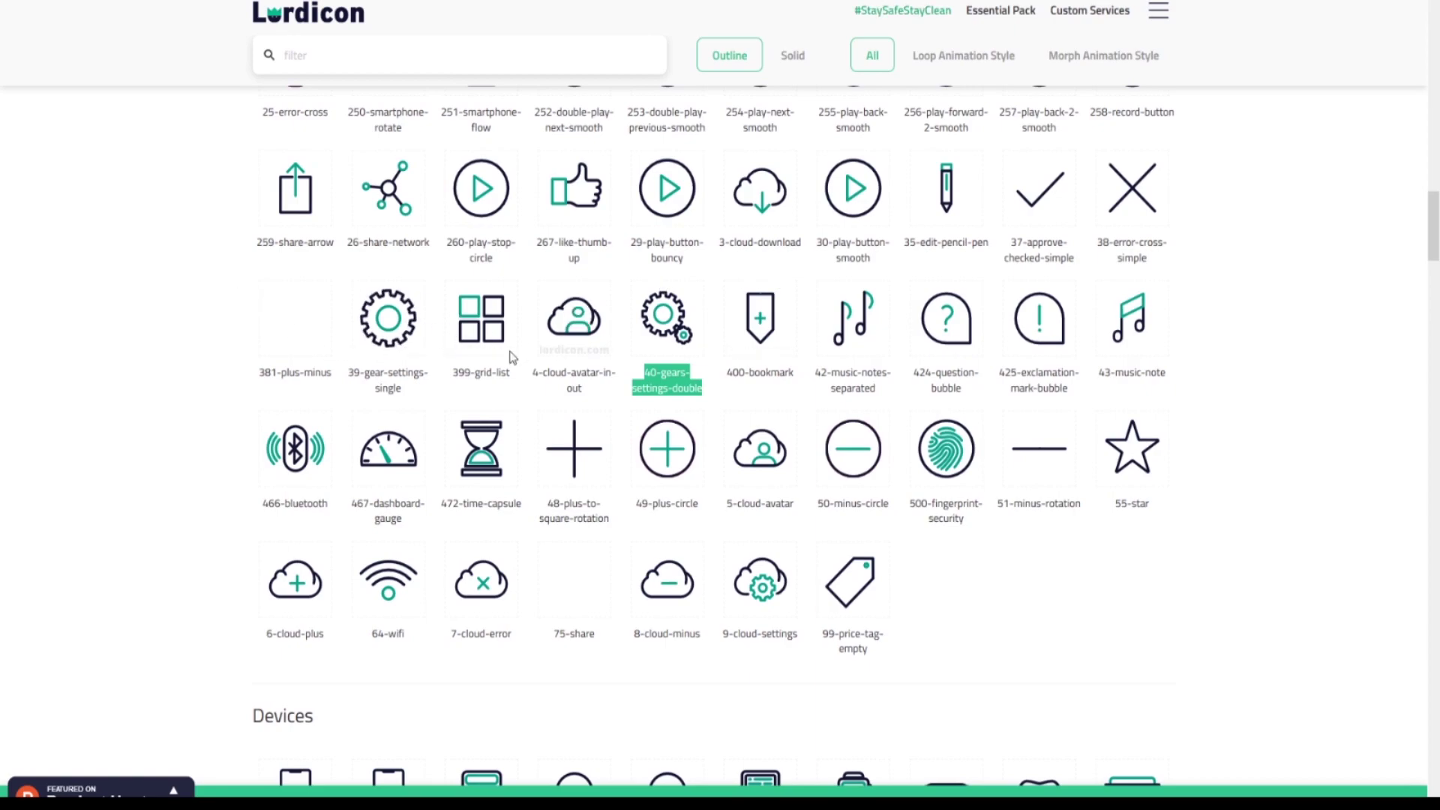
# Step: Scroll down through the Lordicon gallery to look over the icon categories
pyautogui.scroll(-10, 510, 358)
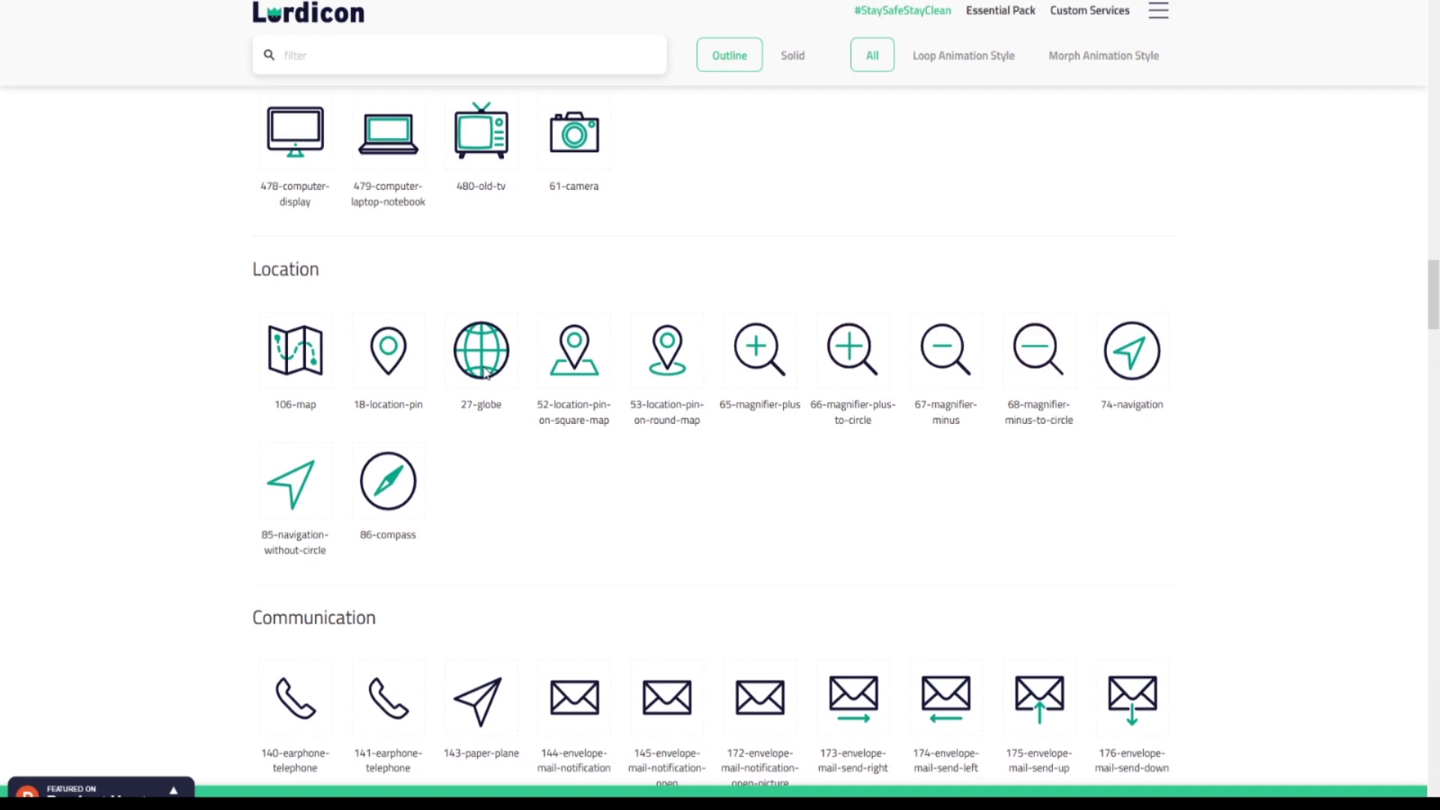
pyautogui.scroll(-6, 486, 374)
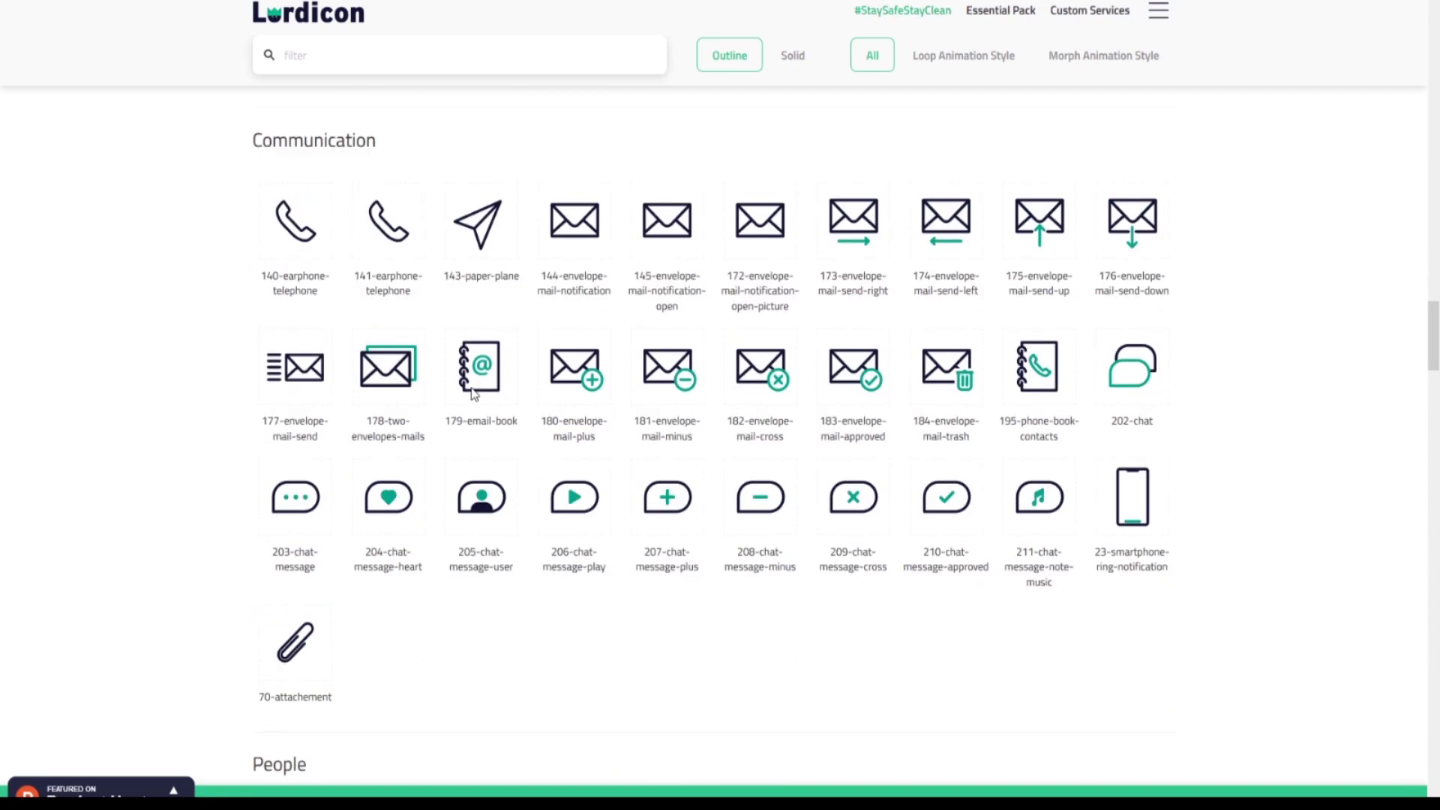
pyautogui.scroll(-12, 484, 450)
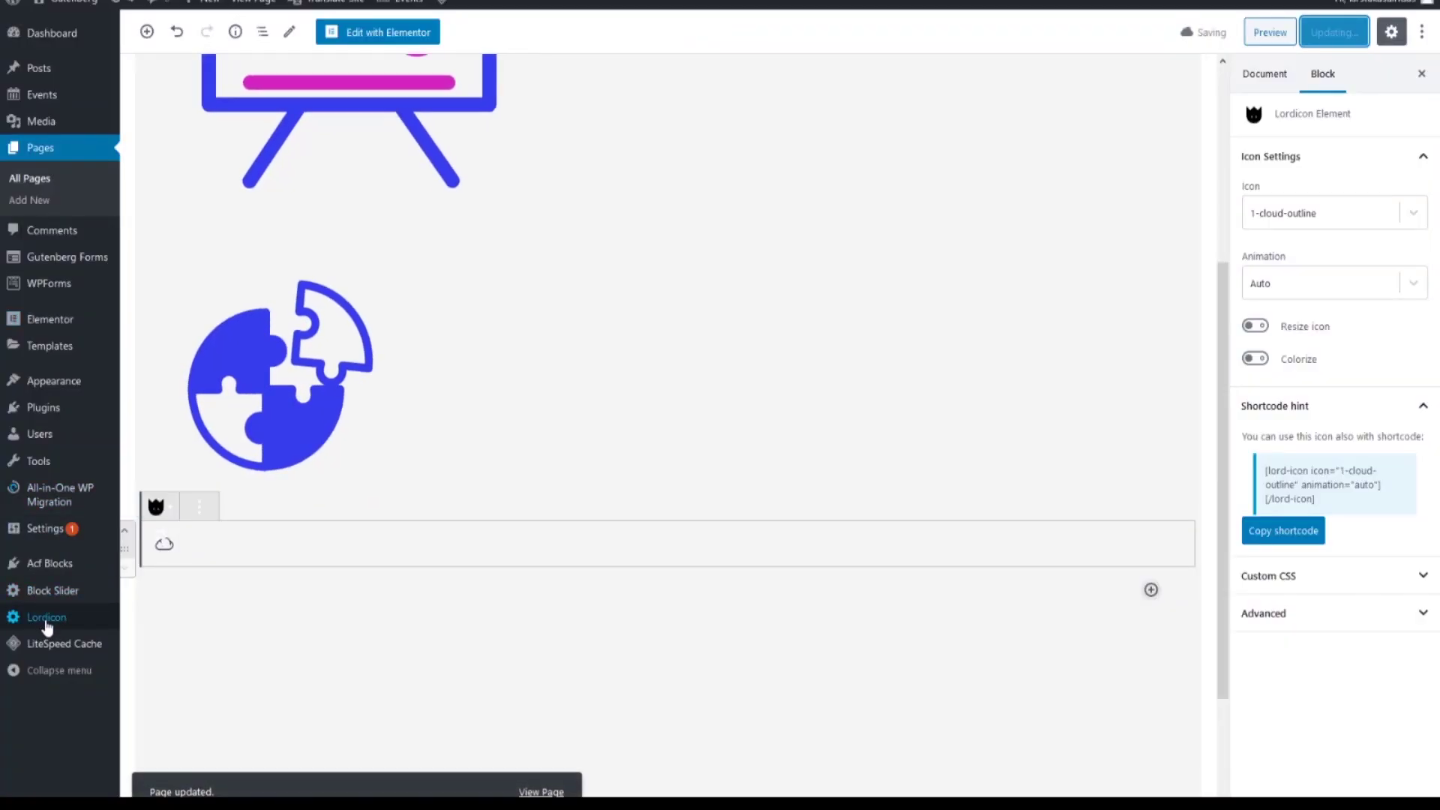
# Step: Upload the outline and solid 40-gears-settings-double JSON files from the Lordicon settings page
pyautogui.click(43, 620)
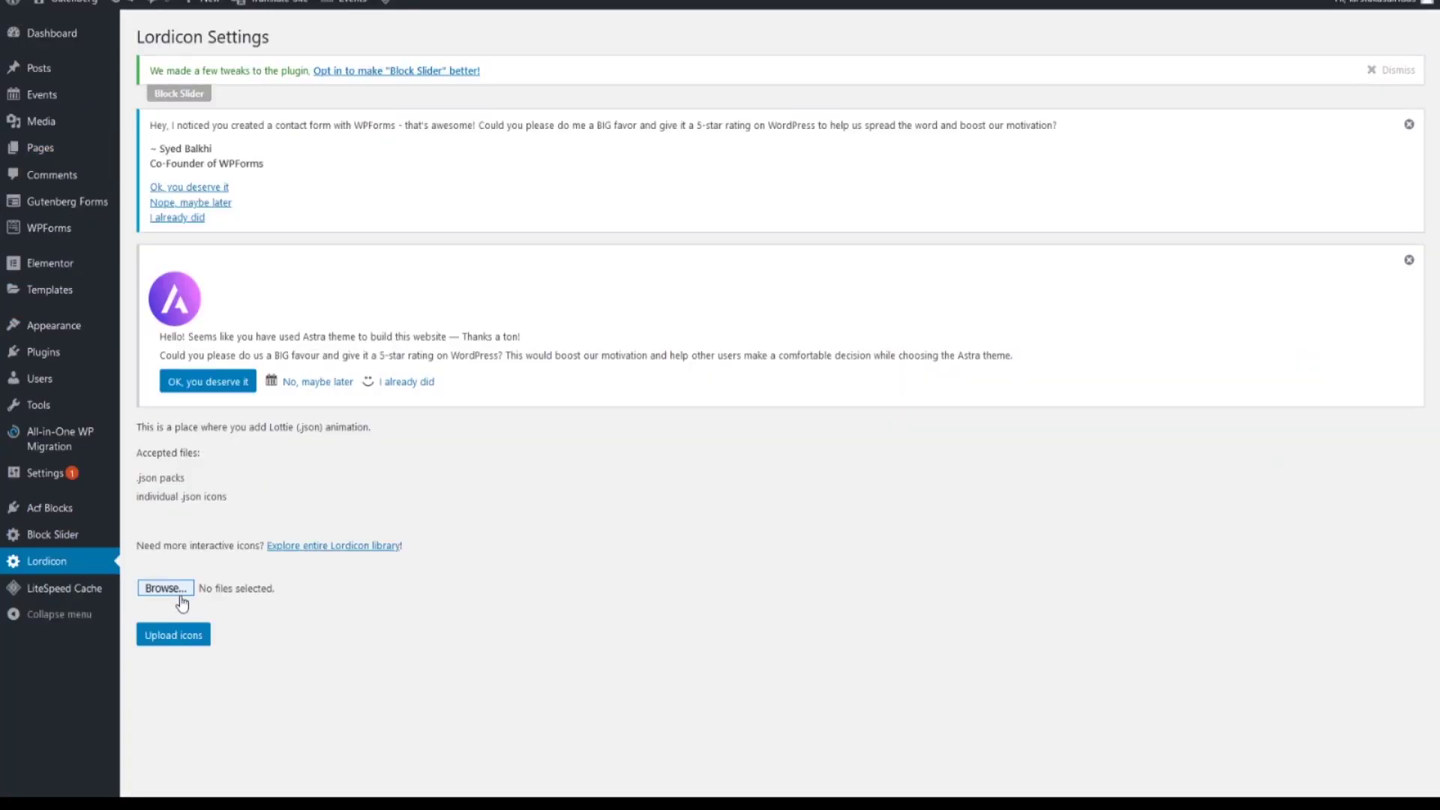
pyautogui.click(162, 587)
pyautogui.scroll(-10, 450, 217)
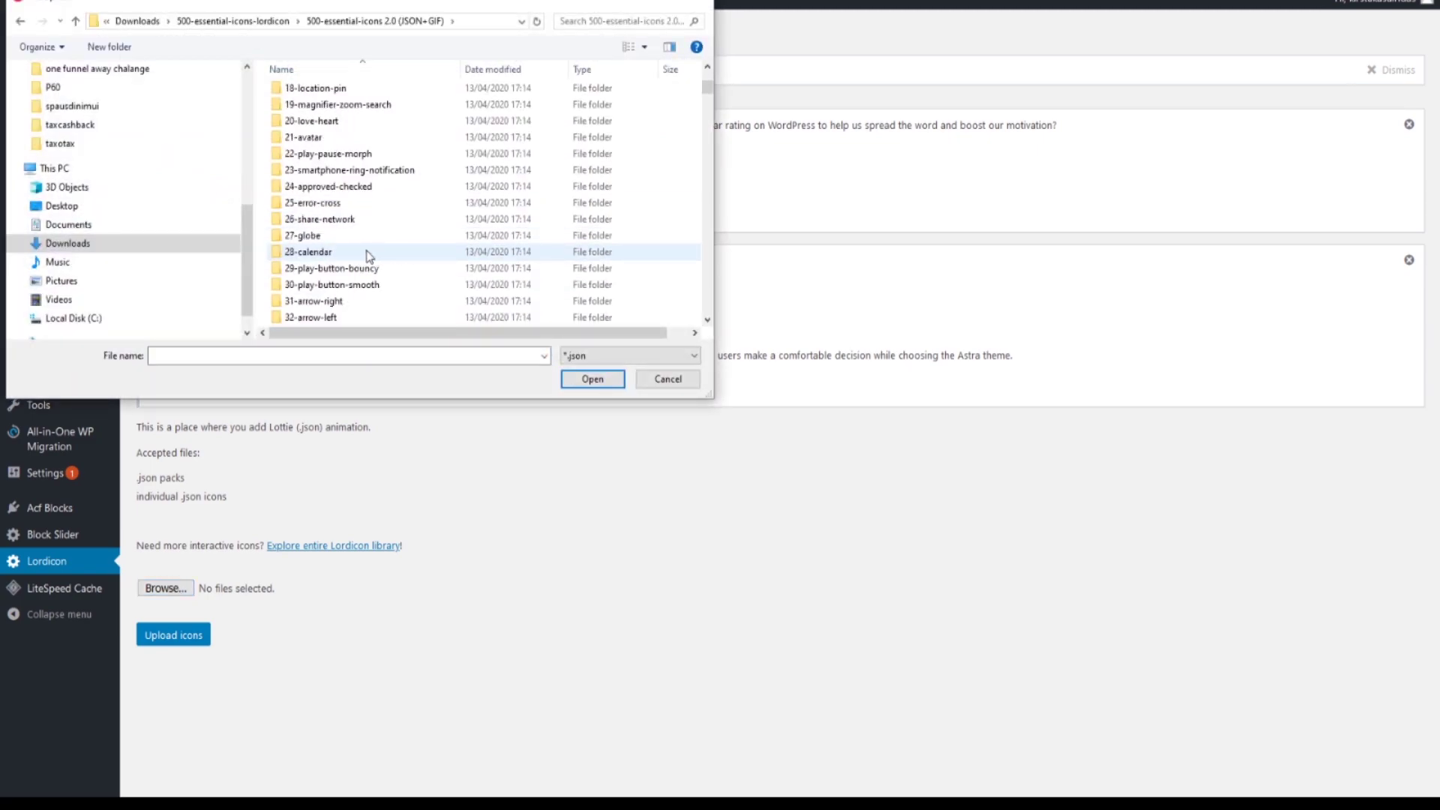
pyautogui.doubleClick(351, 253)
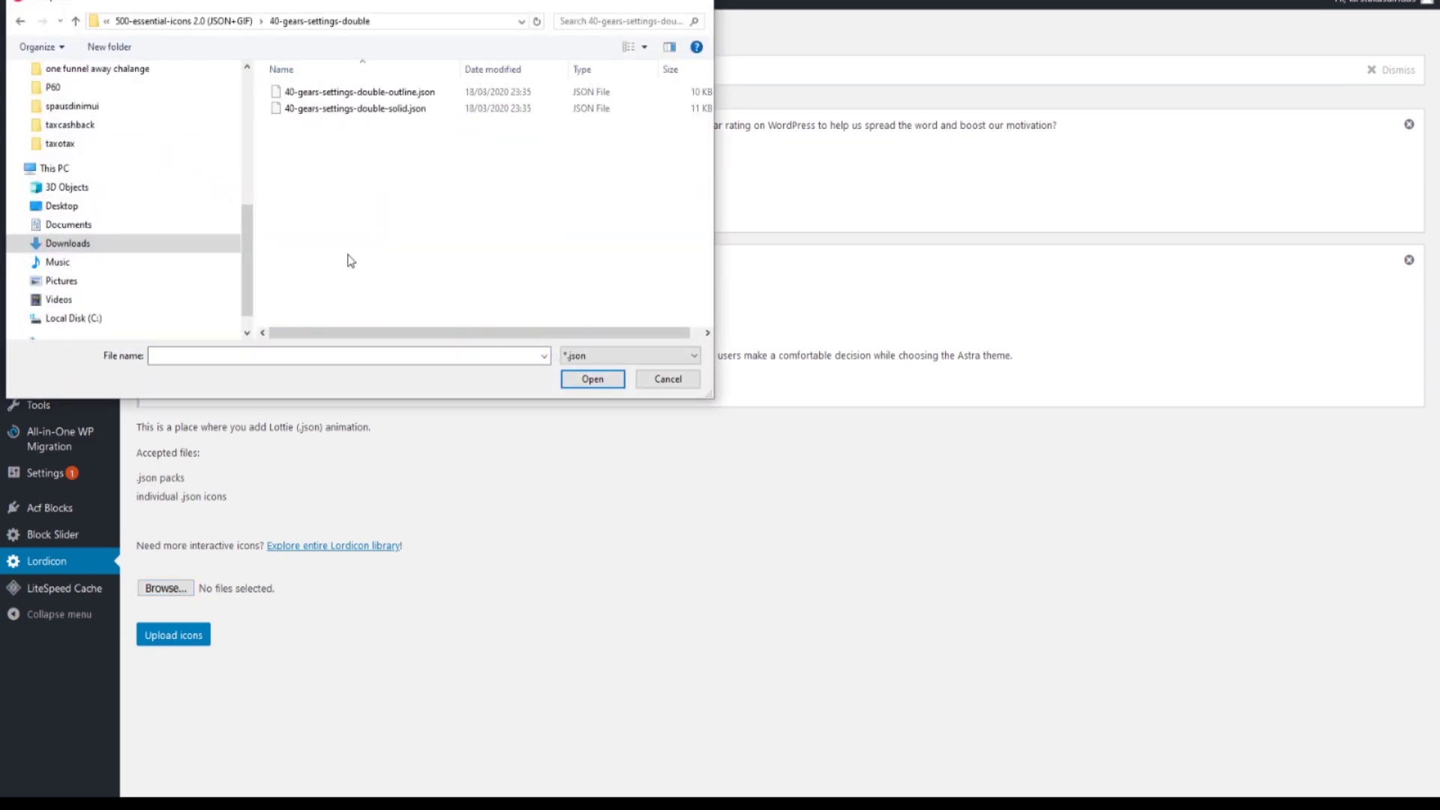
pyautogui.click(330, 92)
pyautogui.keyDown('ctrl'); pyautogui.click(332, 109); pyautogui.keyUp('ctrl')
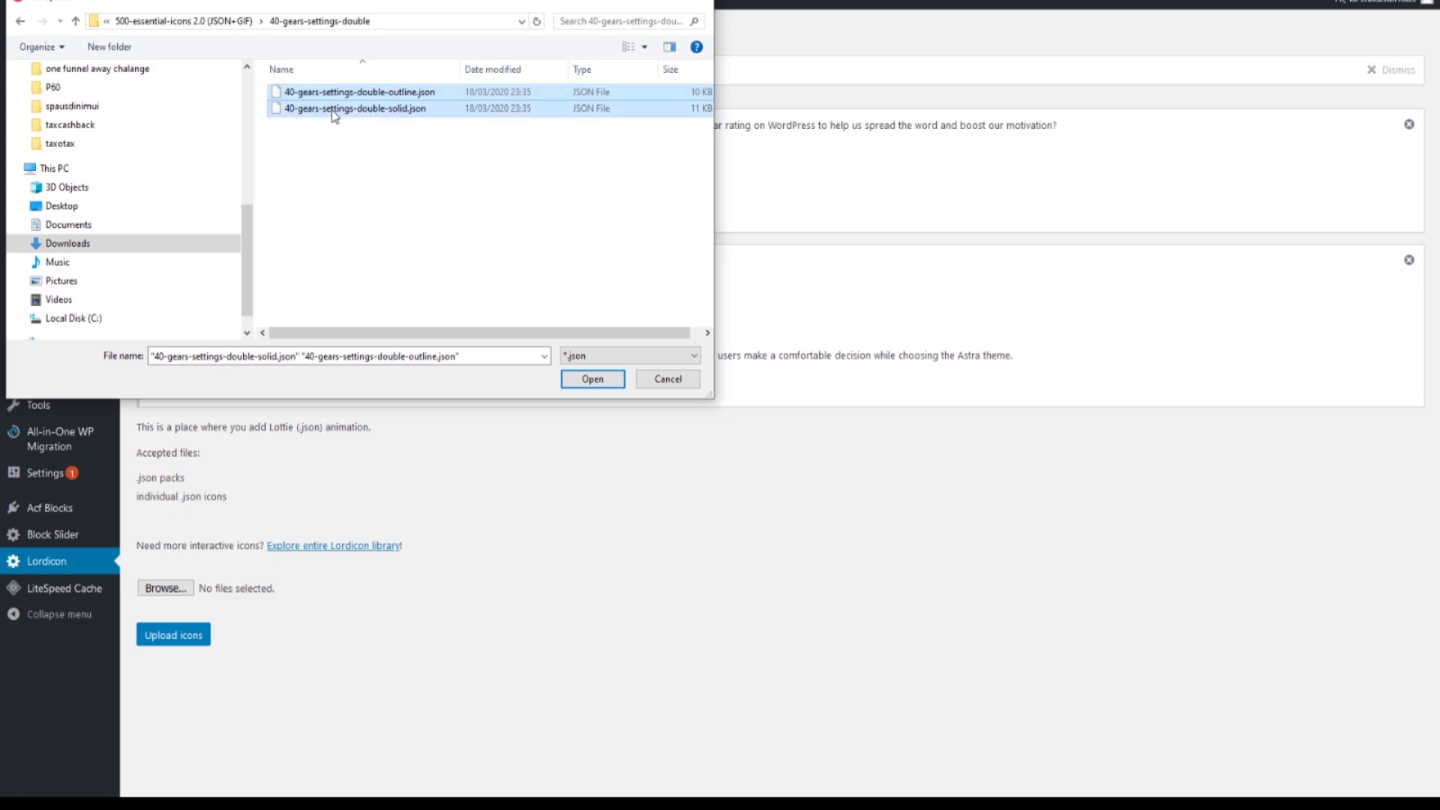
pyautogui.click(592, 379)
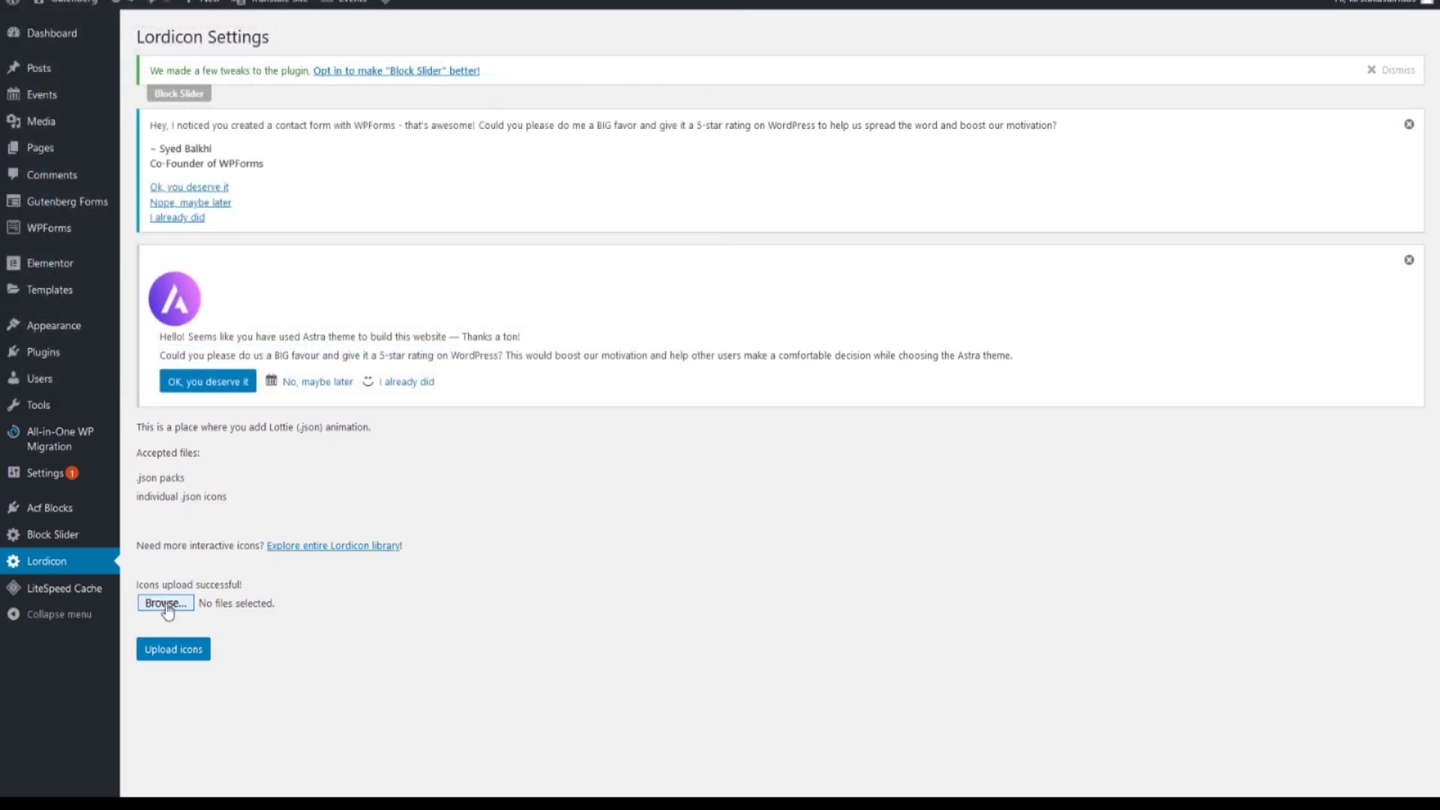
# Step: Upload the outline and solid 399-grid-list-morph JSON icon files
pyautogui.click(165, 603)
pyautogui.click(75, 20)
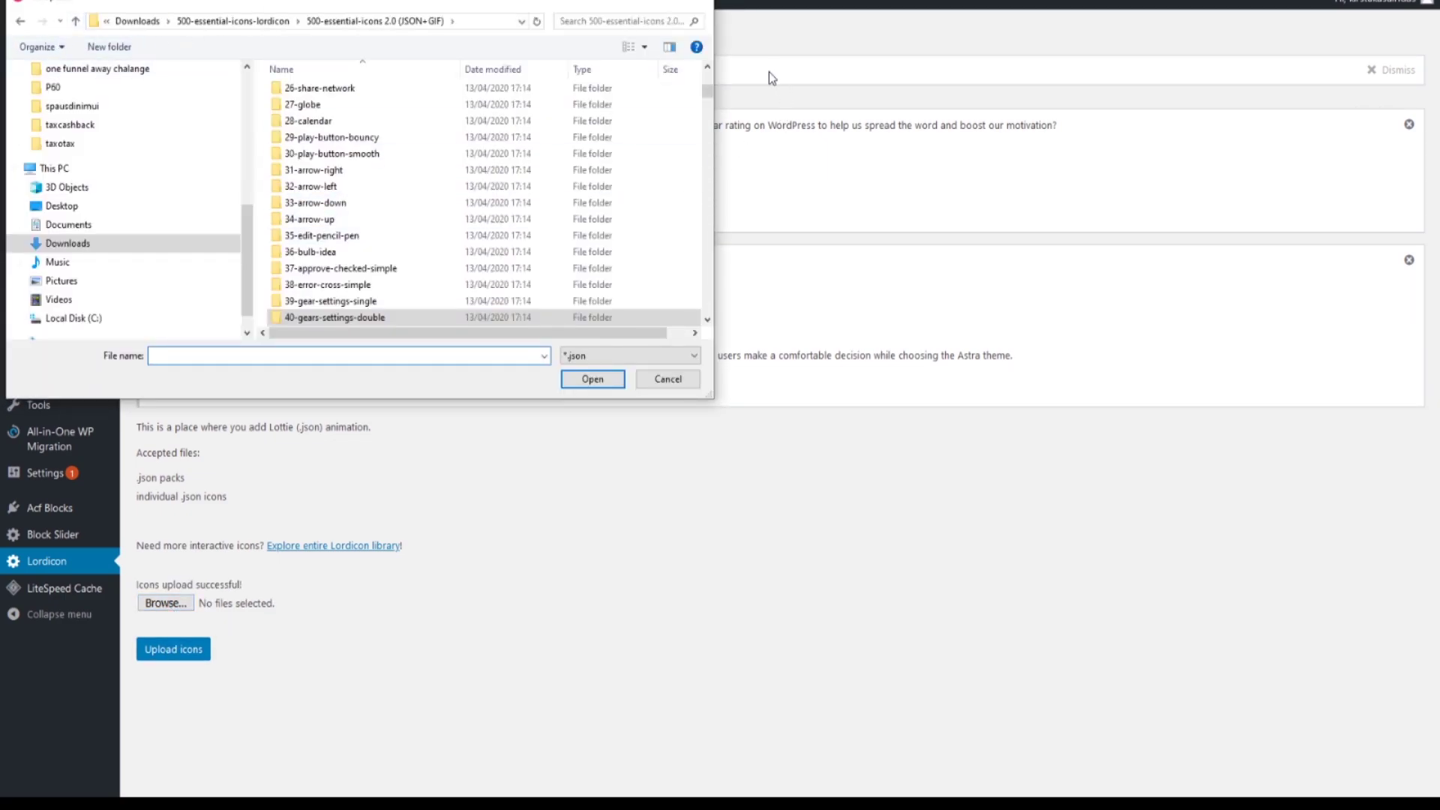
pyautogui.click(348, 91)
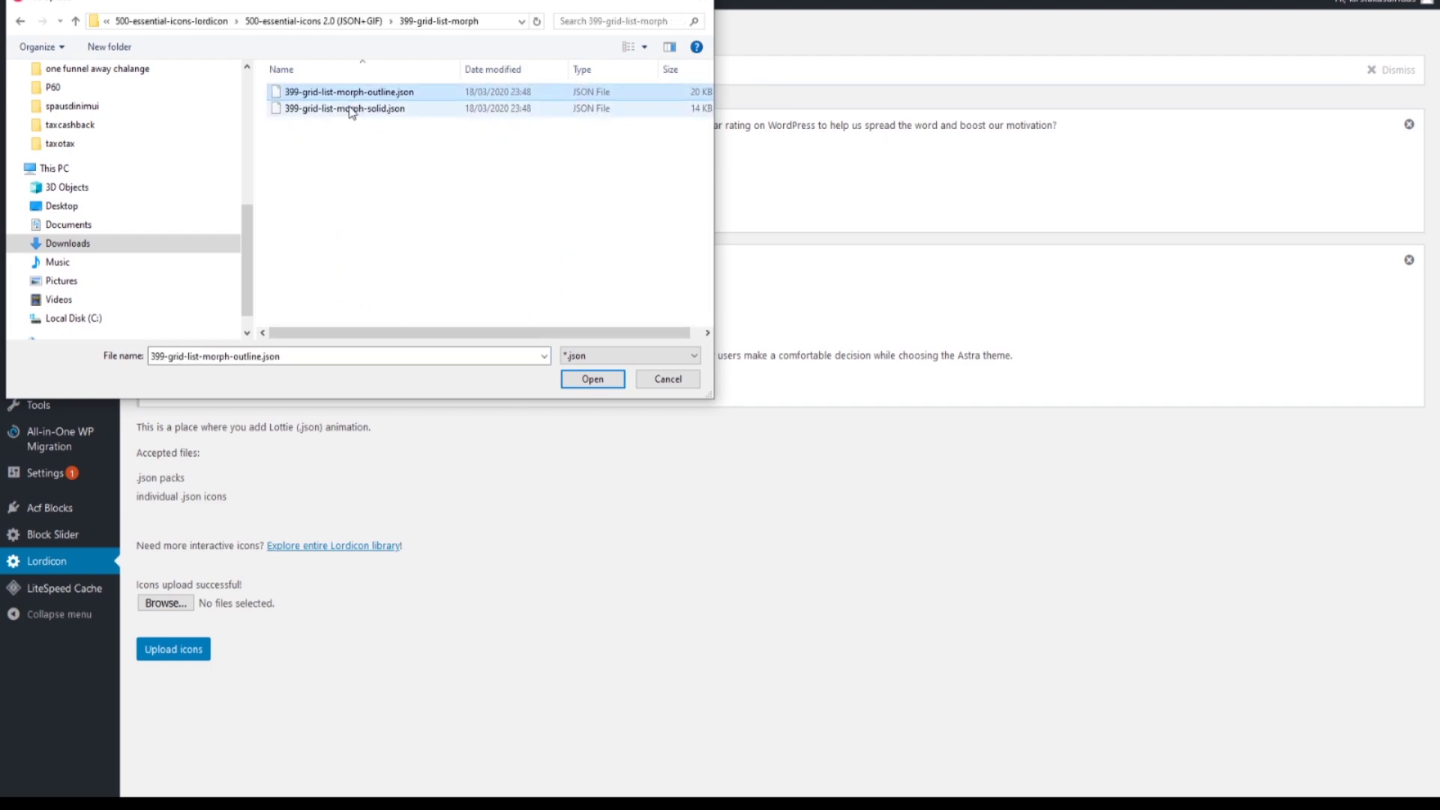
pyautogui.keyDown('ctrl'); pyautogui.click(350, 110); pyautogui.keyUp('ctrl')
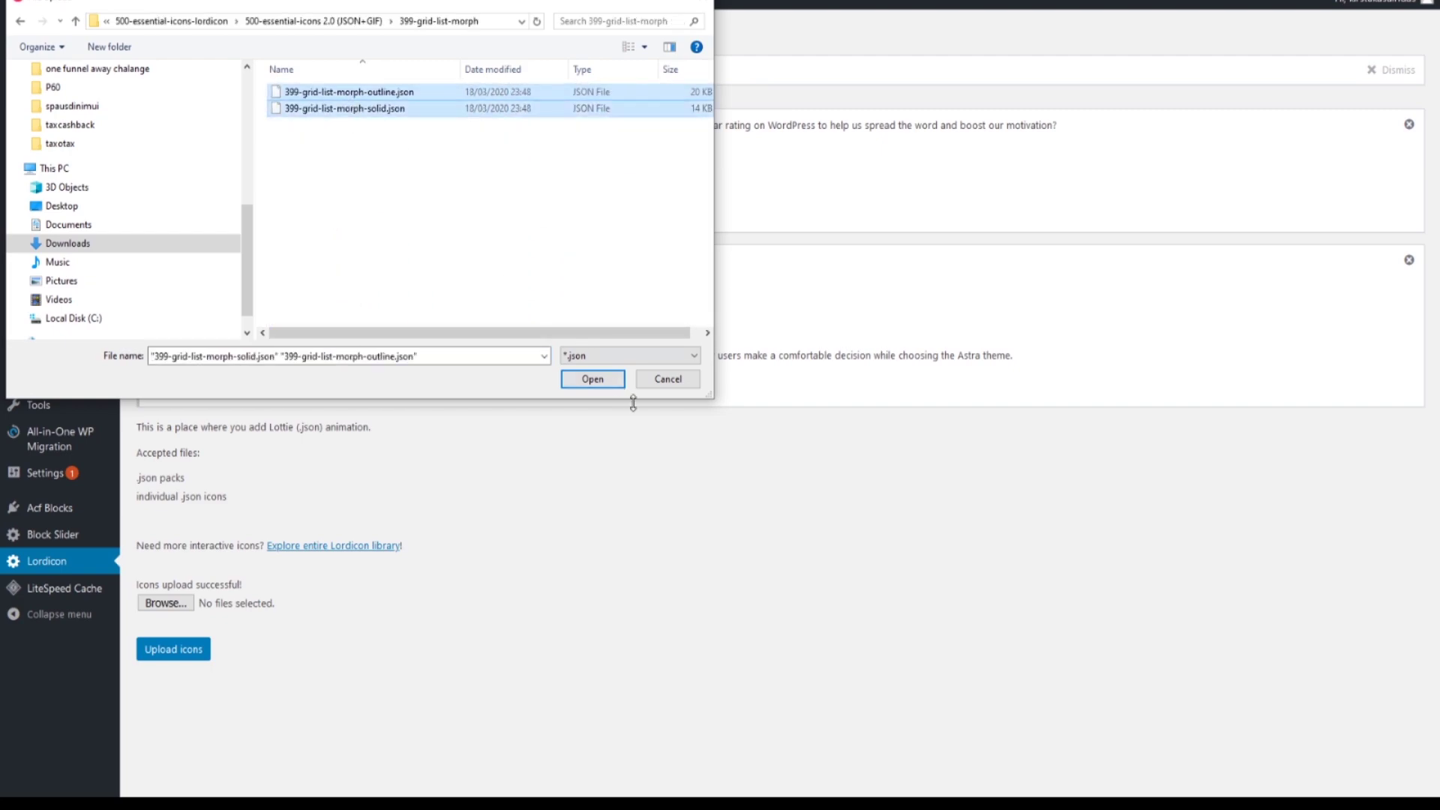
pyautogui.click(620, 379)
pyautogui.click(170, 652)
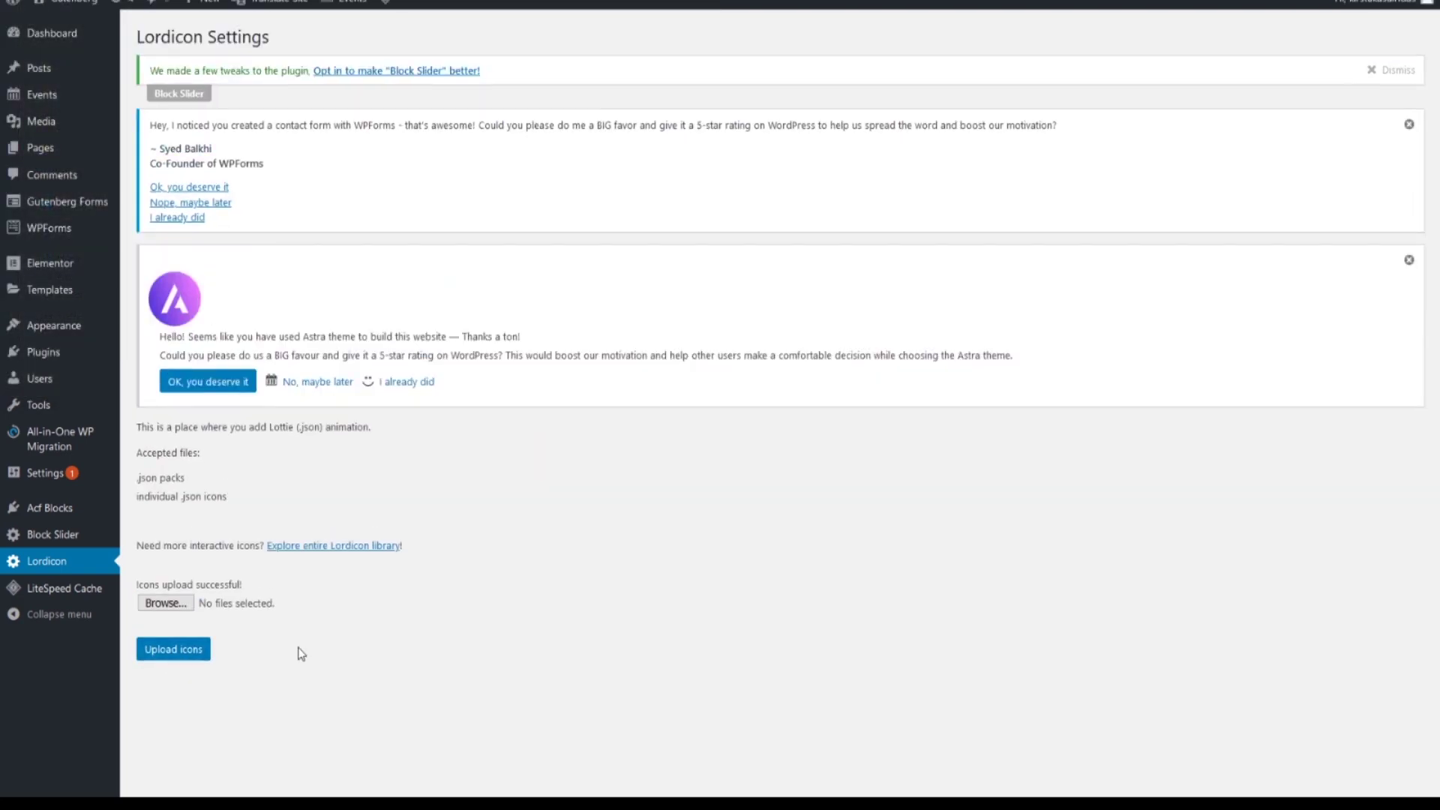
# Step: Select both 27-globe JSON icon files for upload
pyautogui.click(166, 603)
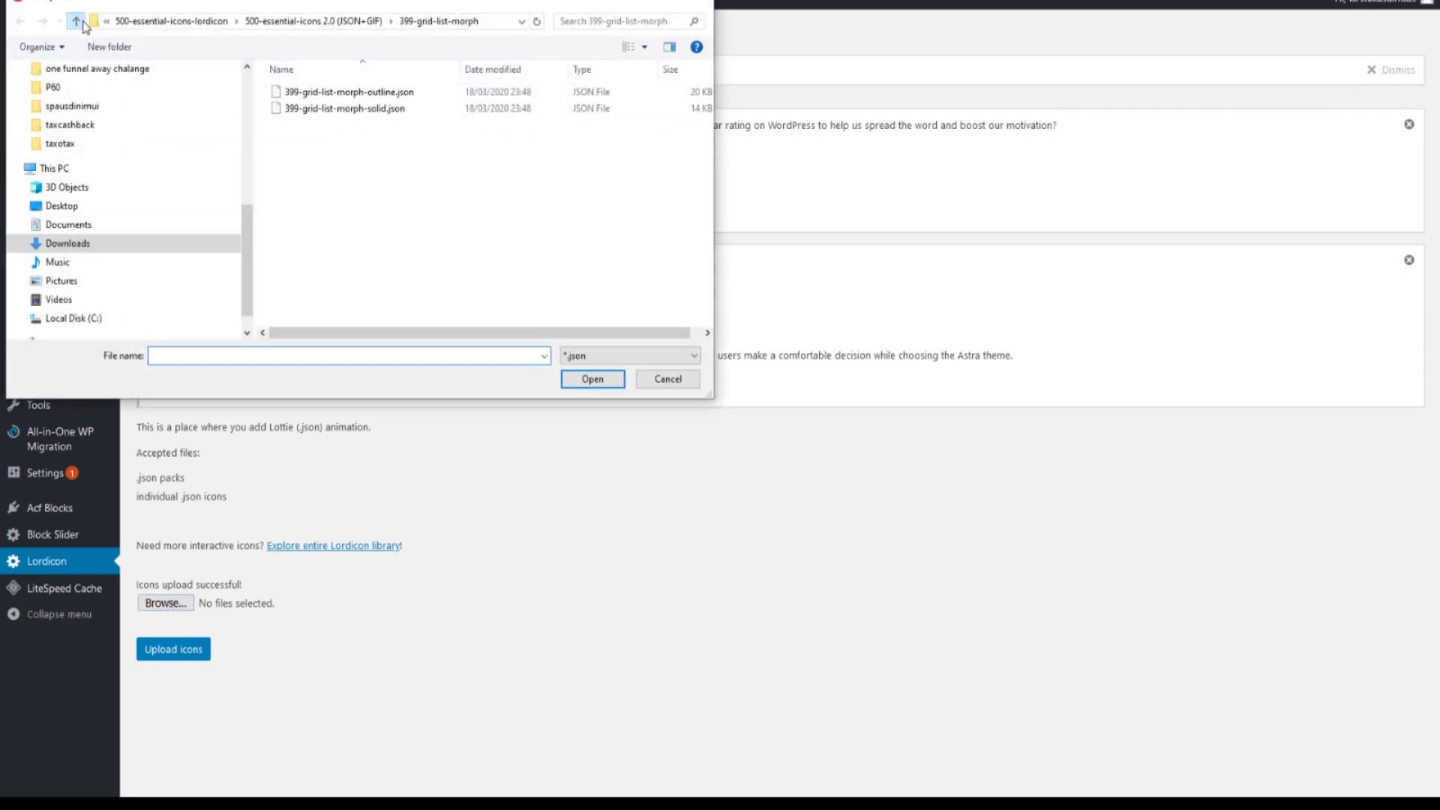
pyautogui.click(83, 23)
pyautogui.moveTo(703, 258); pyautogui.dragTo(706, 96)
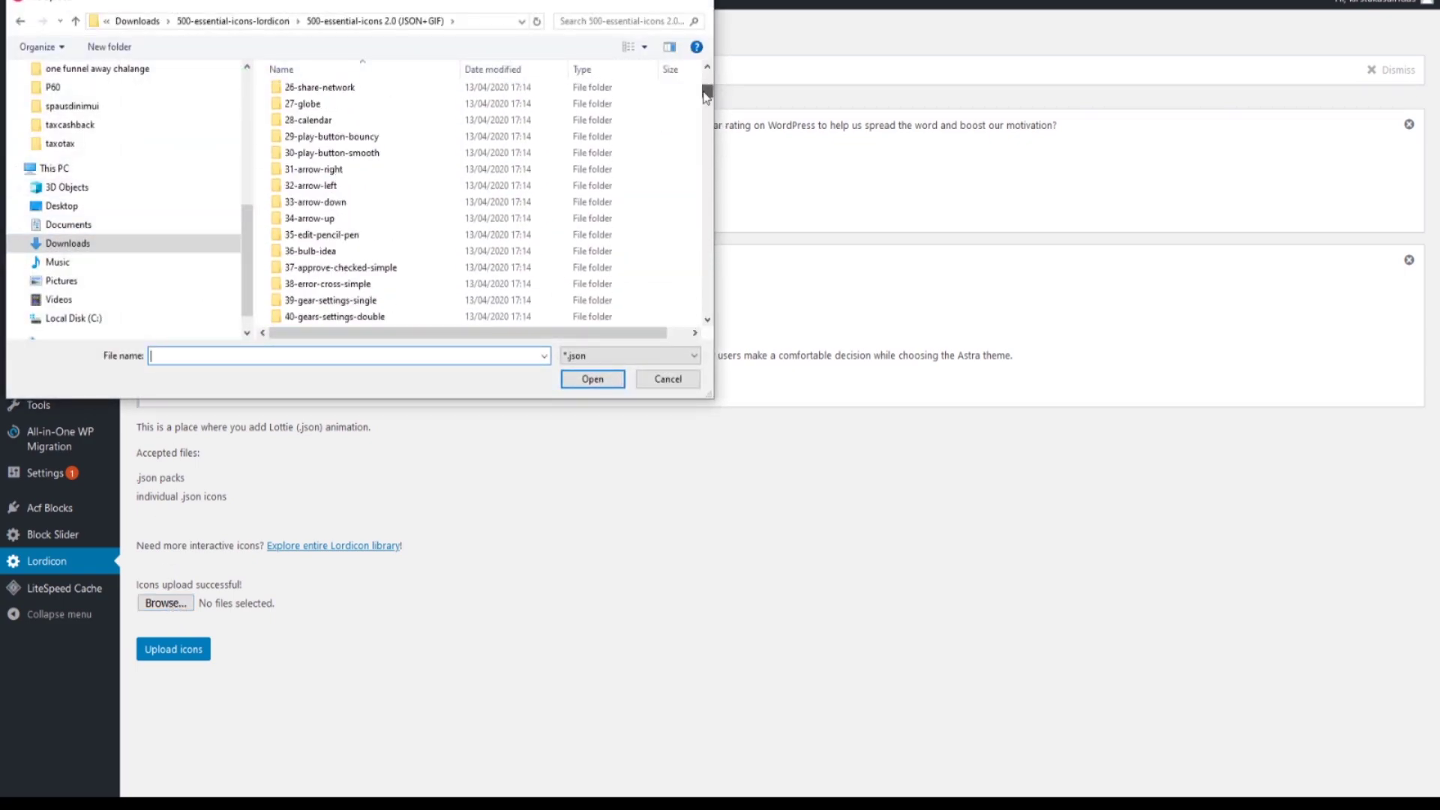
pyautogui.doubleClick(417, 151)
pyautogui.hotkey('ctrl', 'a')
pyautogui.press('Return')
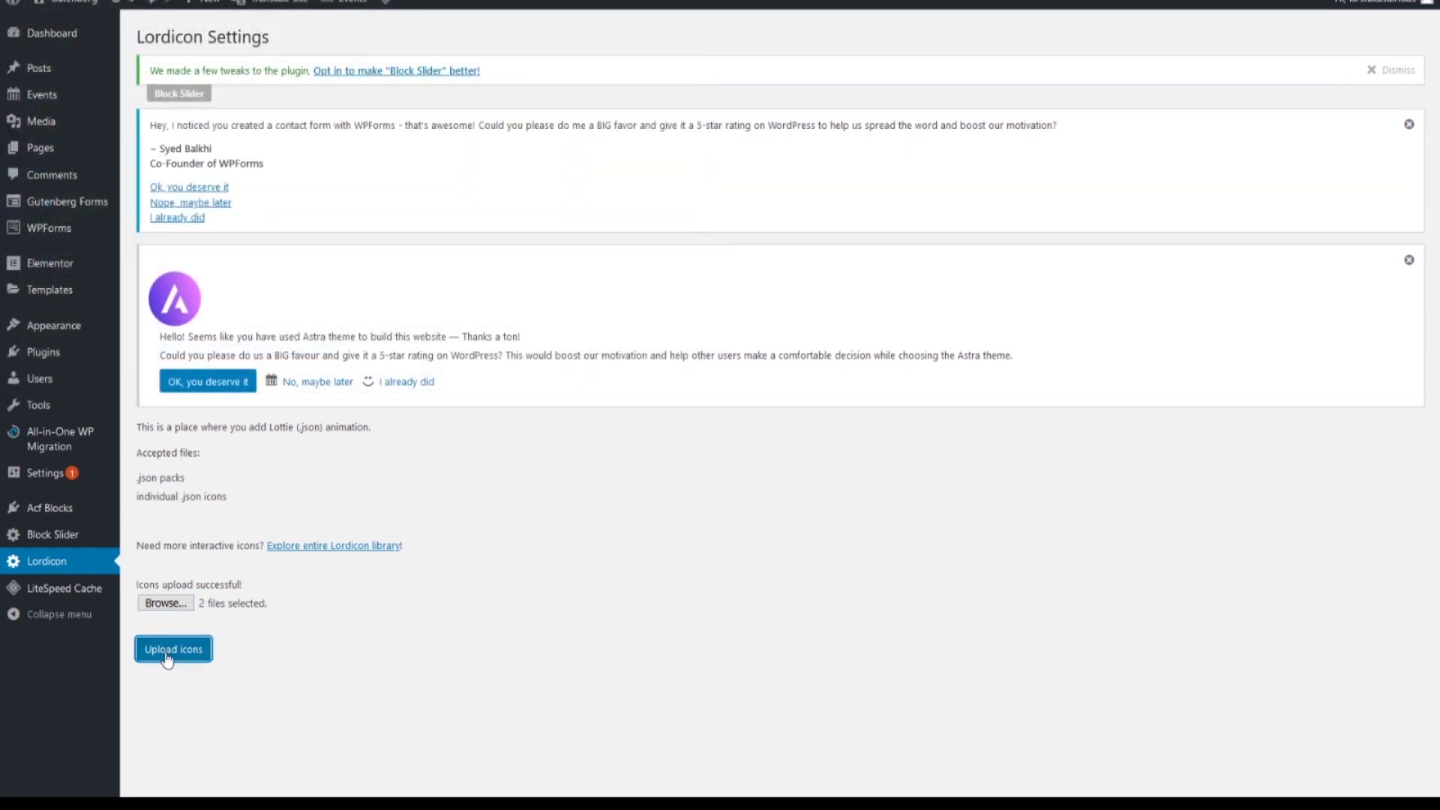
# Step: Upload the 179-email-book and 239-coffee JSON icons, then go to All Pages
pyautogui.click(166, 603)
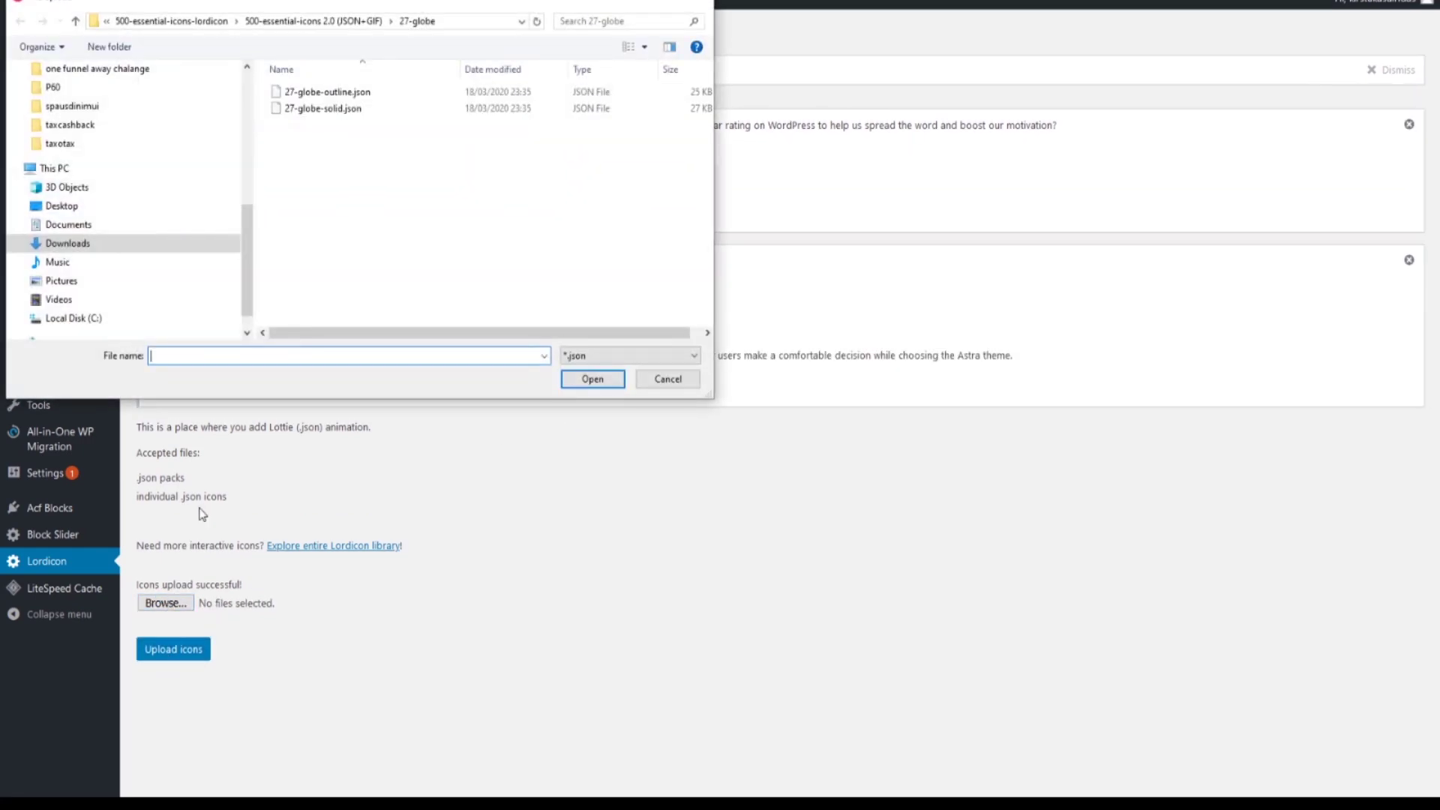
pyautogui.keyDown('shift'); pyautogui.click(360, 109); pyautogui.keyUp('shift')
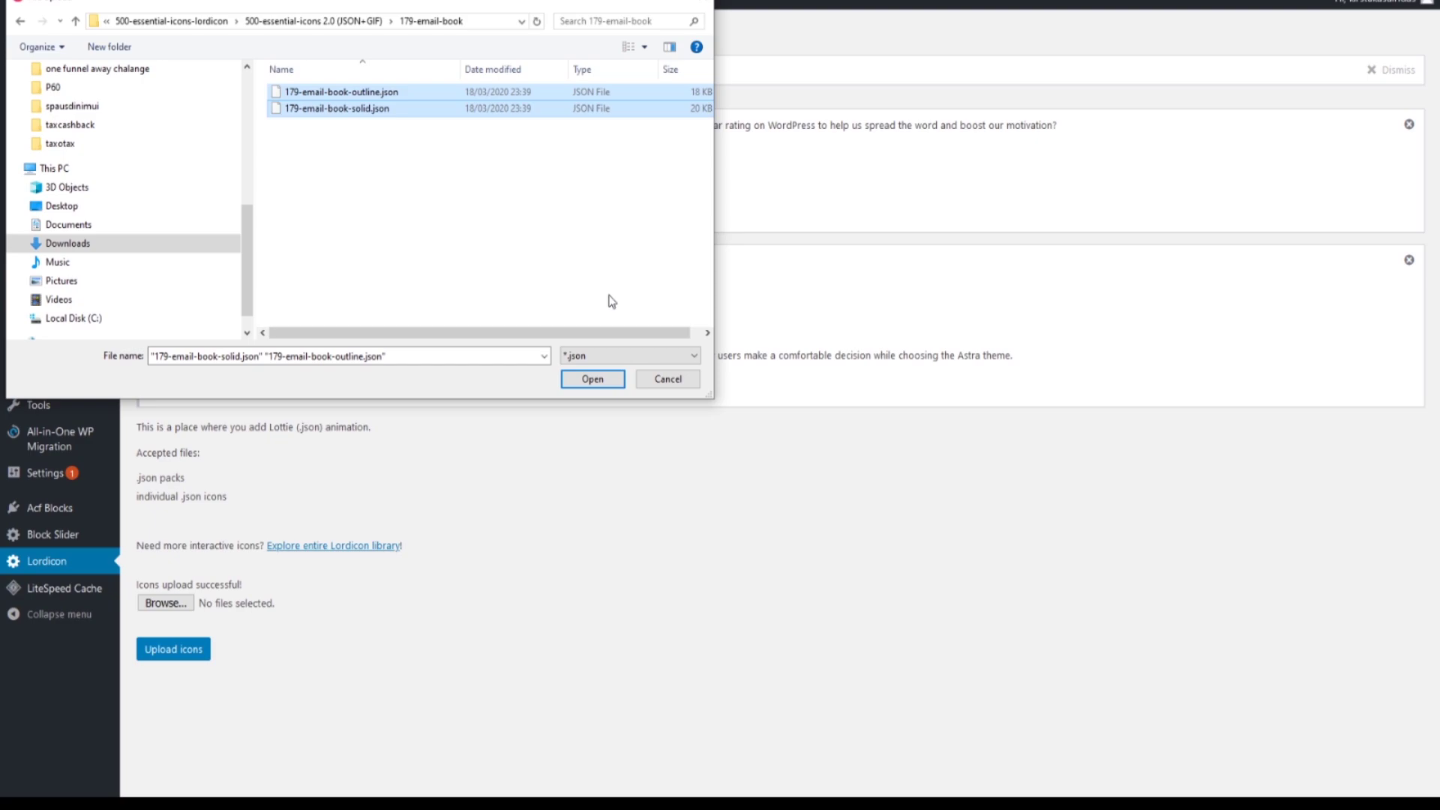
pyautogui.click(580, 377)
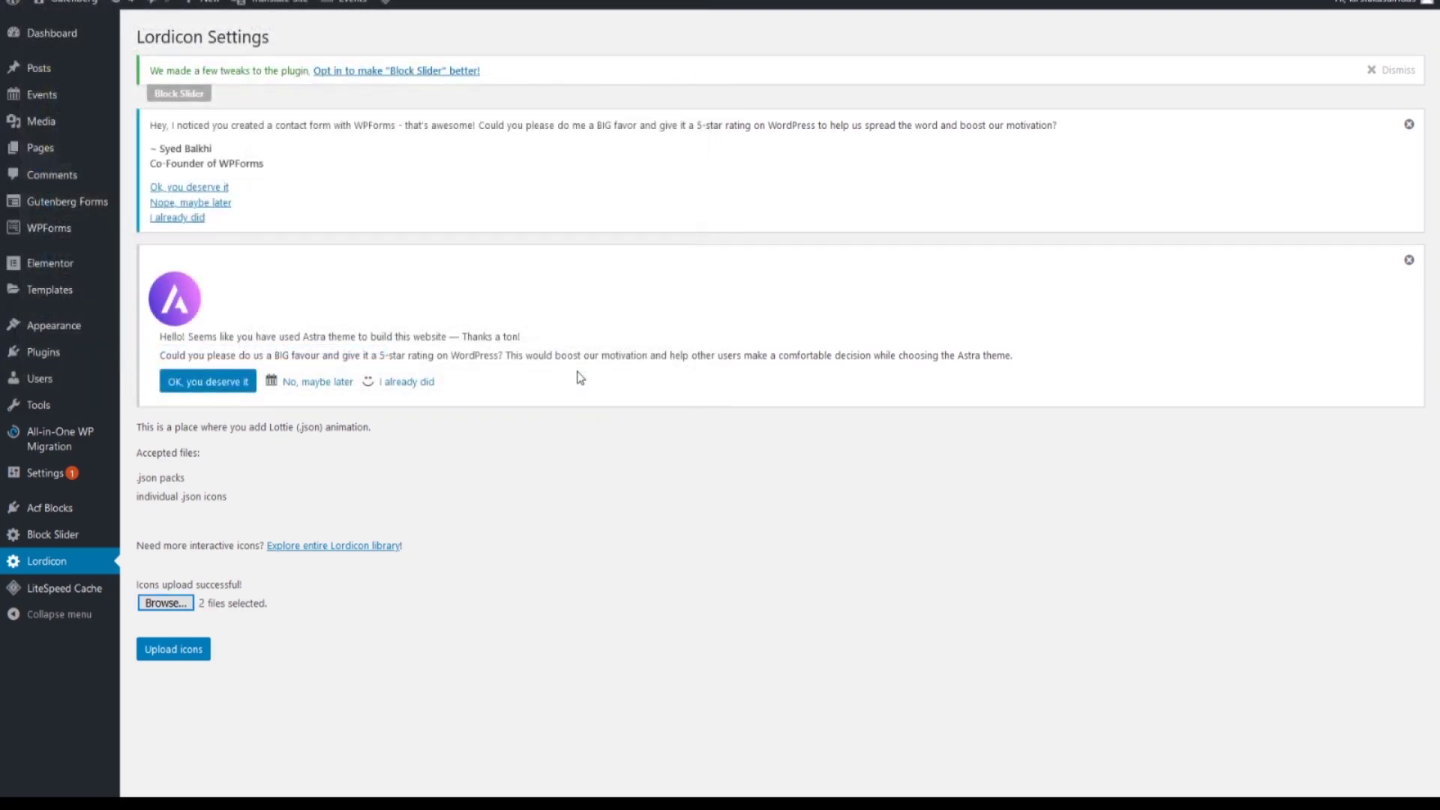
pyautogui.click(160, 607)
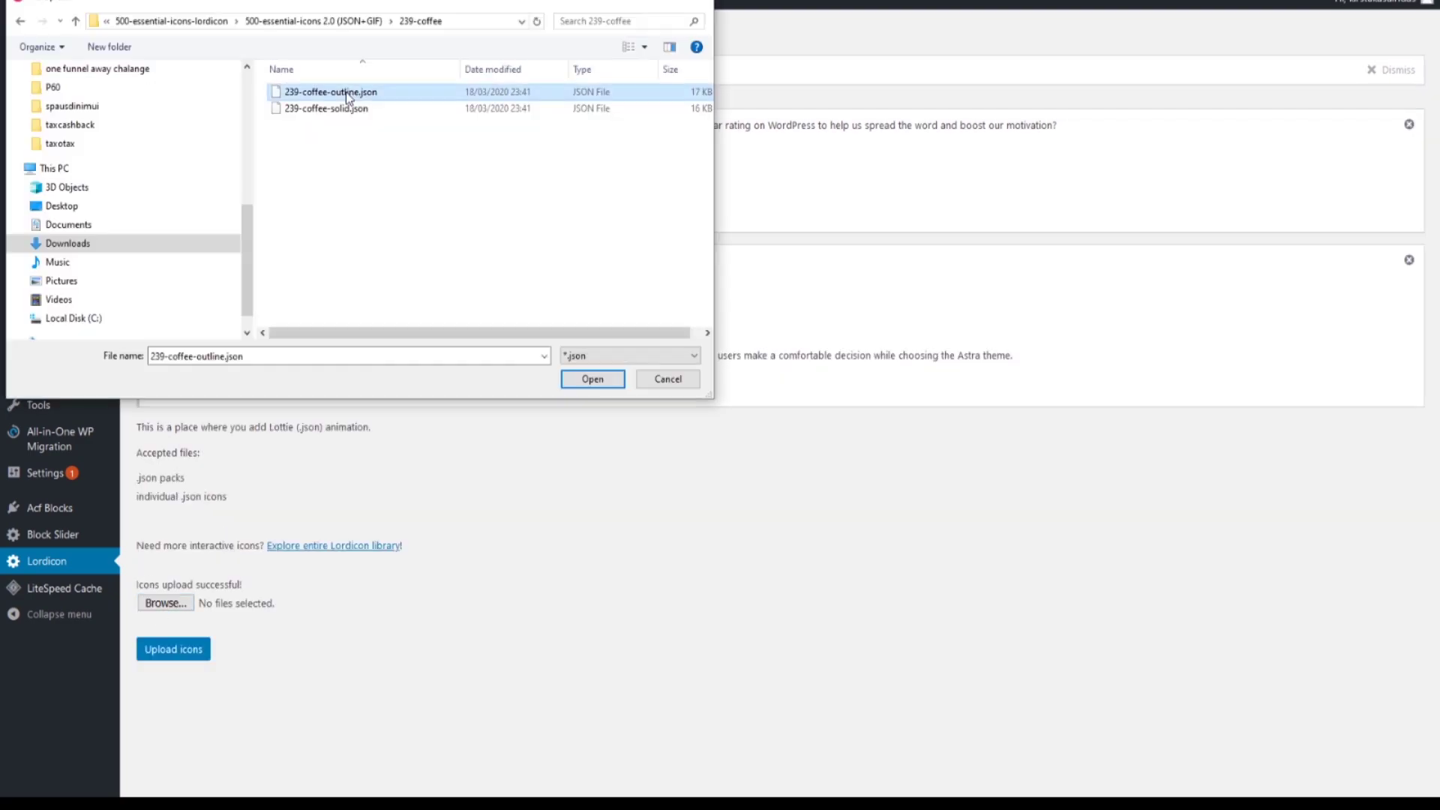
pyautogui.keyDown('shift'); pyautogui.click(337, 110); pyautogui.keyUp('shift')
pyautogui.click(584, 379)
pyautogui.click(174, 655)
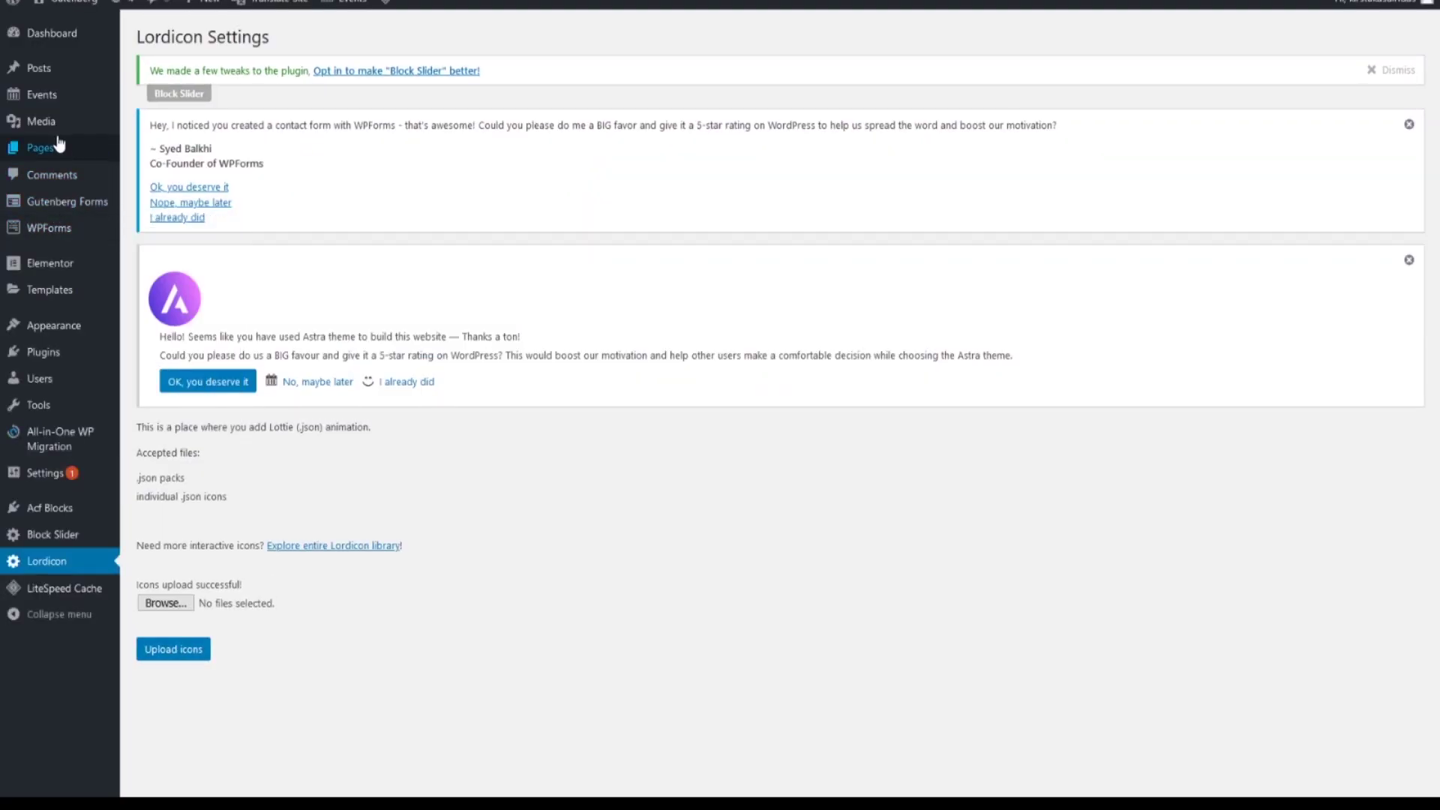
pyautogui.click(50, 149)
pyautogui.scroll(-3, 201, 697)
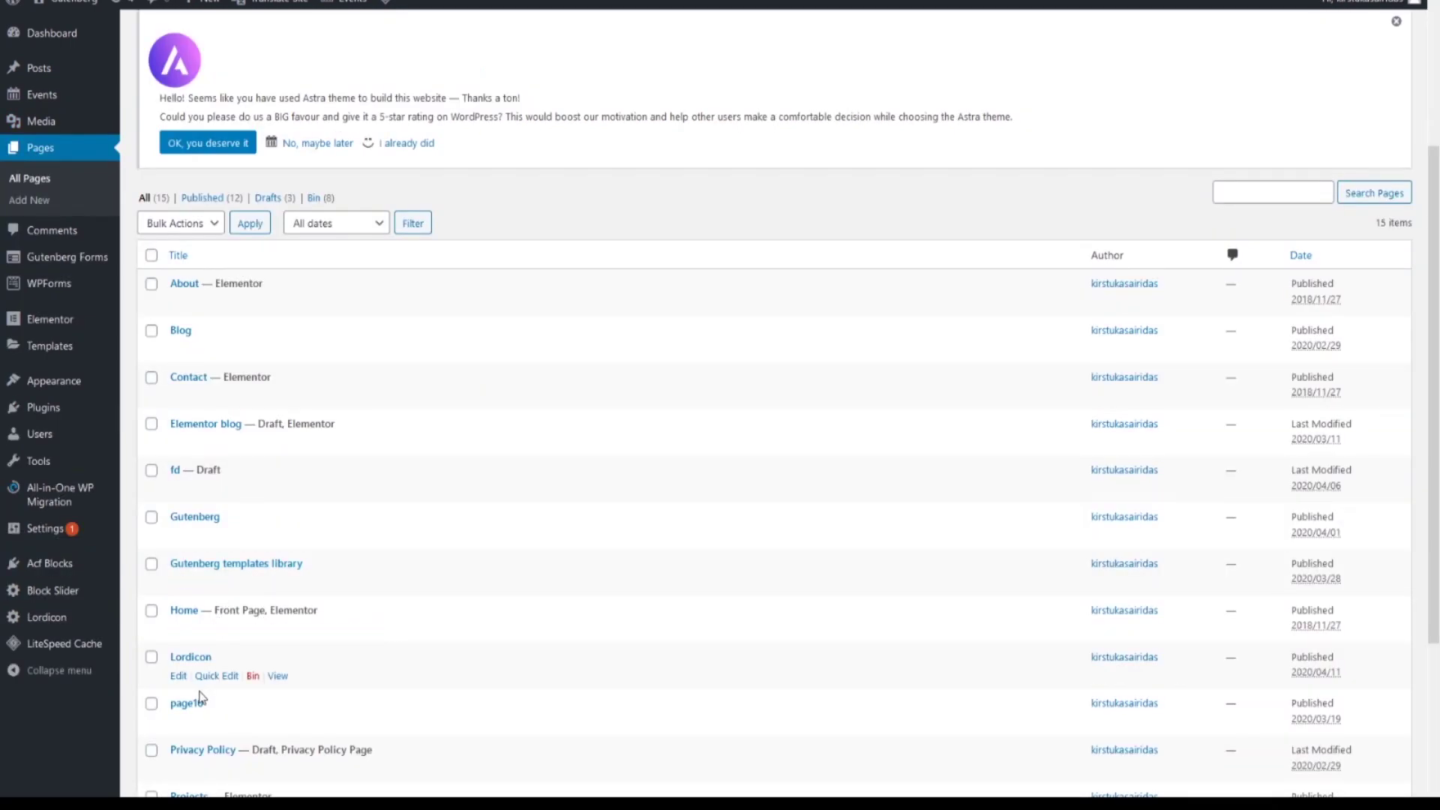
# Step: Insert a Lordicon Element block on the Lordicon page showing 40-gears-settings-double-outline
pyautogui.click(179, 678)
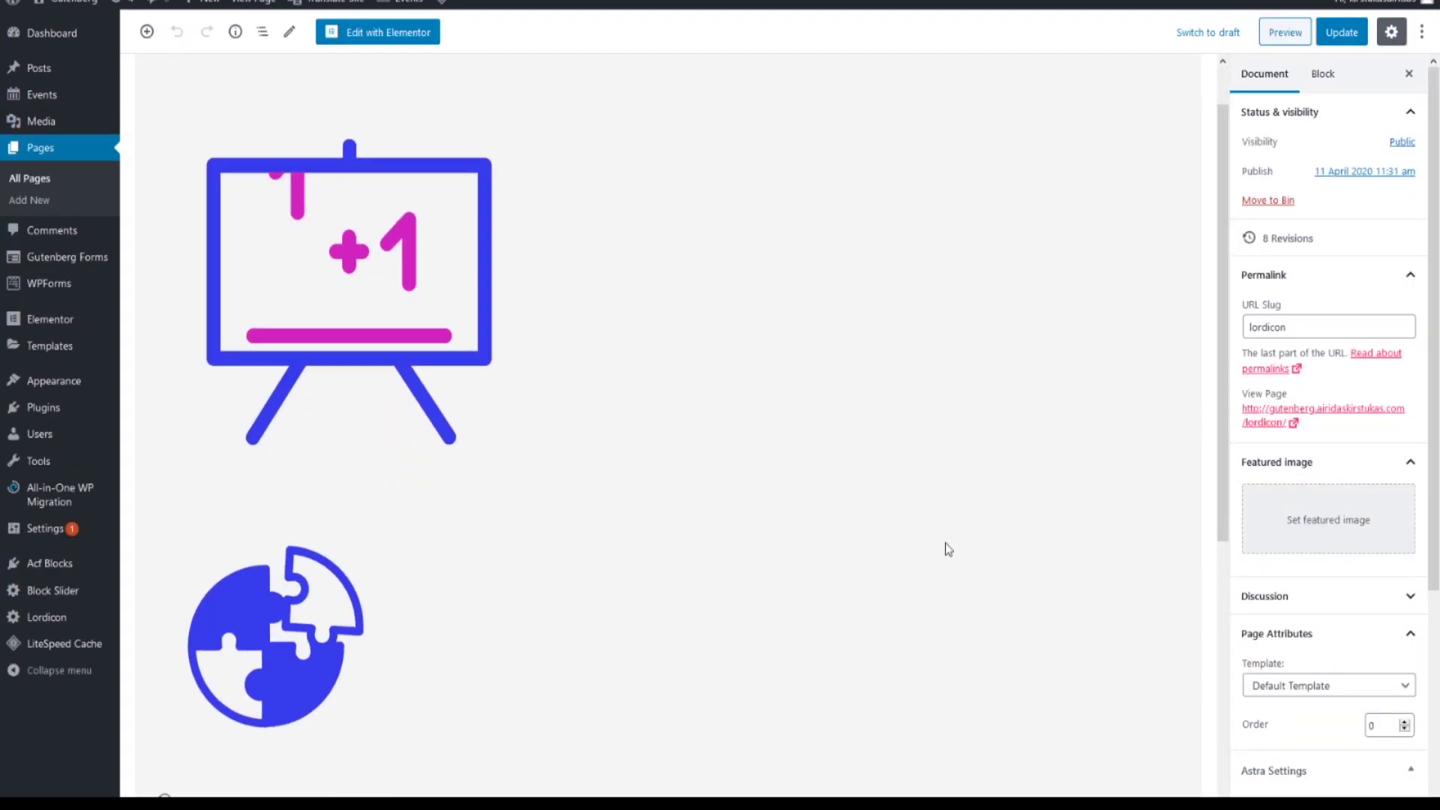
pyautogui.click(1150, 437)
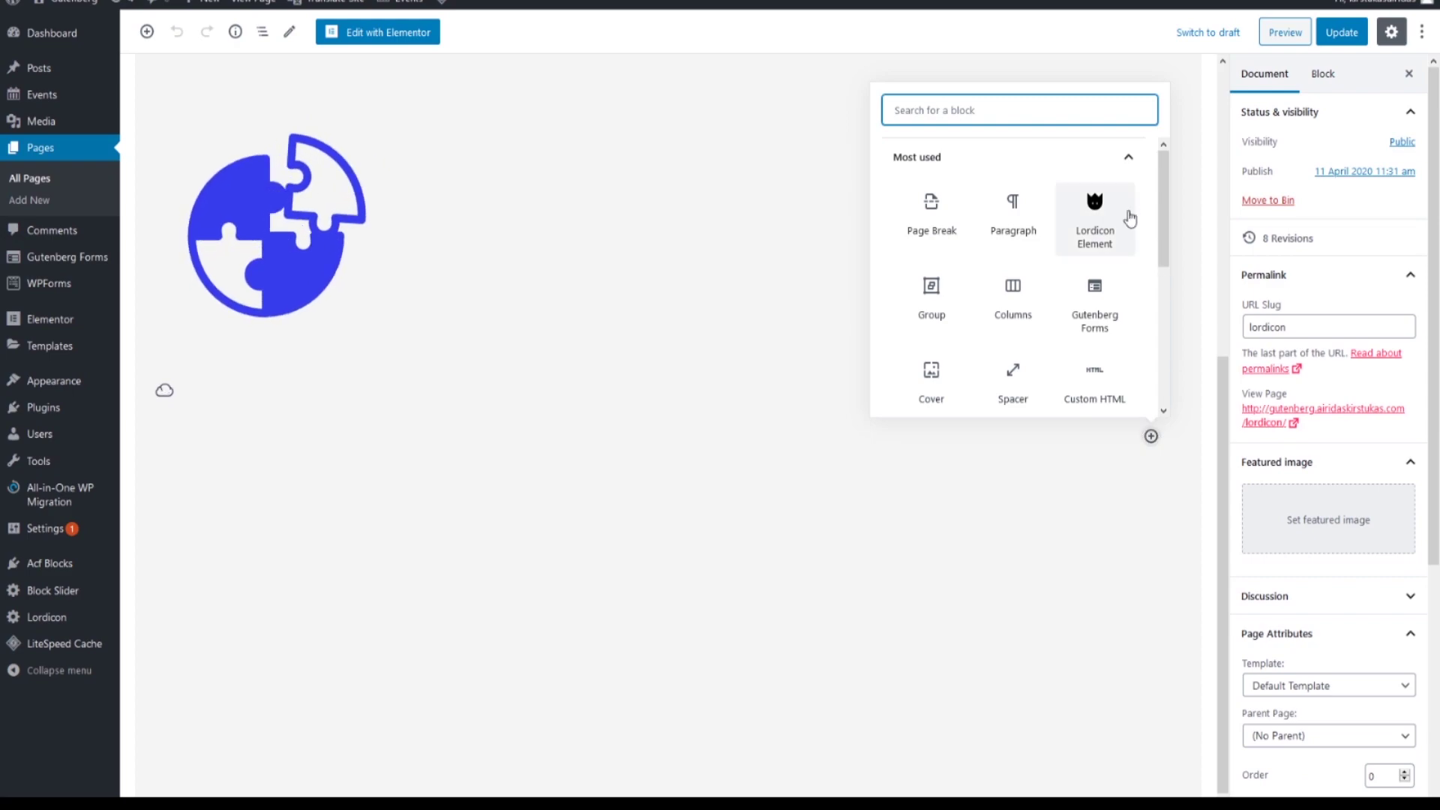
pyautogui.click(1119, 217)
pyautogui.click(1350, 218)
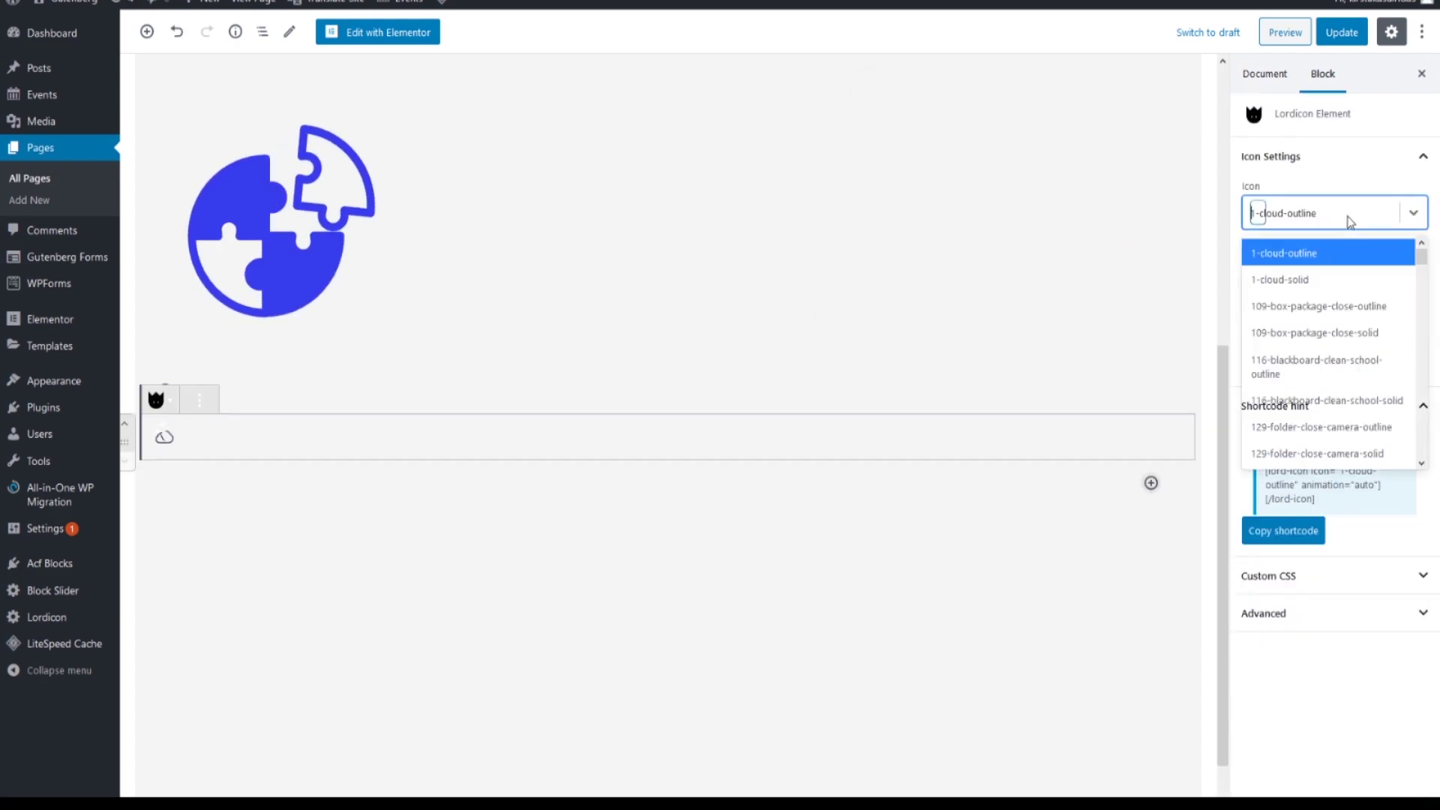
pyautogui.scroll(-6, 1348, 303)
pyautogui.scroll(-15, 1348, 303)
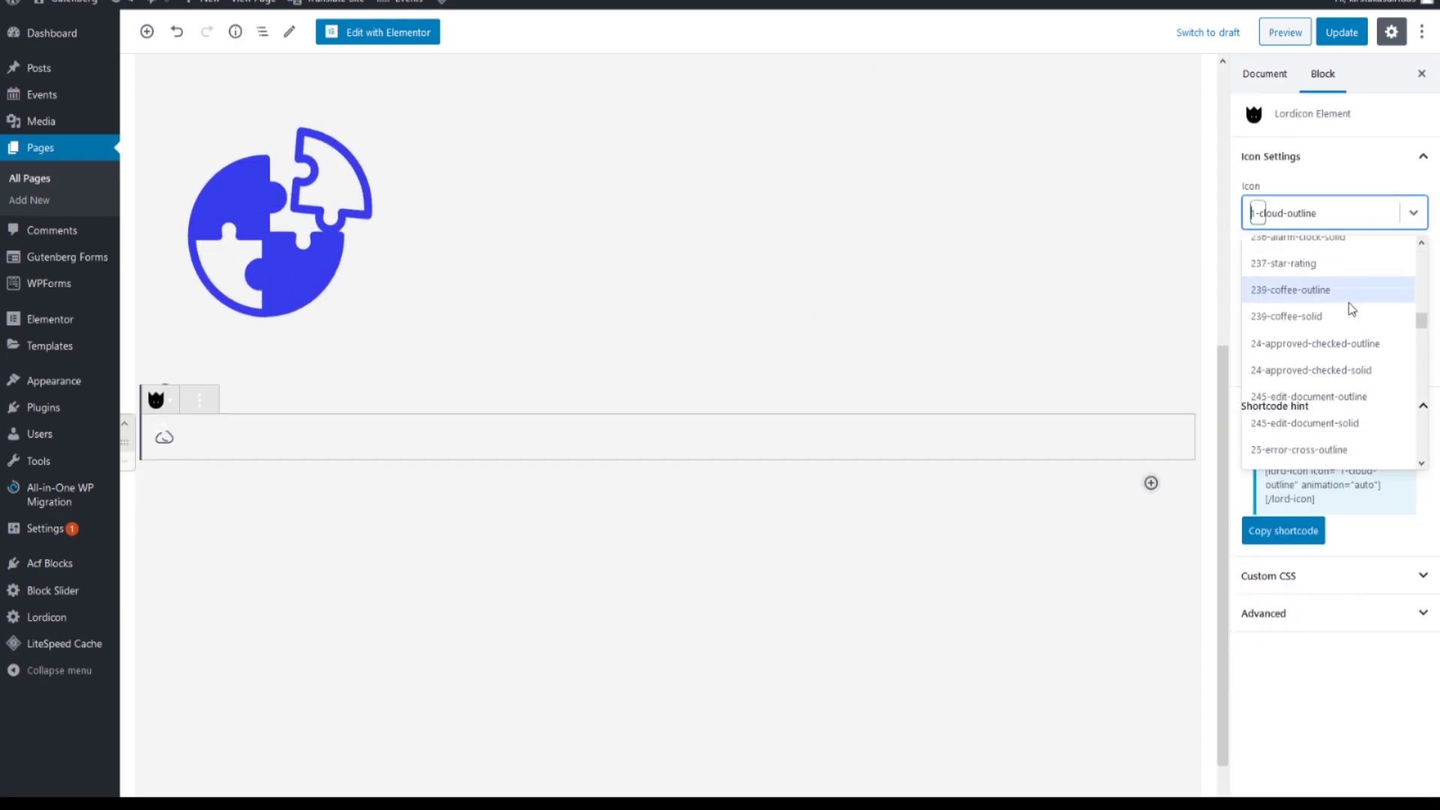
pyautogui.scroll(-4, 1349, 303)
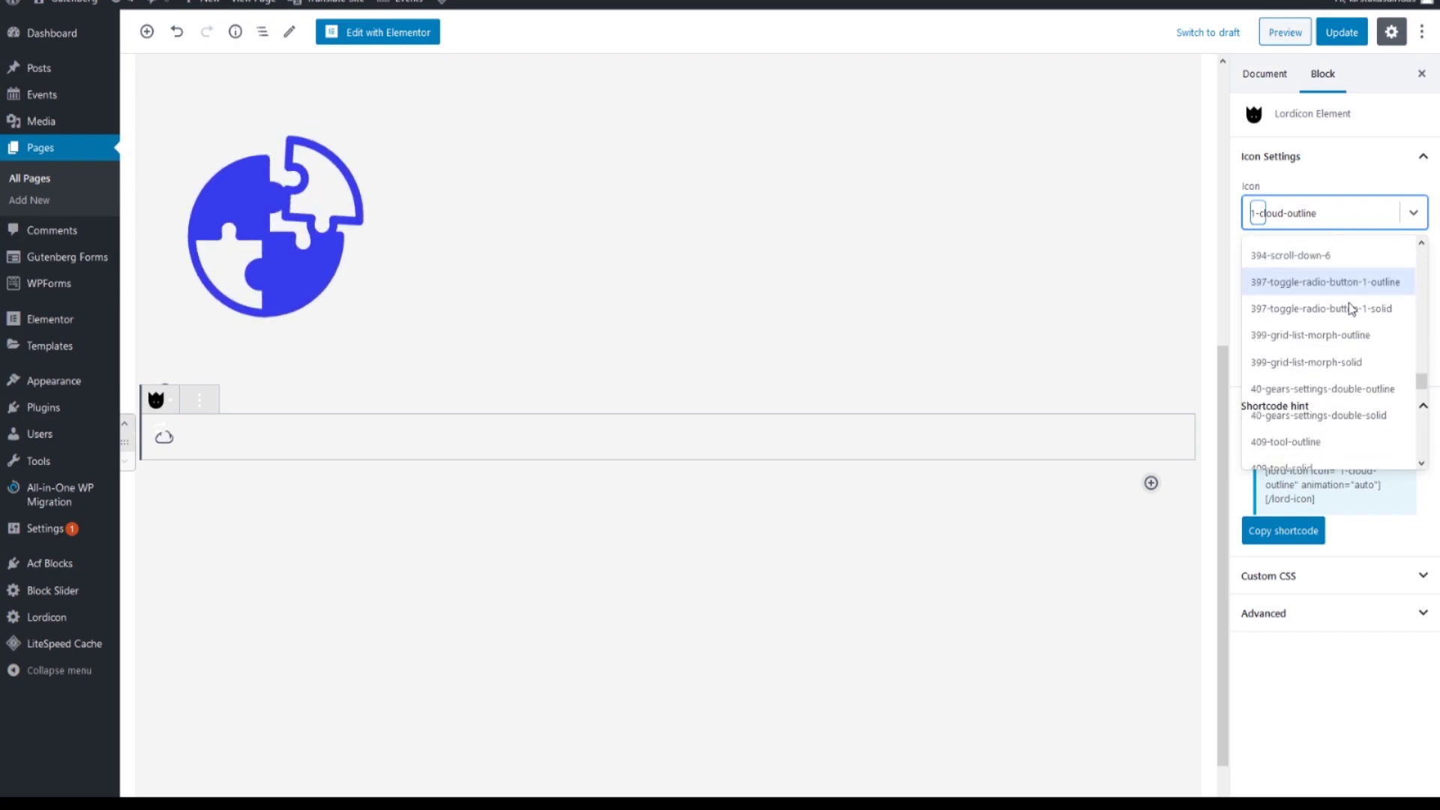
pyautogui.click(1327, 298)
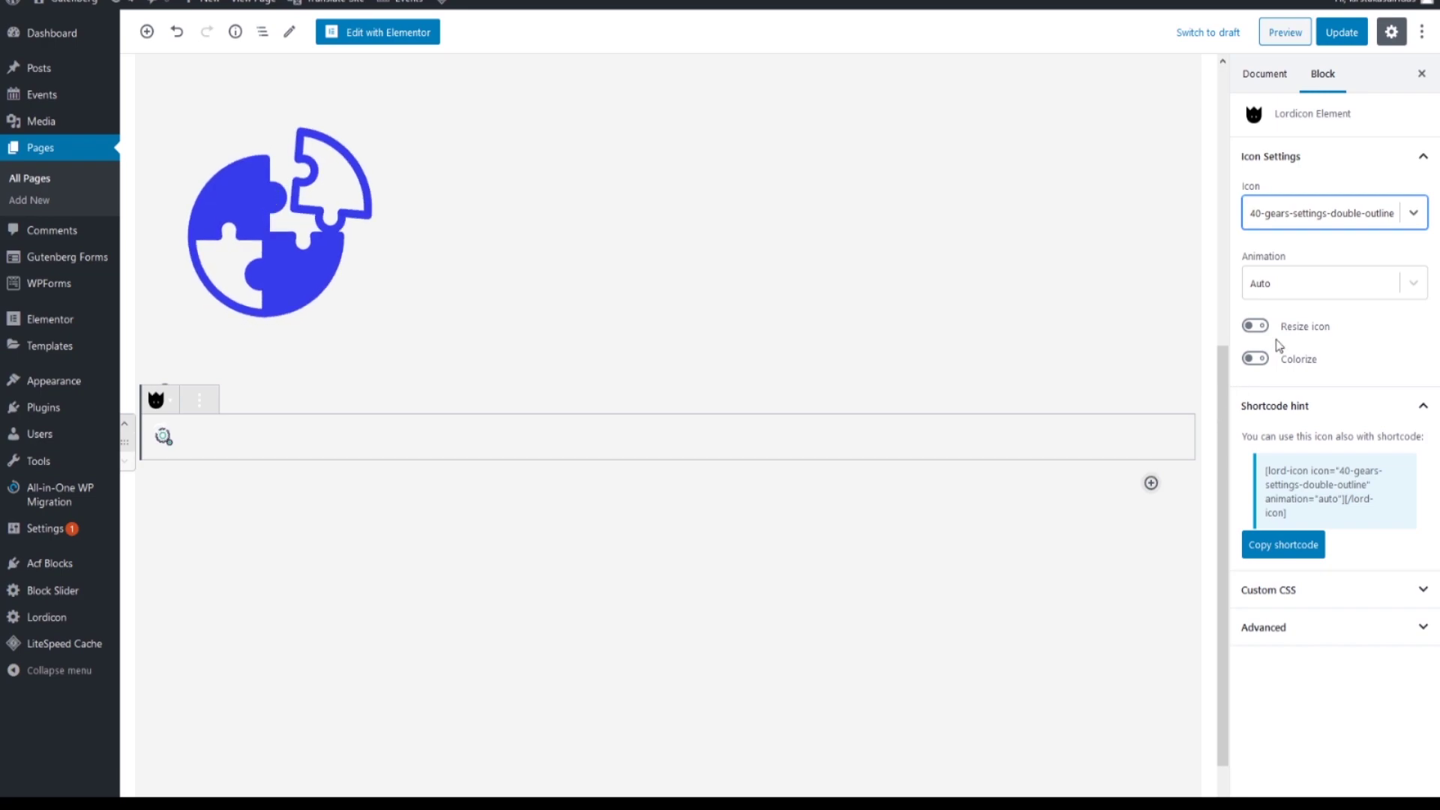
# Step: Enable Resize icon at size 547, keeping the outline gears icon after trying the solid one
pyautogui.click(1392, 219)
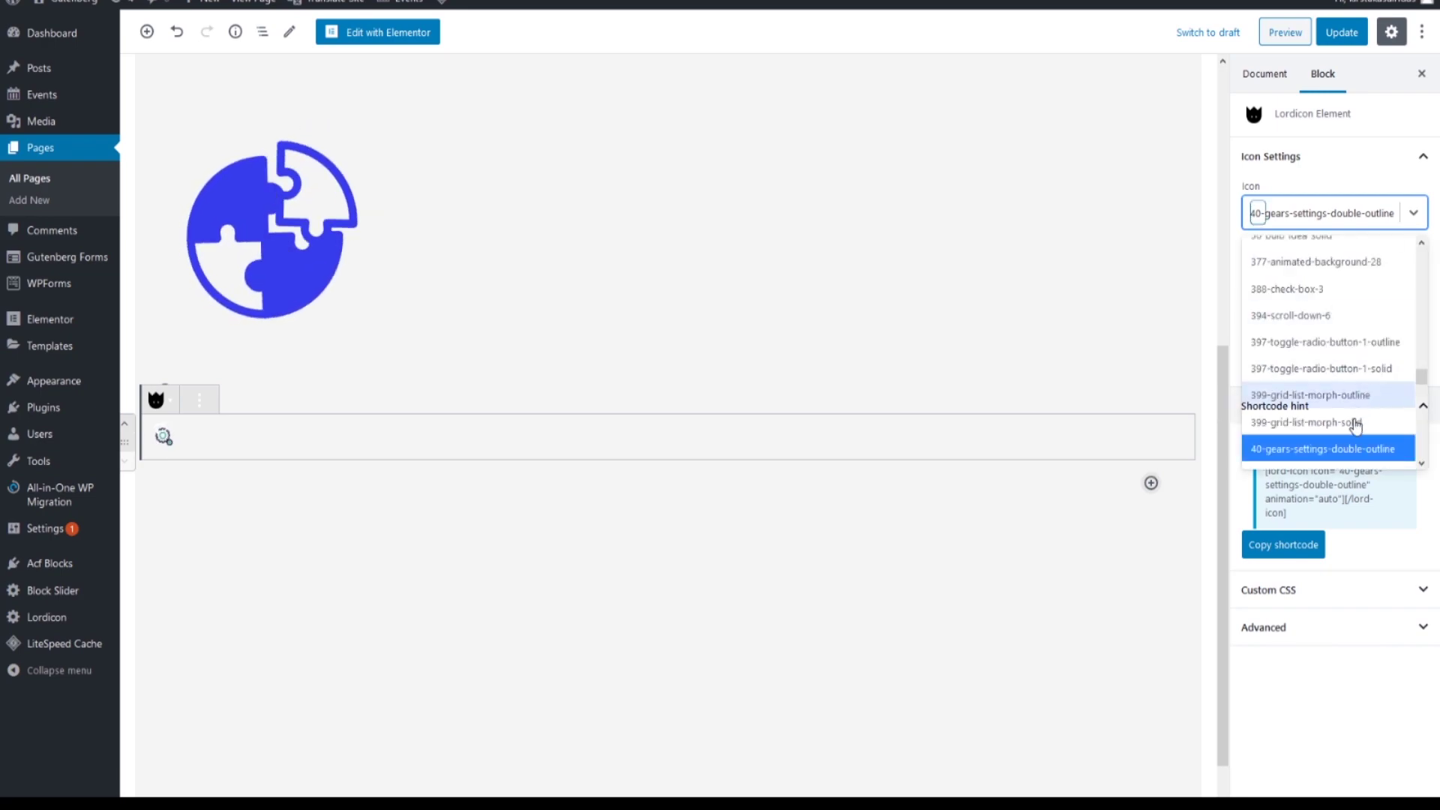
pyautogui.click(1253, 405)
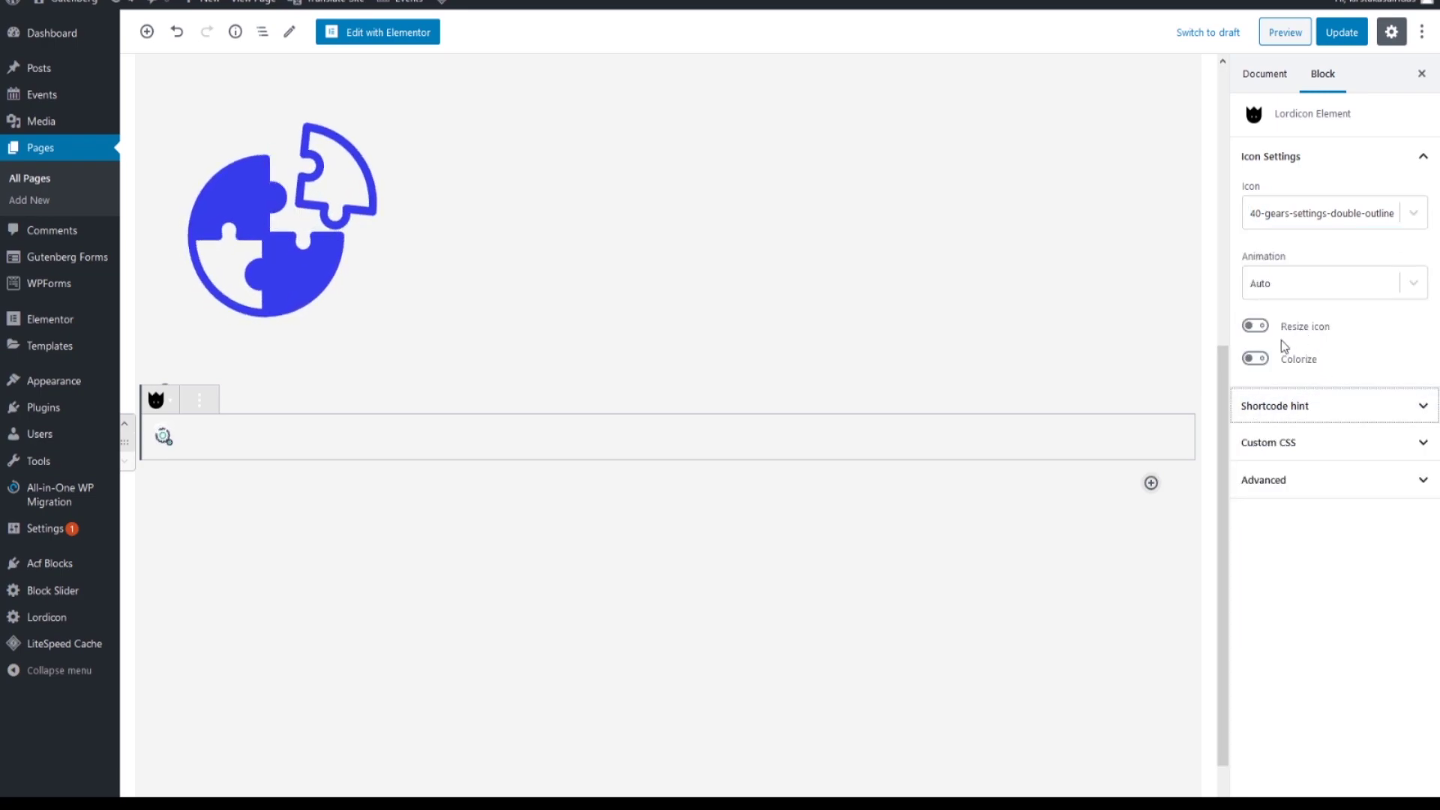
pyautogui.click(1255, 327)
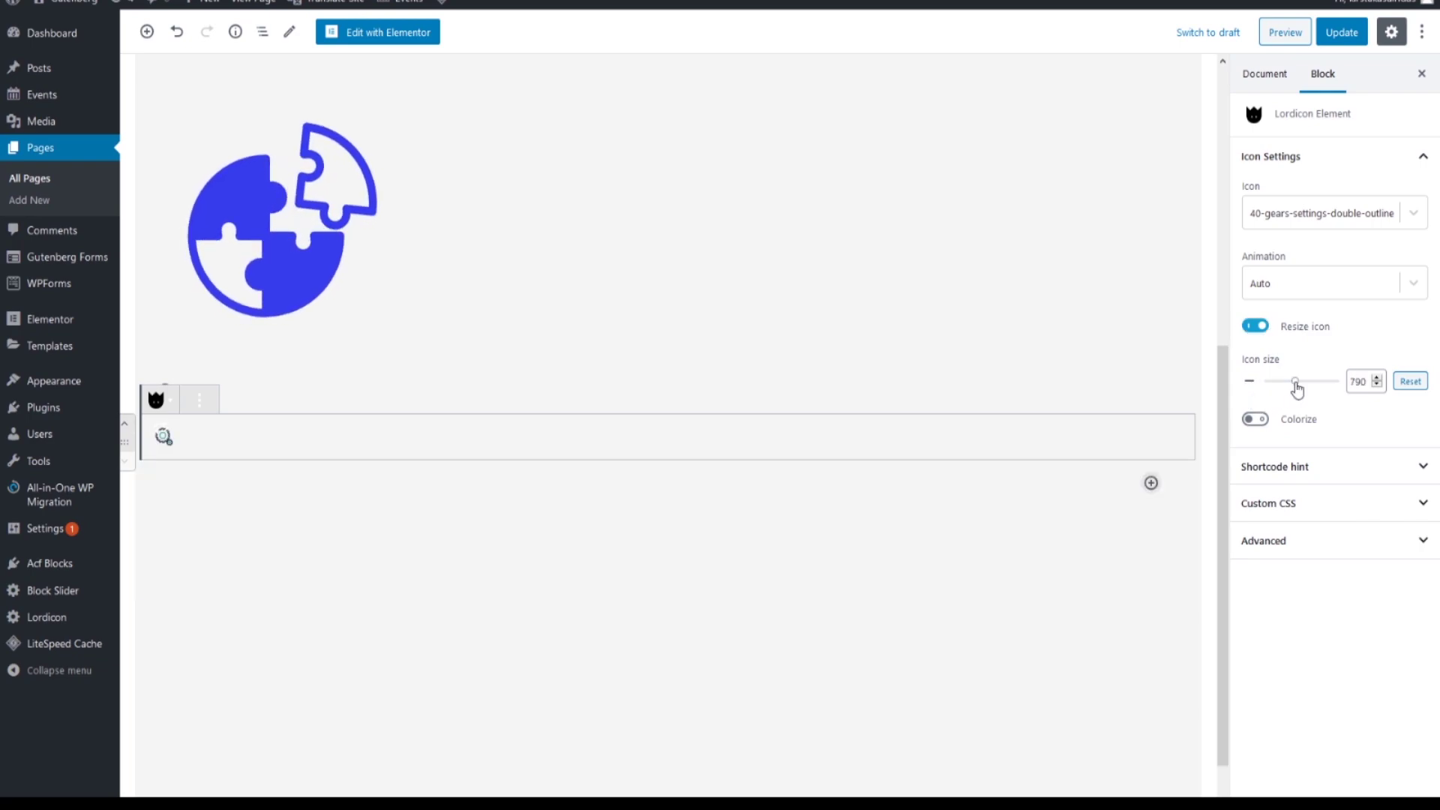
pyautogui.click(1342, 216)
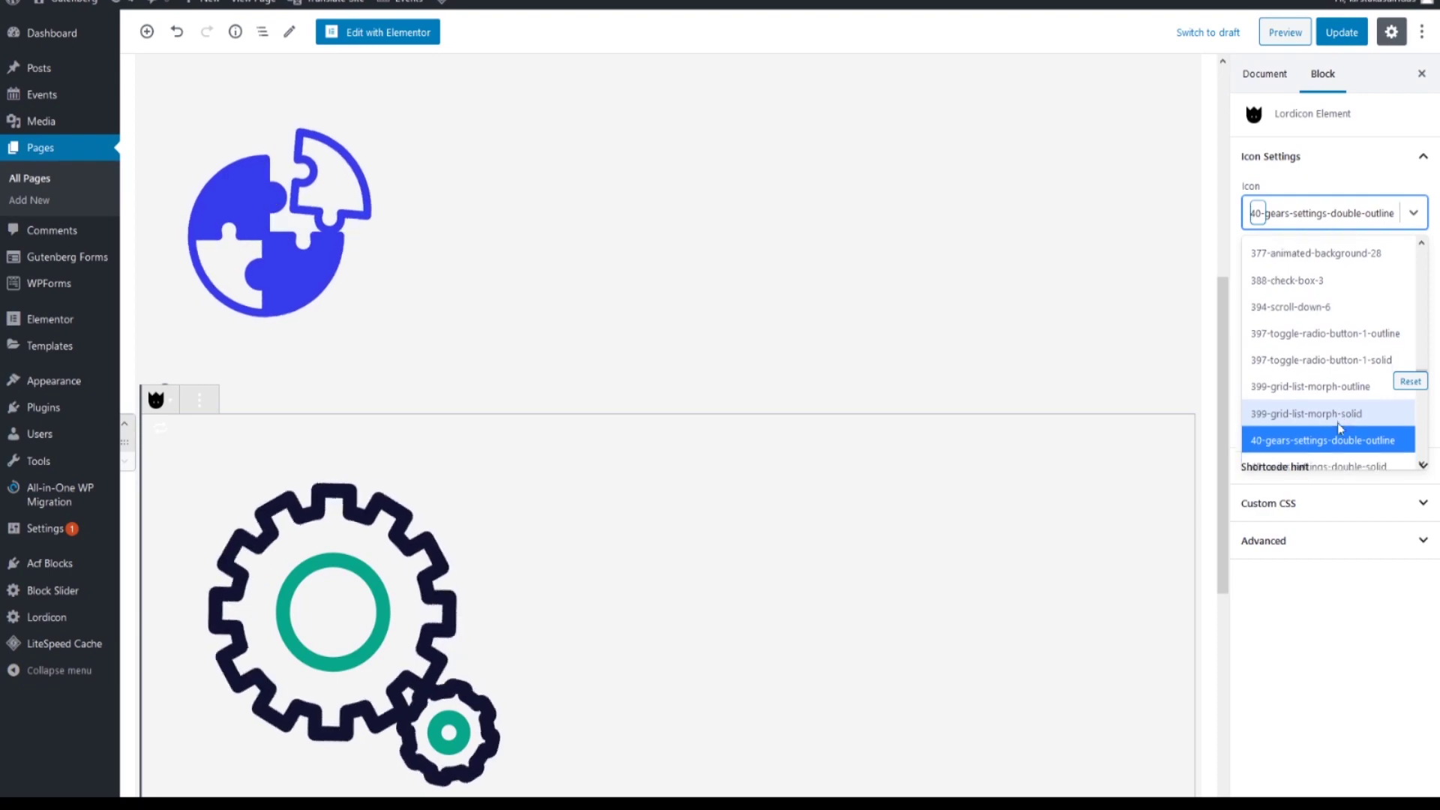
pyautogui.click(1320, 466)
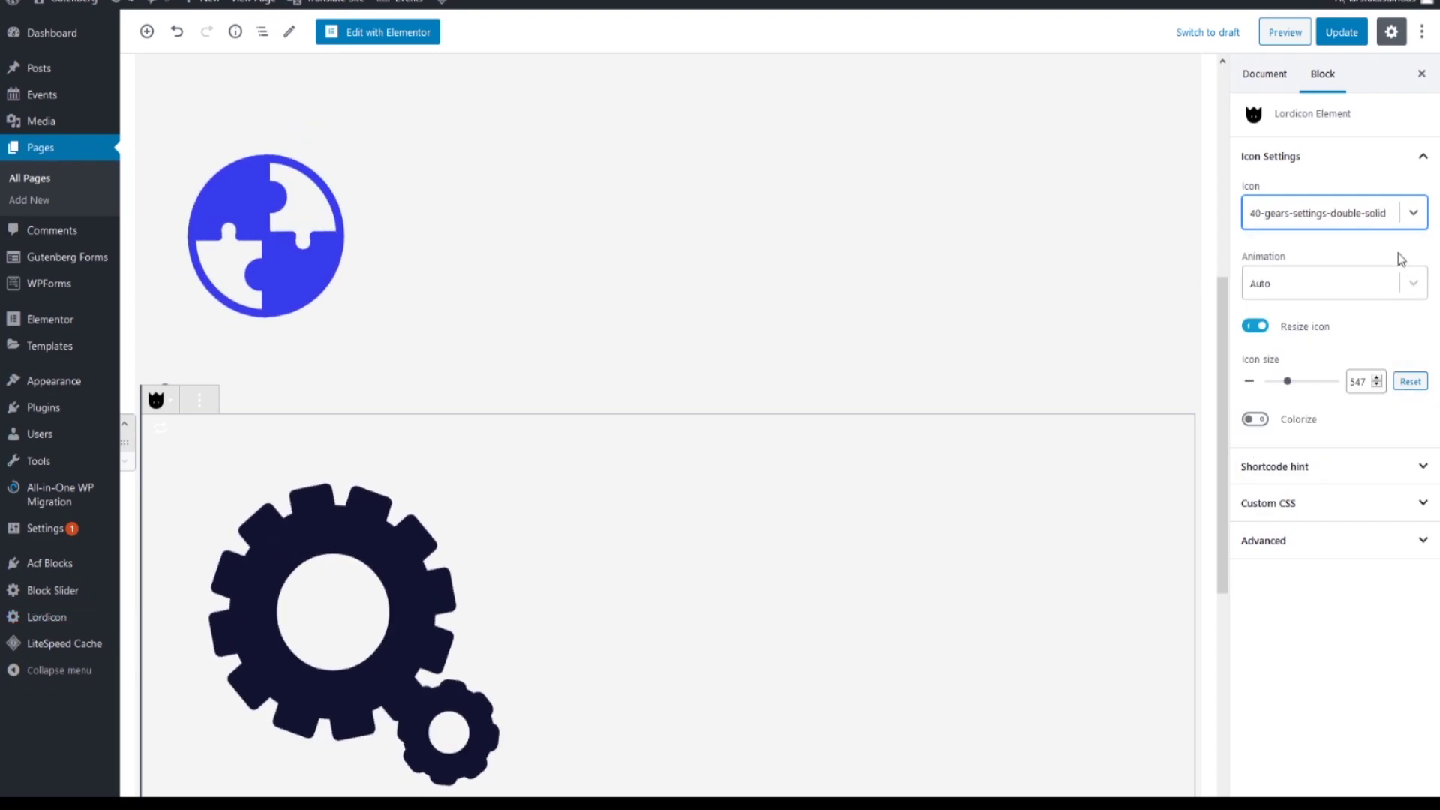
pyautogui.click(1342, 214)
pyautogui.click(1292, 417)
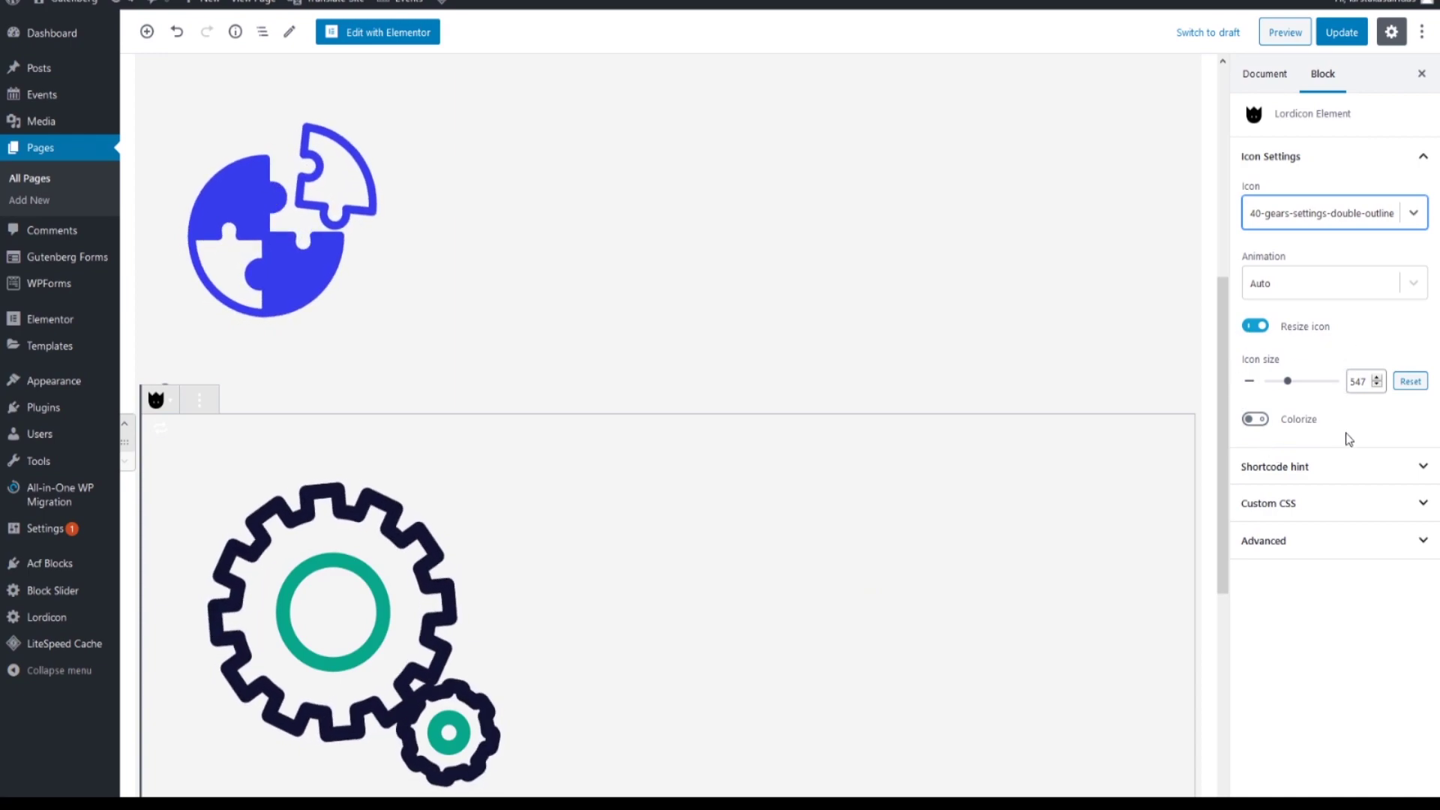
# Step: Enable Colorize on the gear icon and copy the puzzle block's #363cec colour
pyautogui.click(1260, 420)
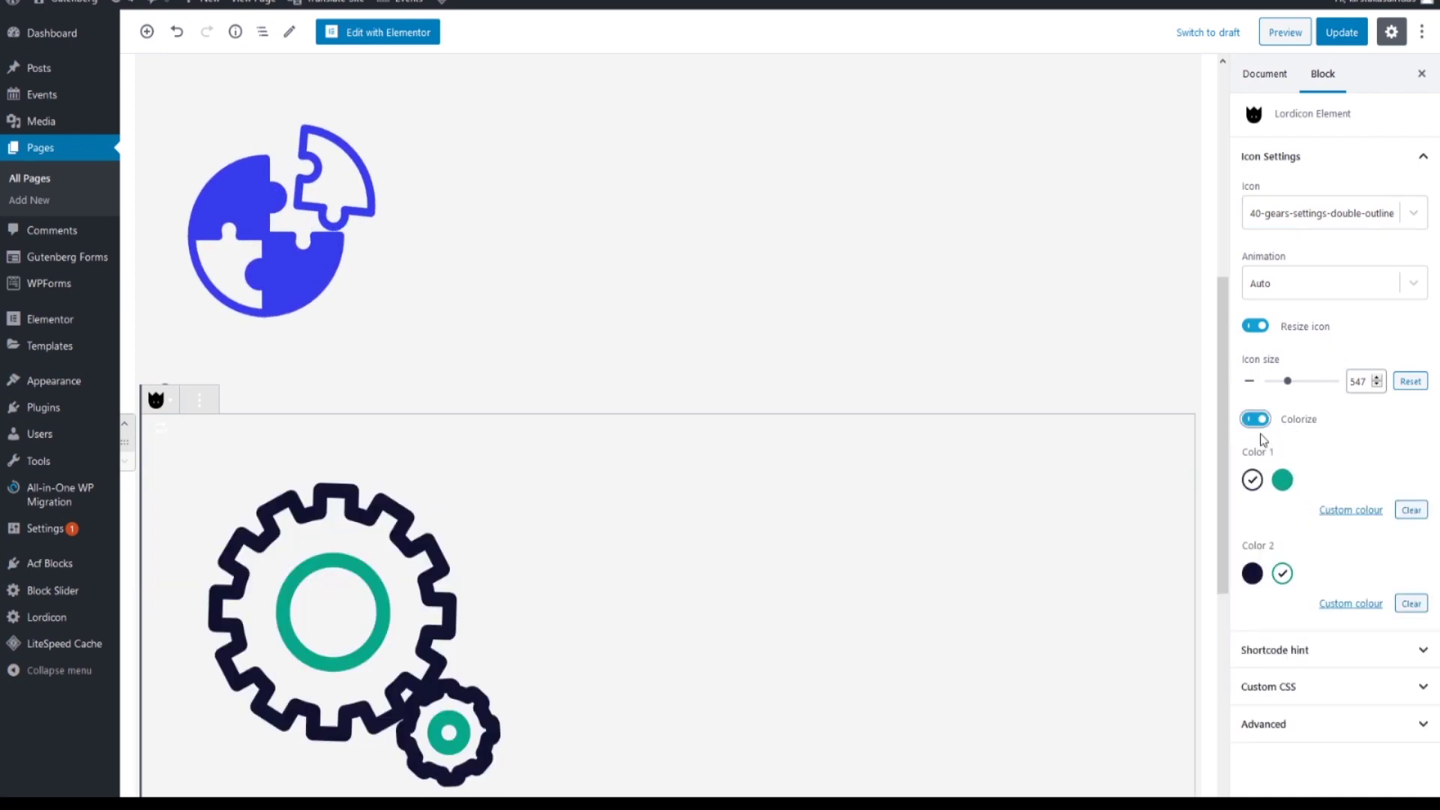
pyautogui.scroll(5, 642, 267)
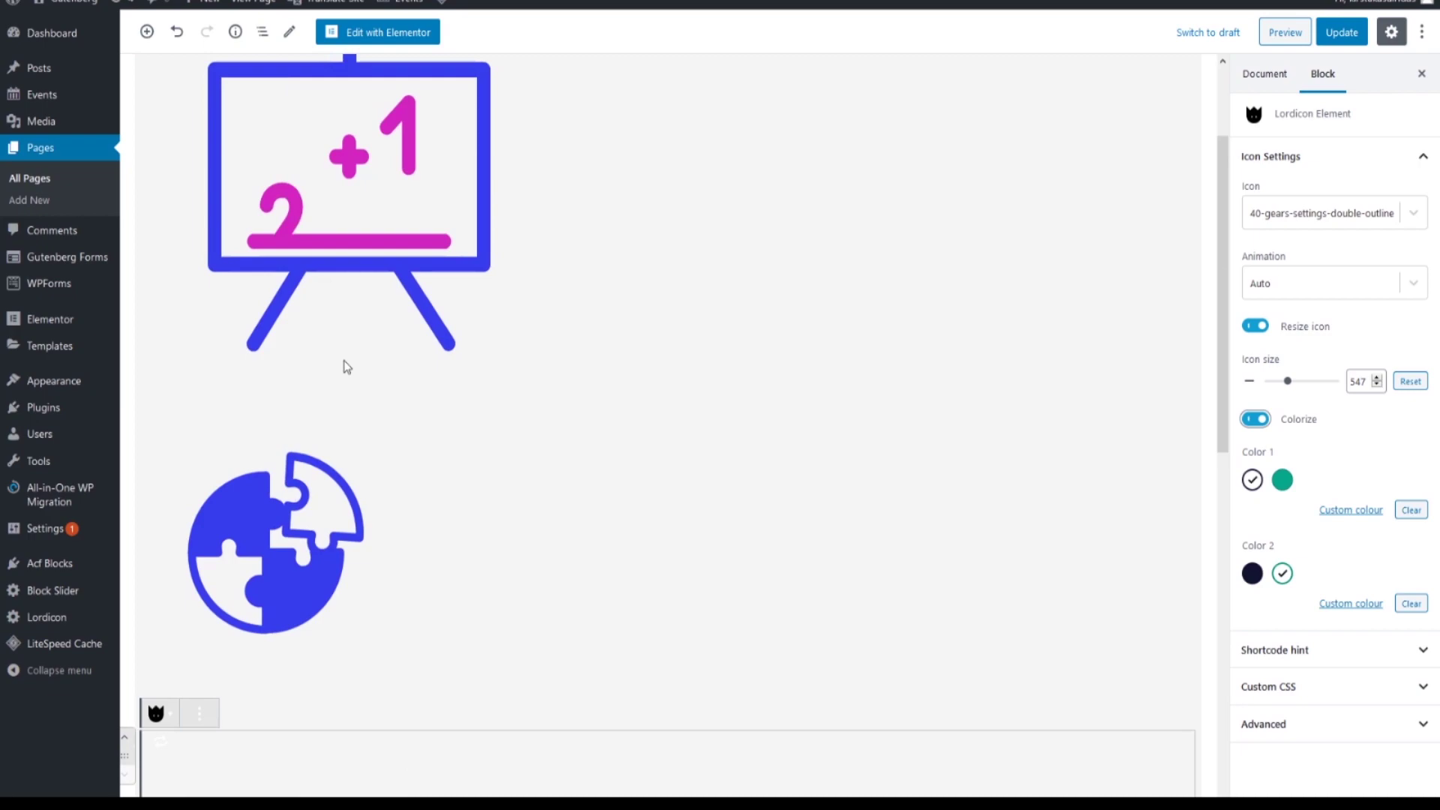
pyautogui.click(390, 526)
pyautogui.scroll(-1, 1327, 450)
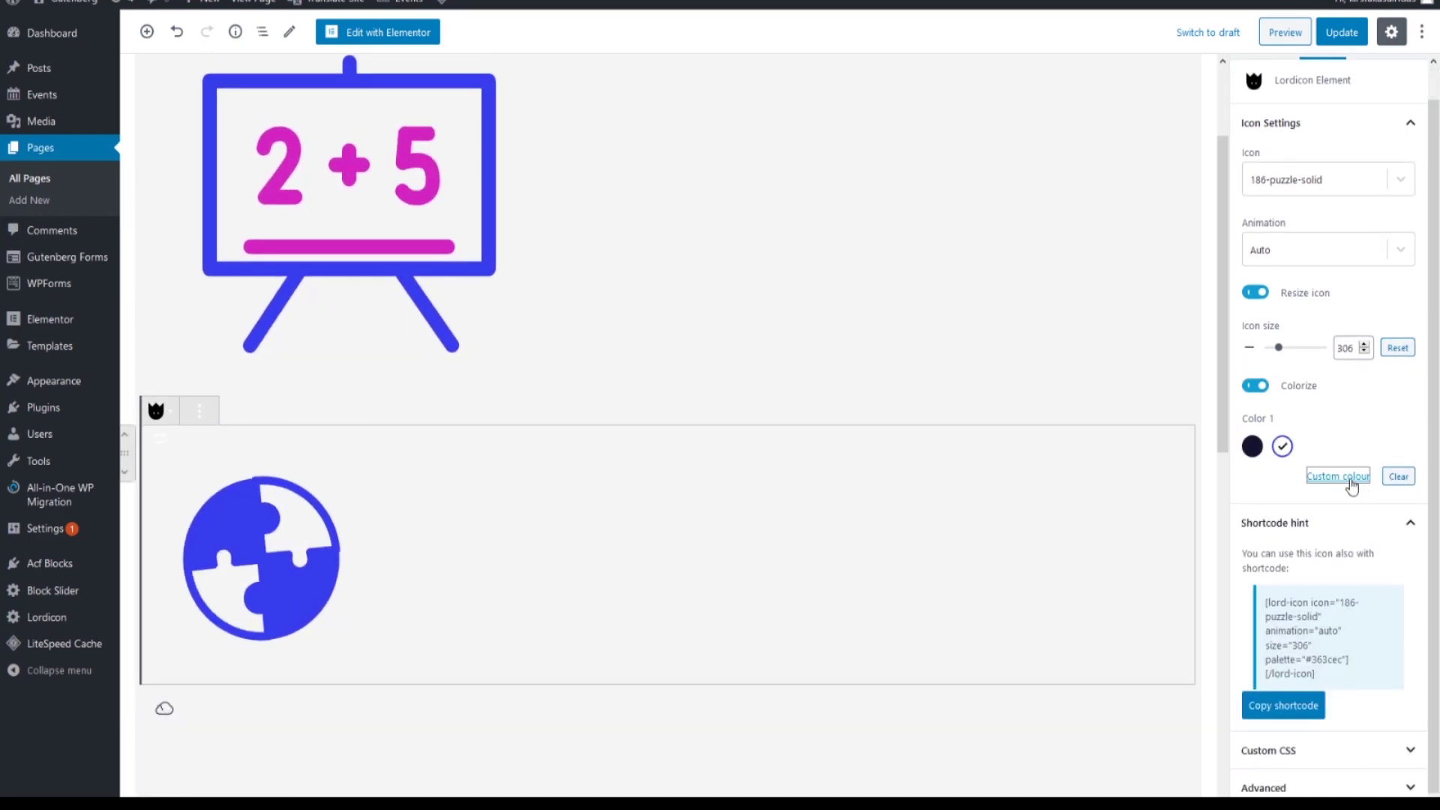
pyautogui.click(1338, 476)
pyautogui.moveTo(1311, 666); pyautogui.dragTo(1217, 680)
pyautogui.hotkey('ctrl', 'c')
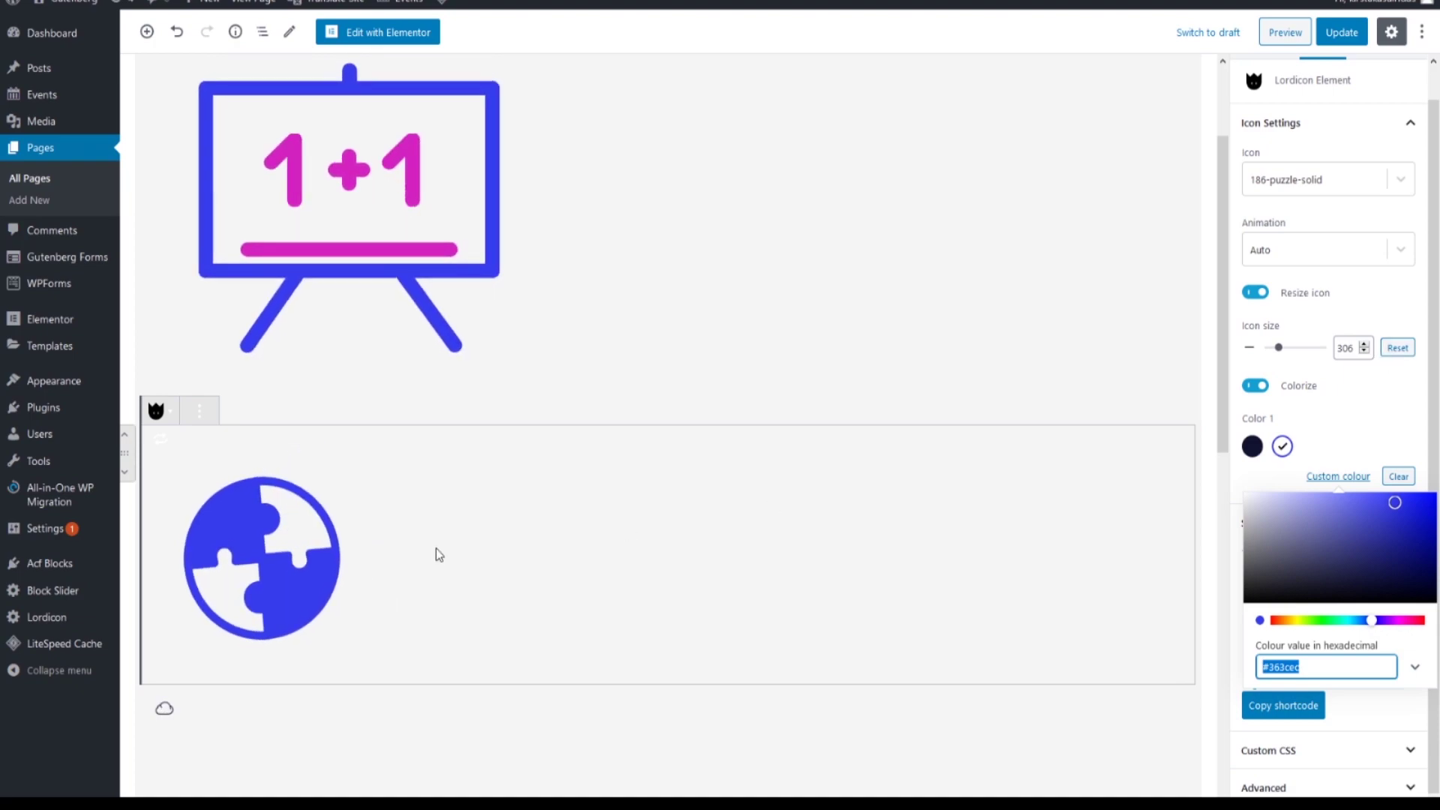
# Step: Paste #363cec into the gear icon's Color 1
pyautogui.scroll(-5, 312, 397)
pyautogui.click(294, 352)
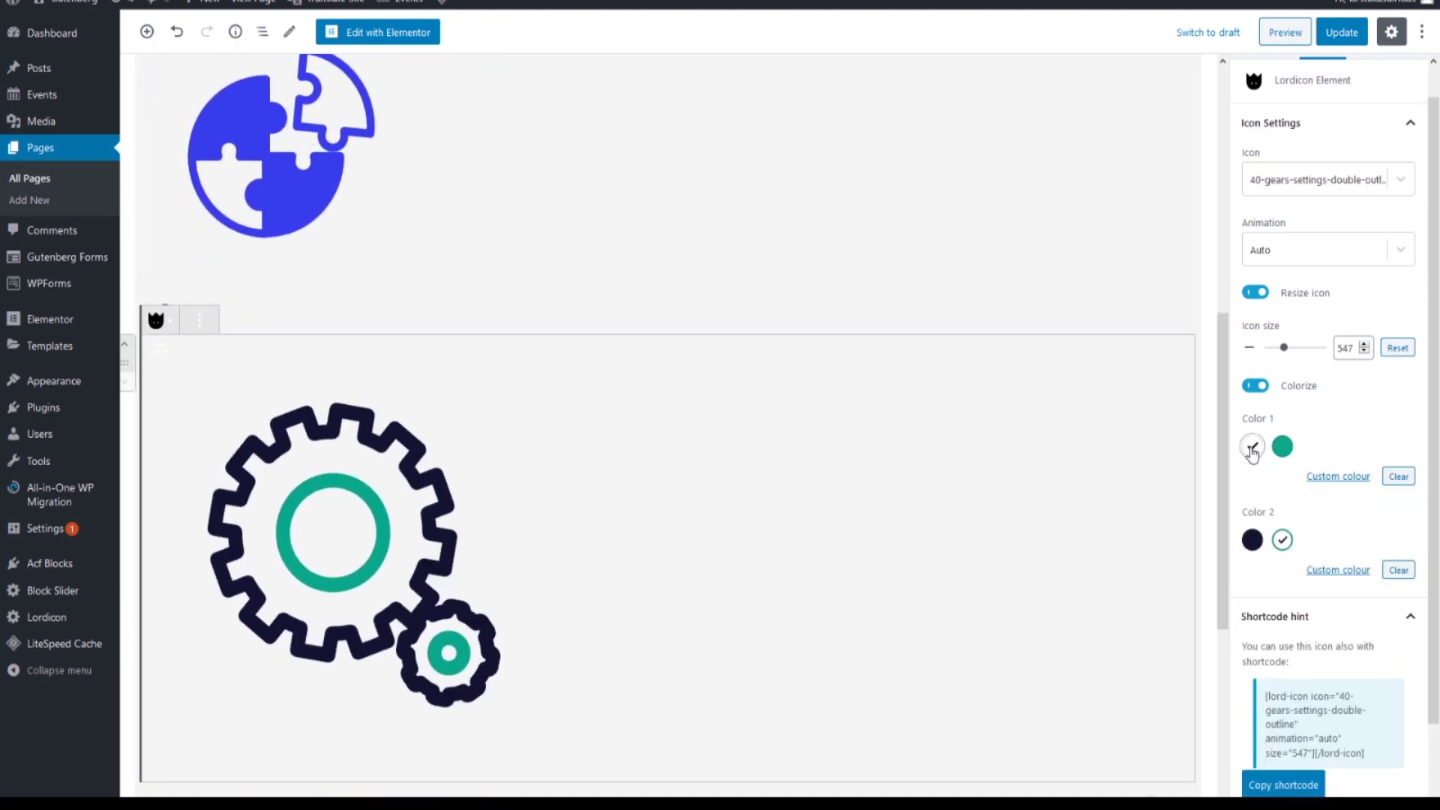
pyautogui.click(1338, 477)
pyautogui.hotkey('ctrl', 'v')
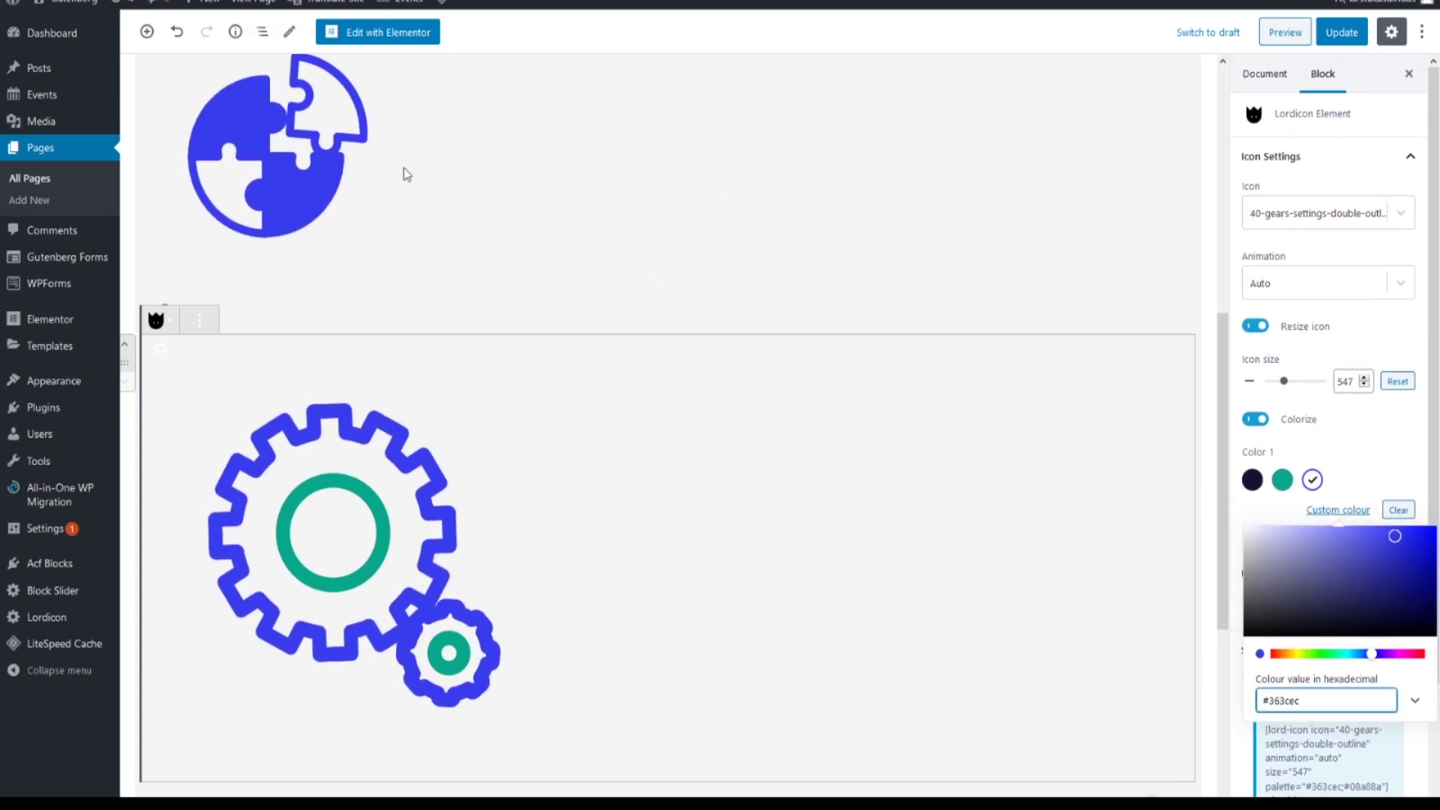
# Step: Apply magenta #d224c1 to the gear's Color 2, undoing the accidental blackboard change
pyautogui.scroll(7, 491, 216)
pyautogui.click(1212, 408)
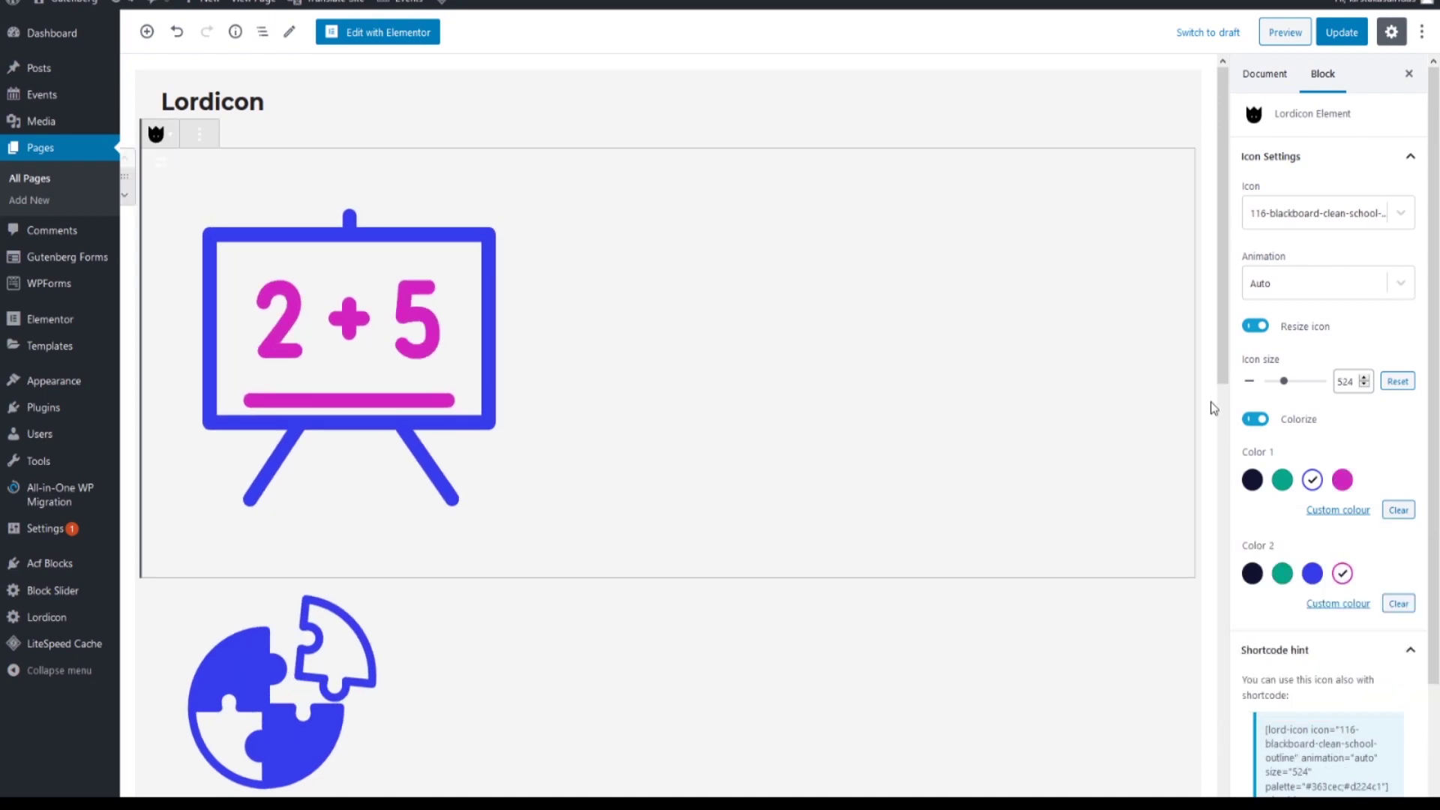
pyautogui.click(1342, 479)
pyautogui.hotkey('ctrl', 'z')
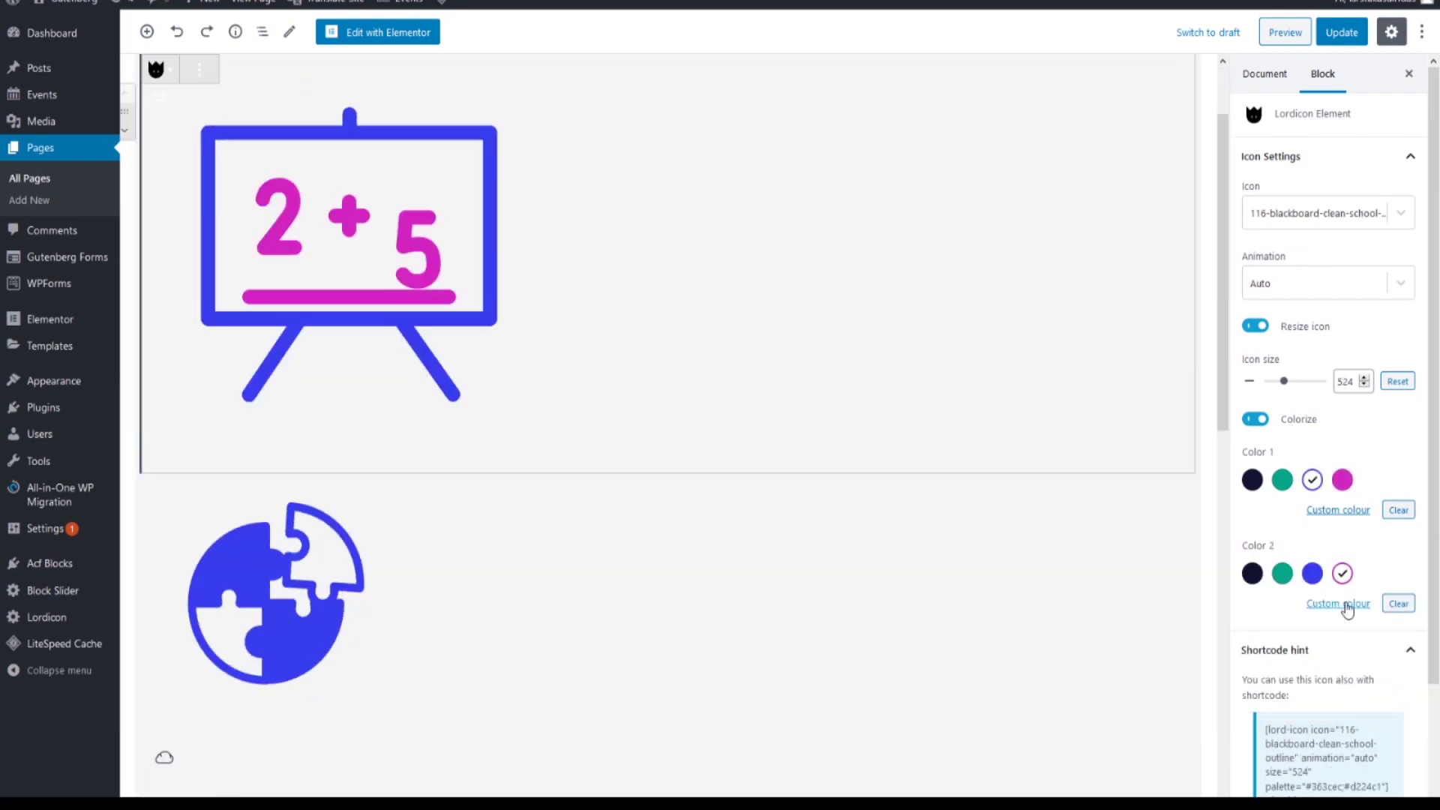
pyautogui.click(1316, 603)
pyautogui.hotkey('ctrl', 'z')
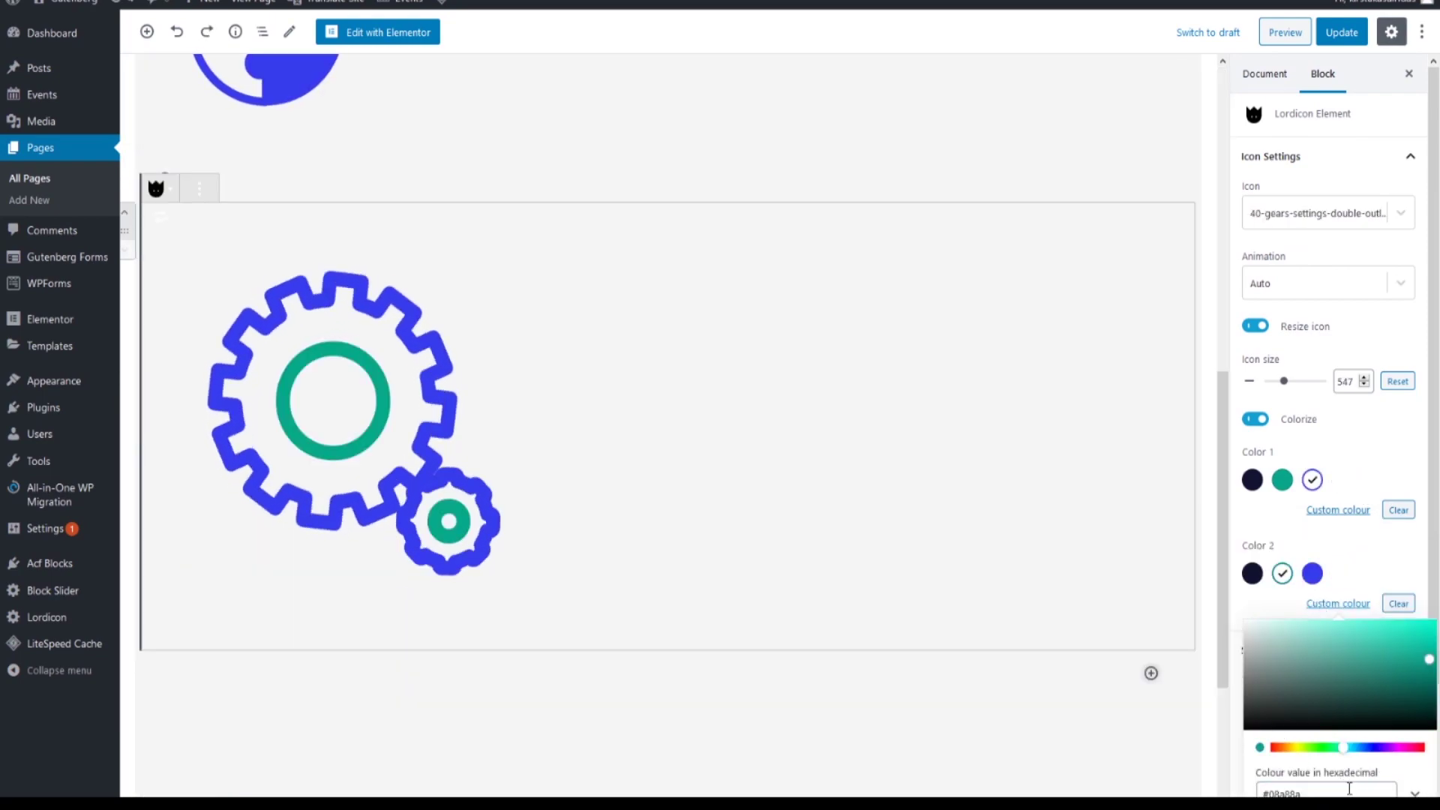
pyautogui.hotkey('ctrl', 'shift', 'z')
pyautogui.scroll(-3, 1057, 623)
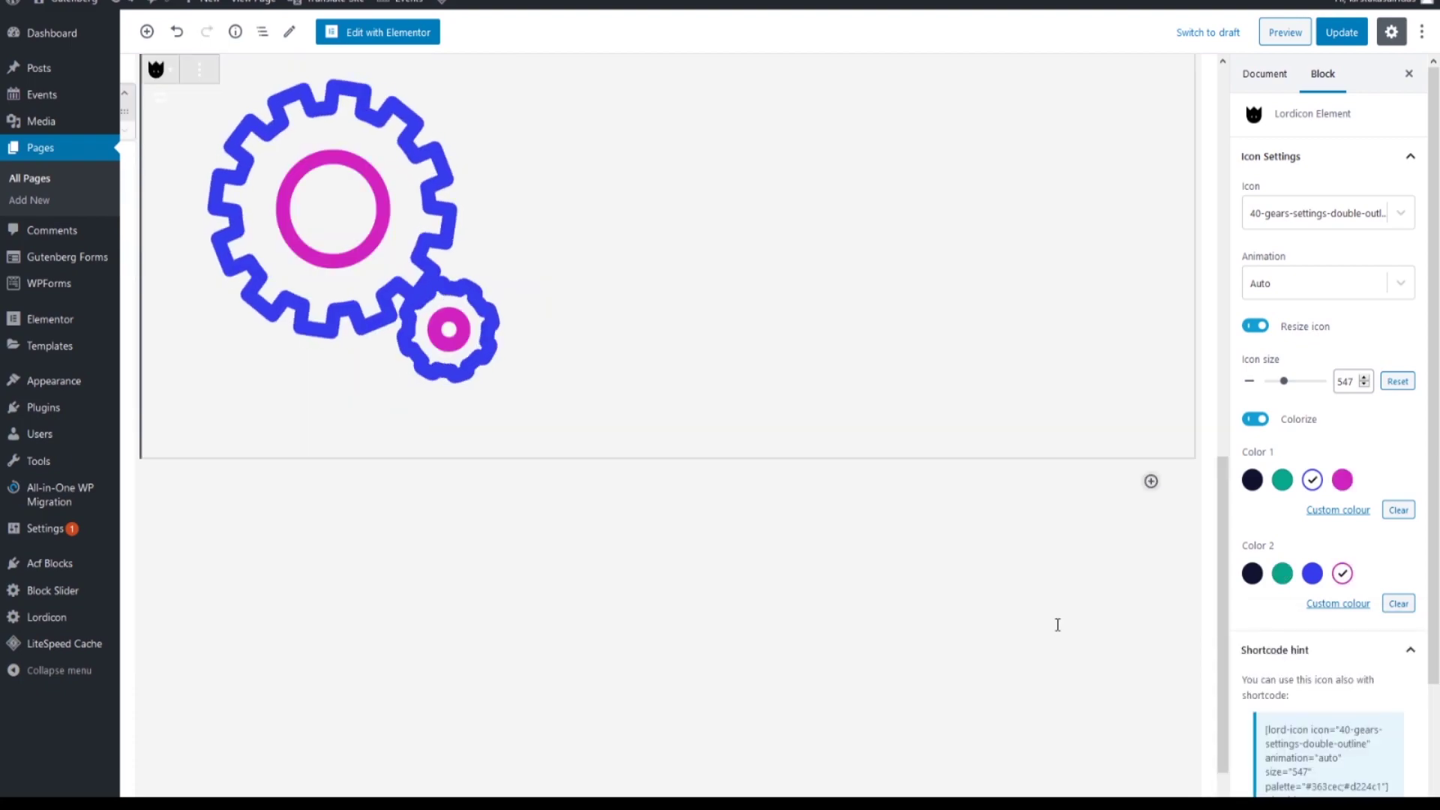
pyautogui.click(1158, 486)
# Step: Insert another Lordicon Element block with the 27-globe-outline icon, found by searching 'globe'
pyautogui.click(1169, 481)
pyautogui.click(1109, 248)
pyautogui.click(1377, 216)
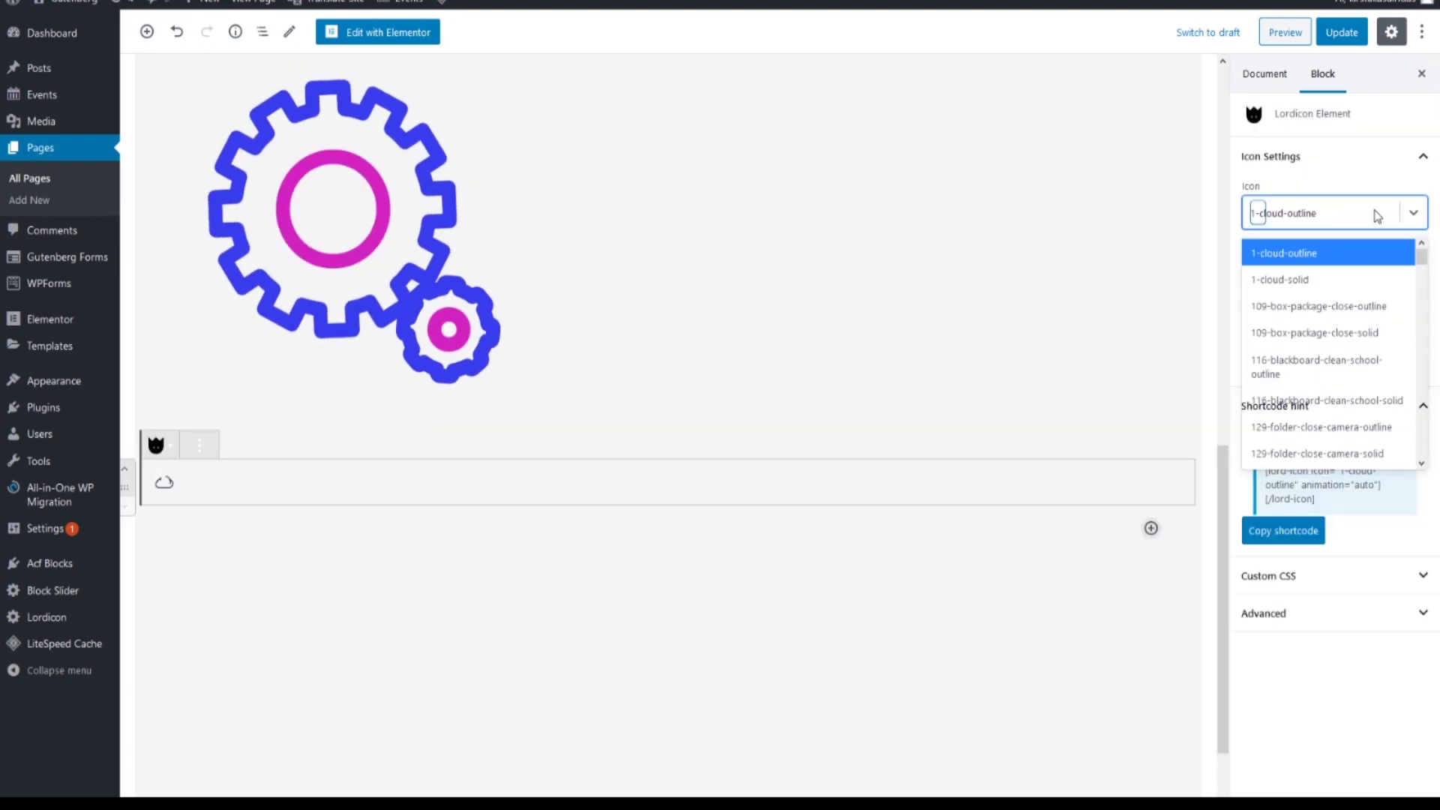
pyautogui.write('globe')
pyautogui.press('Return')
# Step: Resize the globe to 100, colourise it magenta #d224c1, and update the page
pyautogui.click(1313, 331)
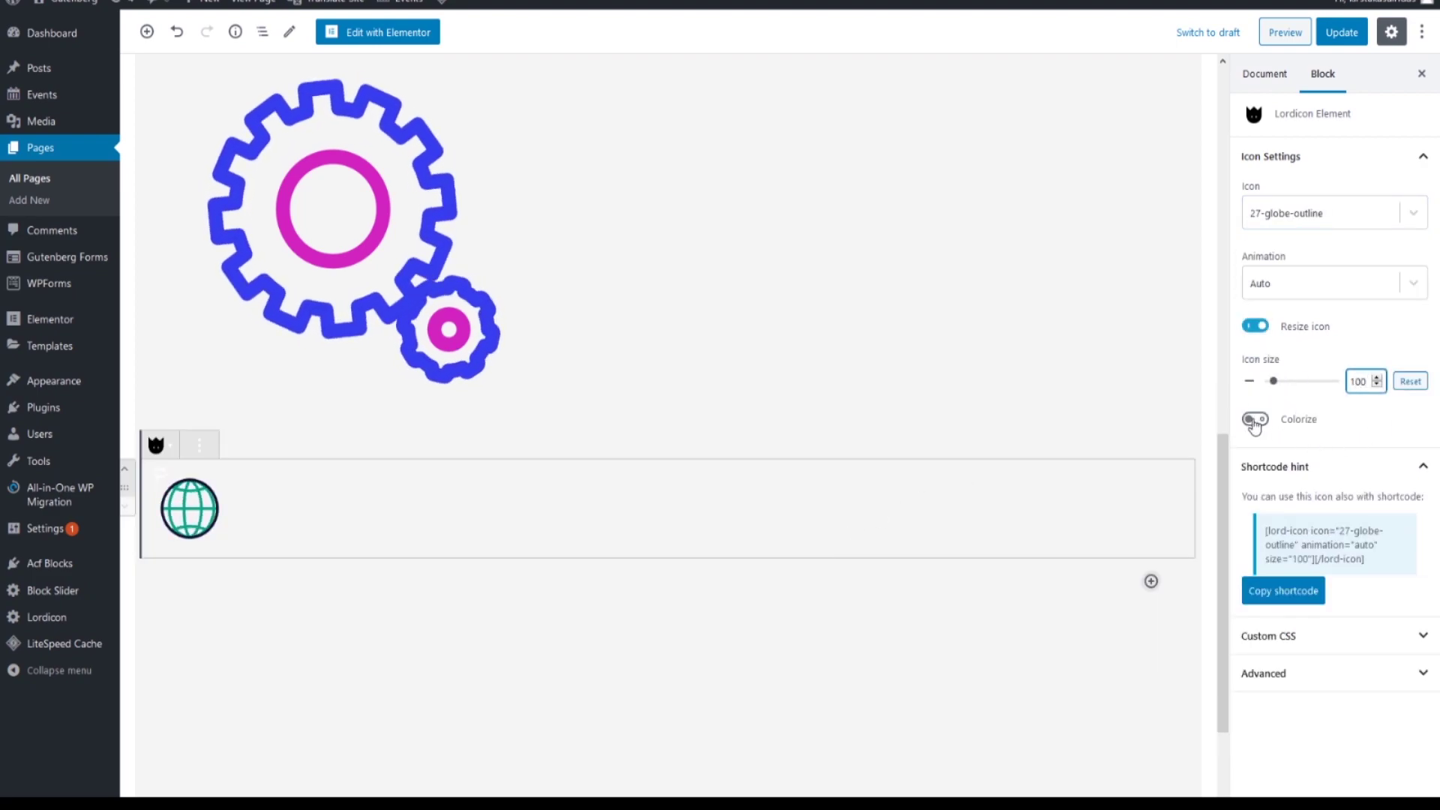
pyautogui.click(1255, 419)
pyautogui.click(1331, 606)
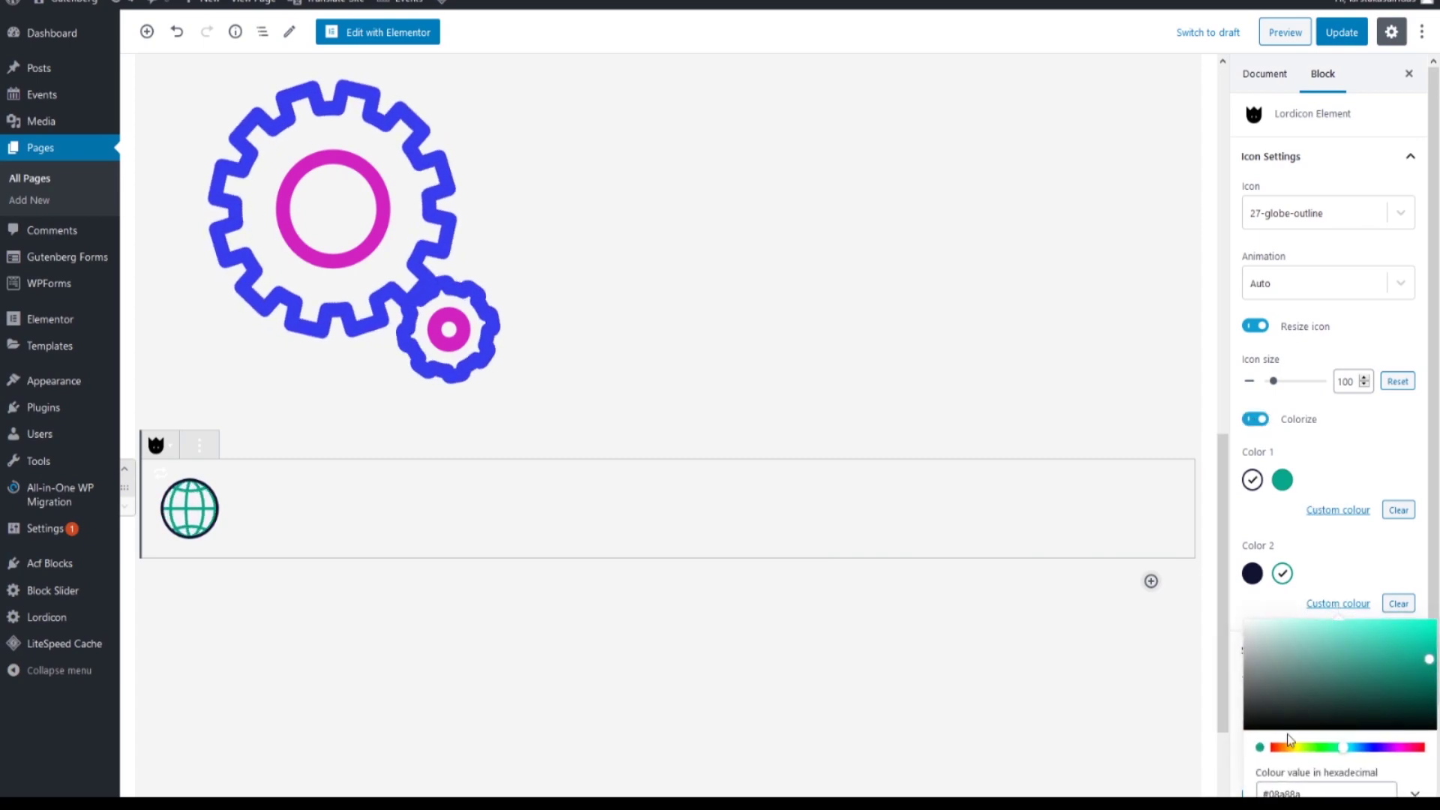
pyautogui.write('#d224c1')
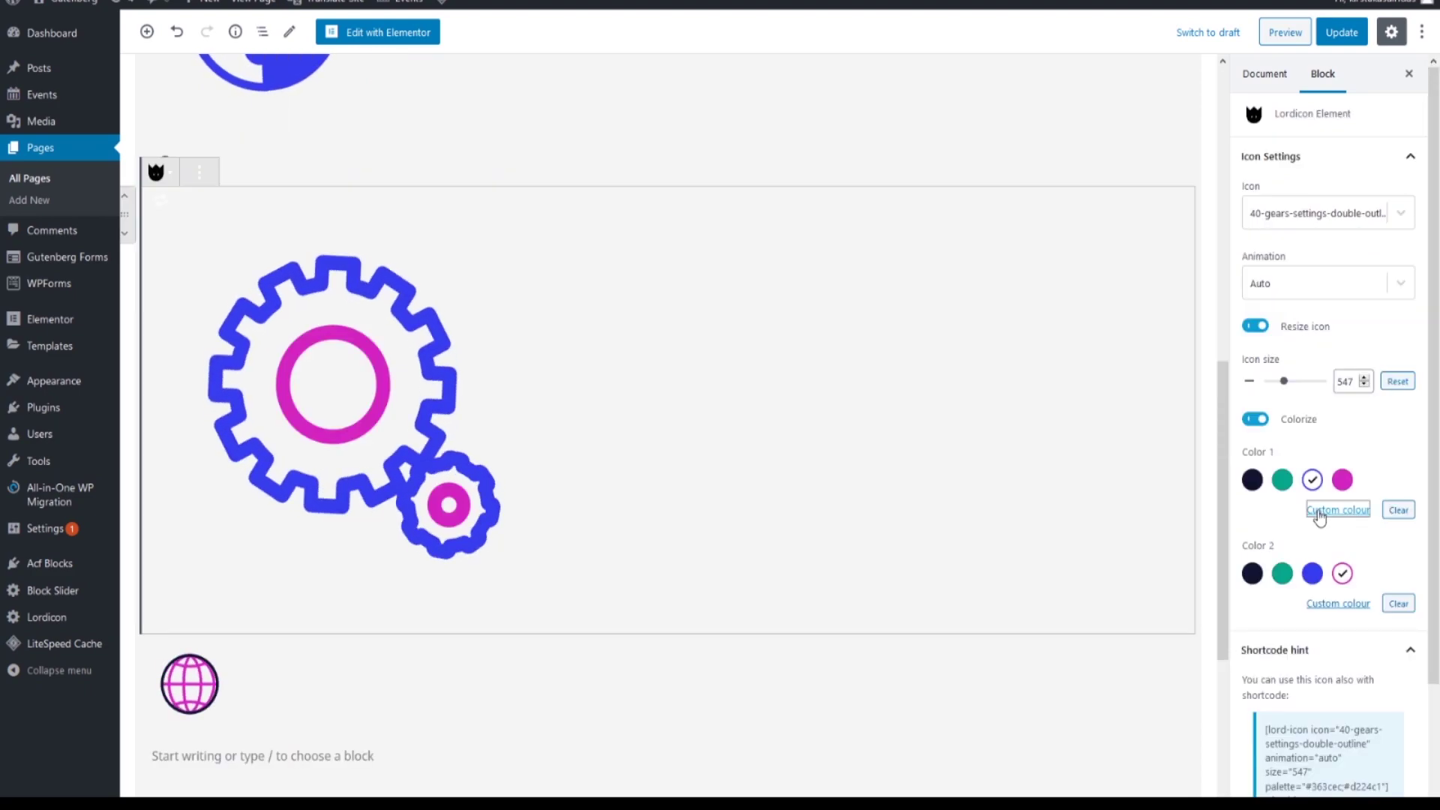
pyautogui.click(1321, 512)
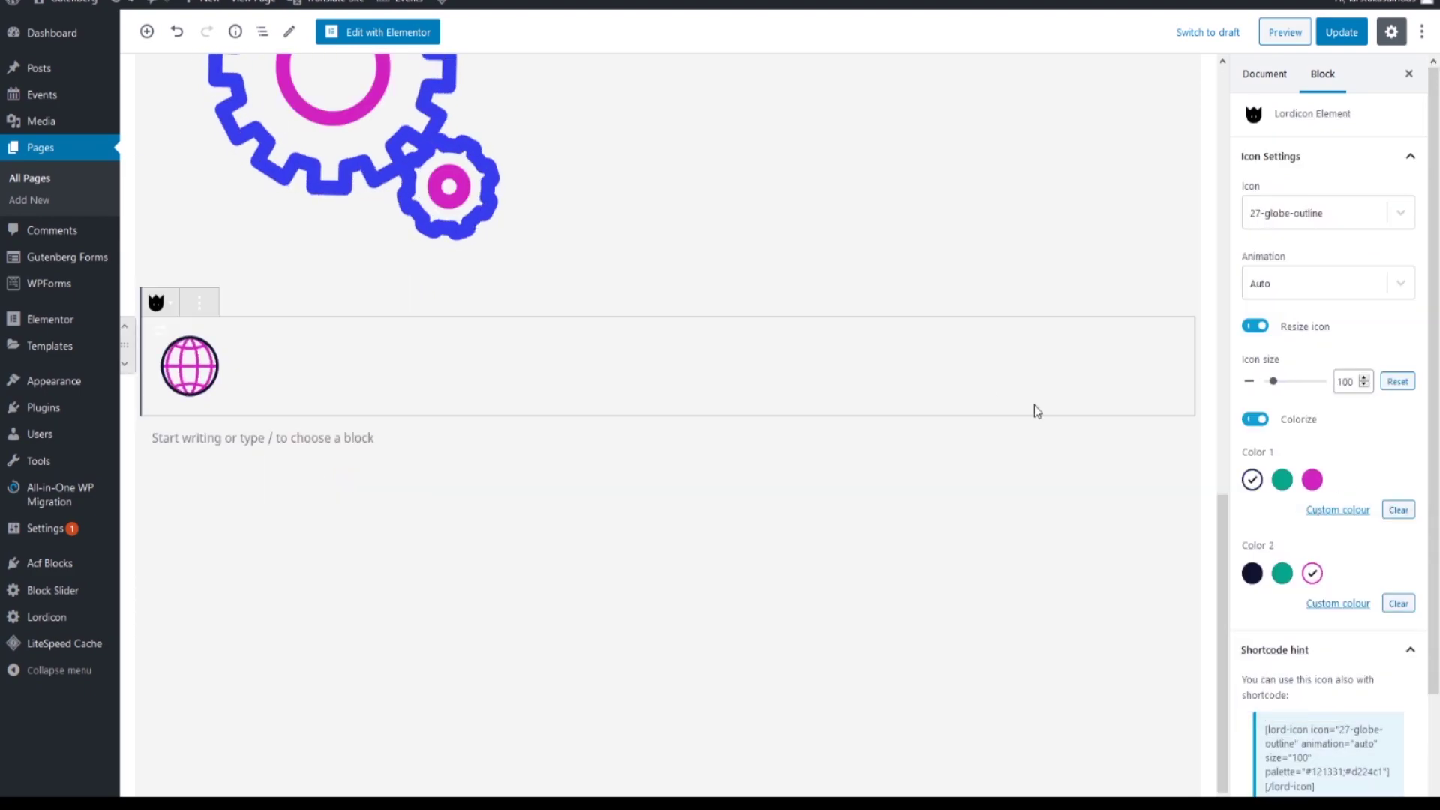
pyautogui.click(1324, 506)
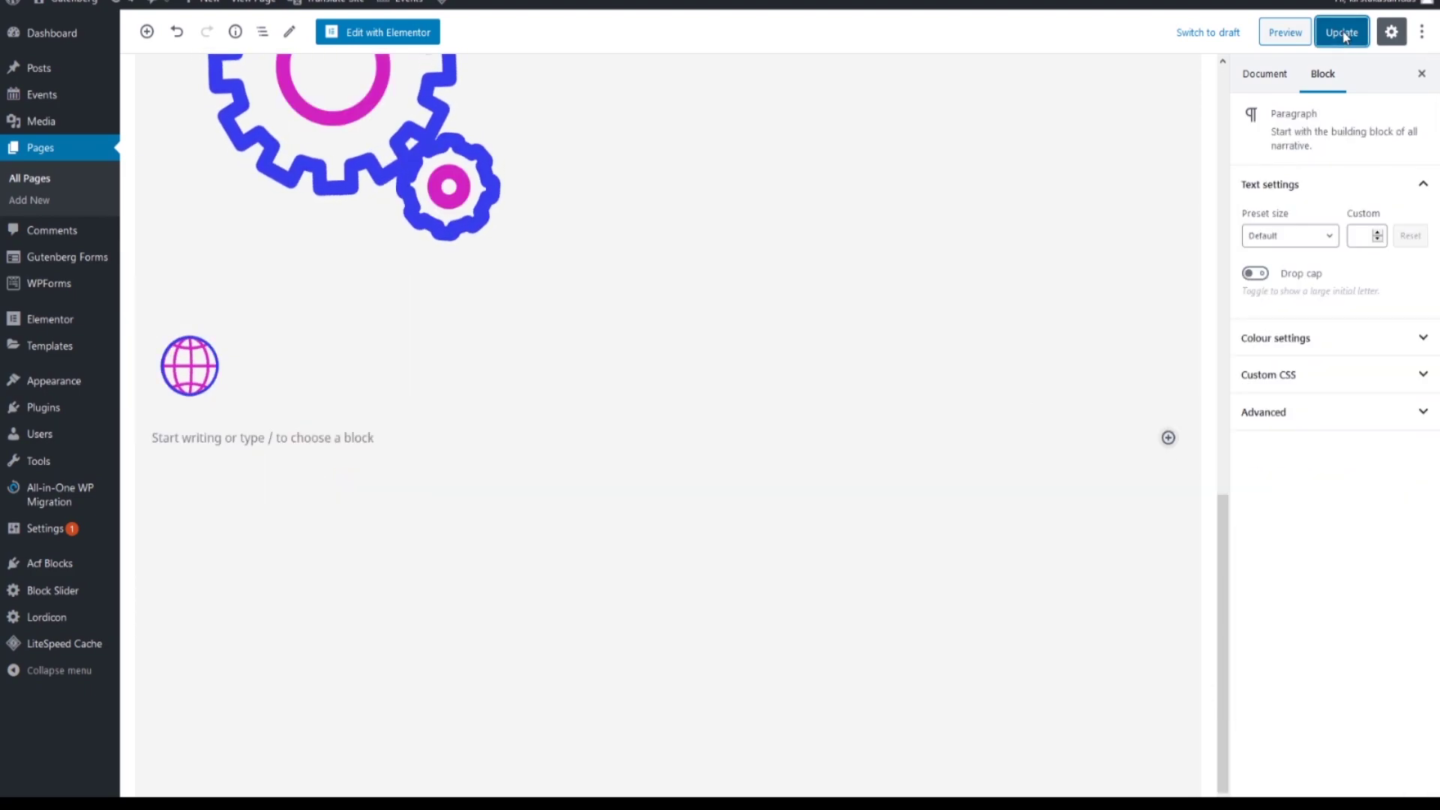
pyautogui.click(1341, 32)
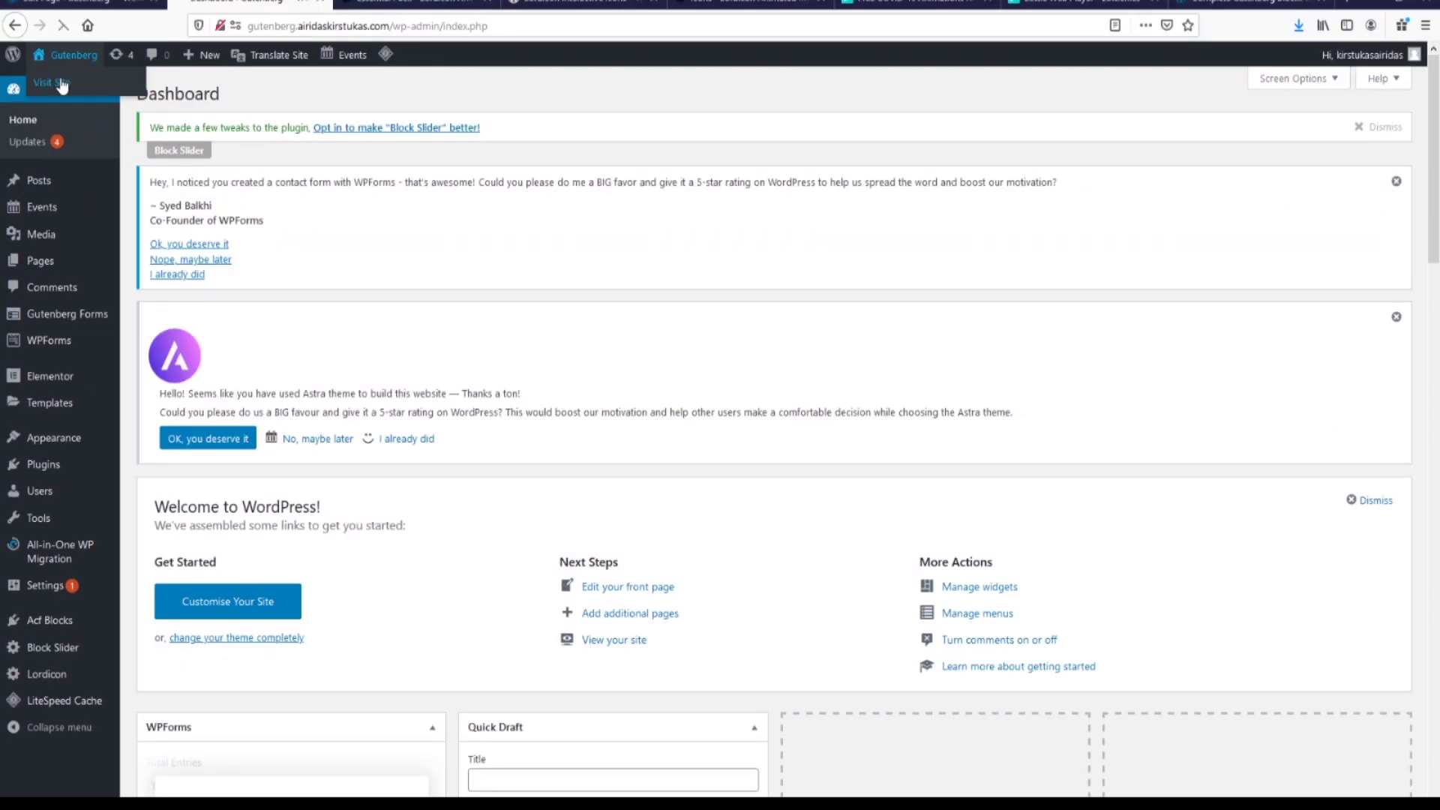
# Step: Open the front page in Elementor and insert the 'Our services' block from the template Library
pyautogui.click(62, 87)
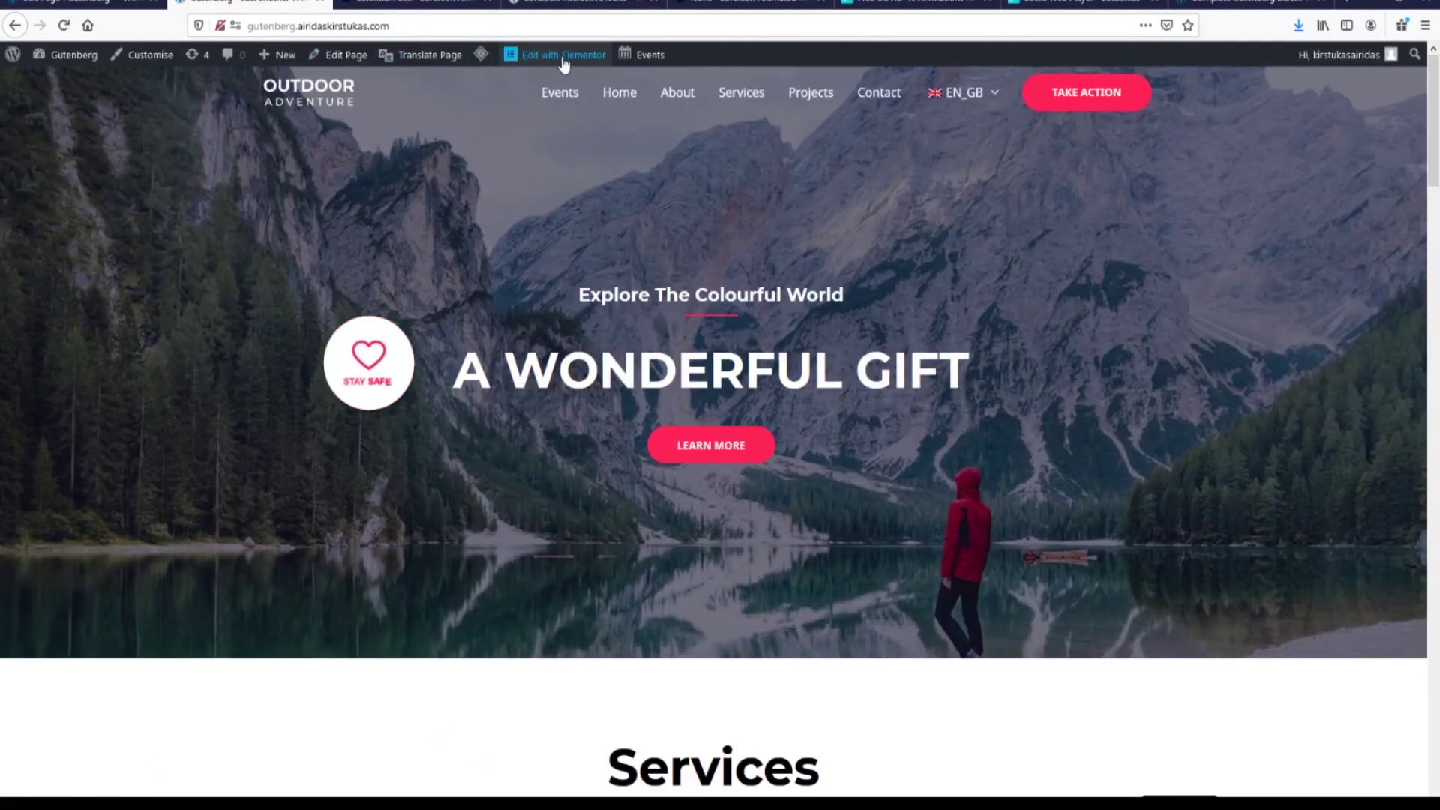
pyautogui.click(563, 65)
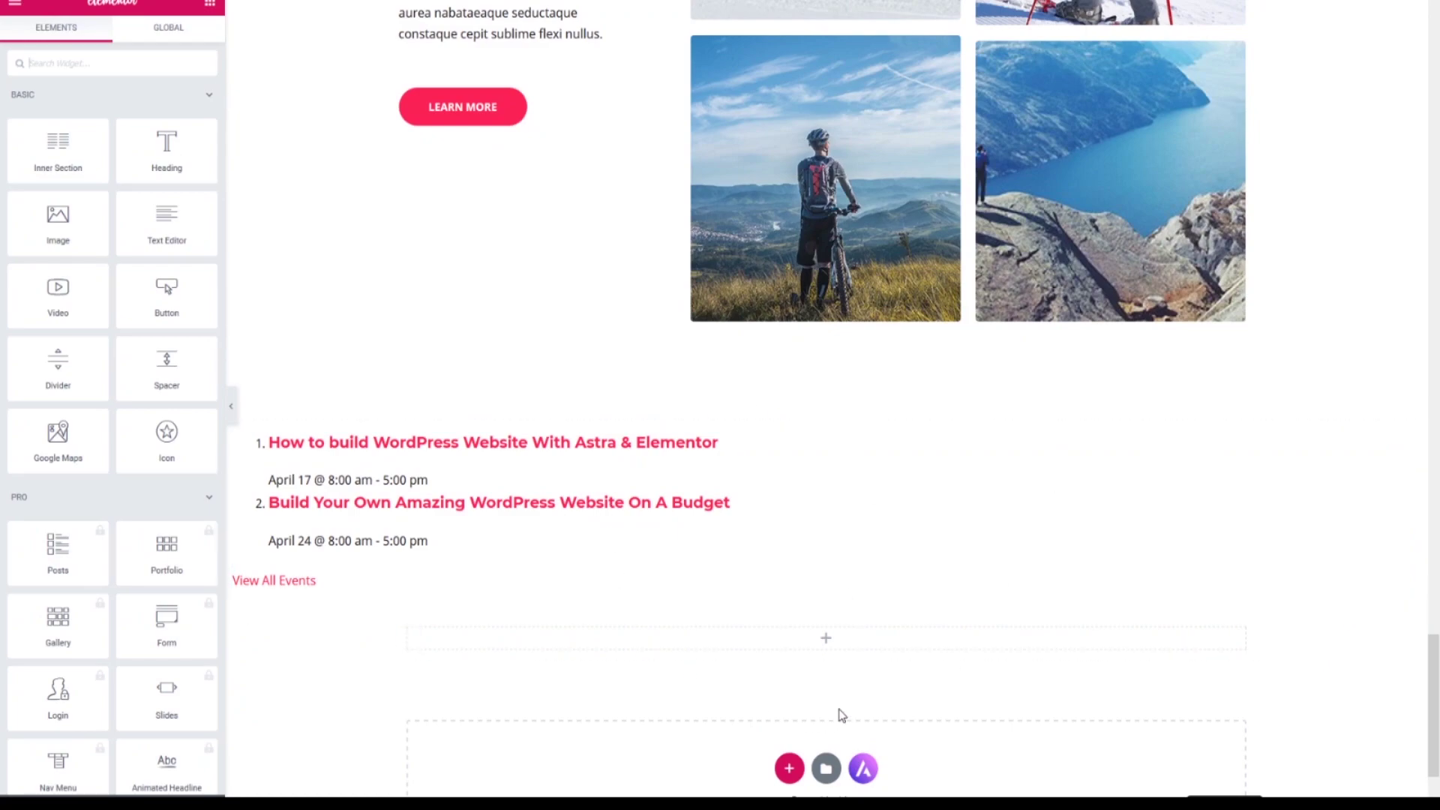
pyautogui.click(827, 768)
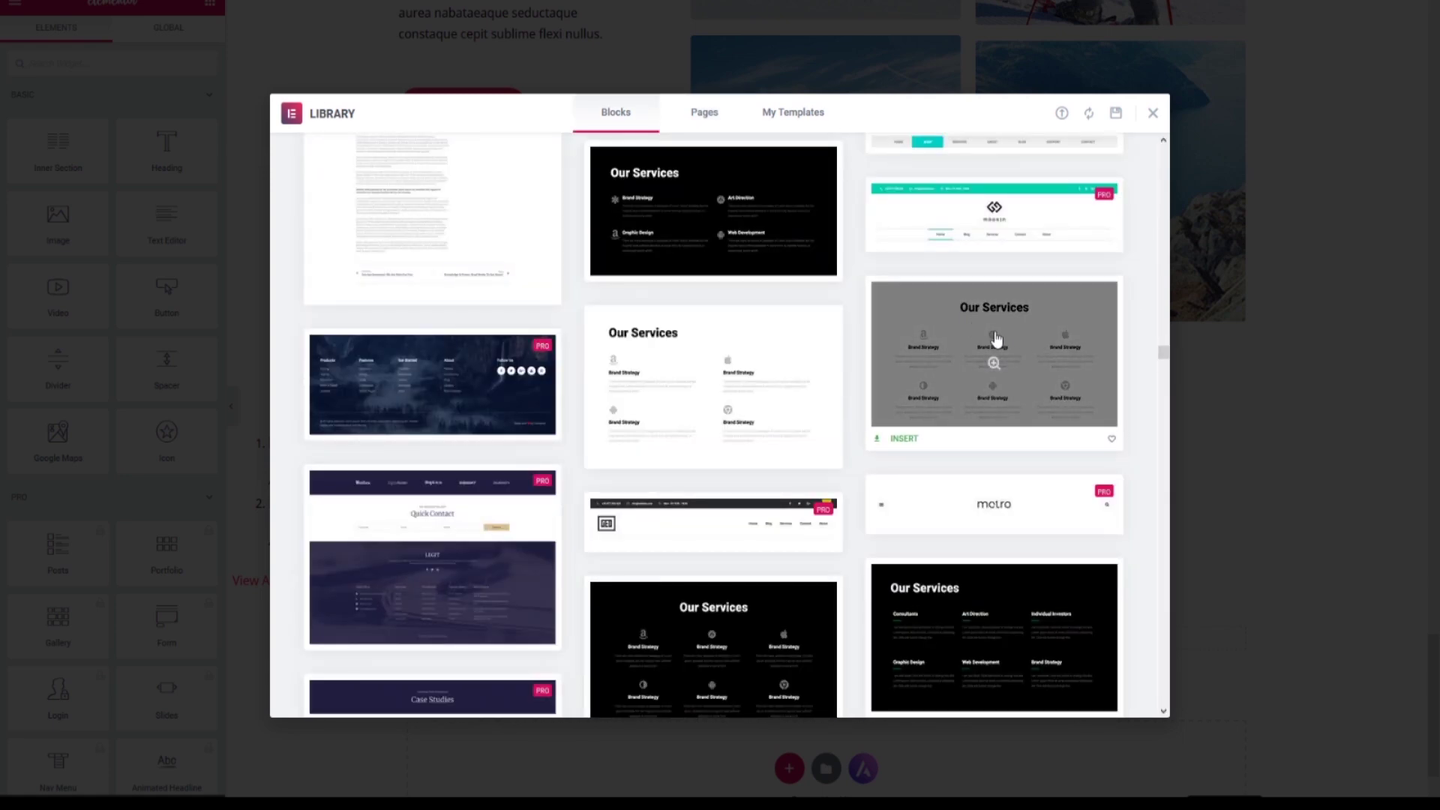
pyautogui.click(995, 339)
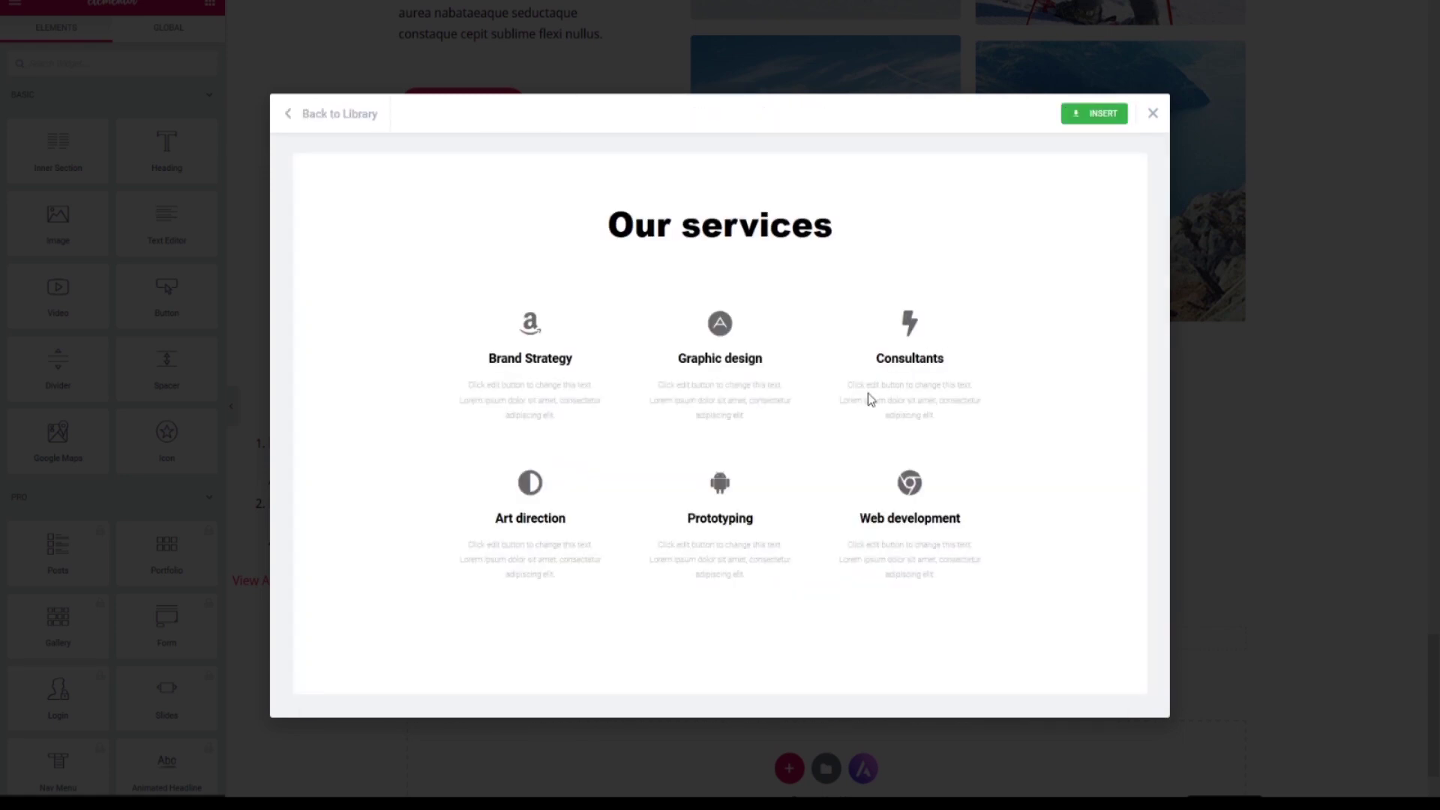
pyautogui.click(1100, 118)
# Step: Duplicate the Our services section and delete its Brand Strategy column
pyautogui.rightClick(827, 176)
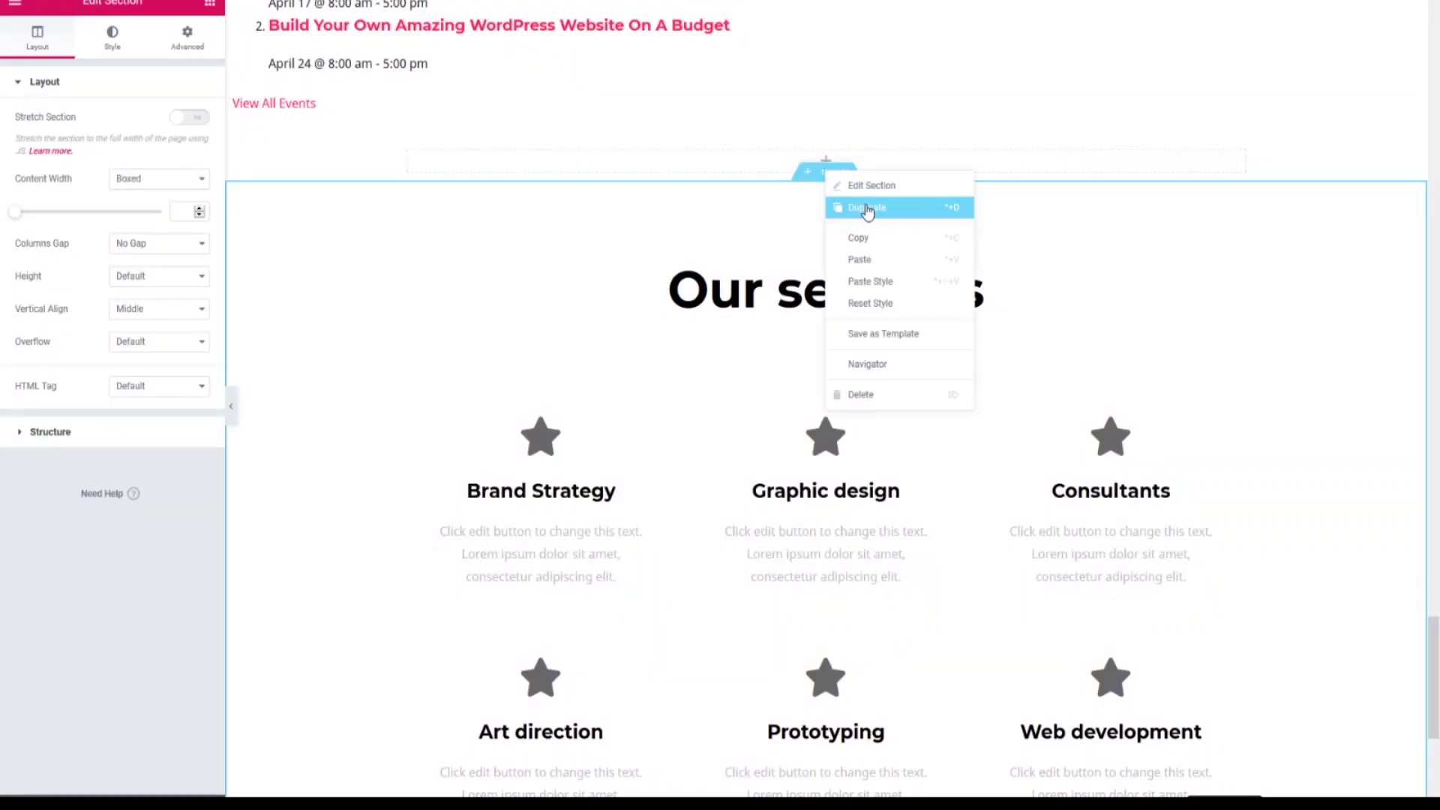
pyautogui.click(869, 208)
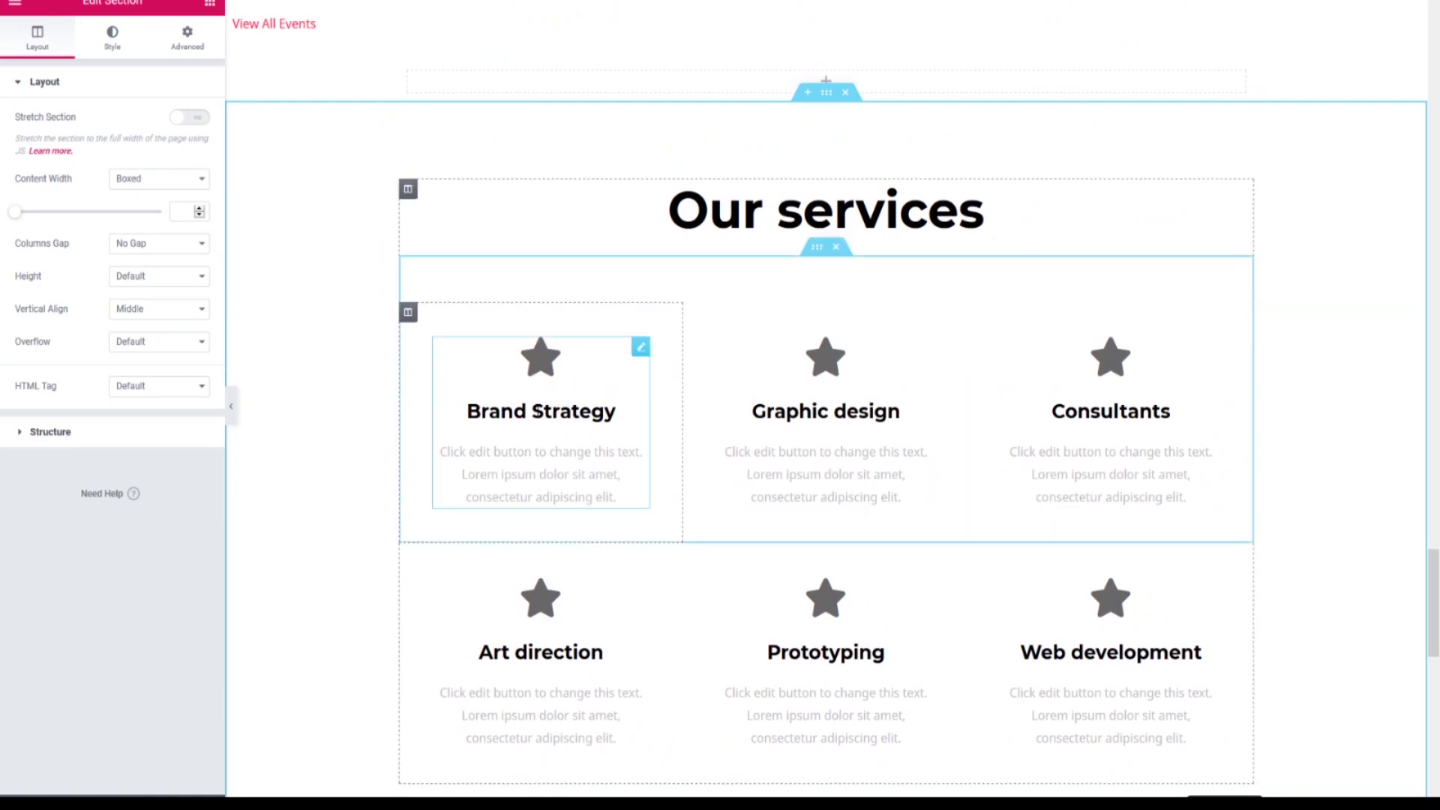
pyautogui.rightClick(408, 313)
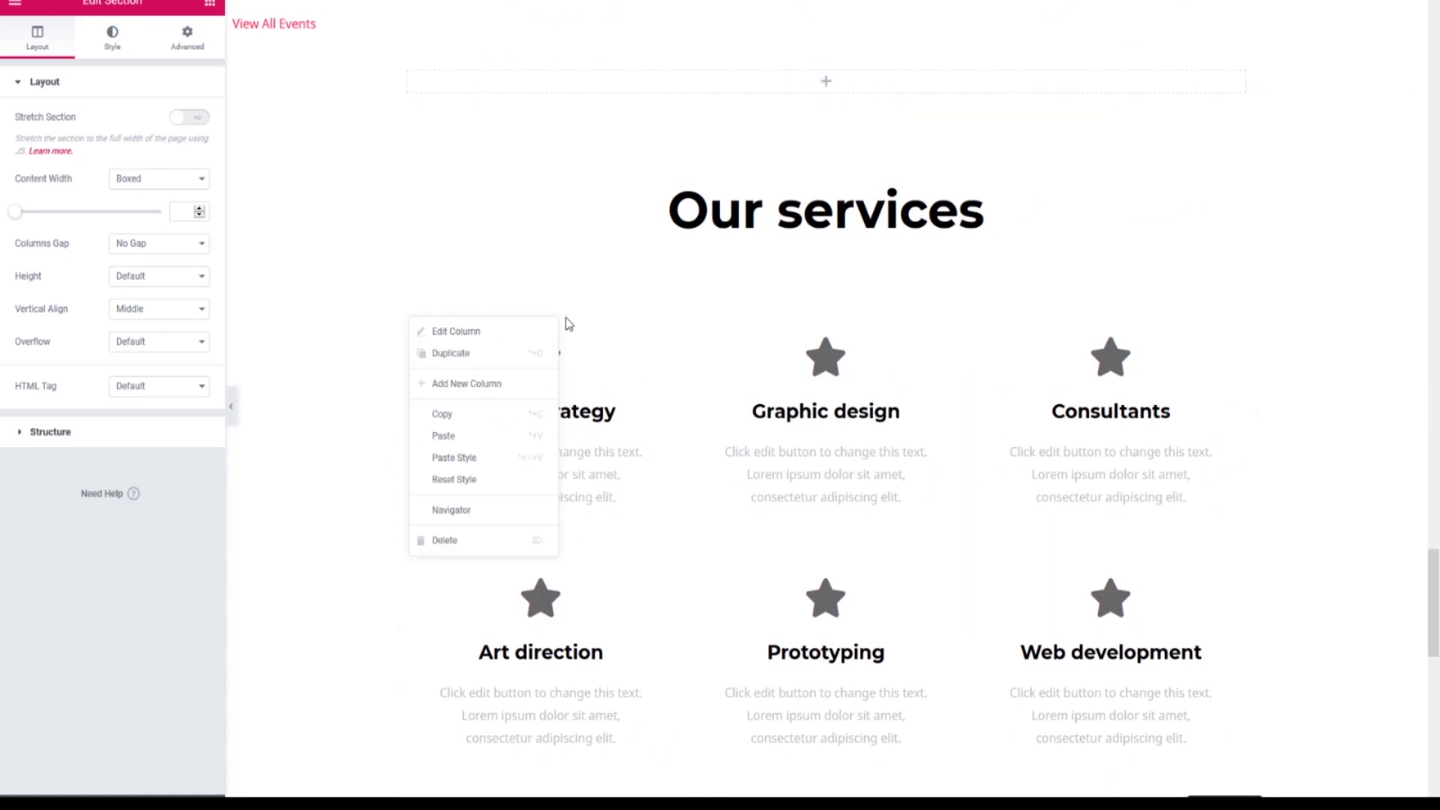
pyautogui.click(487, 542)
# Step: Add a new middle column and drop a Shortcode widget, found by searching 'sh', into it
pyautogui.rightClick(417, 319)
pyautogui.click(455, 377)
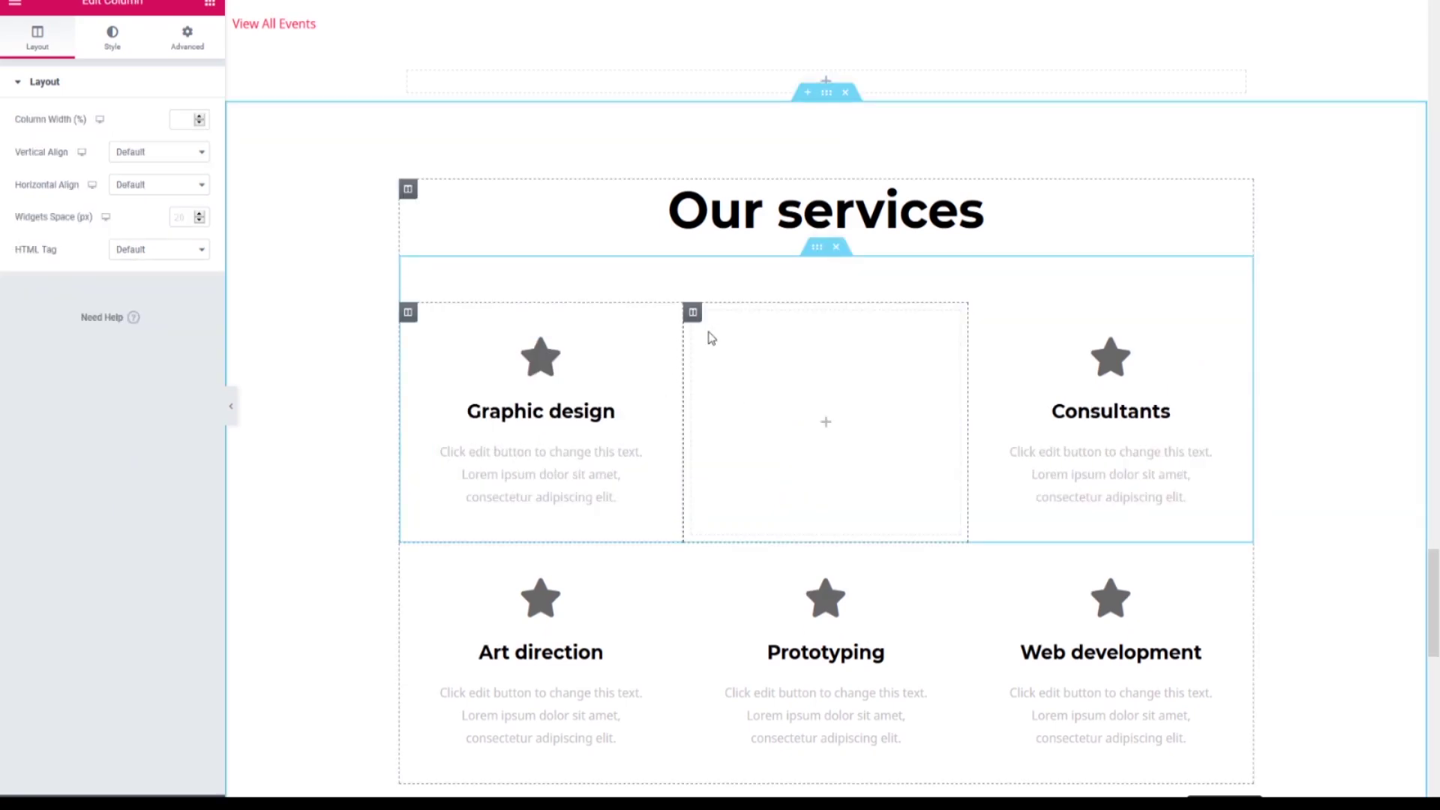
pyautogui.click(211, 4)
pyautogui.write('sh')
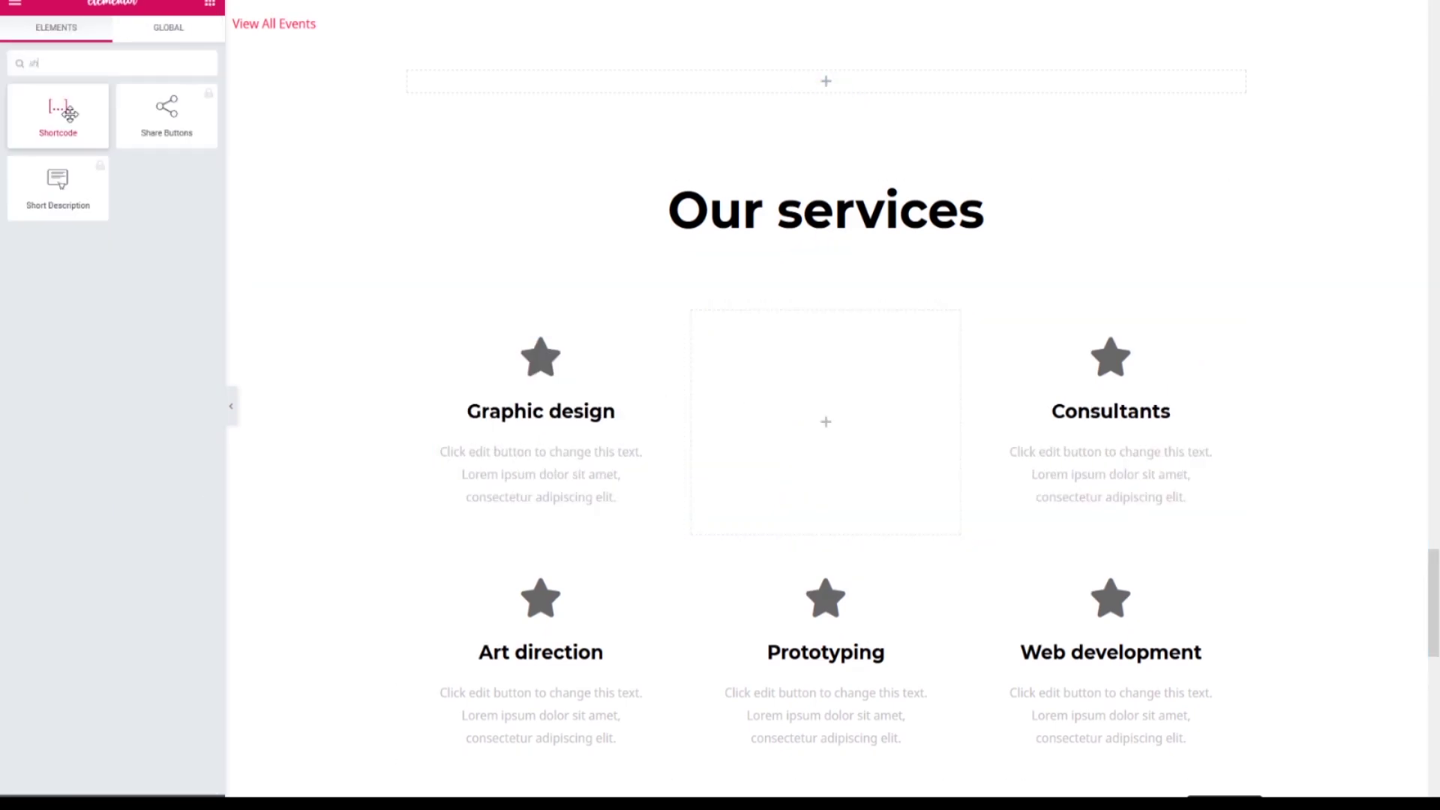
pyautogui.moveTo(70, 113); pyautogui.dragTo(822, 388)
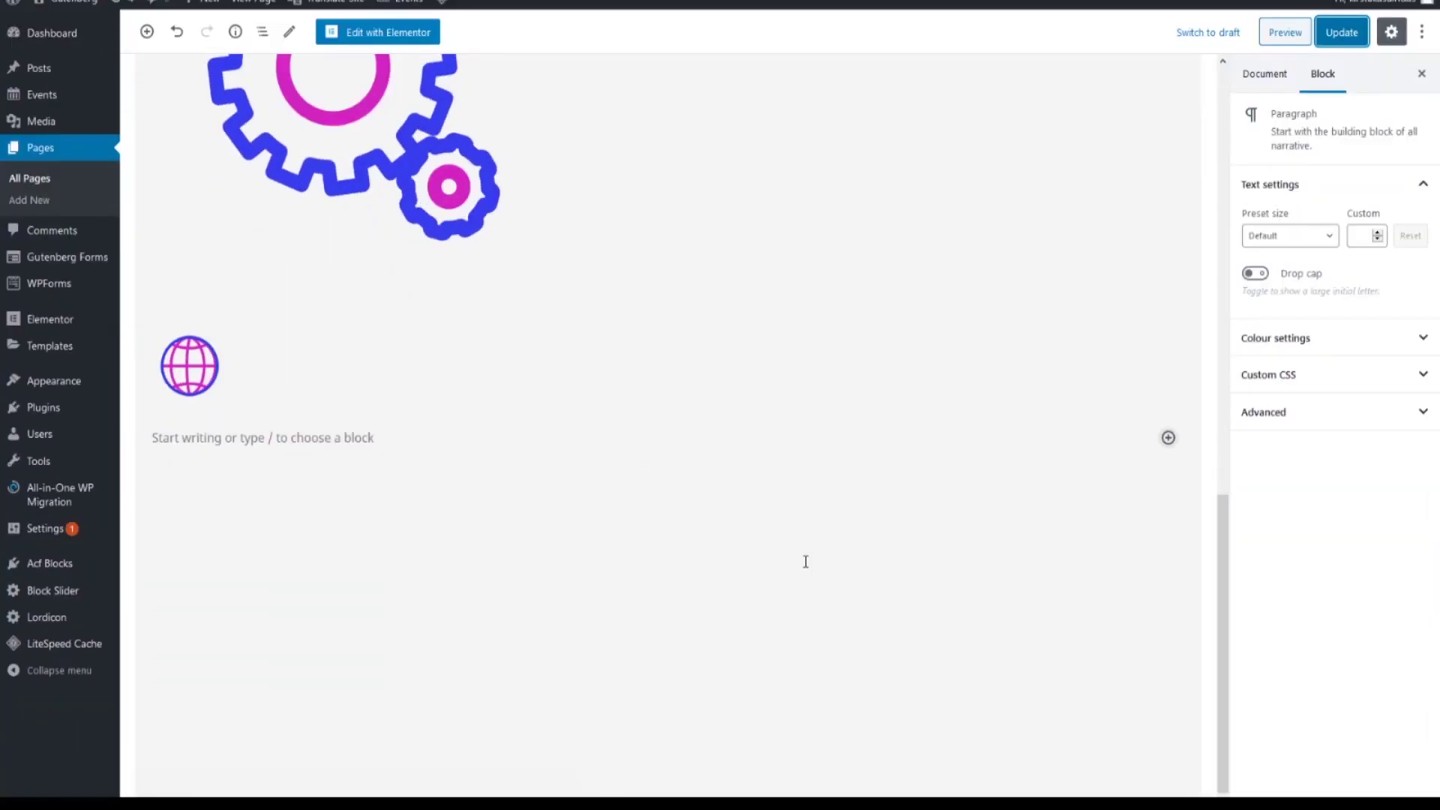
# Step: Paste the gears Lordicon shortcode into the Shortcode widget and change its size to 75
pyautogui.scroll(5, 803, 563)
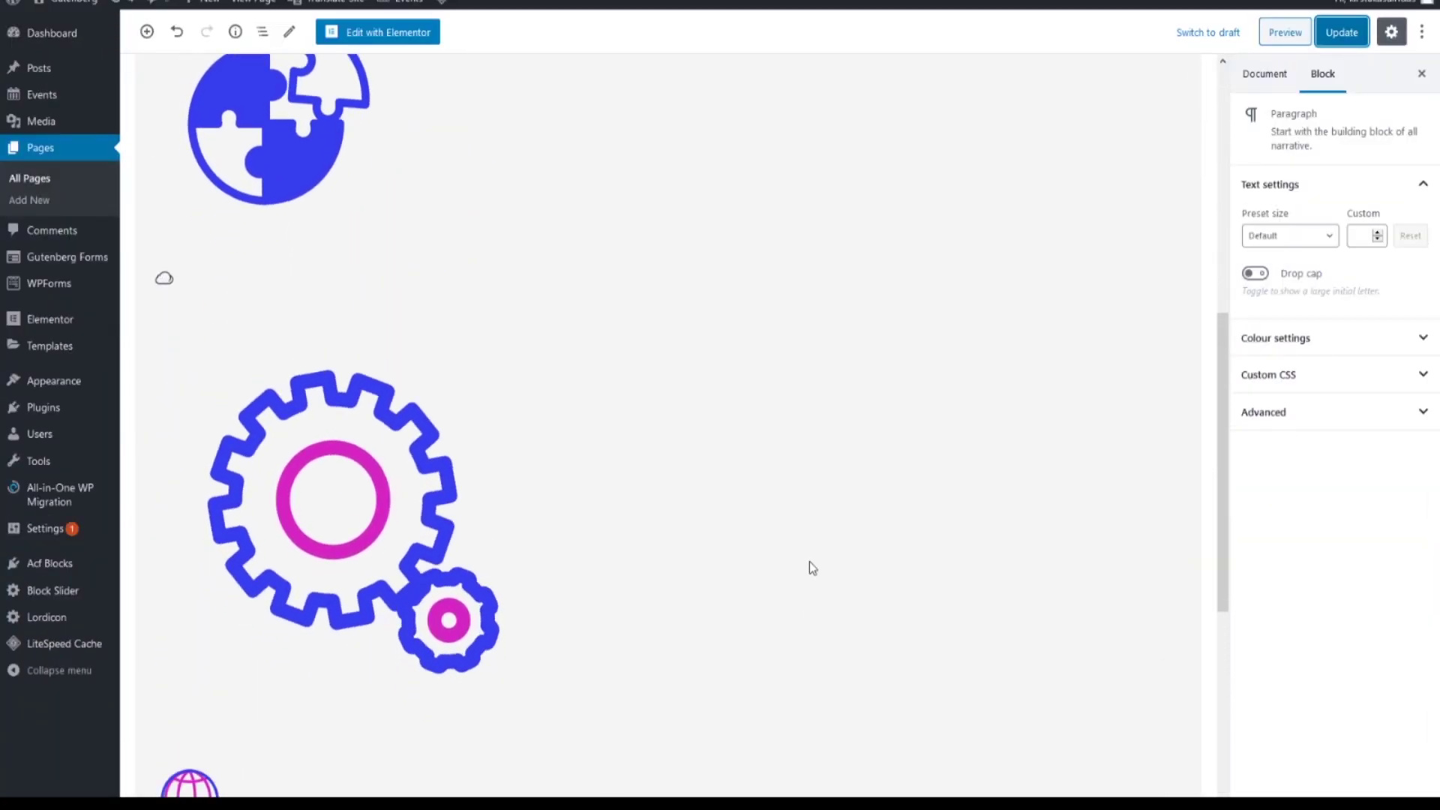
pyautogui.scroll(-2, 808, 561)
pyautogui.click(856, 325)
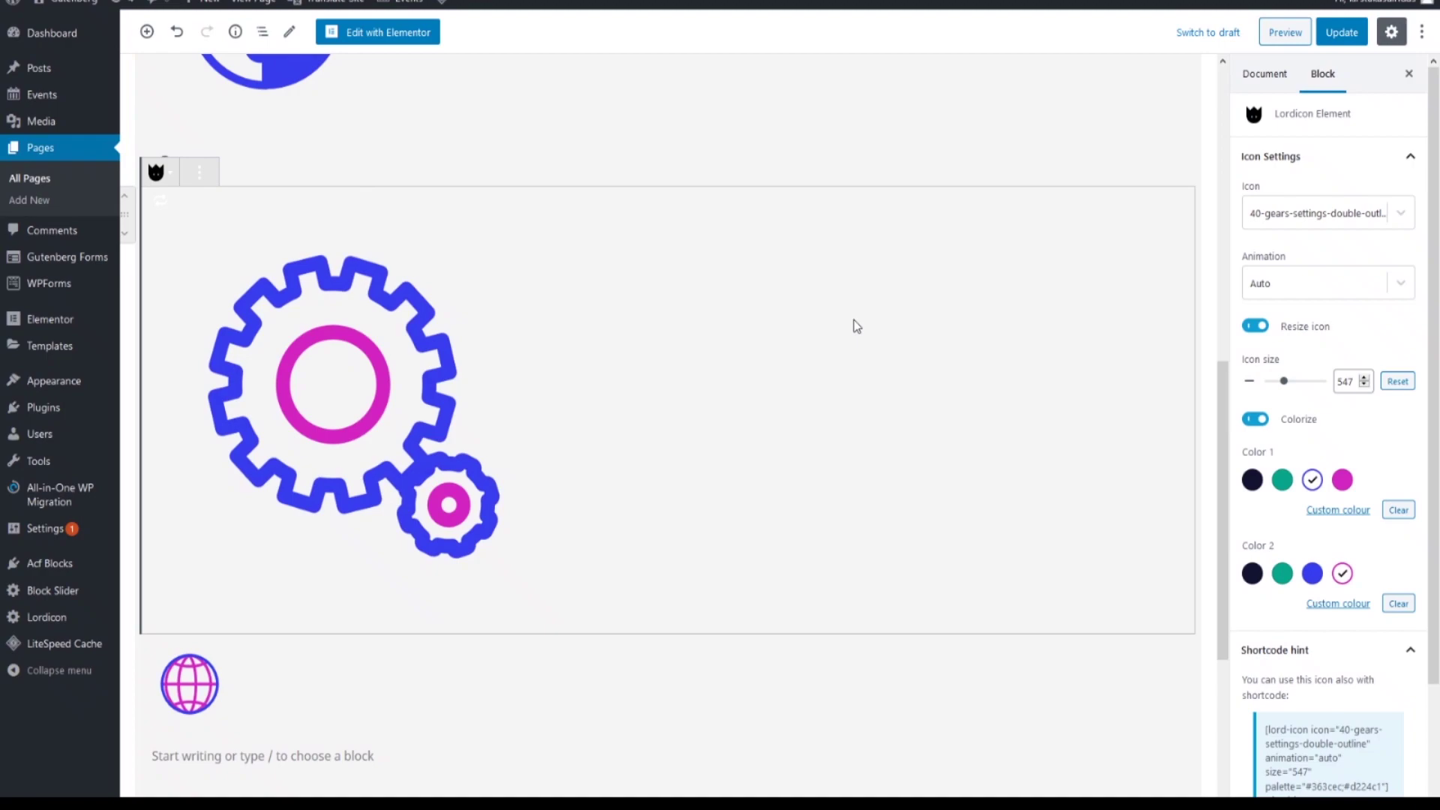
pyautogui.scroll(-3, 1382, 405)
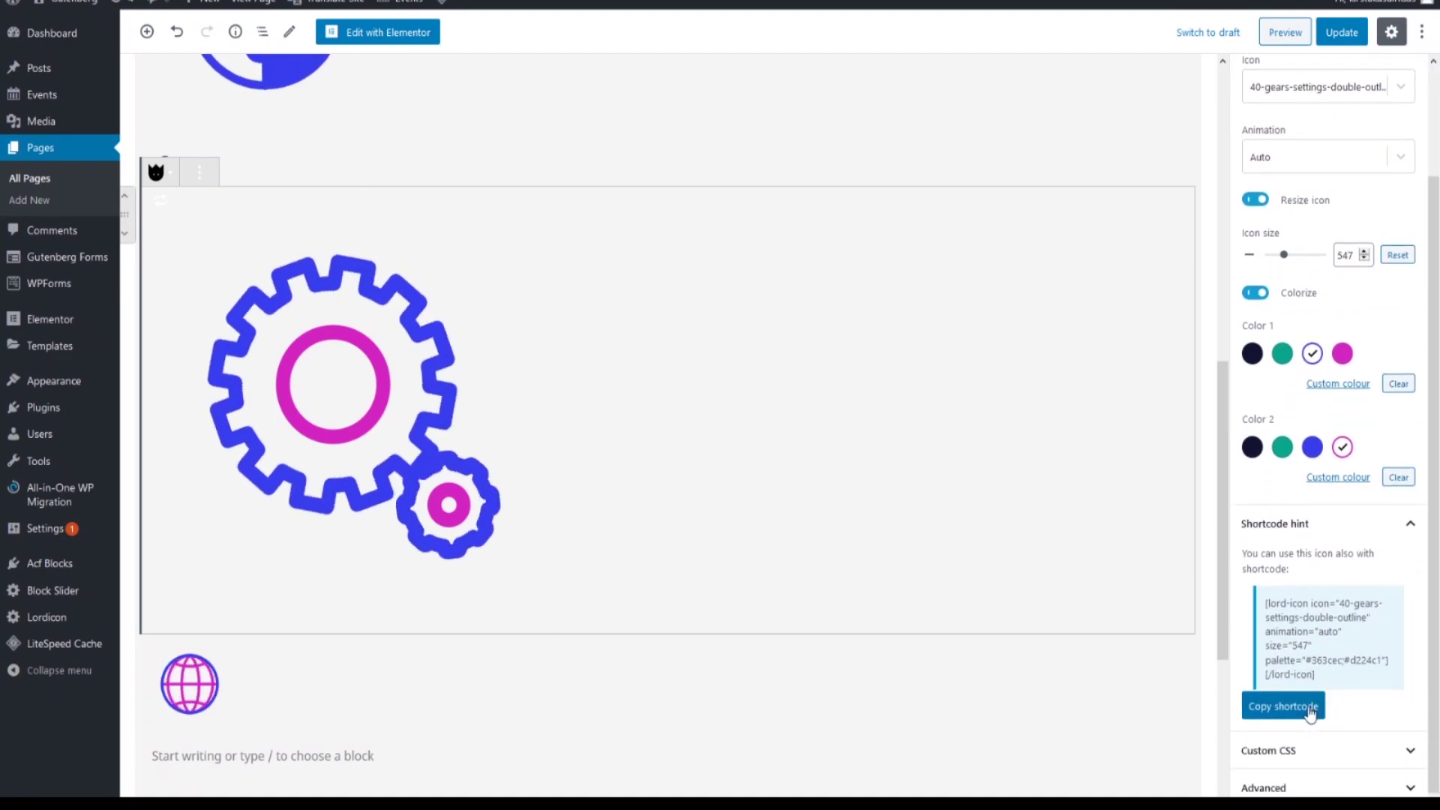
pyautogui.click(1282, 706)
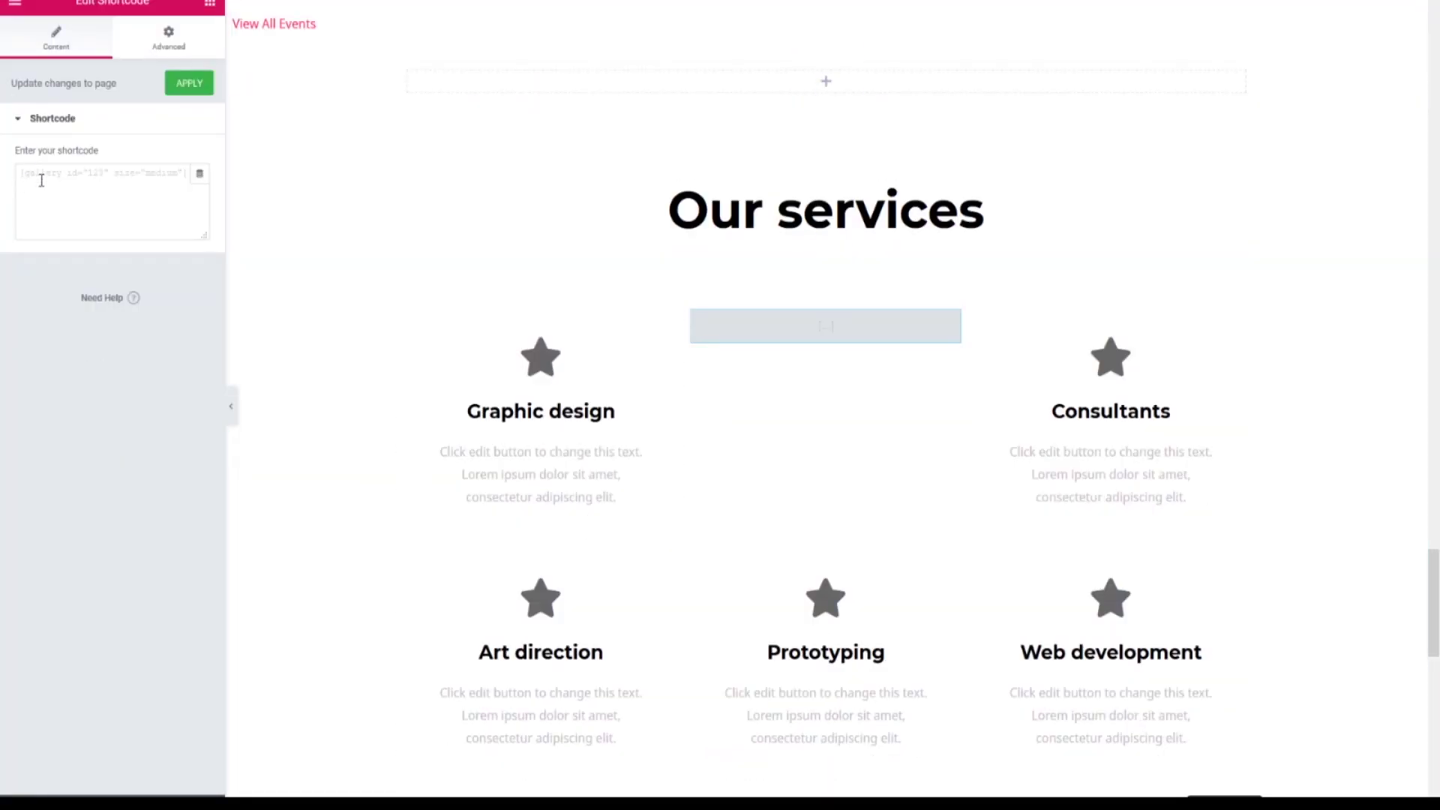
pyautogui.hotkey('ctrl', 'v')
pyautogui.doubleClick(54, 194)
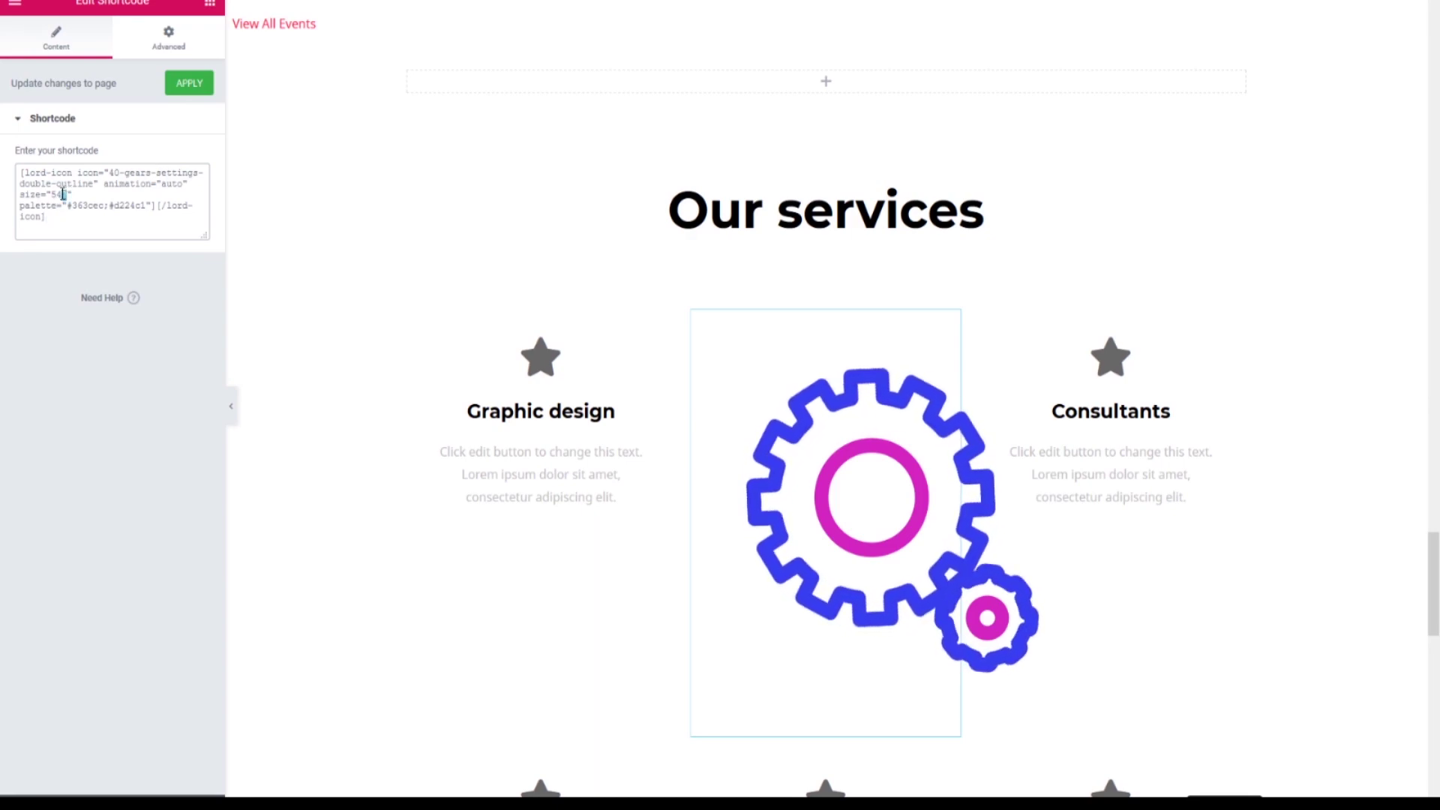
pyautogui.write('100')
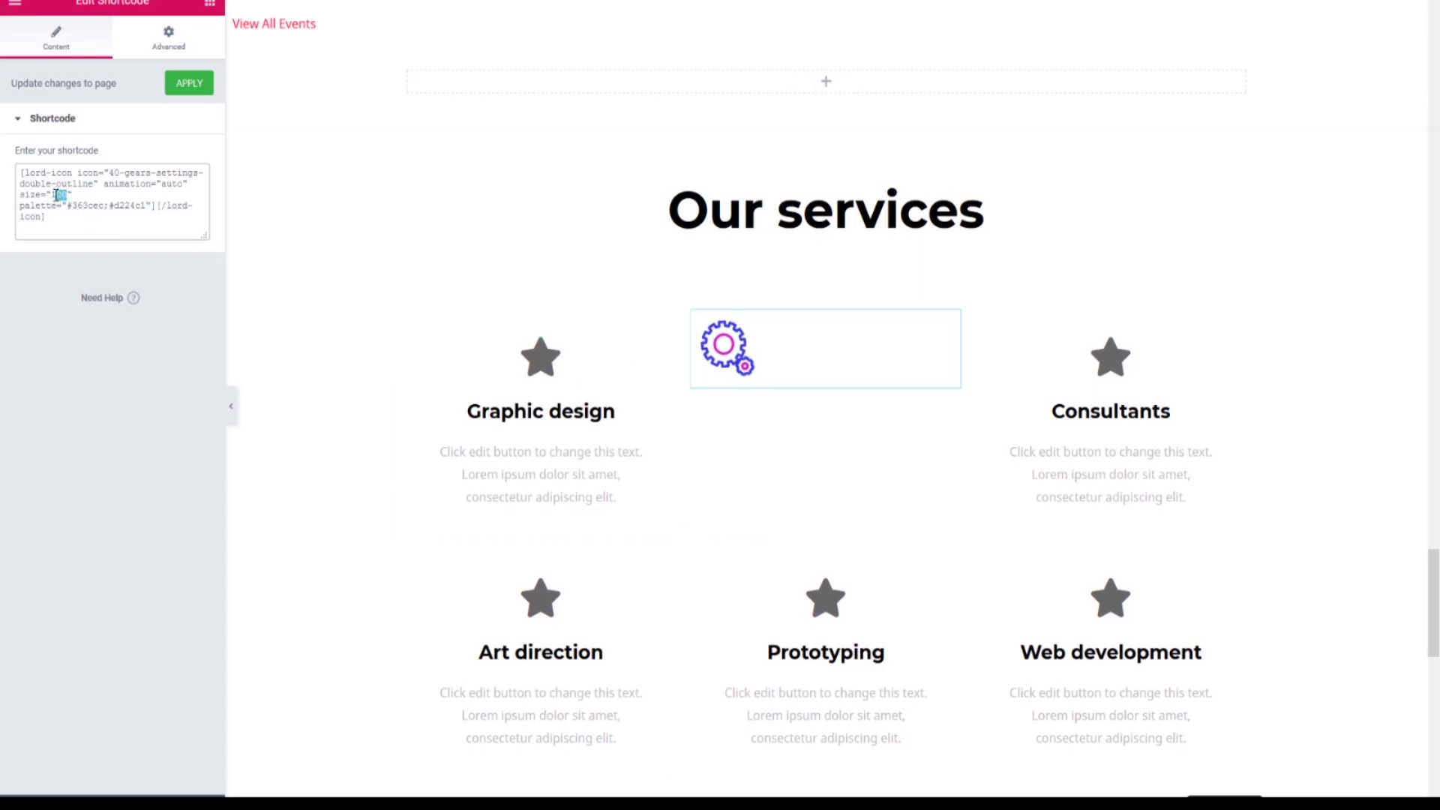
pyautogui.write('75')
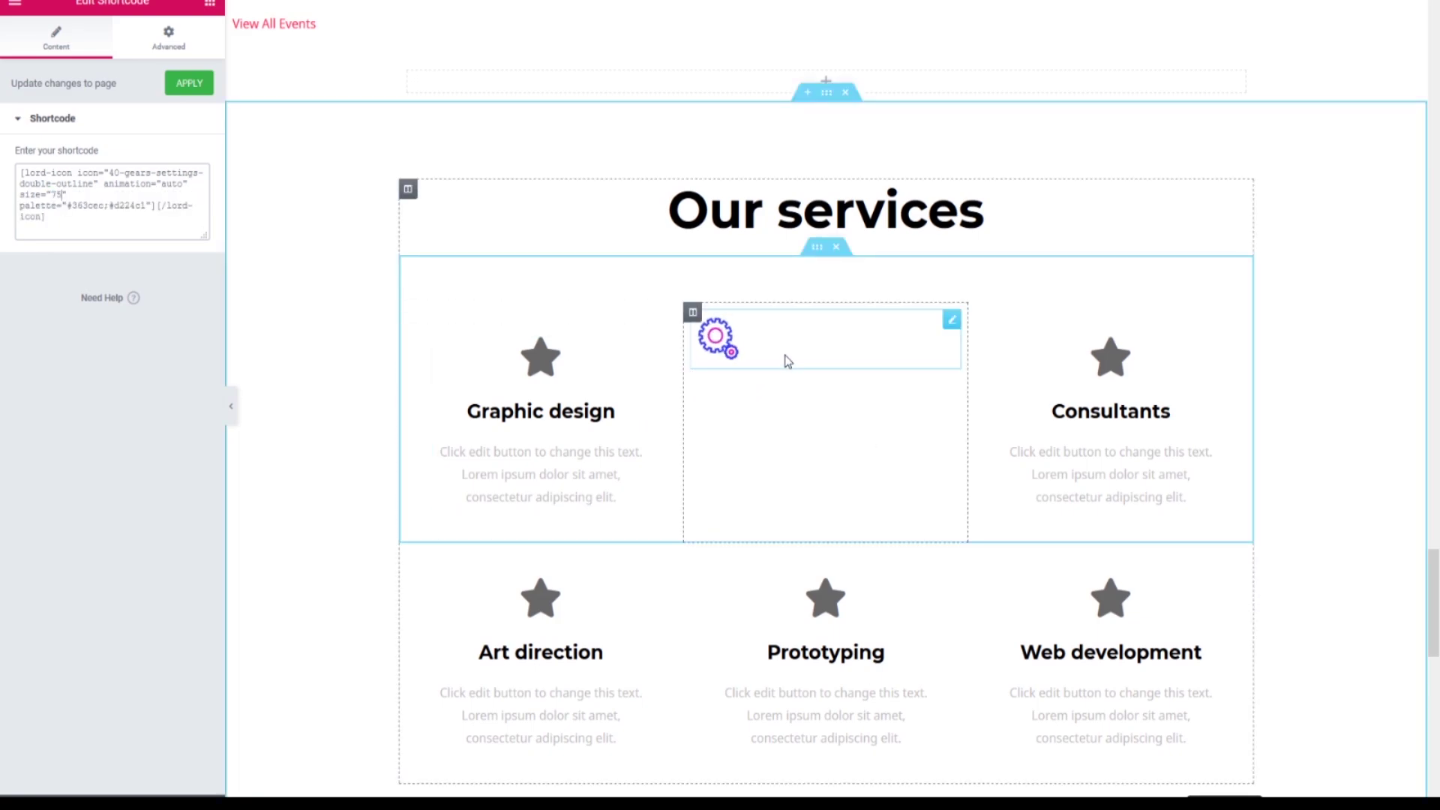
pyautogui.click(171, 41)
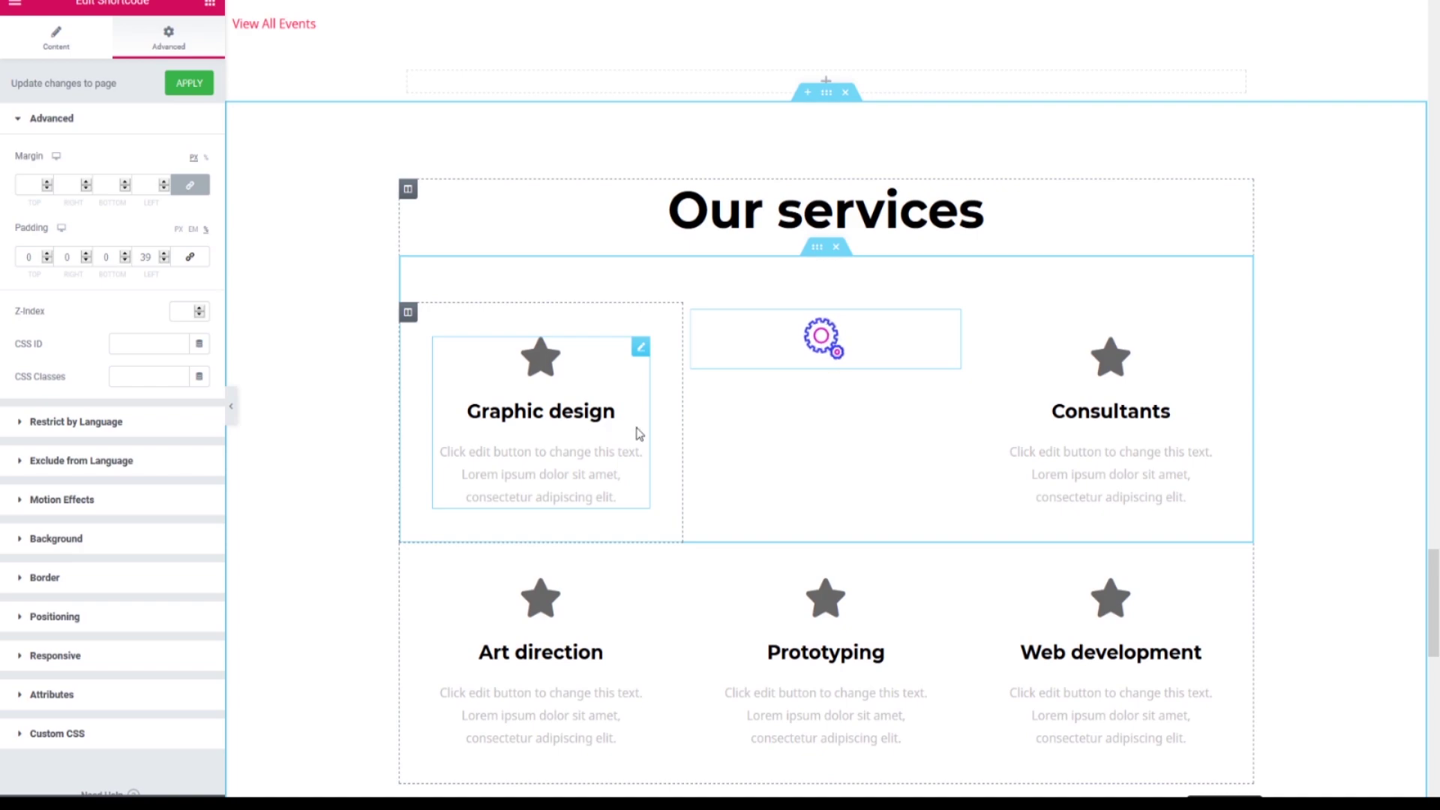
# Step: Add a Heading widget under the gears icon with the text 'Graphic design'
pyautogui.click(210, 4)
pyautogui.moveTo(166, 146); pyautogui.dragTo(825, 358)
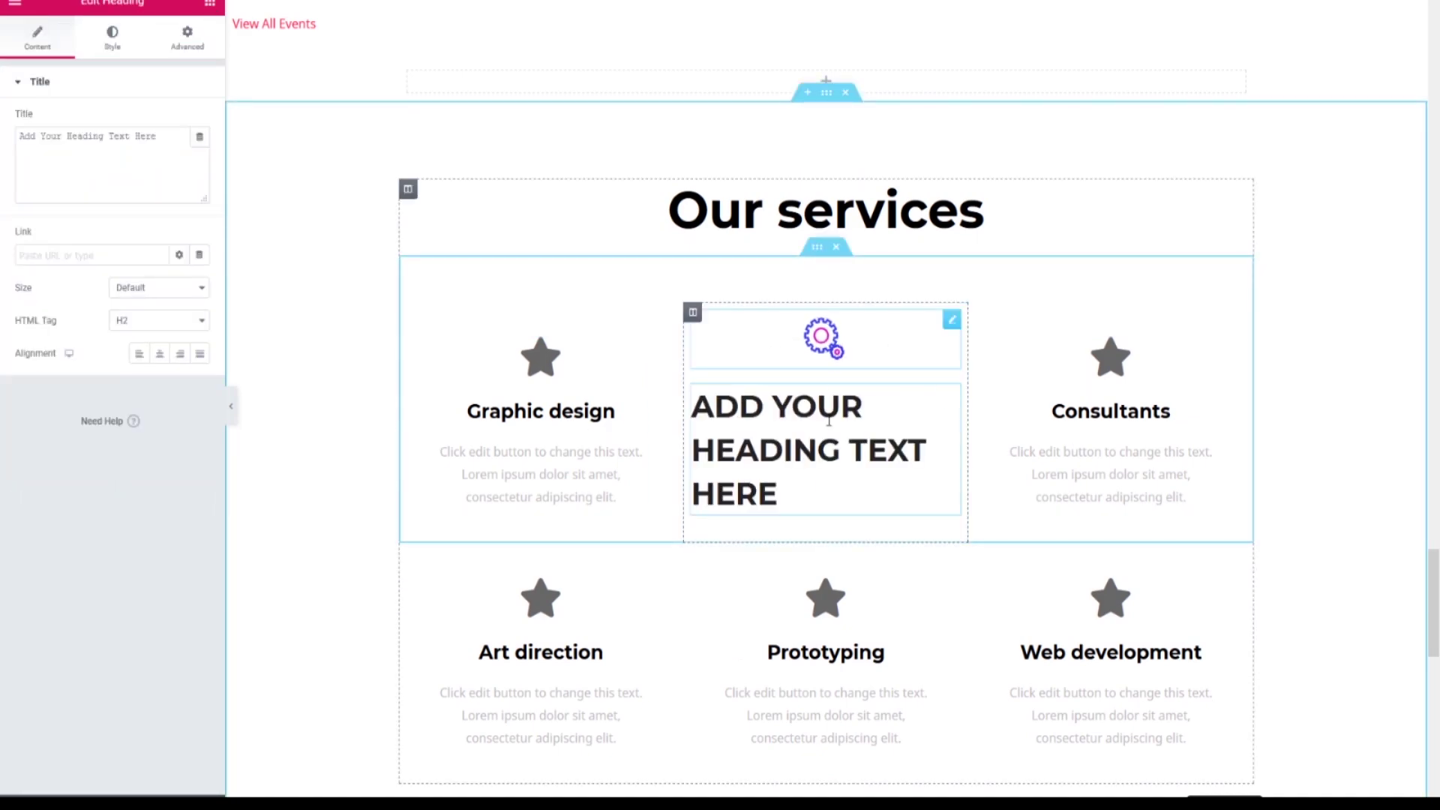
pyautogui.scroll(-3, 828, 494)
pyautogui.scroll(-4, 828, 494)
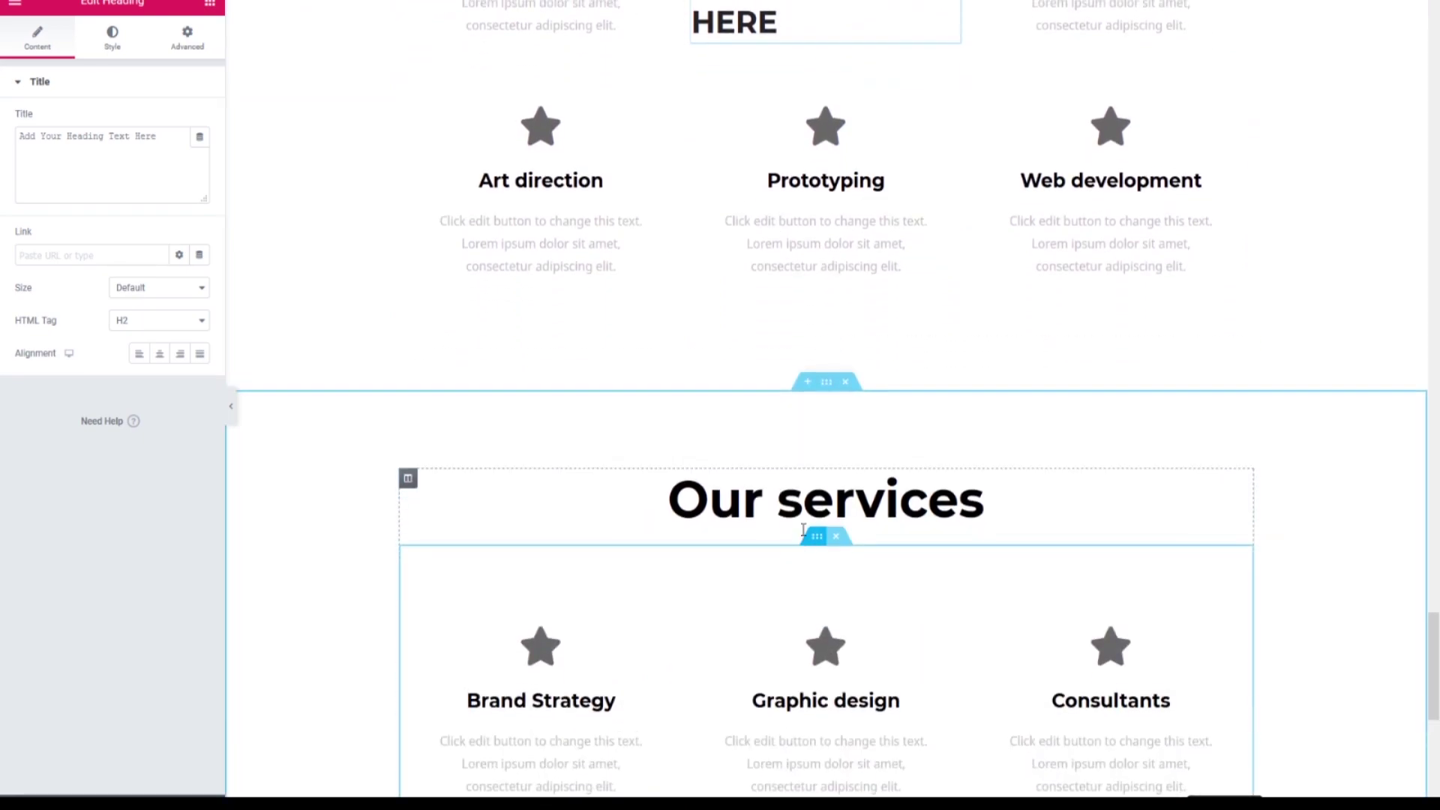
pyautogui.scroll(4, 782, 360)
pyautogui.scroll(-5, 782, 361)
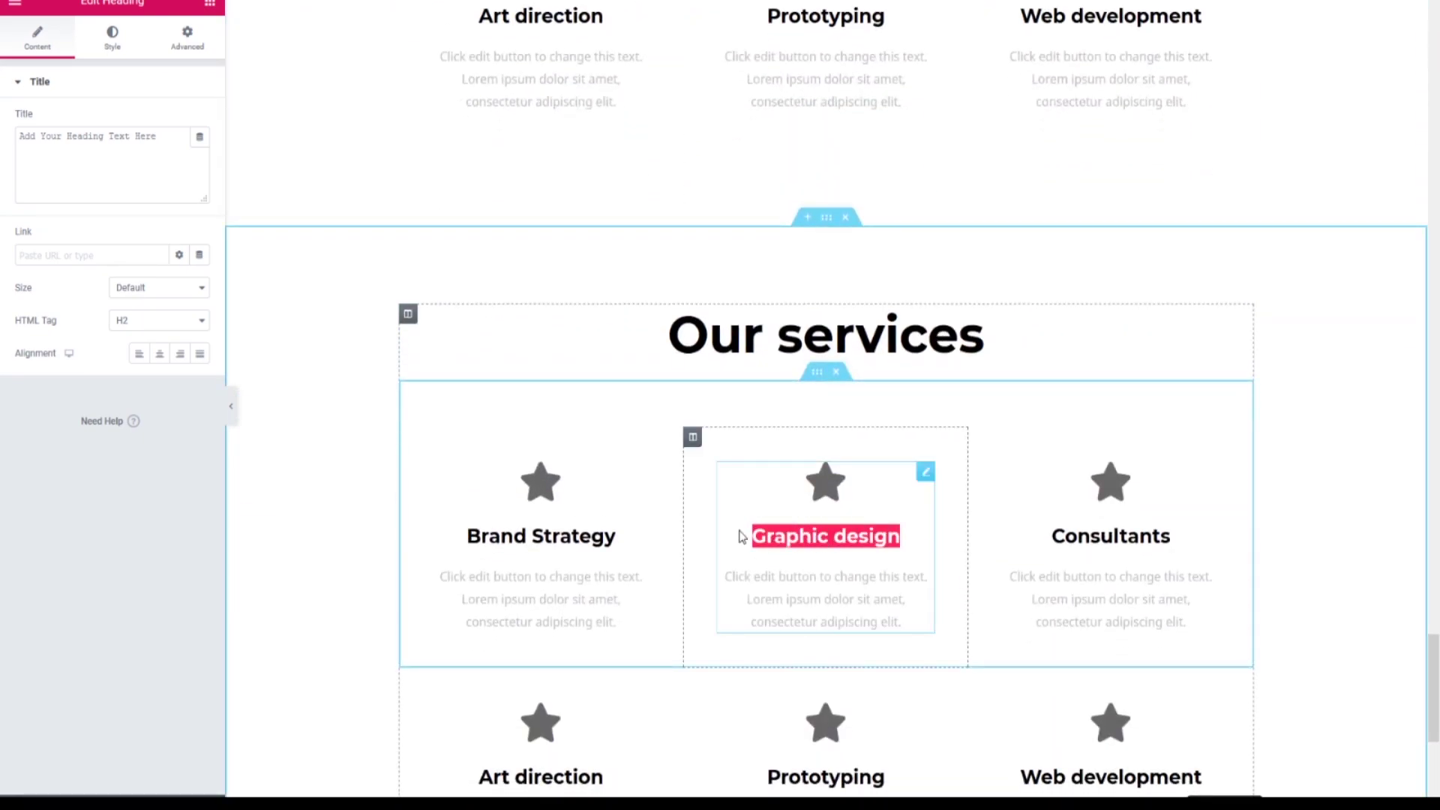
pyautogui.scroll(5, 738, 537)
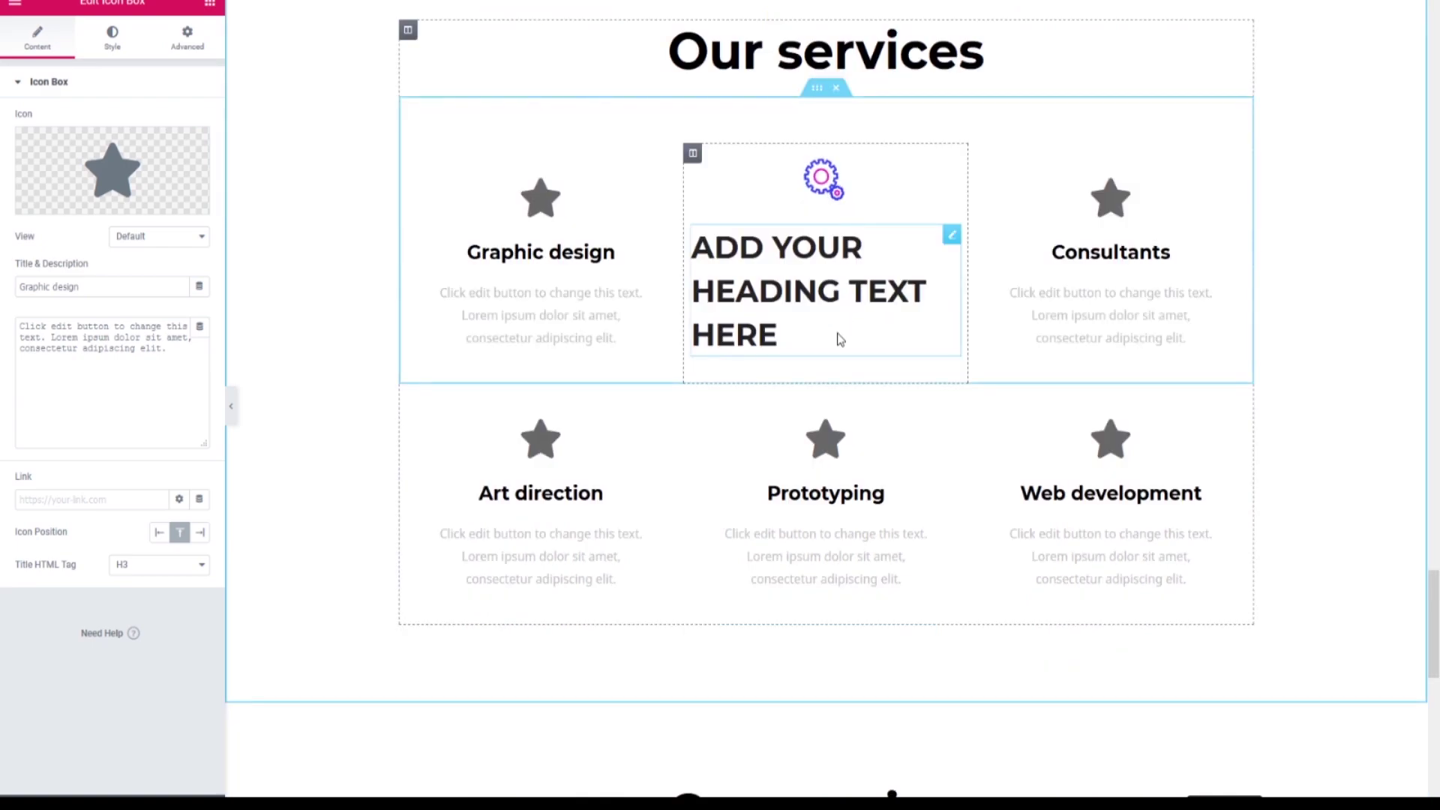
pyautogui.click(836, 333)
pyautogui.hotkey('ctrl', 'a')
pyautogui.hotkey('ctrl', 'v')
# Step: Make the heading a centred H3 at Default size and clear its custom font size
pyautogui.scroll(-1, 704, 244)
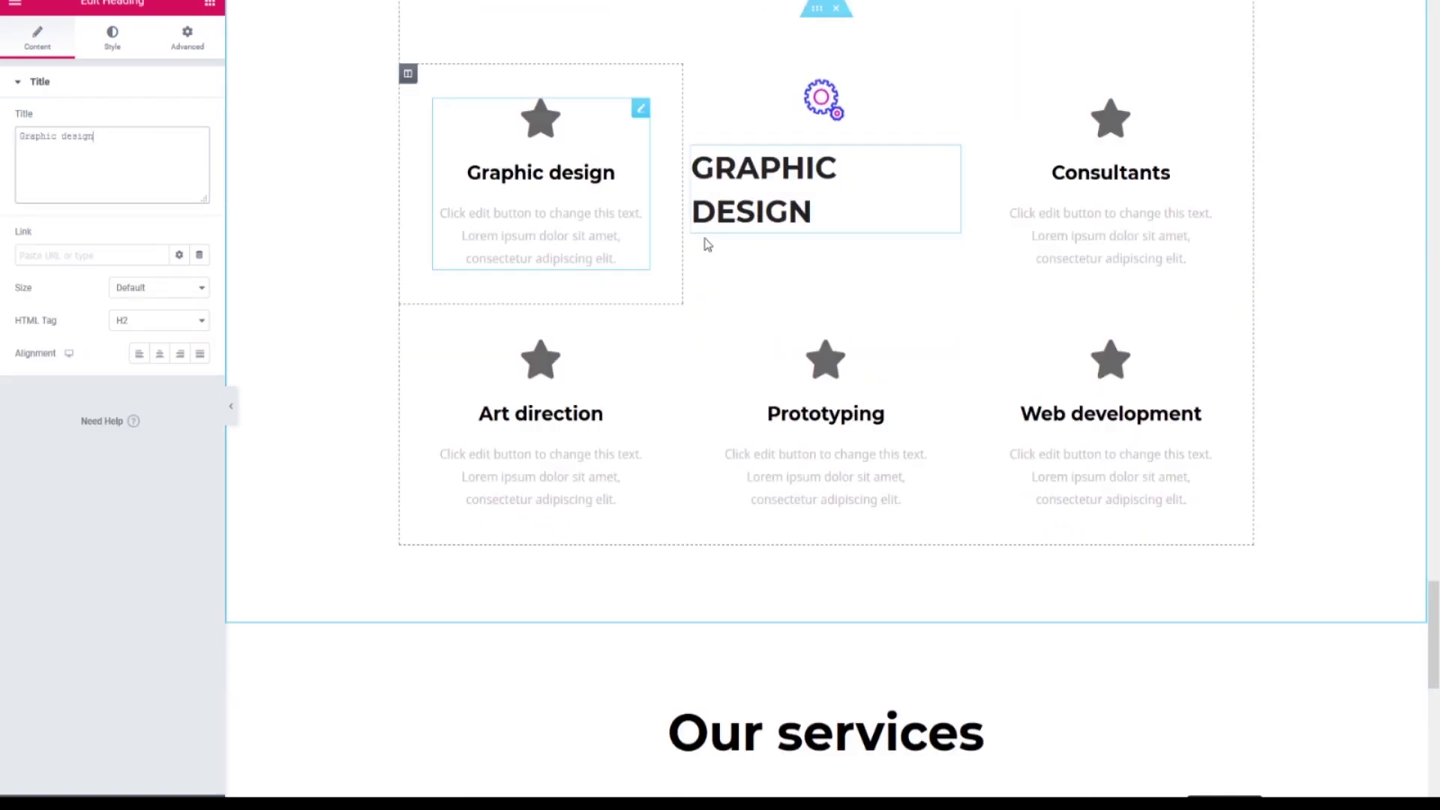
pyautogui.click(143, 294)
pyautogui.click(145, 300)
pyautogui.click(146, 323)
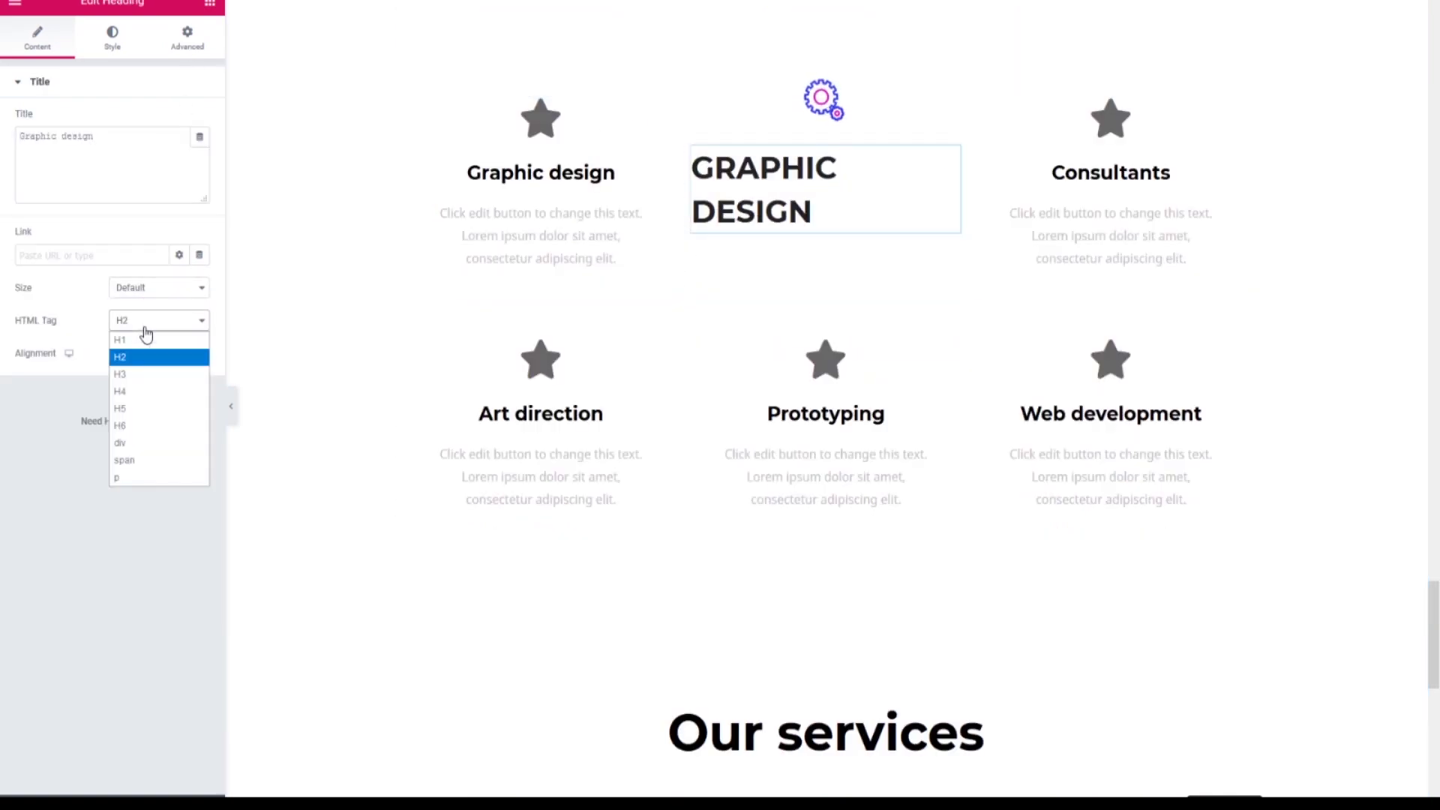
pyautogui.click(149, 372)
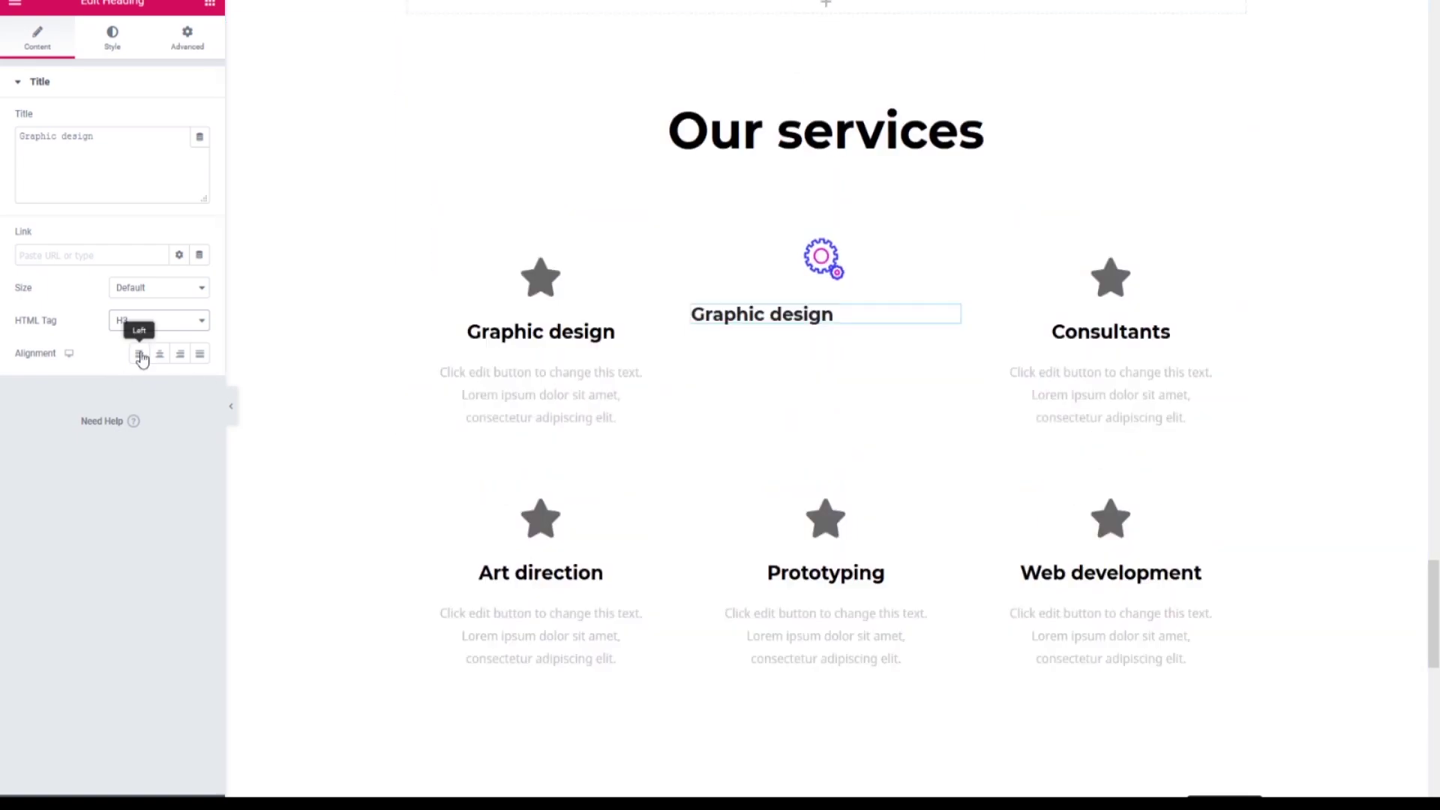
pyautogui.click(160, 353)
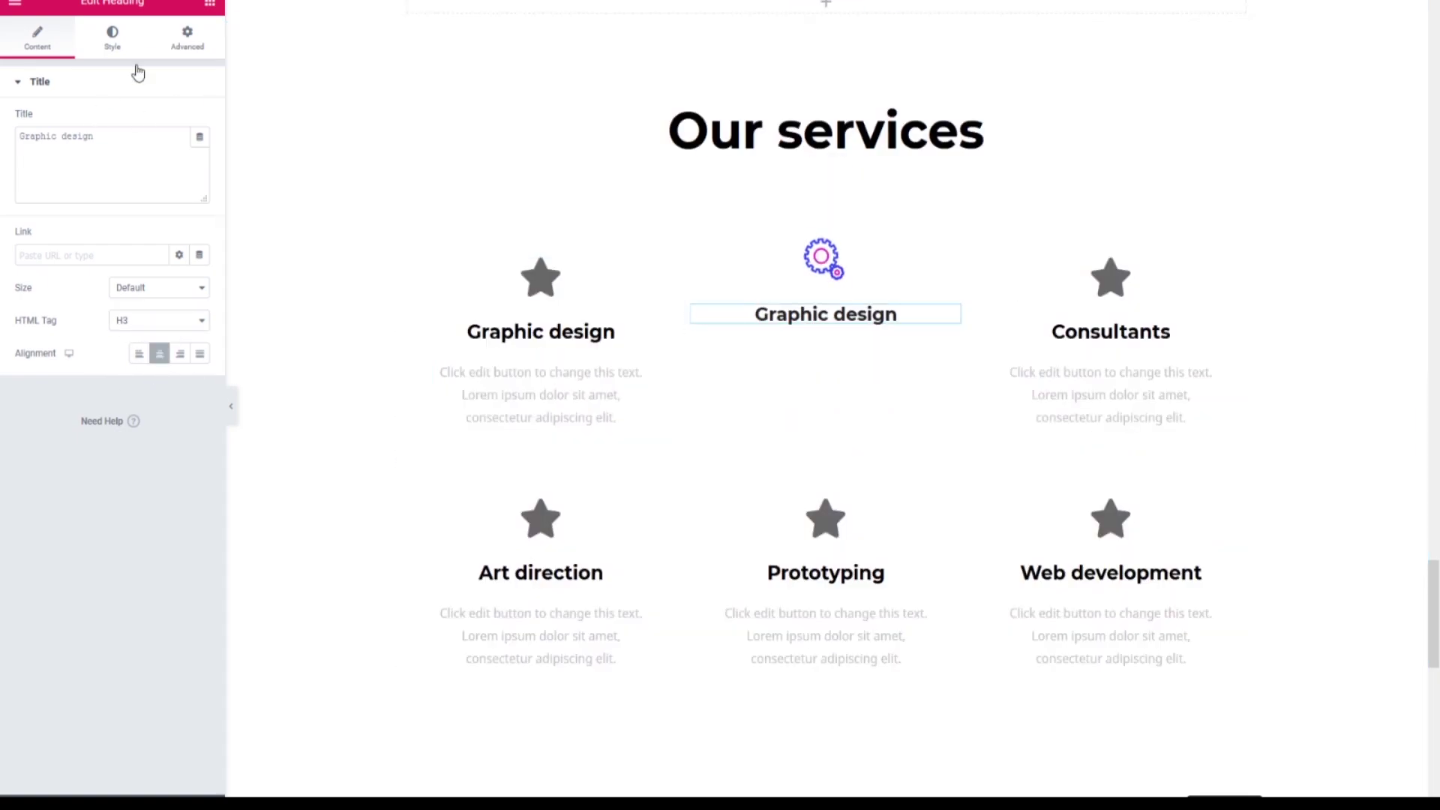
pyautogui.click(128, 37)
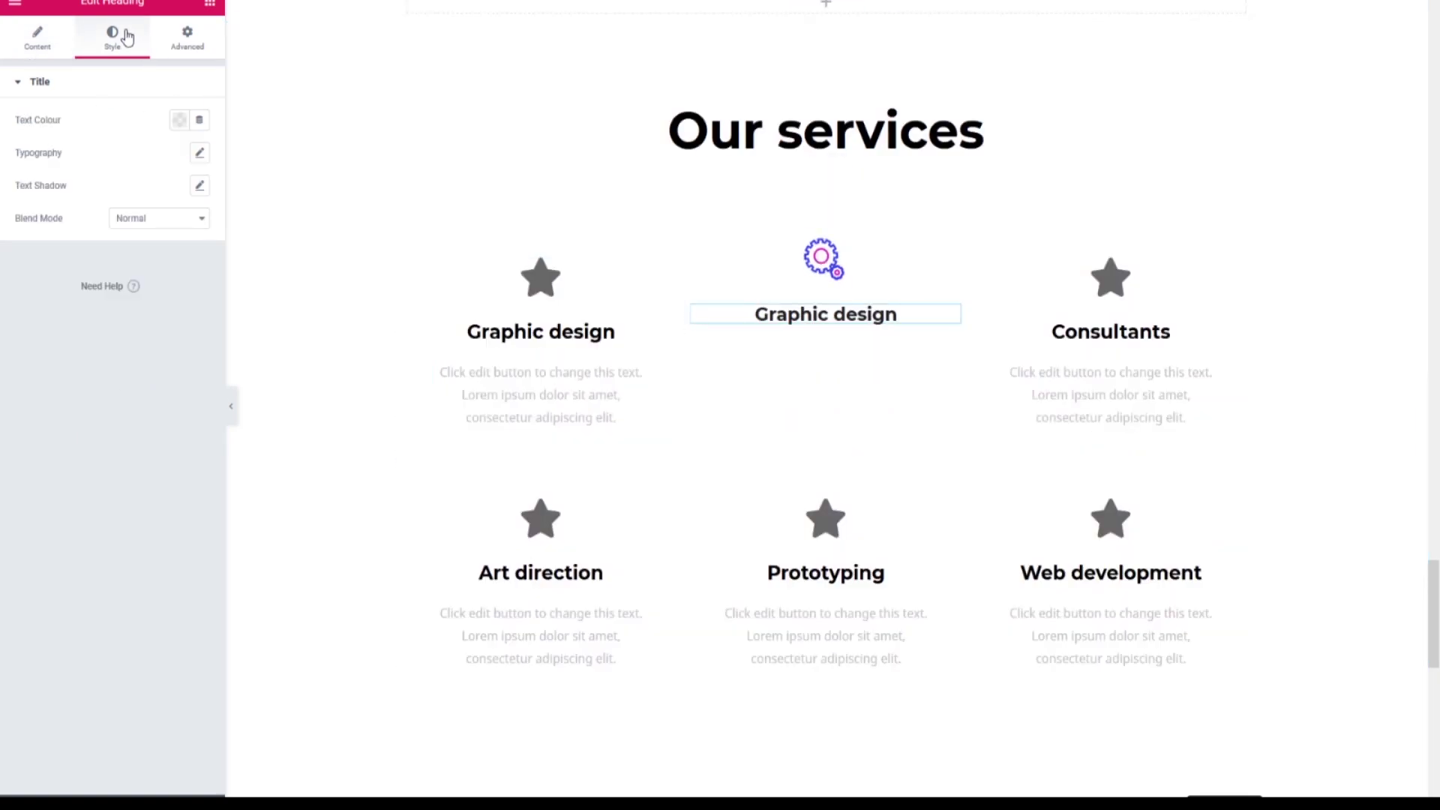
pyautogui.click(200, 153)
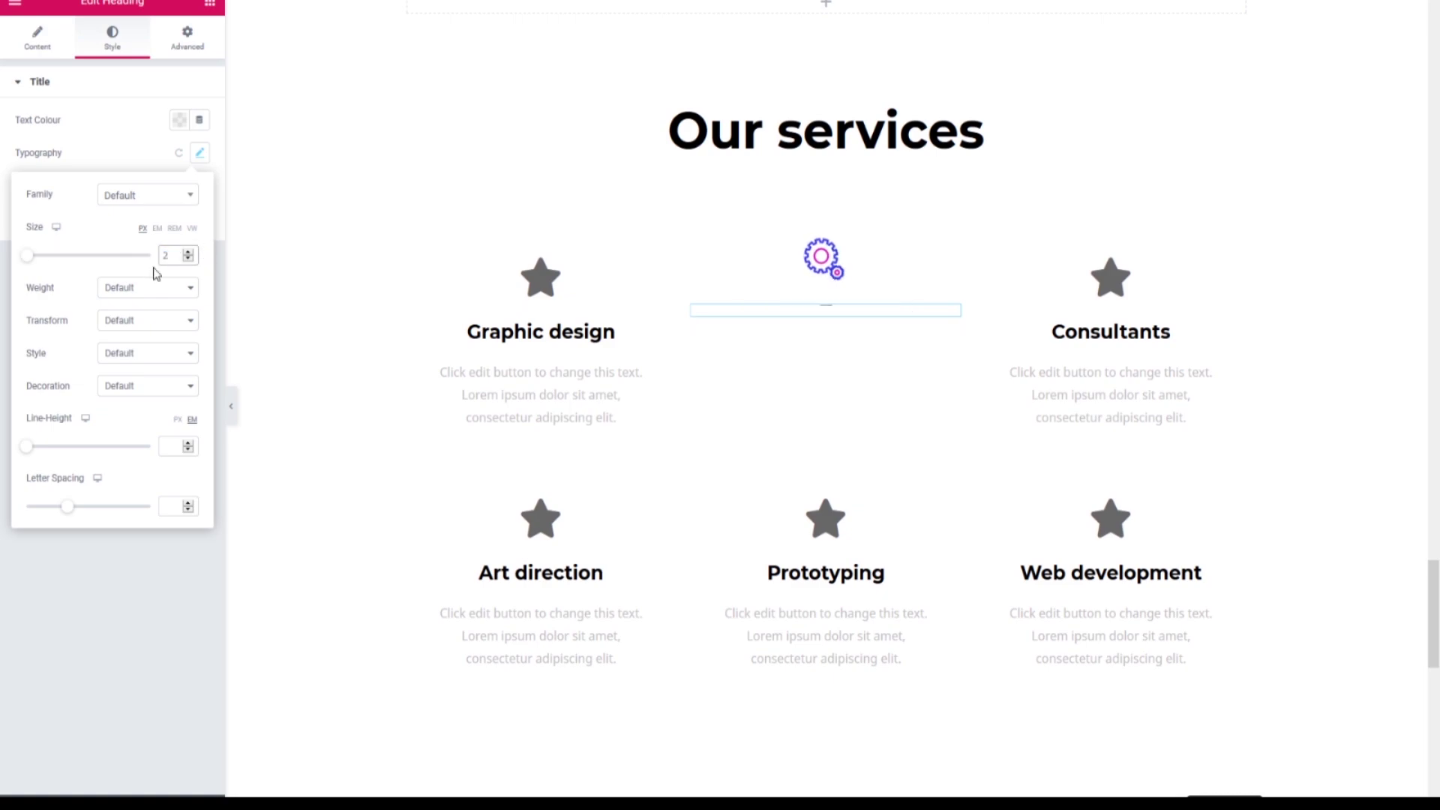
pyautogui.press('BackSpace')
pyautogui.click(200, 153)
# Step: Add a text block under the middle Graphic design heading and move the gears column left
pyautogui.click(212, 57)
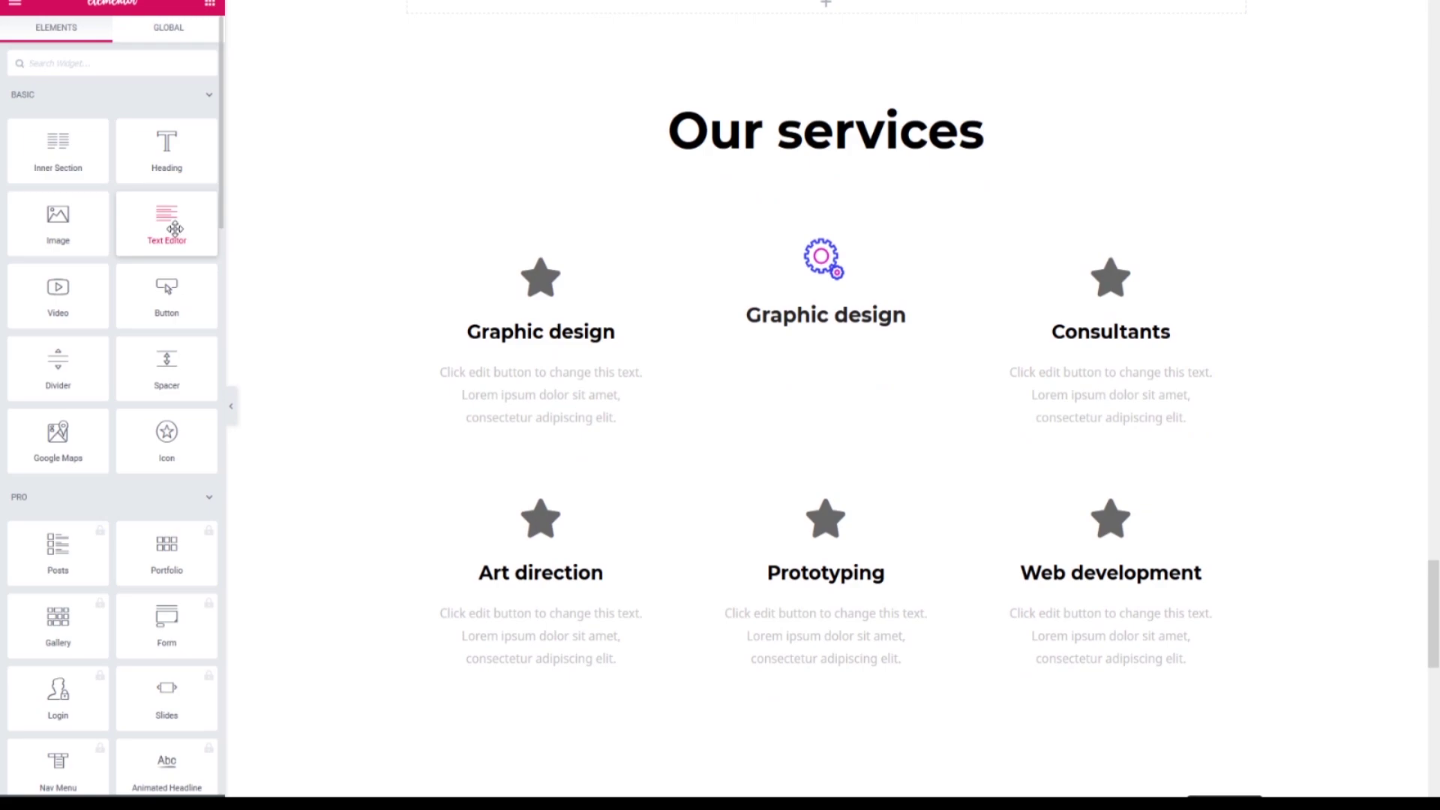
pyautogui.moveTo(166, 218); pyautogui.dragTo(853, 337)
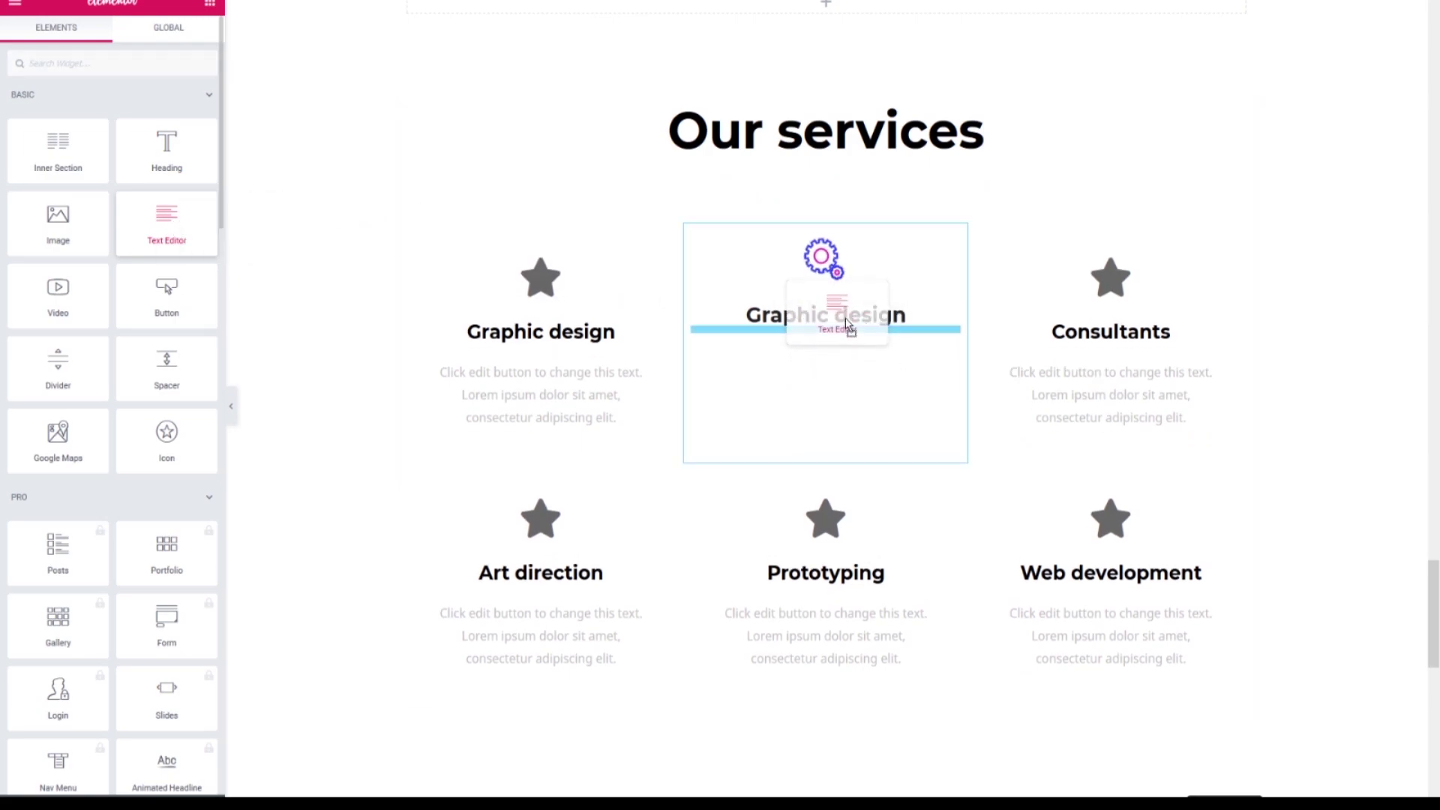
pyautogui.moveTo(845, 318); pyautogui.dragTo(785, 373)
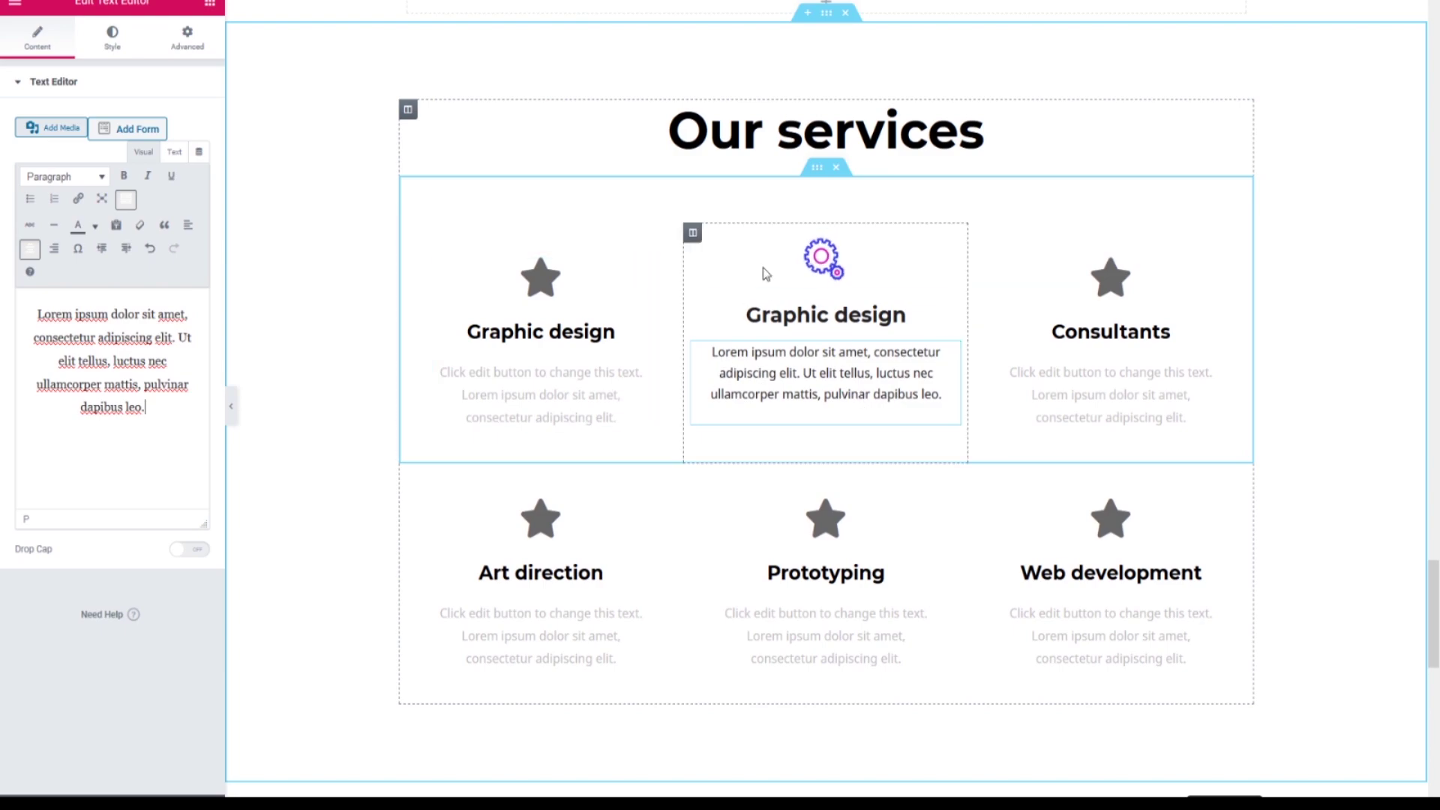
pyautogui.moveTo(953, 248); pyautogui.dragTo(879, 355)
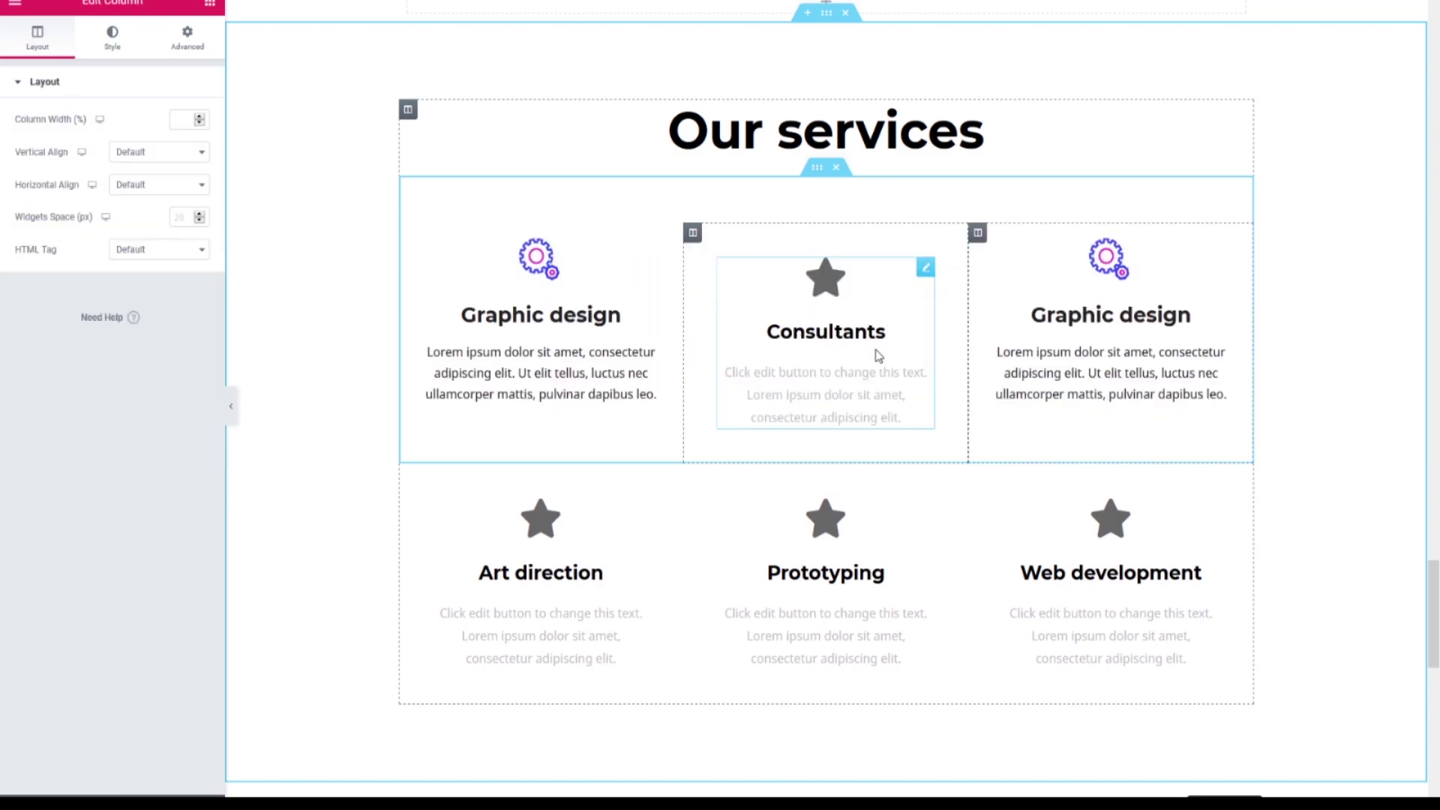
# Step: Paste another Graphic design column into the top row and delete the extra column
pyautogui.rightClick(694, 238)
pyautogui.click(739, 380)
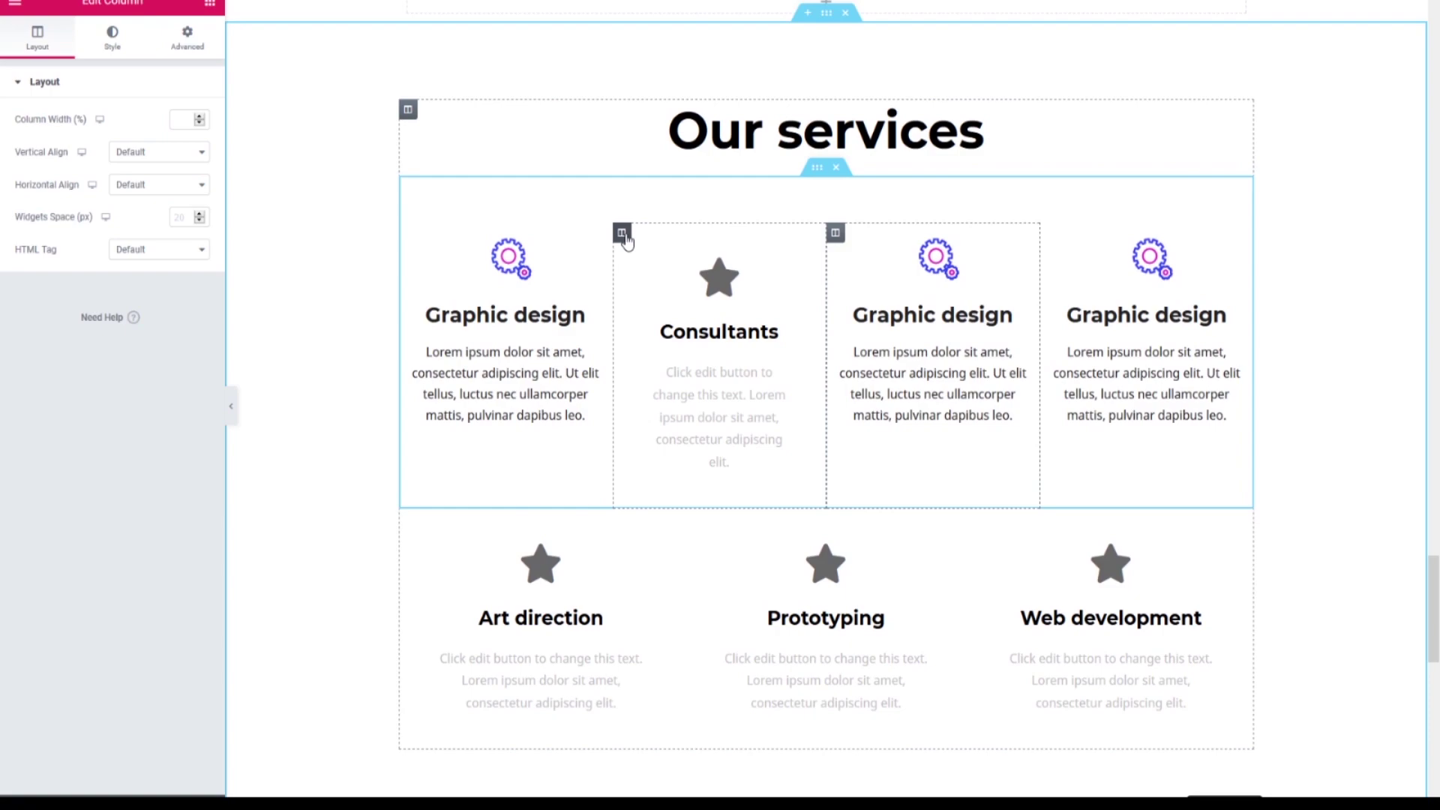
pyautogui.rightClick(627, 238)
pyautogui.click(673, 460)
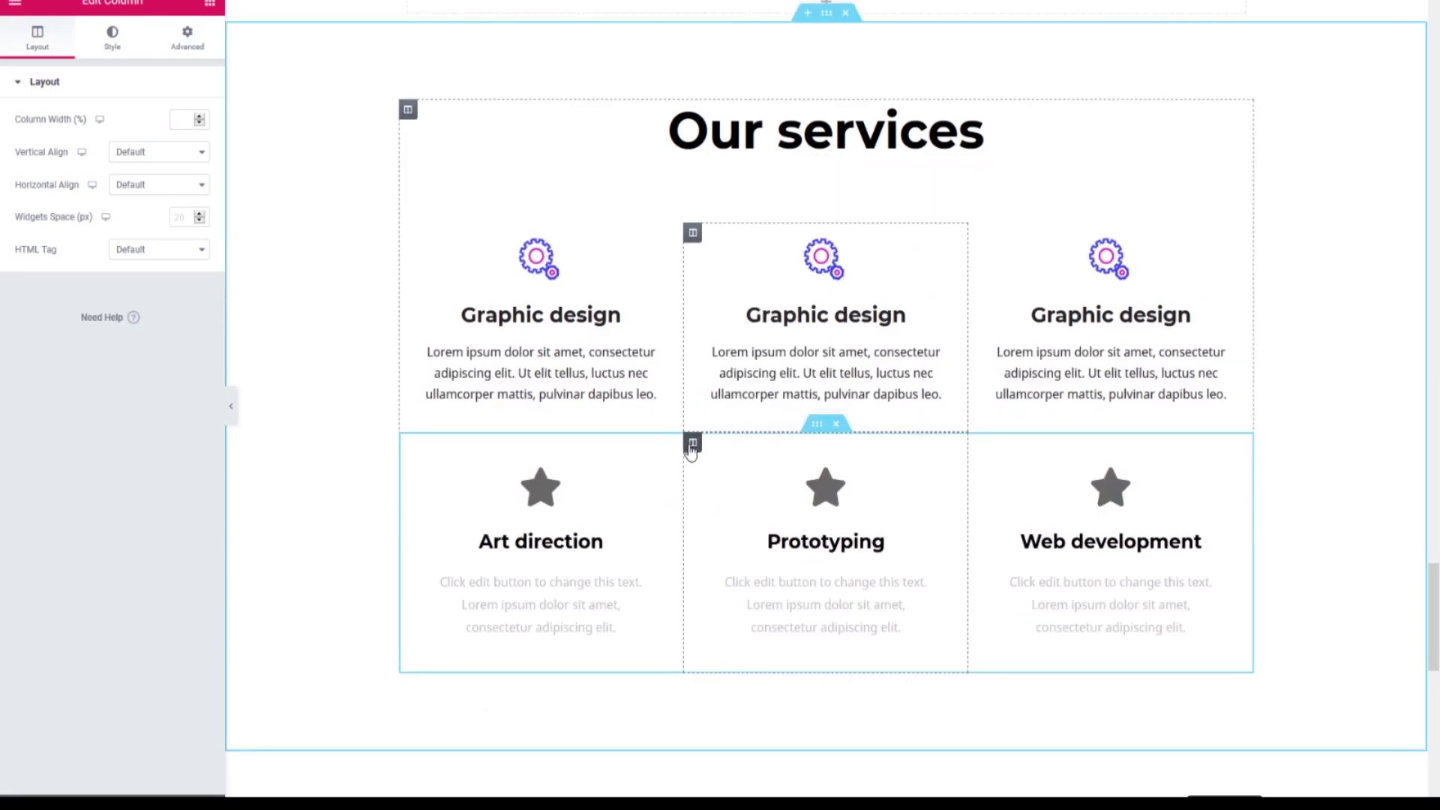
# Step: Paste two gear columns into the bottom row and delete the leftover star column
pyautogui.rightClick(688, 446)
pyautogui.click(741, 562)
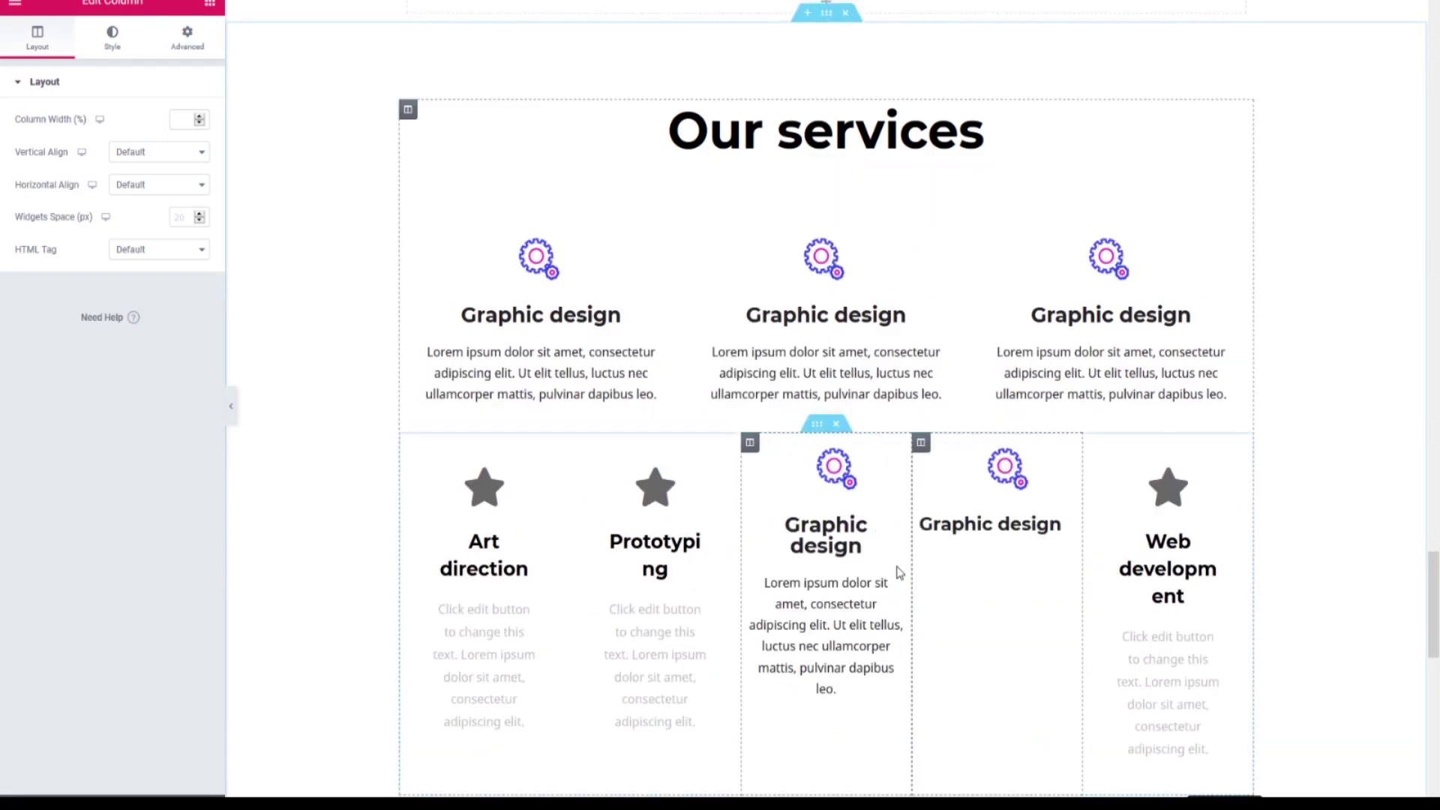
pyautogui.rightClick(752, 448)
pyautogui.click(787, 567)
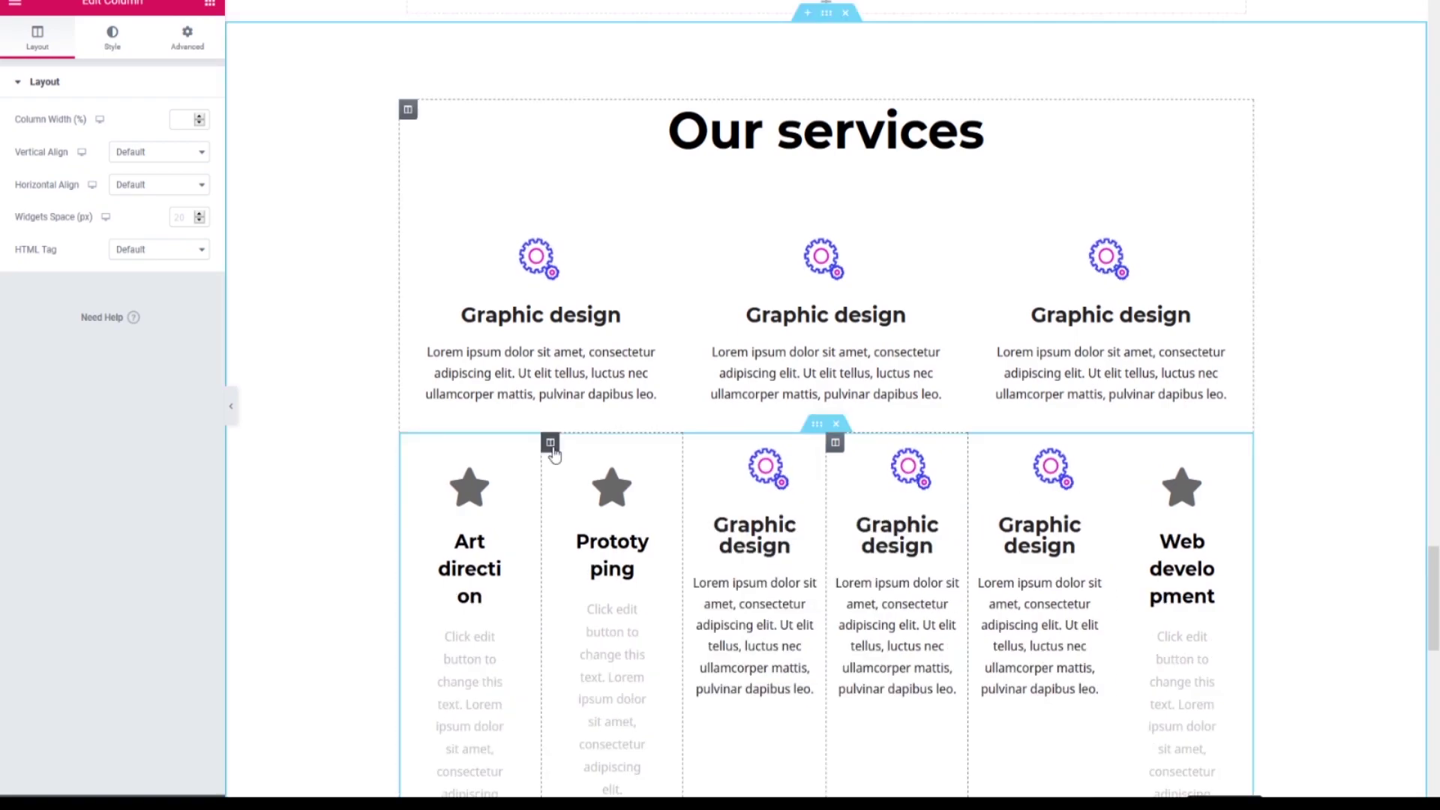
pyautogui.rightClick(552, 453)
pyautogui.click(609, 671)
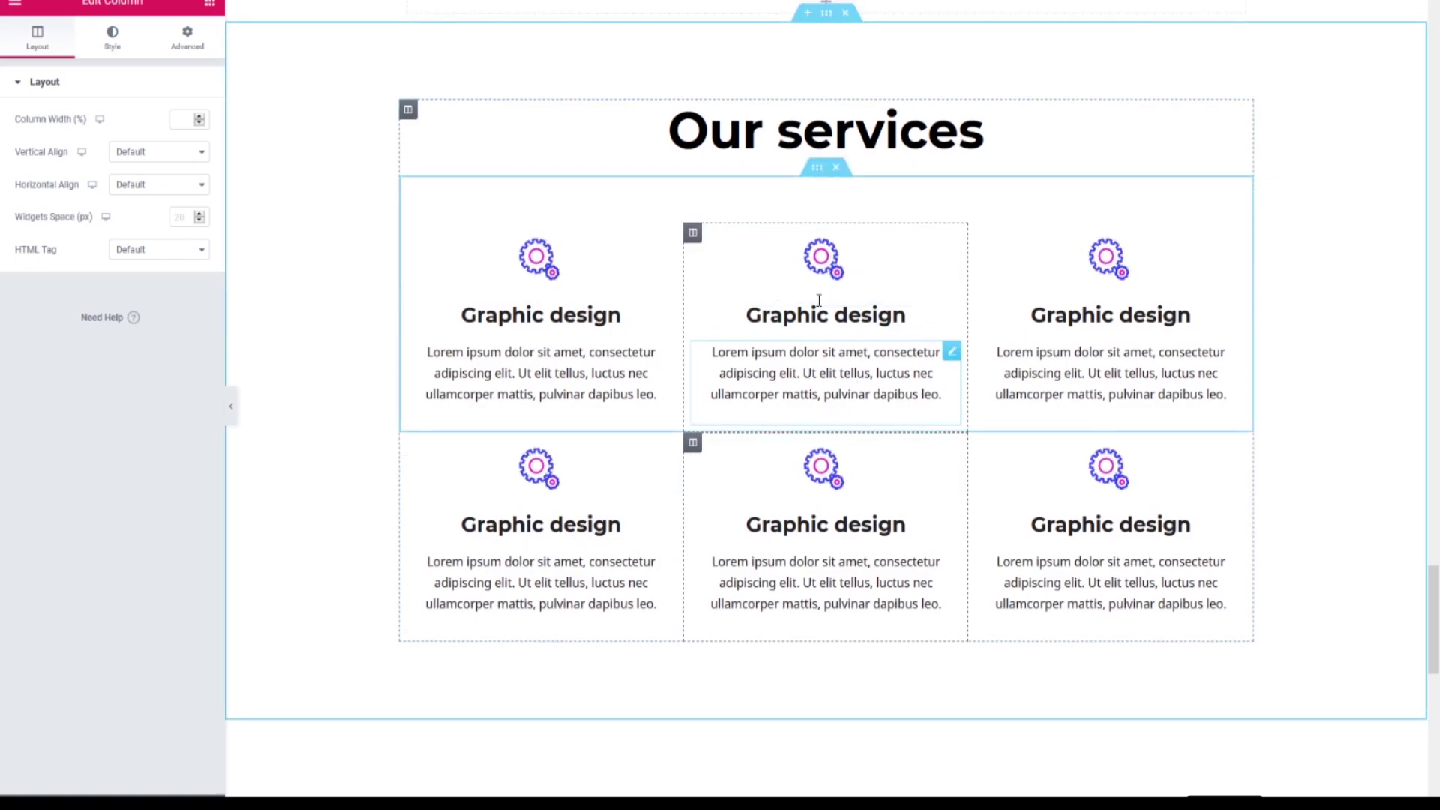
# Step: Replace the middle top icon's gear shortcode with the Lordicon globe at size 75
pyautogui.click(951, 240)
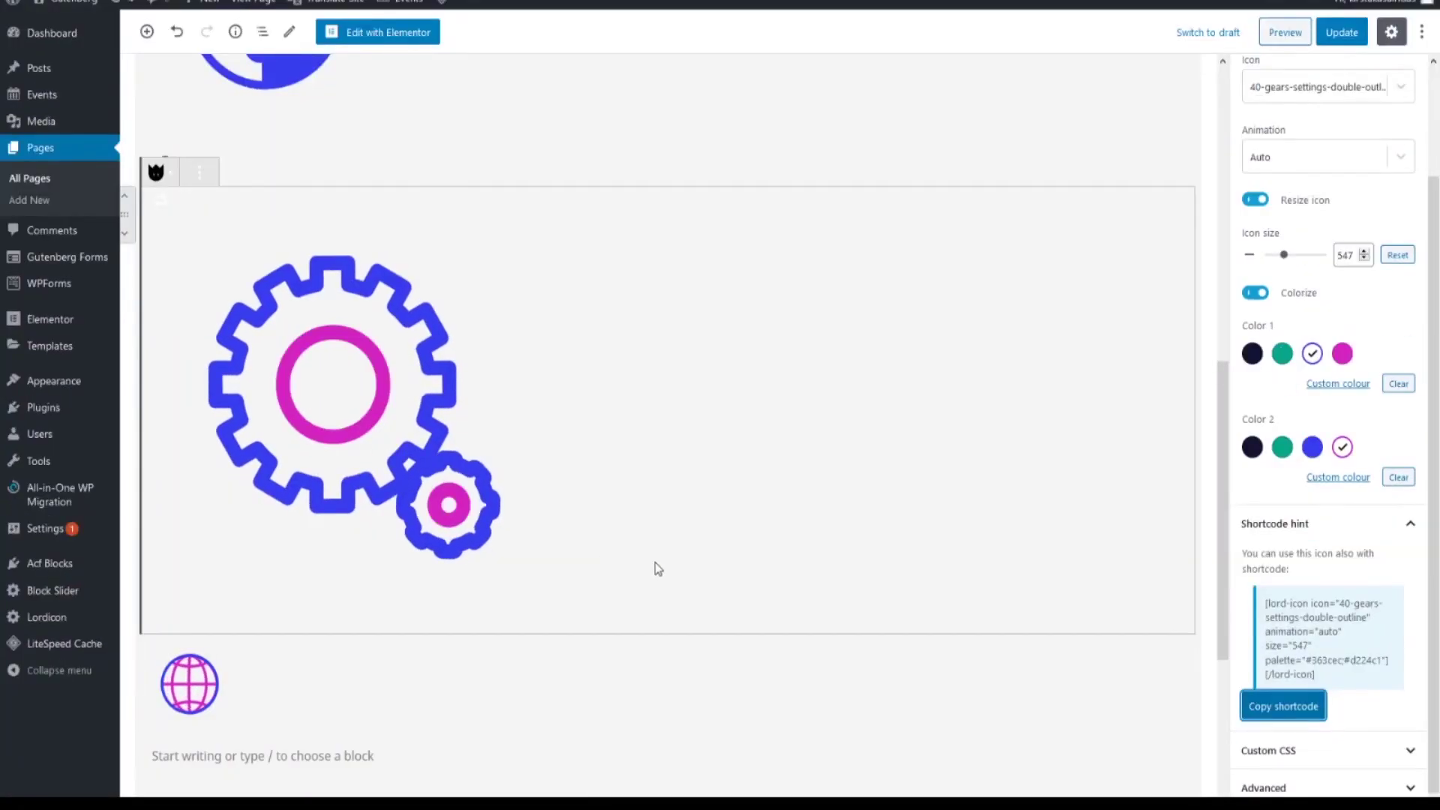
pyautogui.scroll(-3, 659, 540)
pyautogui.click(488, 465)
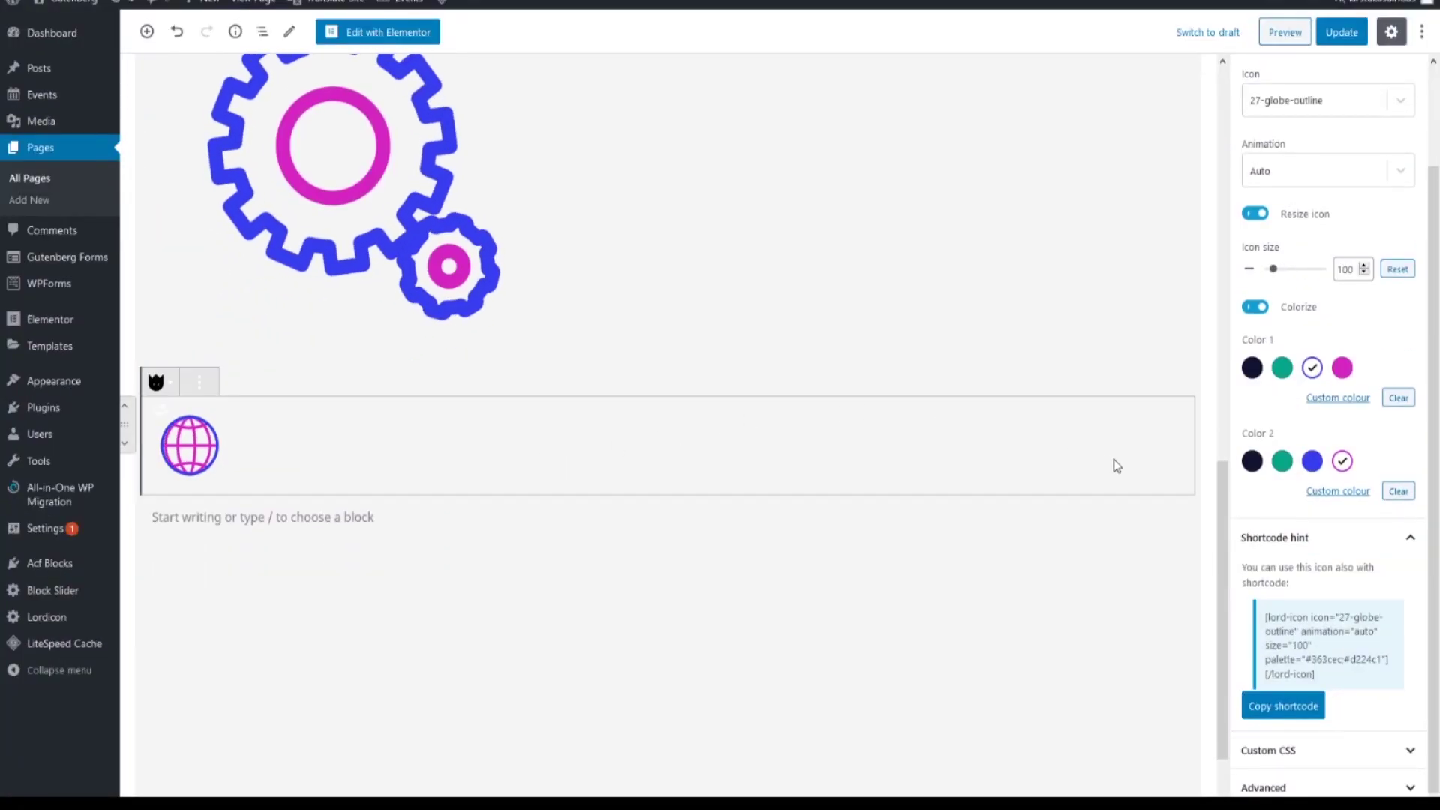
pyautogui.click(1305, 712)
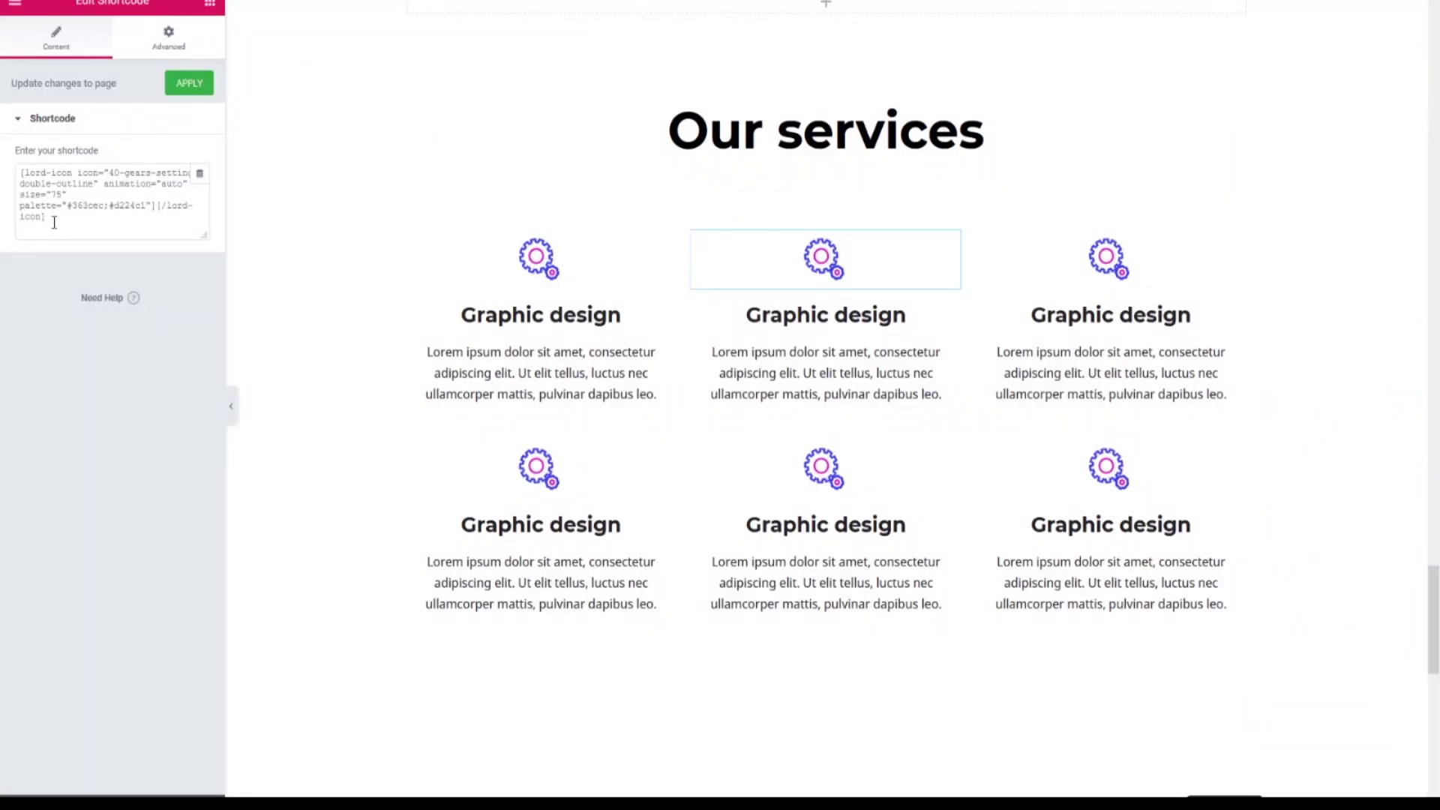
pyautogui.hotkey('ctrl', 'v')
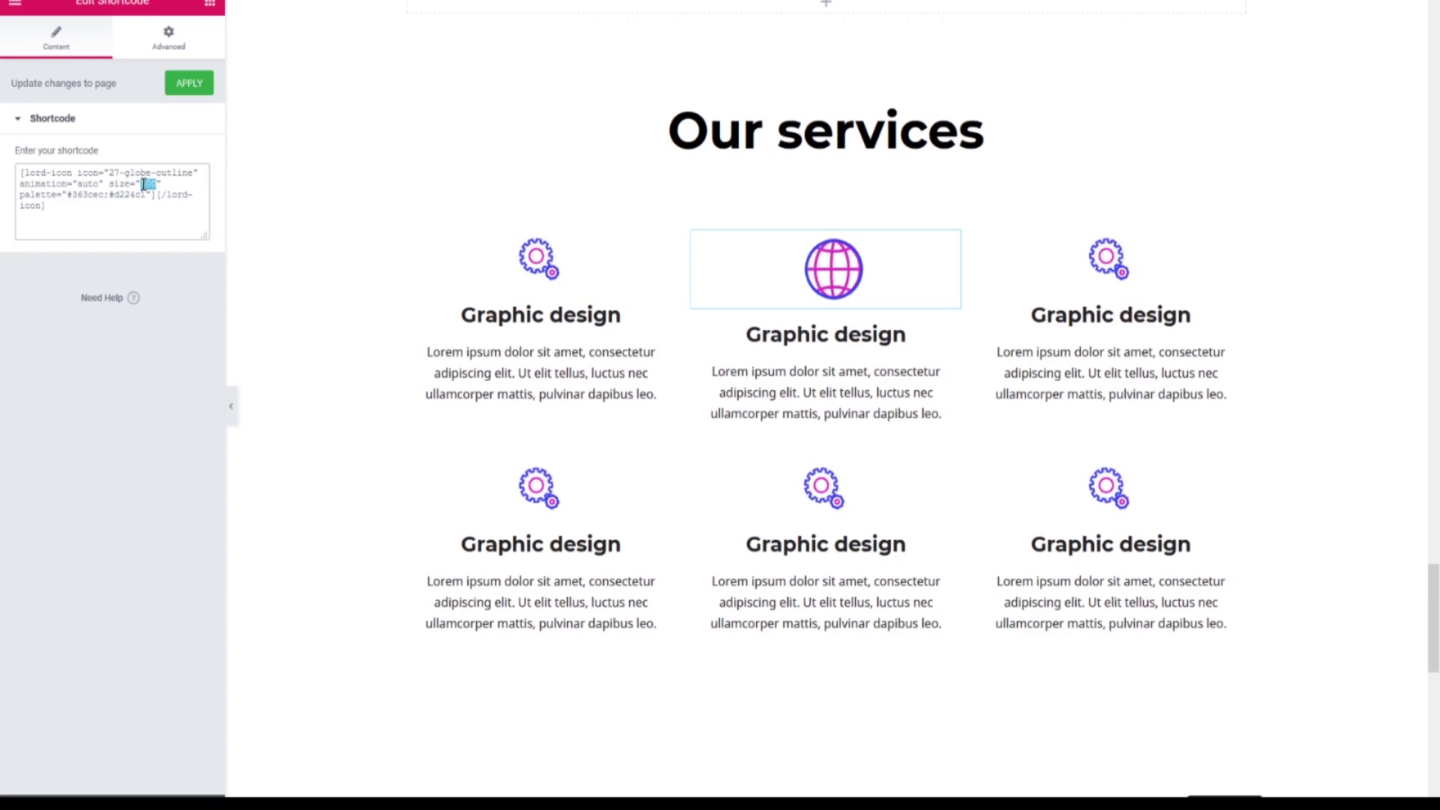
pyautogui.write('75')
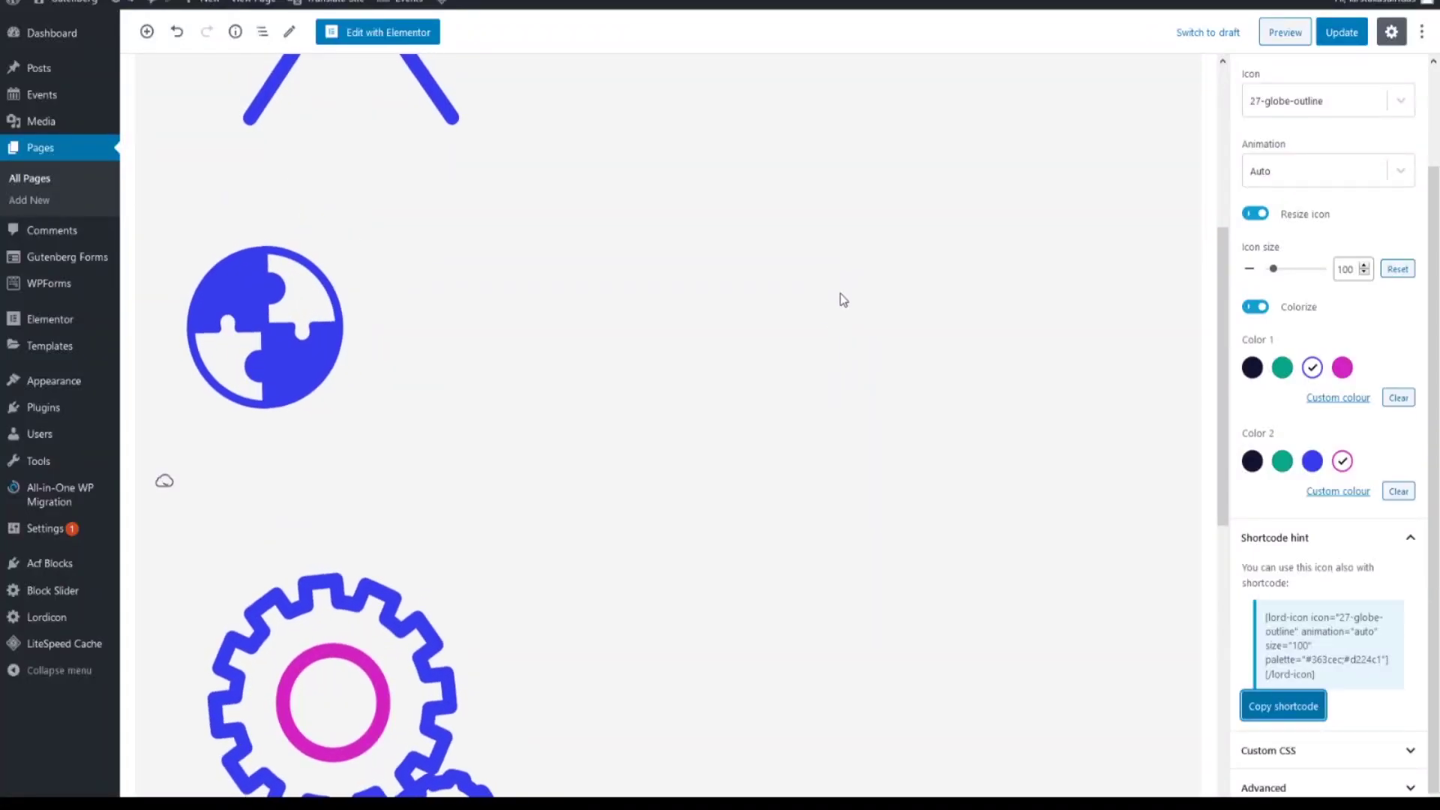
# Step: Replace the next icon's shortcode with the Lordicon puzzle, changing size from 100 to 75
pyautogui.click(838, 299)
pyautogui.click(1302, 704)
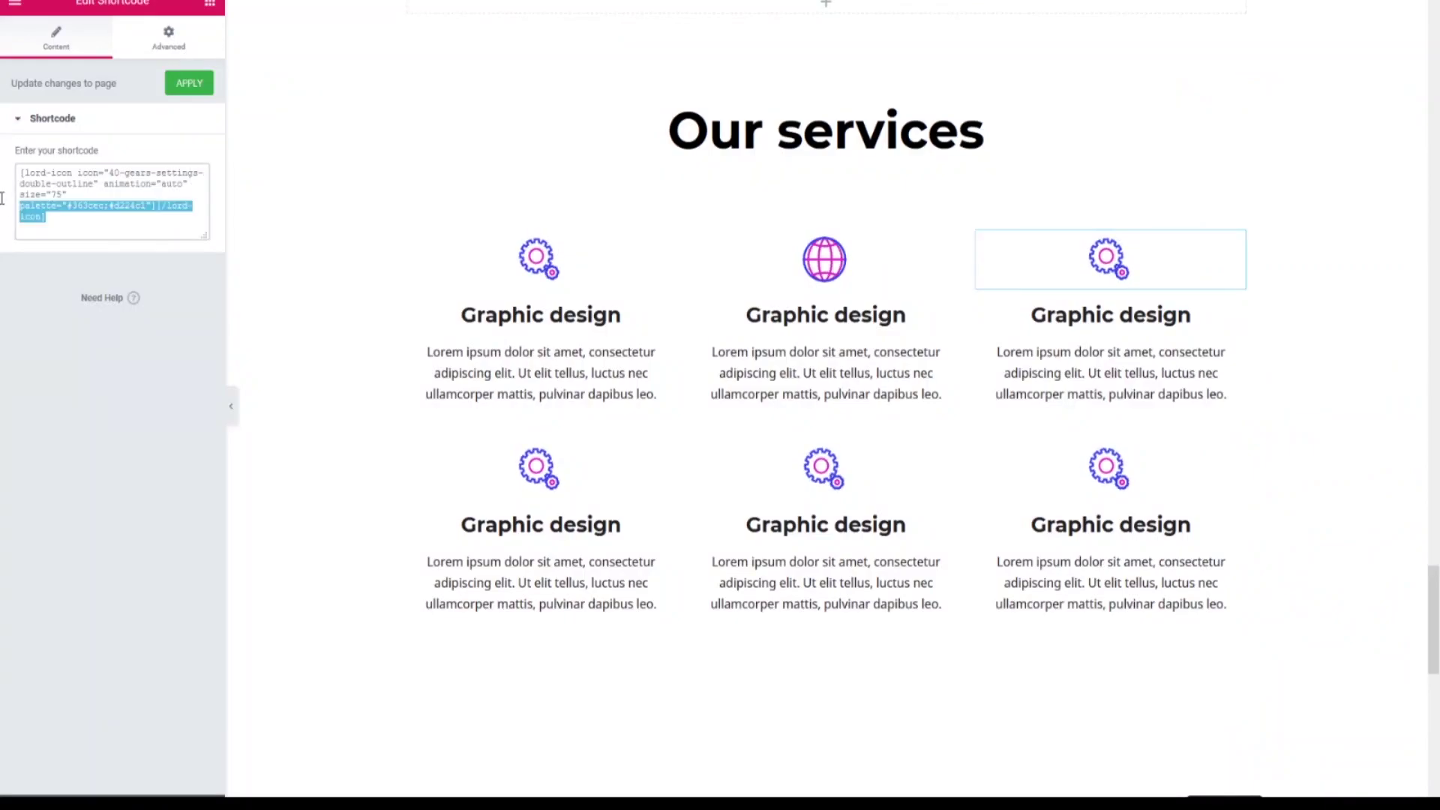
pyautogui.moveTo(2, 198); pyautogui.dragTo(4, 170)
pyautogui.hotkey('ctrl', 'v')
pyautogui.doubleClick(147, 183)
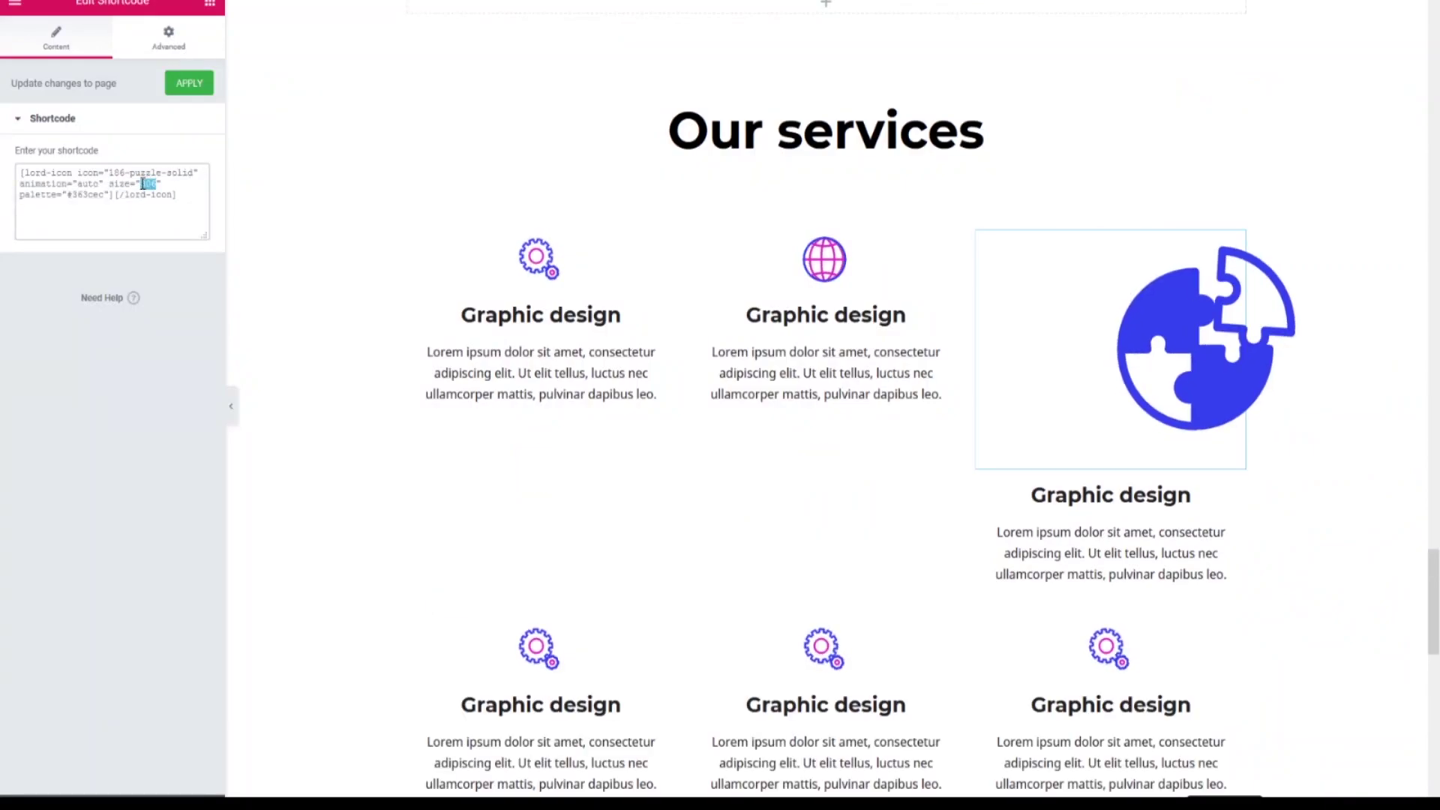
pyautogui.write('75')
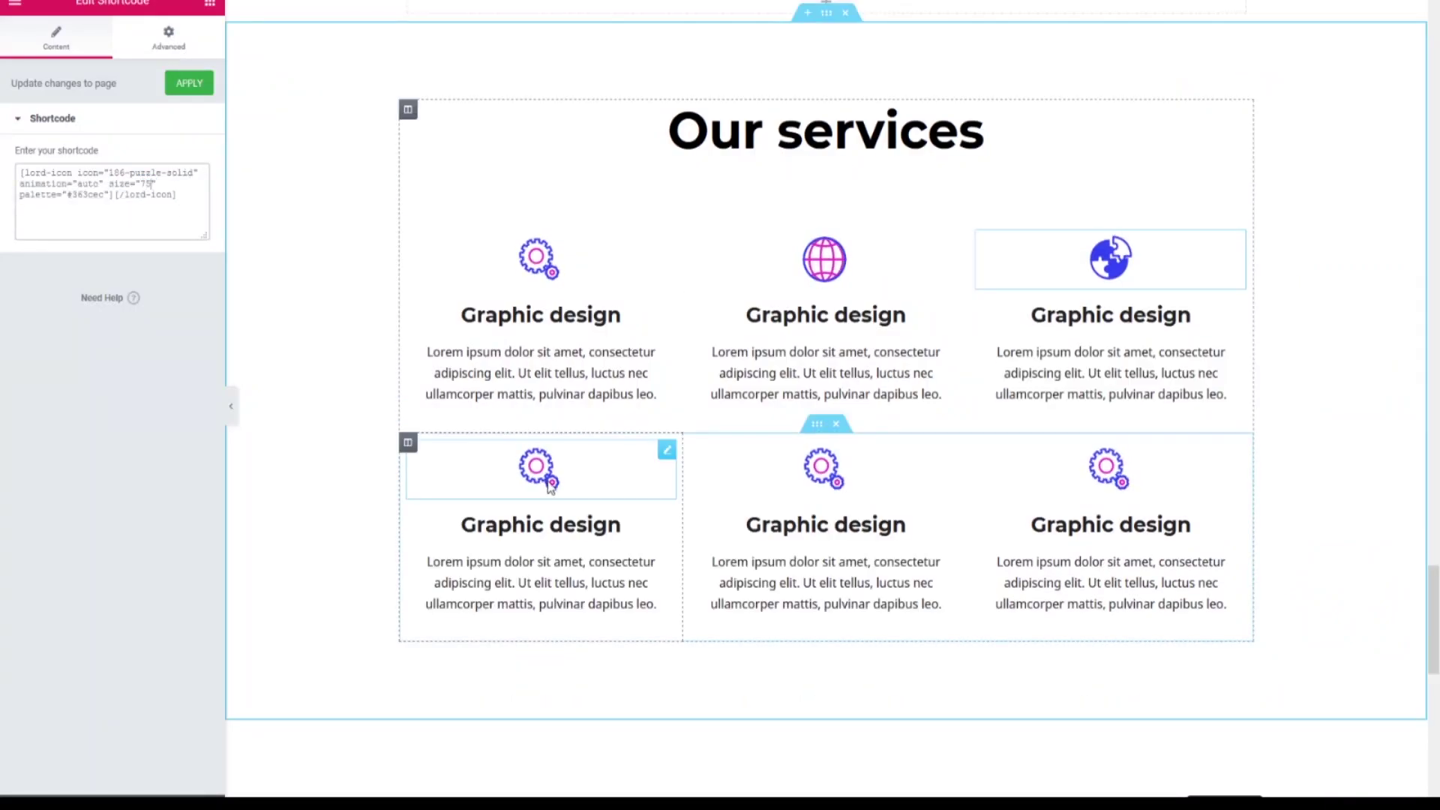
# Step: Edit the bottom-left icon's shortcode and browse the Lordicon blocks for the blackboard icon
pyautogui.click(666, 456)
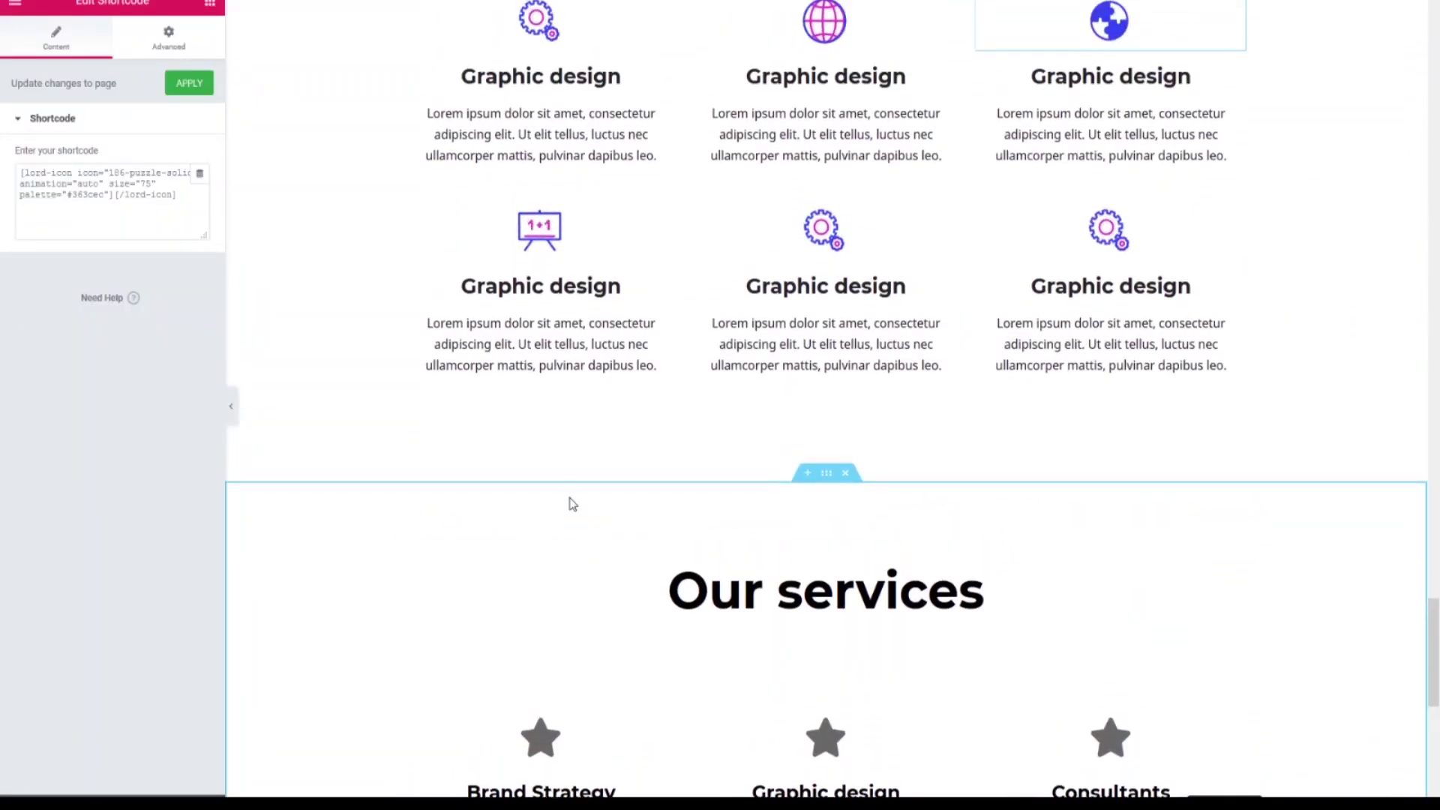
pyautogui.scroll(-4, 572, 504)
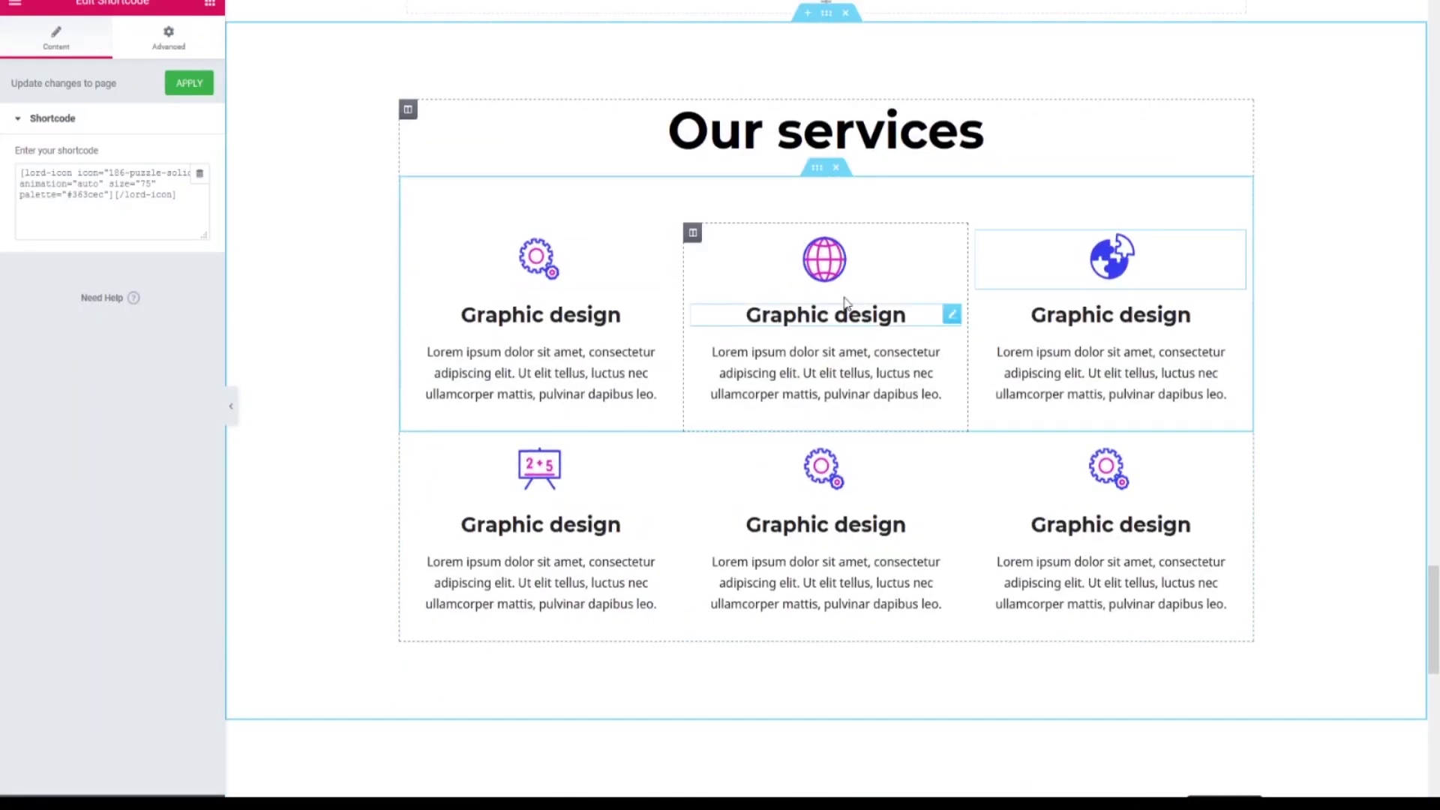
pyautogui.scroll(-7, 896, 547)
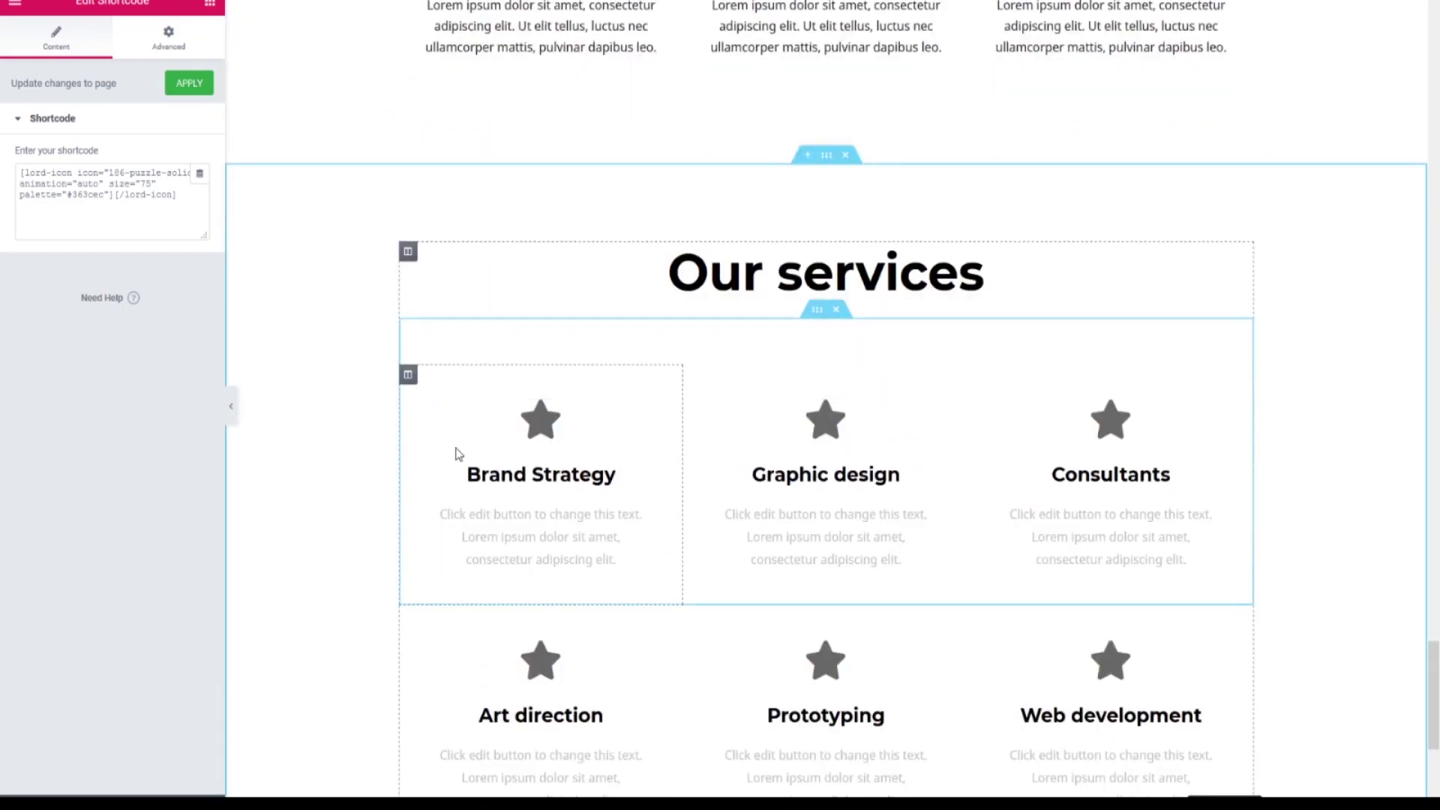
pyautogui.scroll(-4, 957, 422)
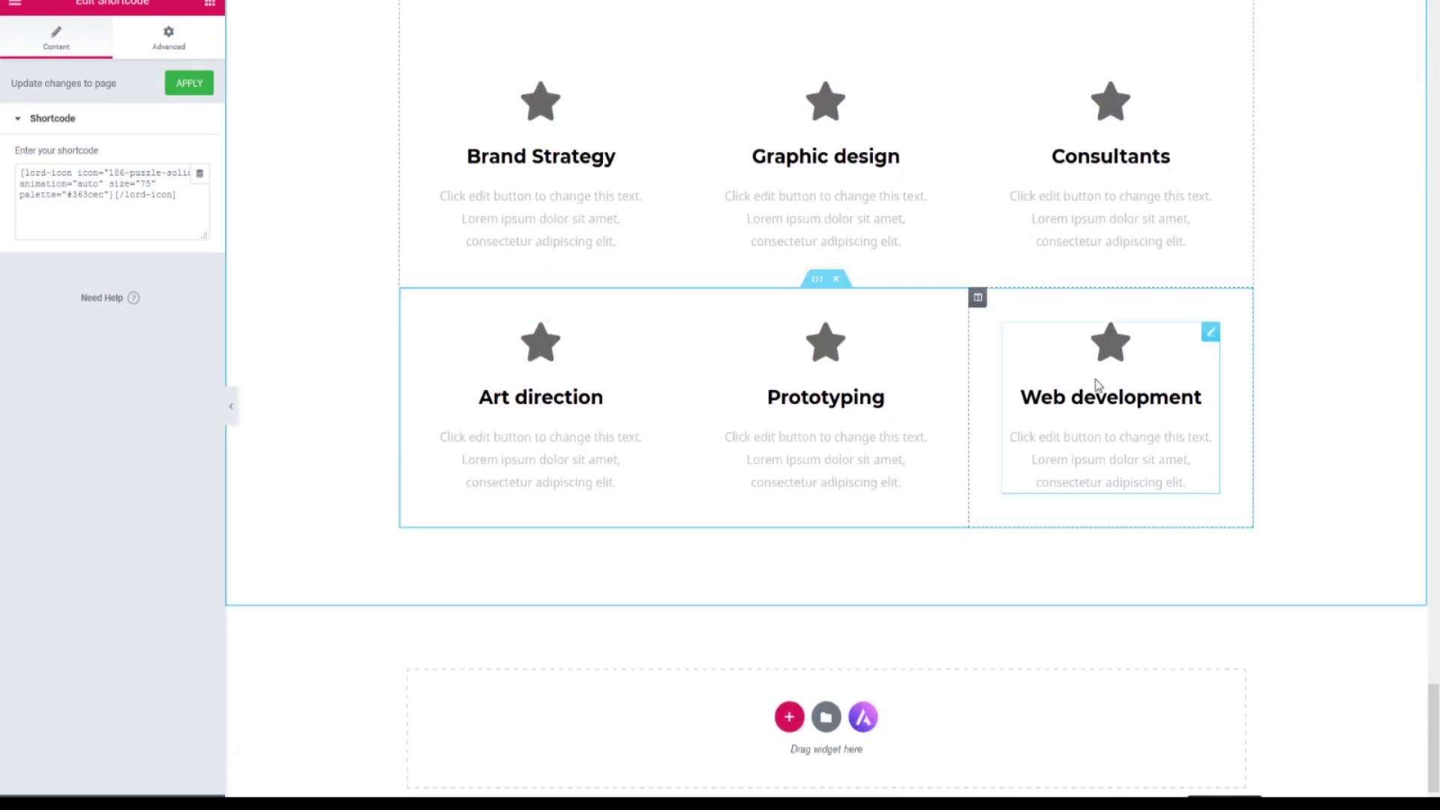
pyautogui.scroll(12, 1139, 358)
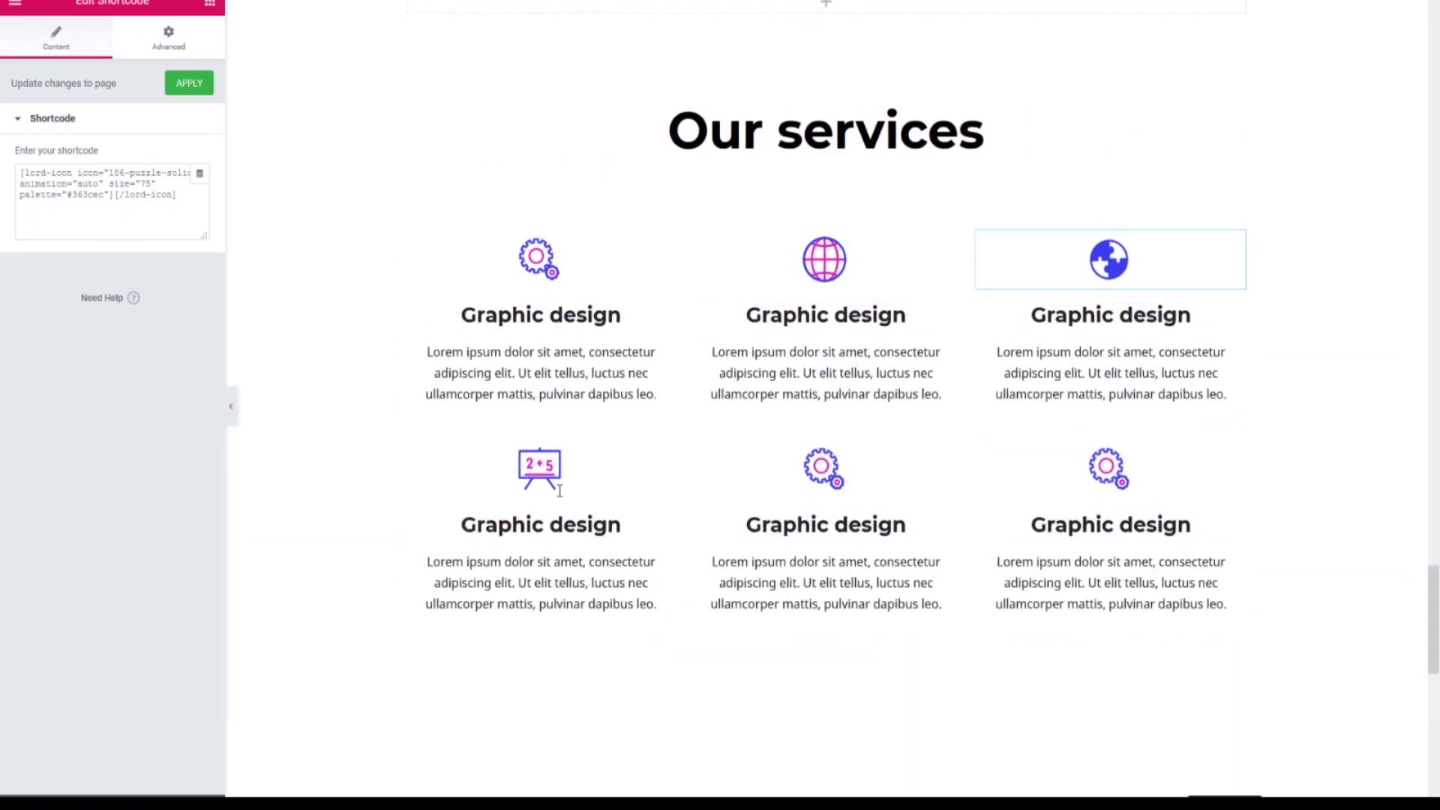
pyautogui.scroll(1, 825, 192)
# Step: Save the Our services section with Save as Template under the name 'Lordicon Elementor template'
pyautogui.scroll(2, 825, 192)
pyautogui.rightClick(826, 178)
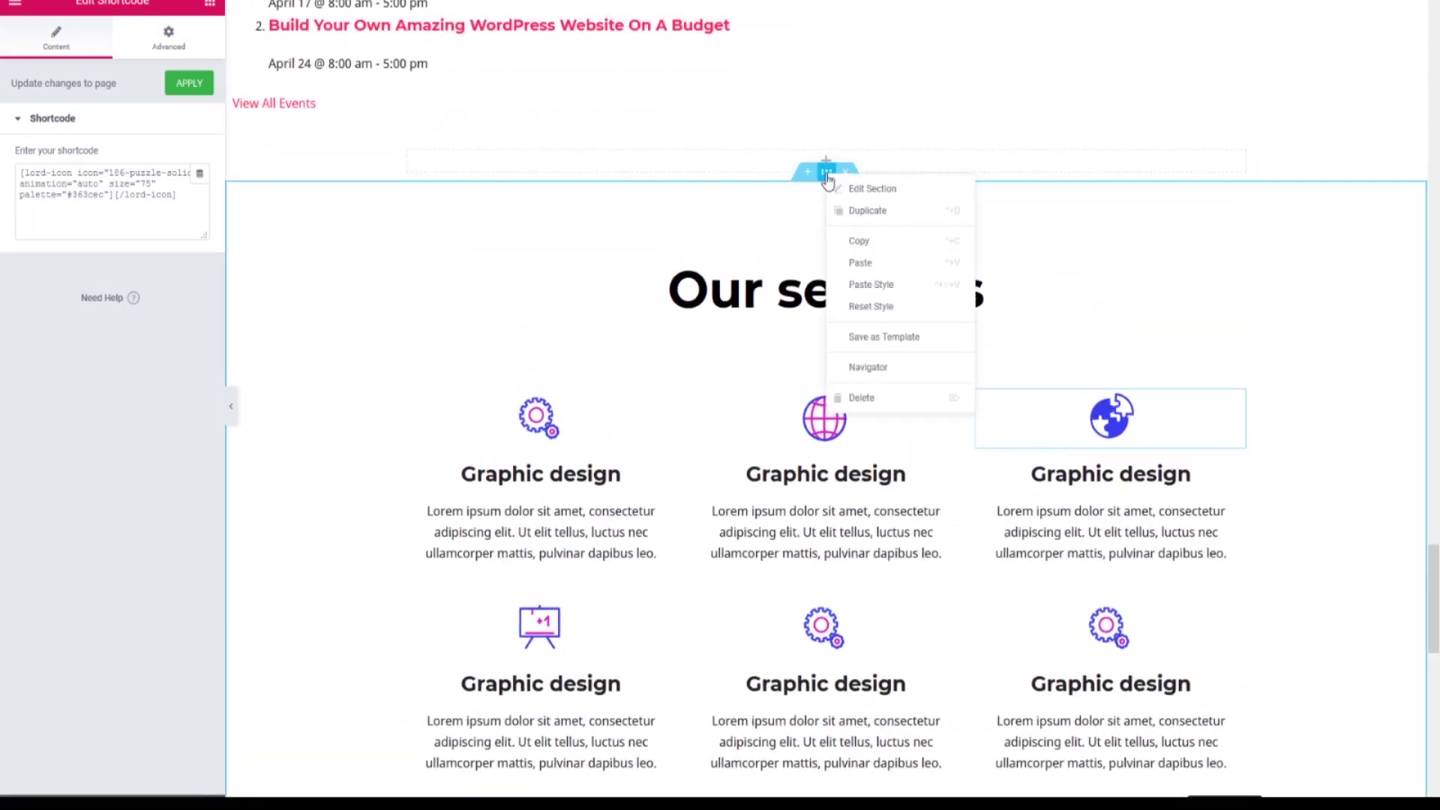
pyautogui.click(899, 337)
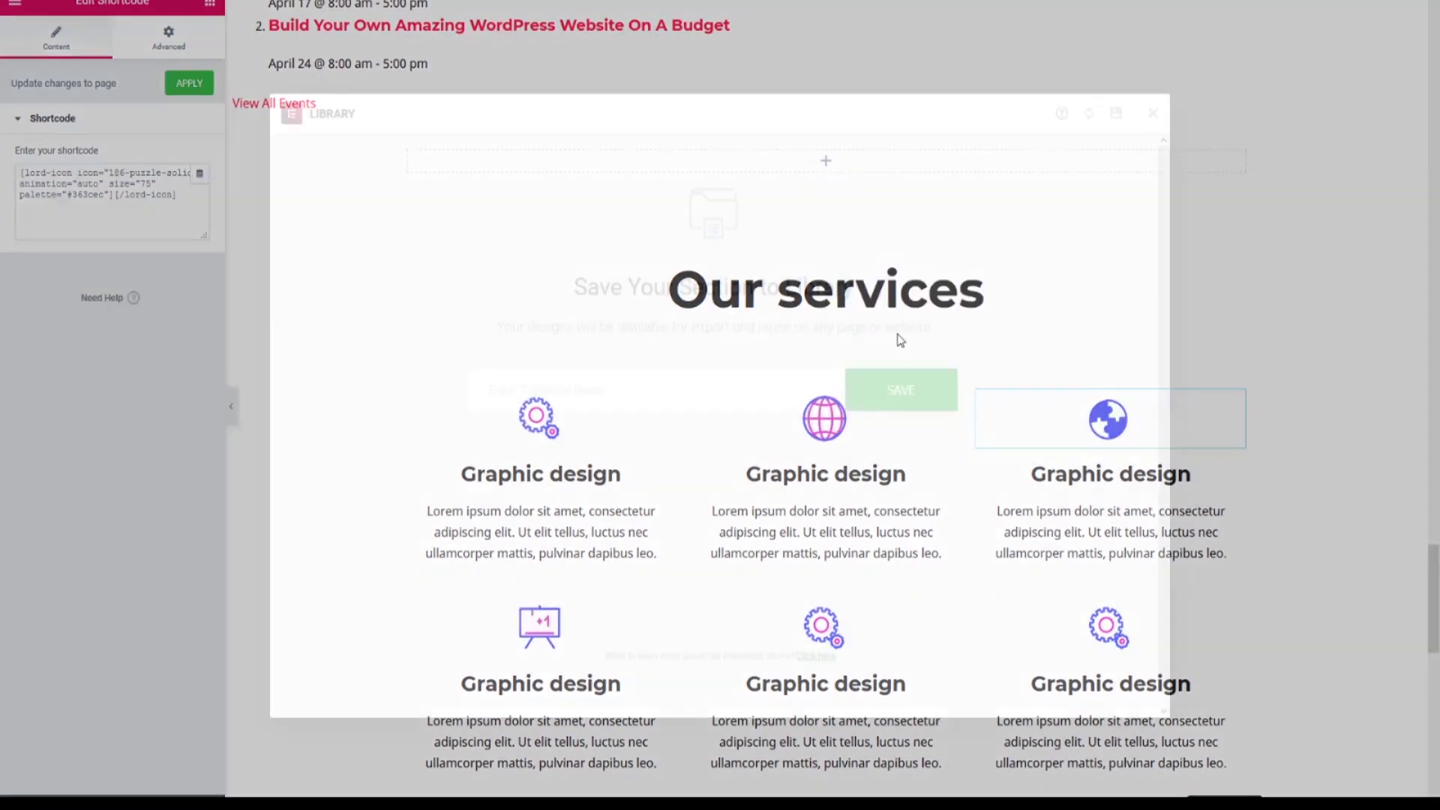
pyautogui.write('Lordicon Elementor templates')
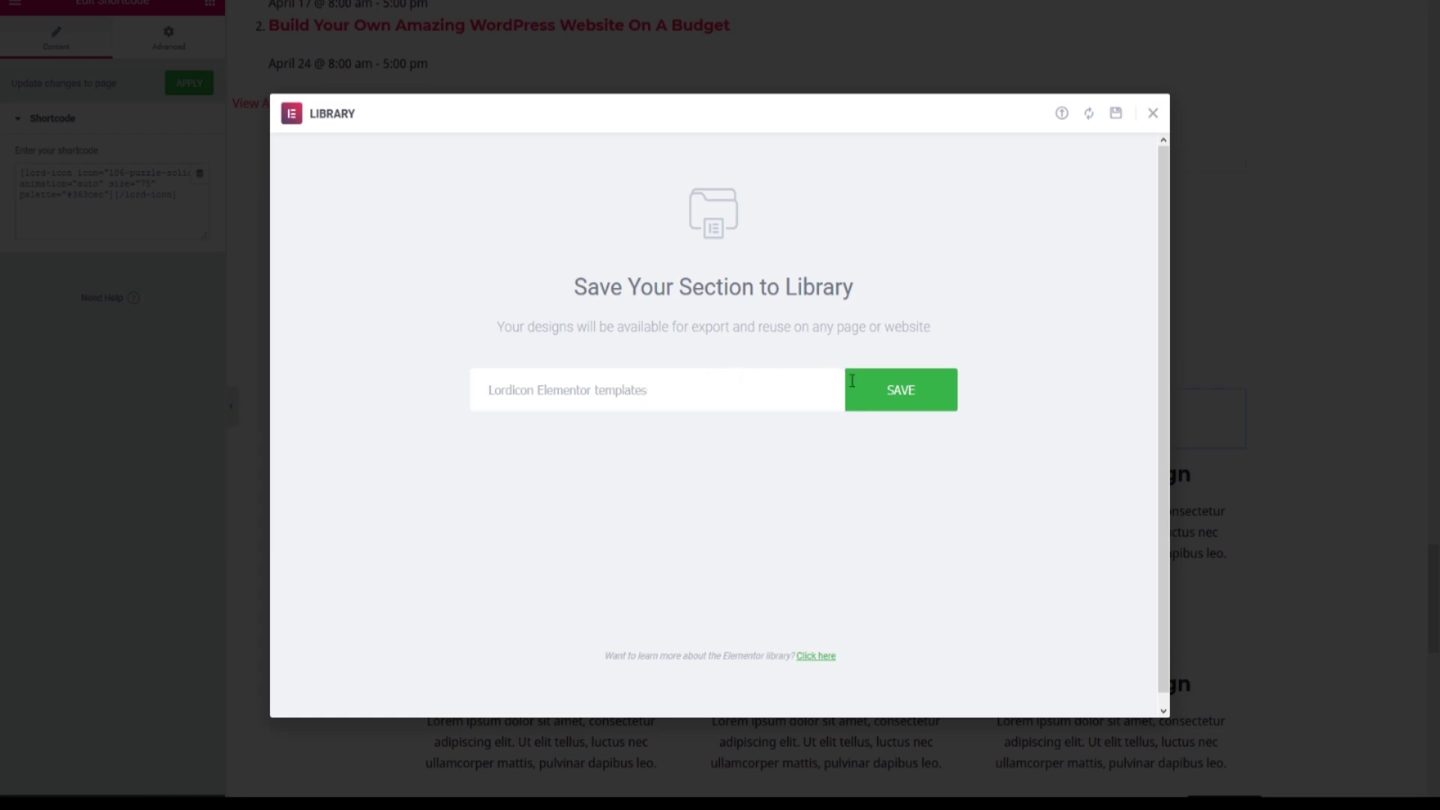
pyautogui.click(852, 383)
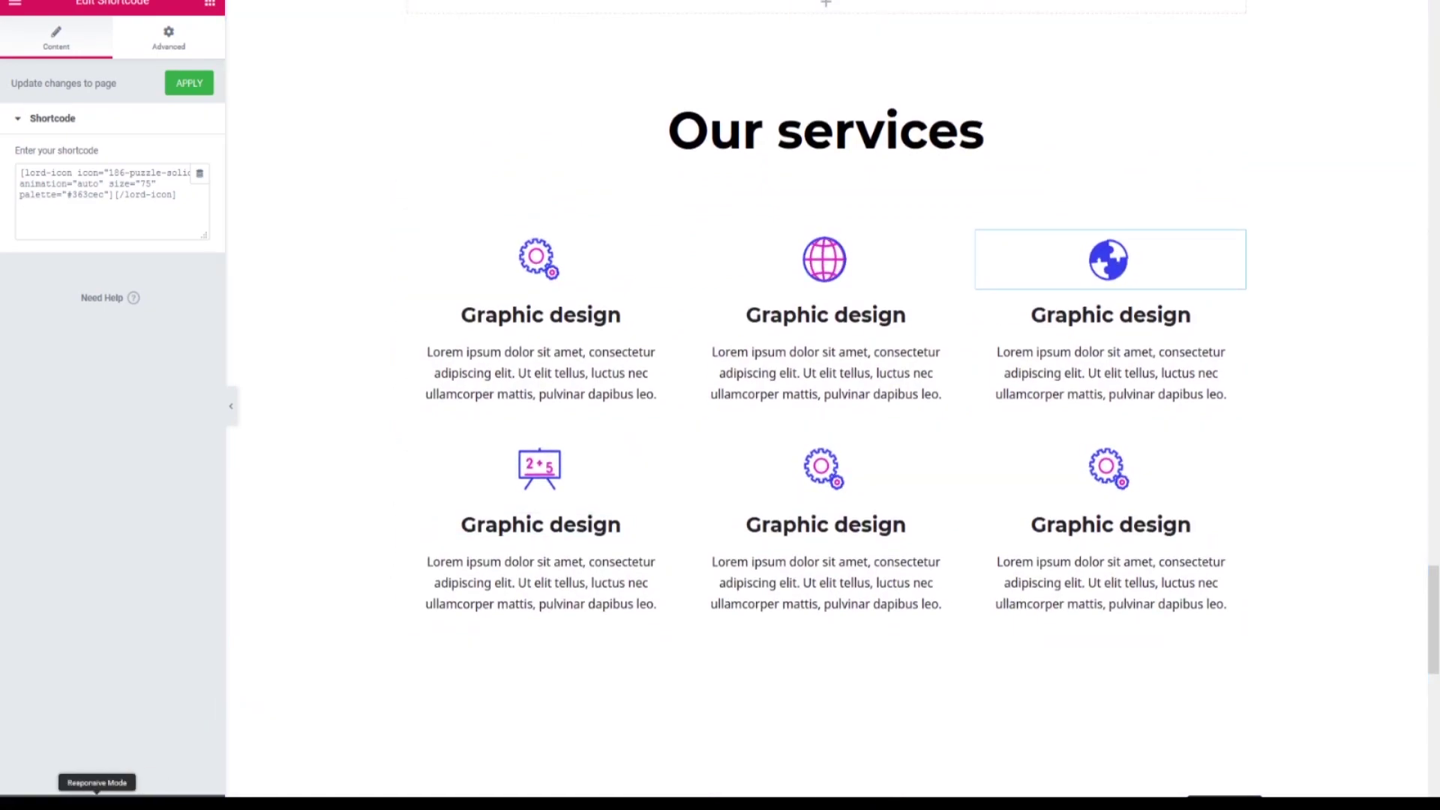
pyautogui.click(96, 796)
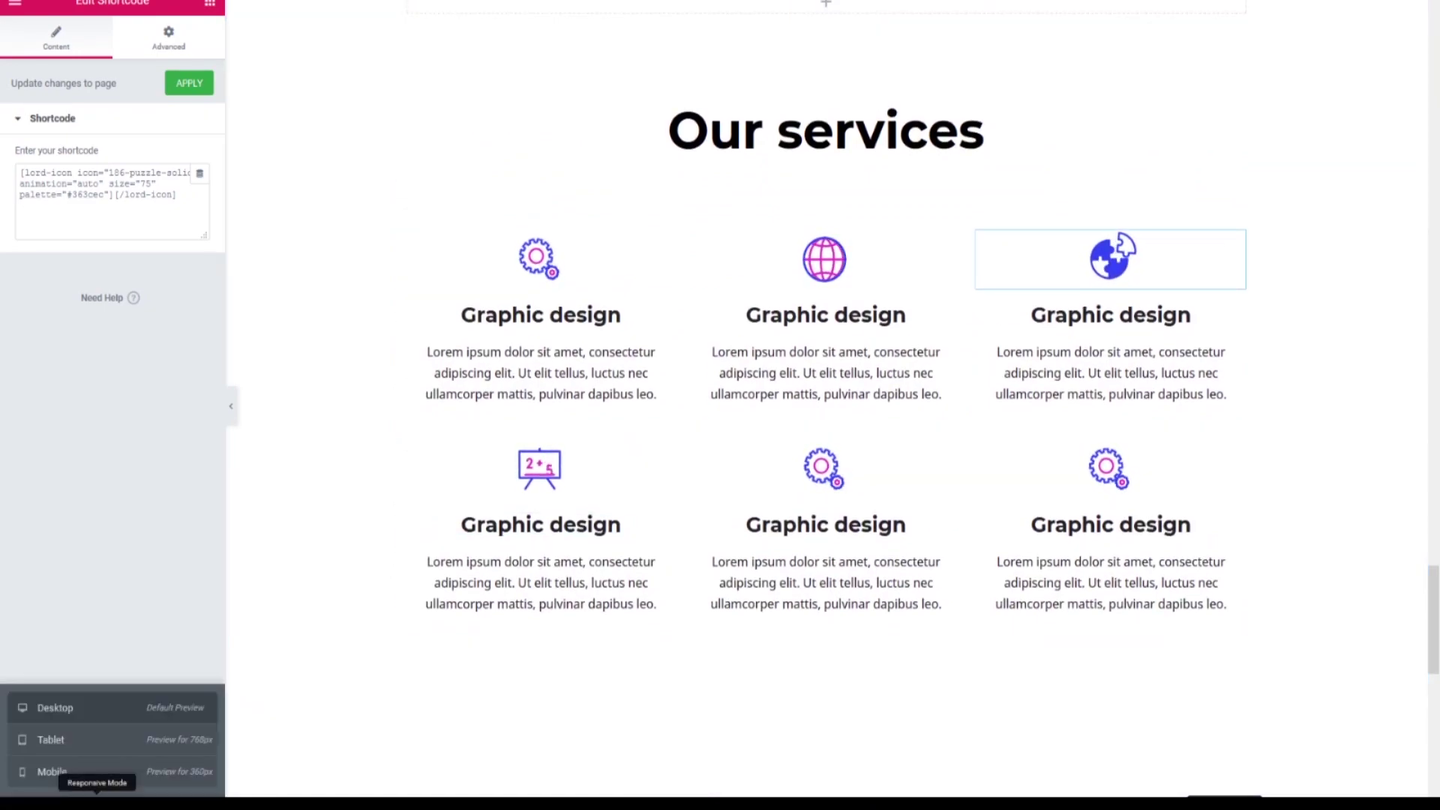
pyautogui.click(93, 742)
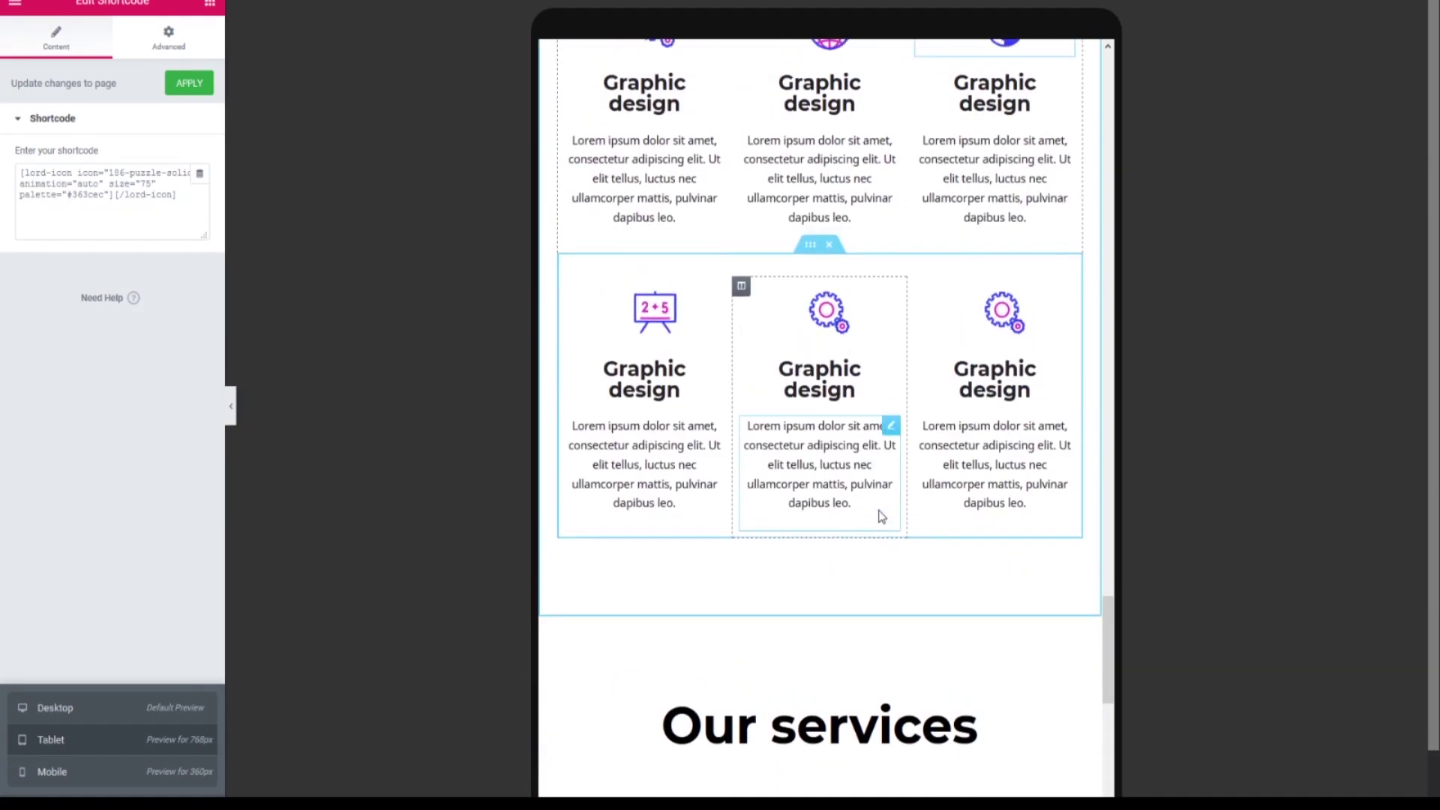
pyautogui.click(45, 761)
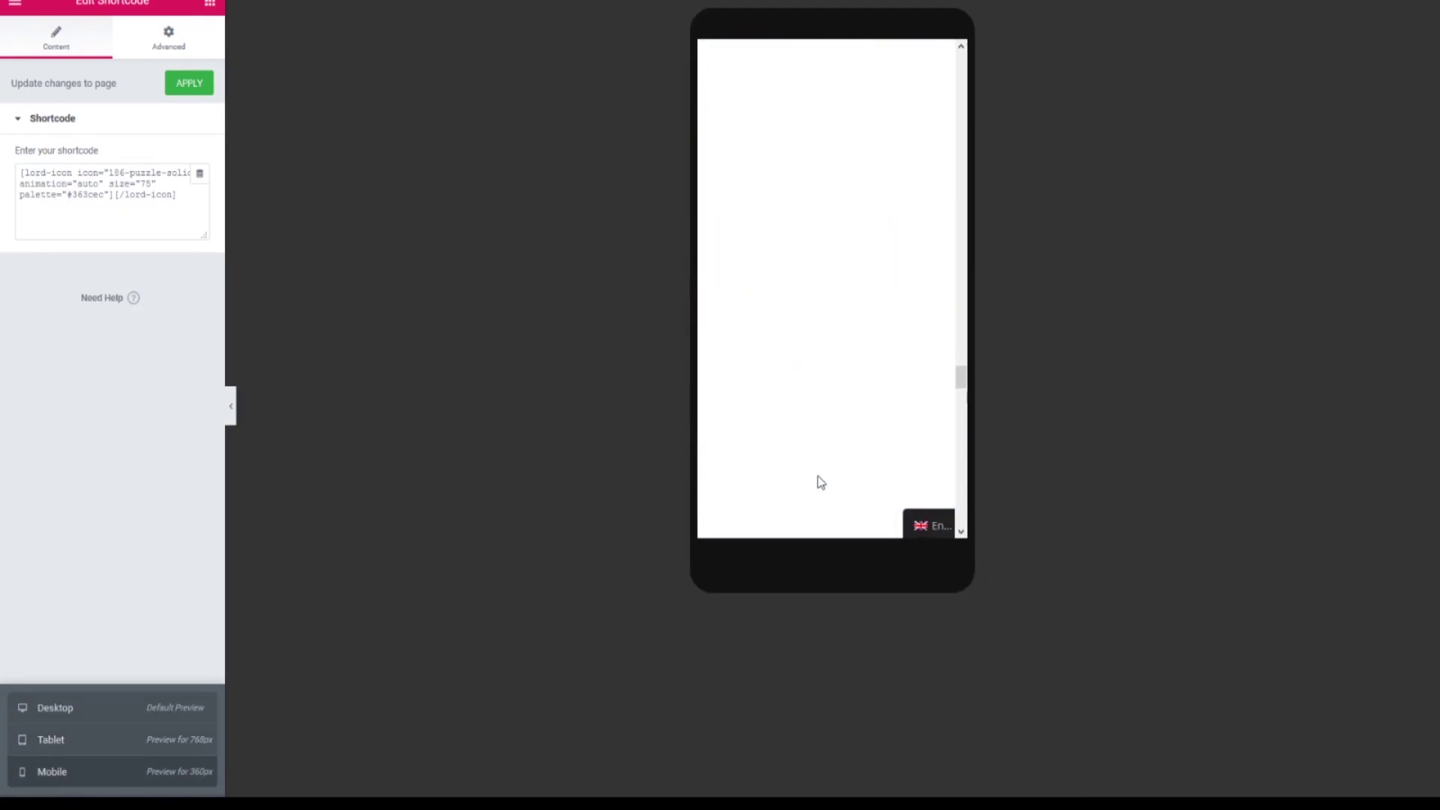
pyautogui.scroll(-5, 818, 475)
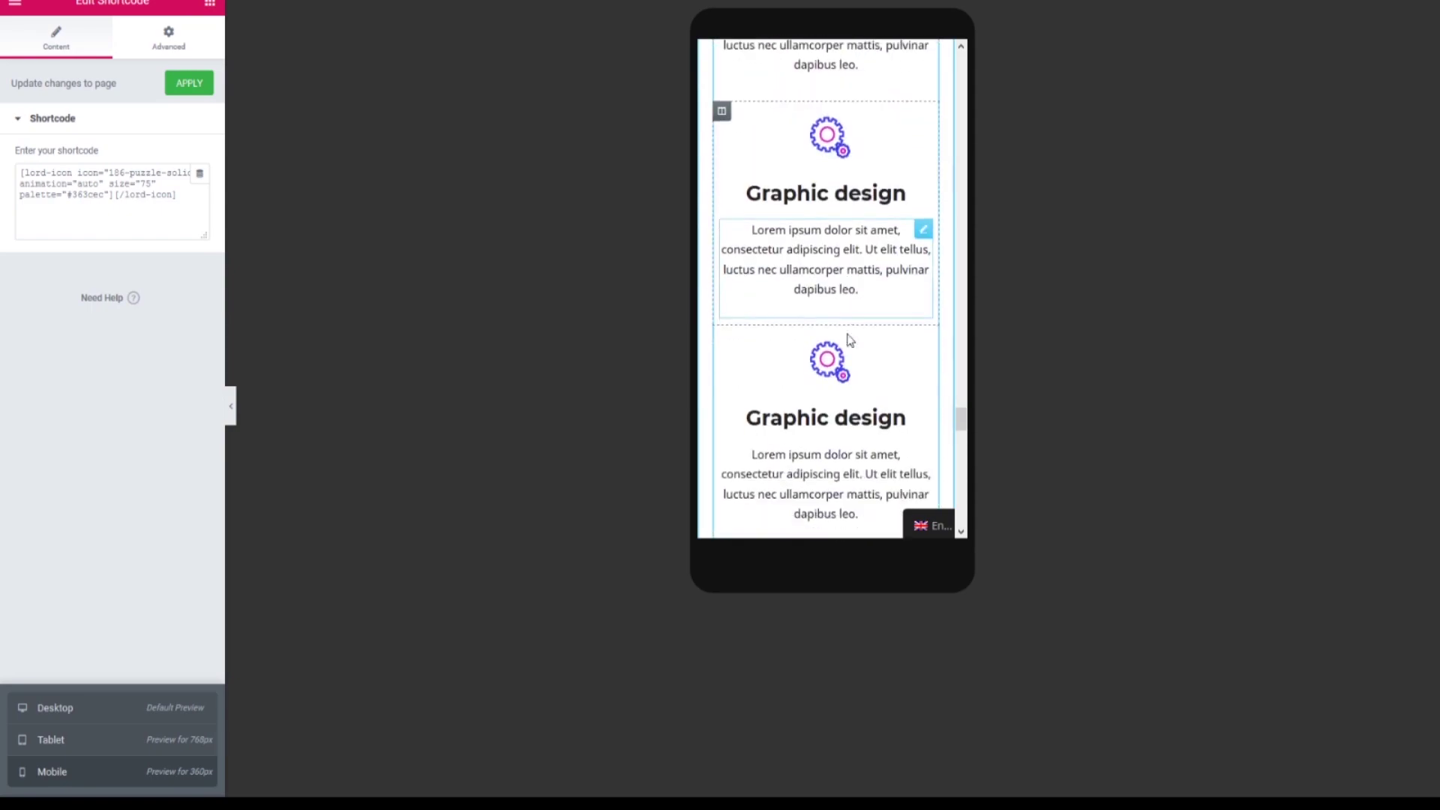
pyautogui.scroll(10, 848, 332)
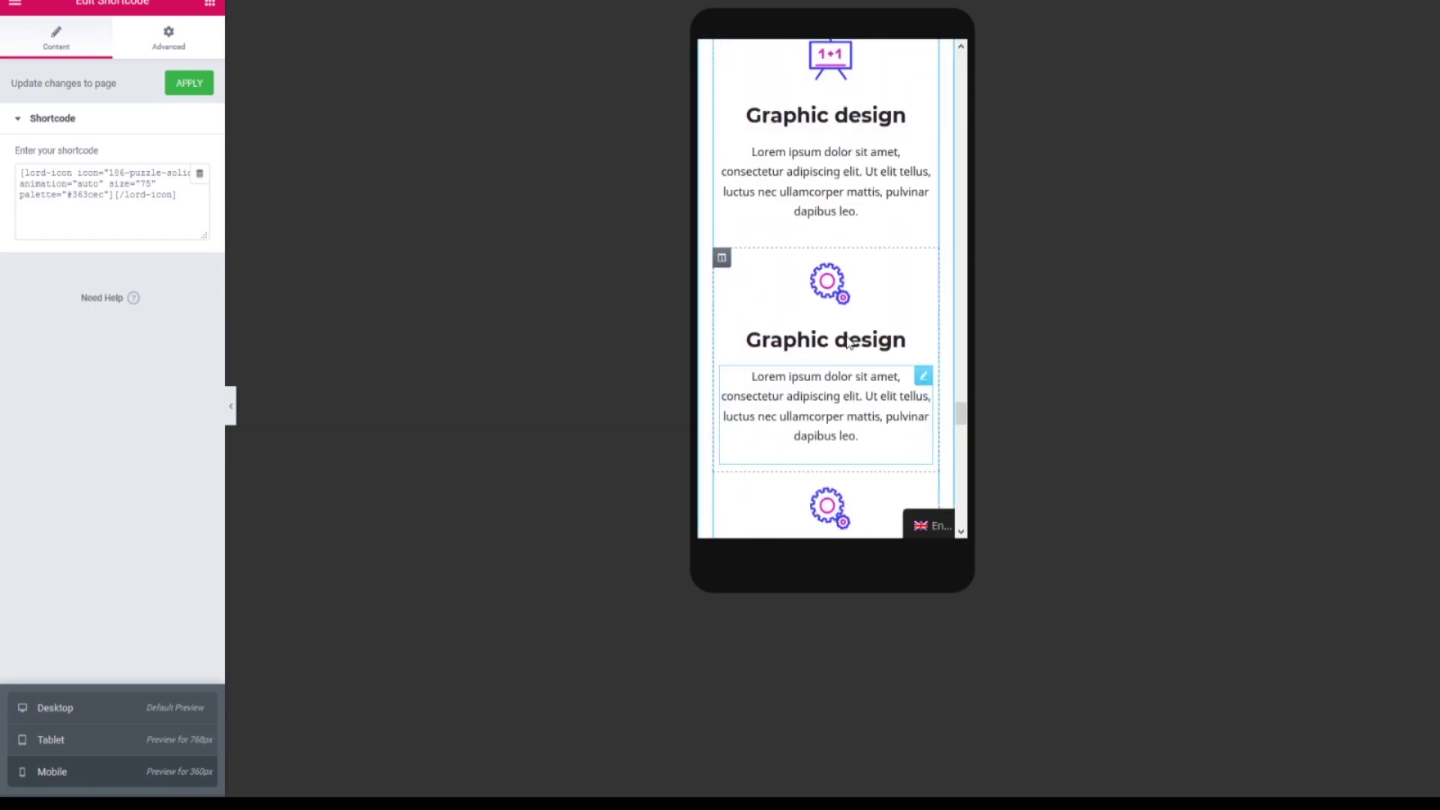
pyautogui.scroll(7, 845, 334)
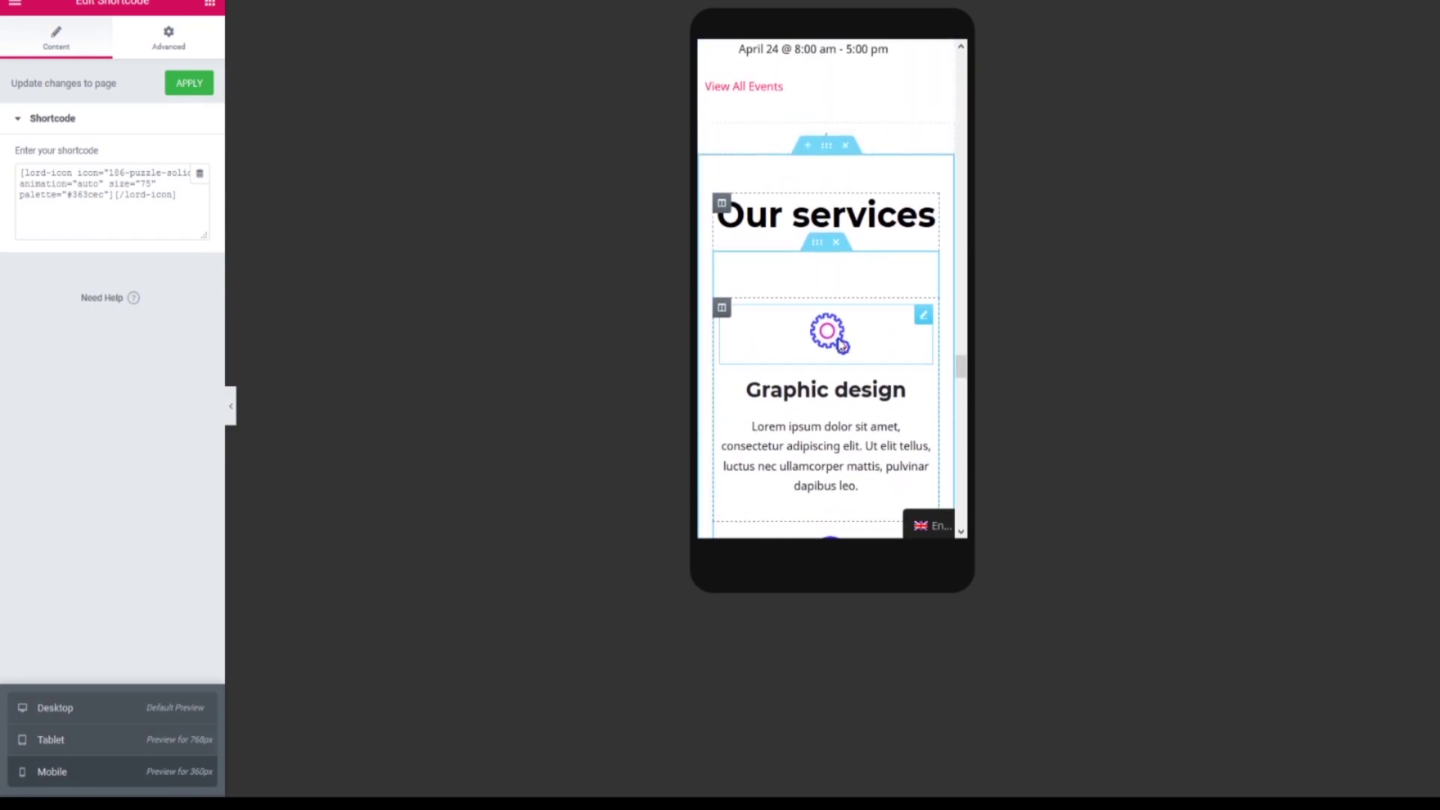
pyautogui.scroll(1, 839, 343)
pyautogui.click(177, 705)
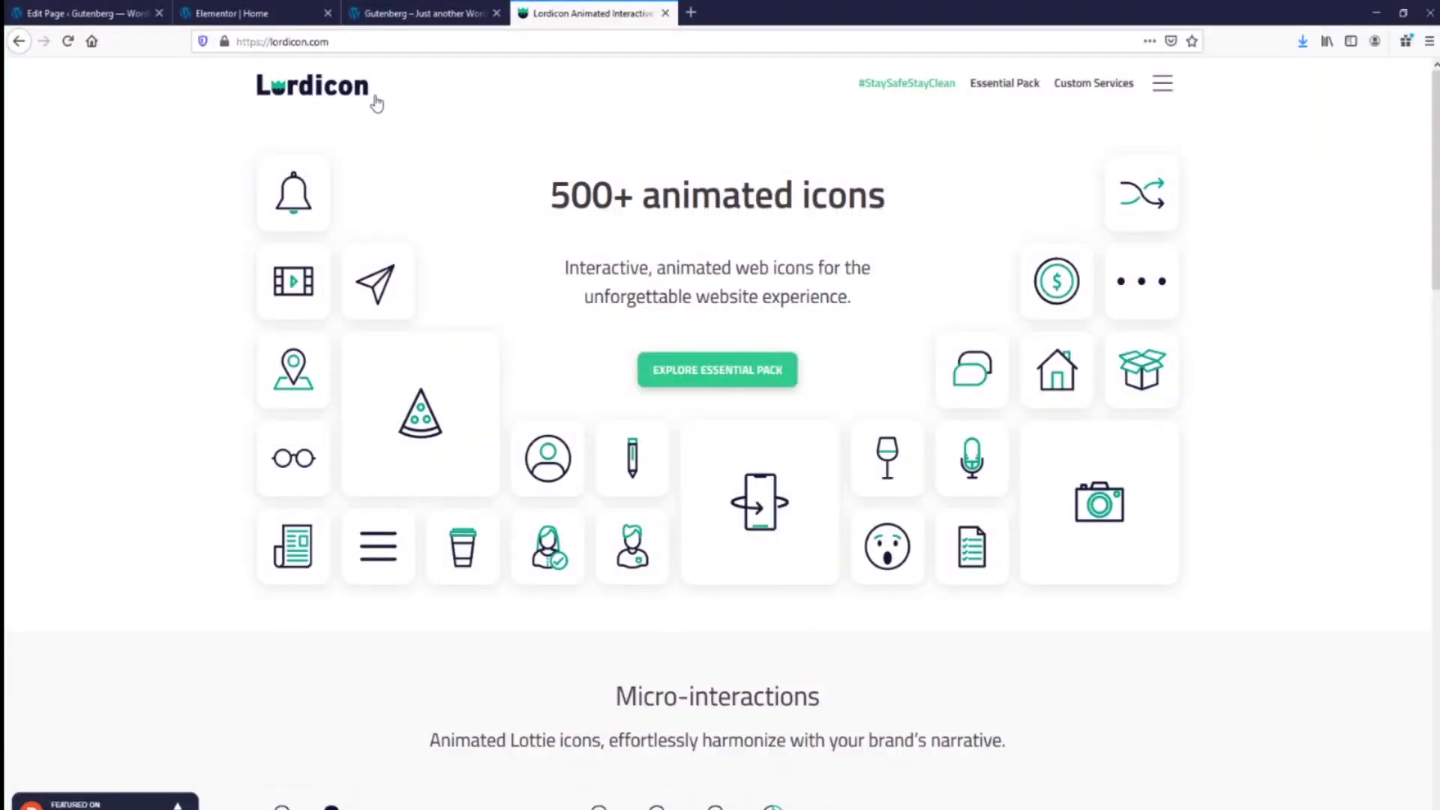
# Step: Go full screen, scroll to the embed section and open Lottie Web Player's LEARN MORE page
pyautogui.press('F11')
pyautogui.scroll(-10, 649, 347)
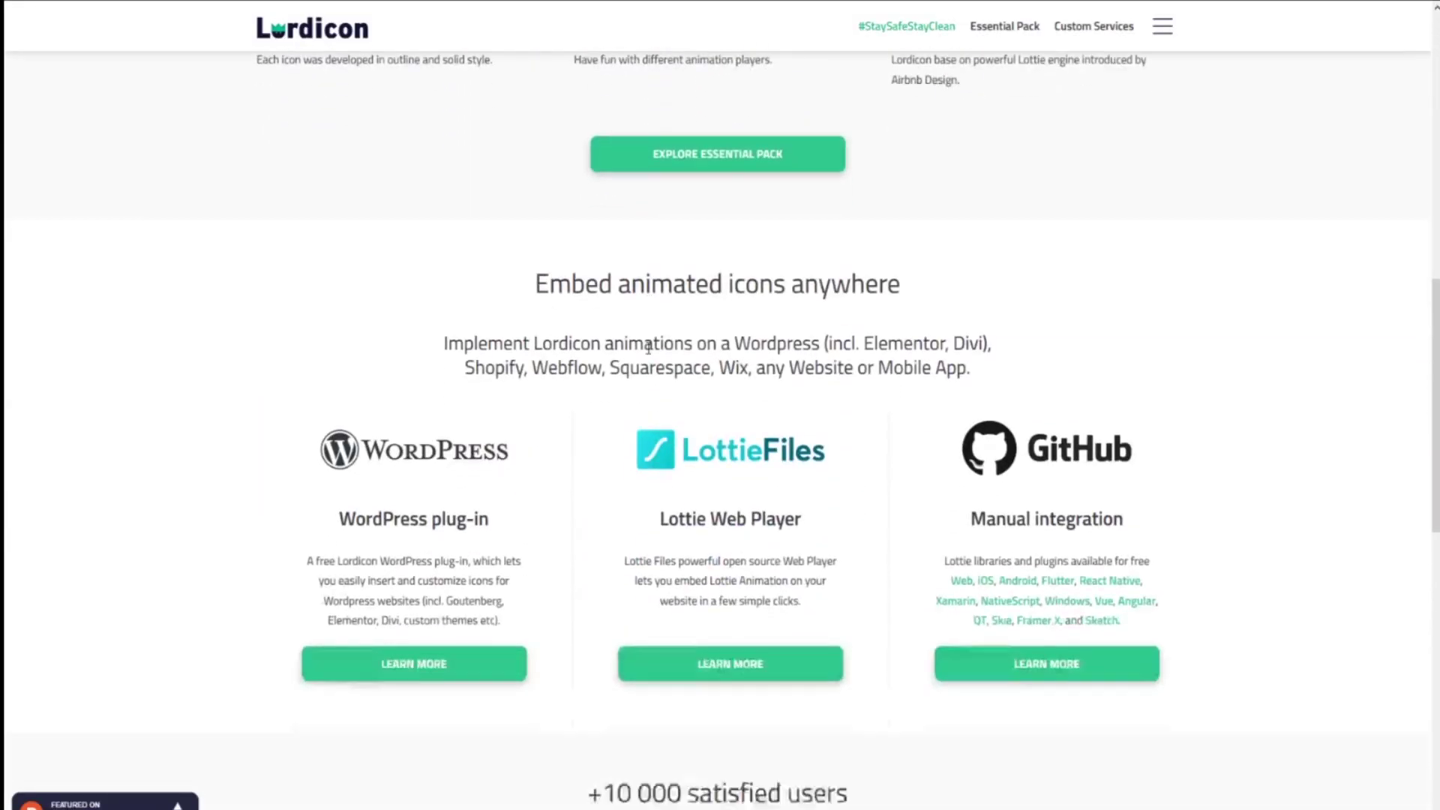
pyautogui.scroll(-1, 649, 347)
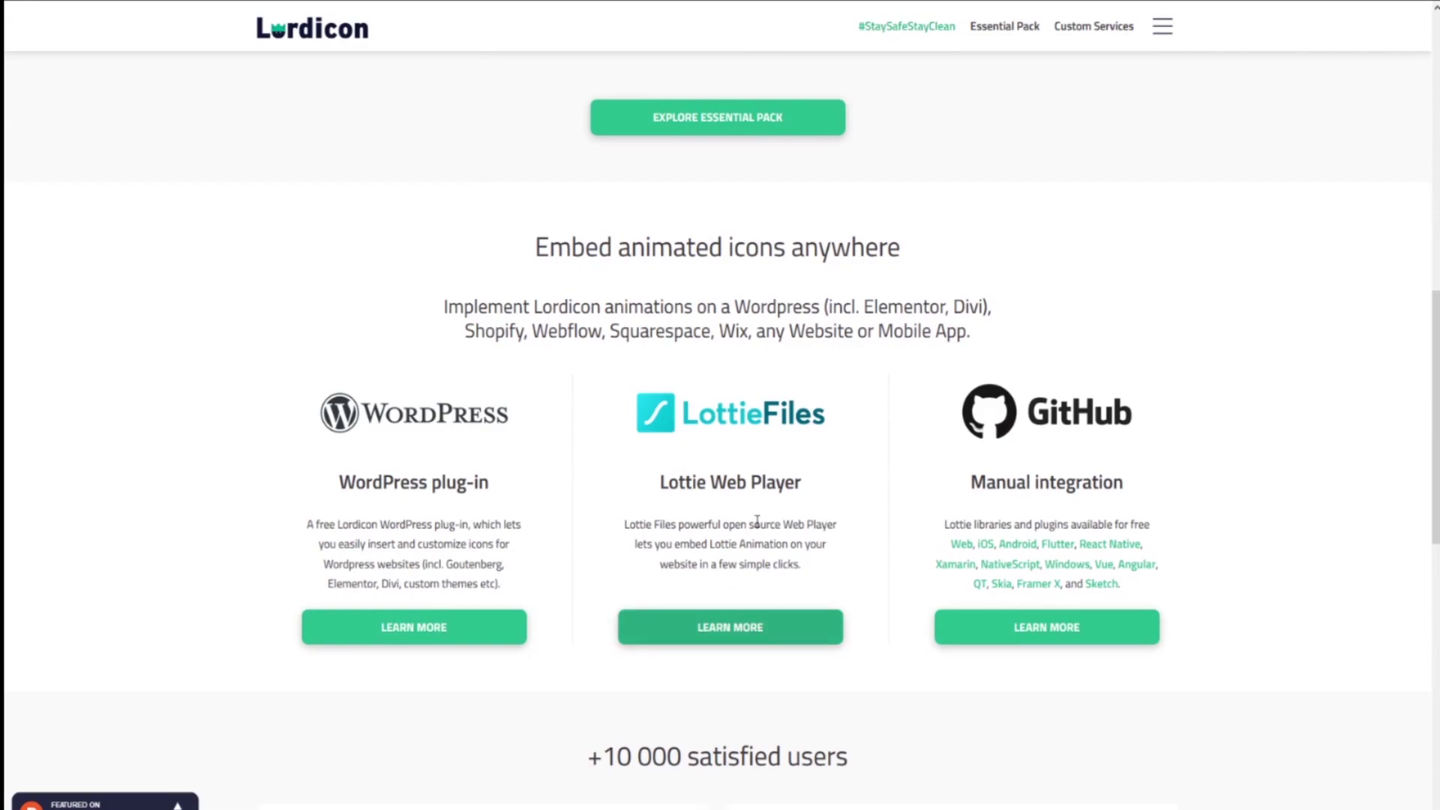
pyautogui.click(806, 625)
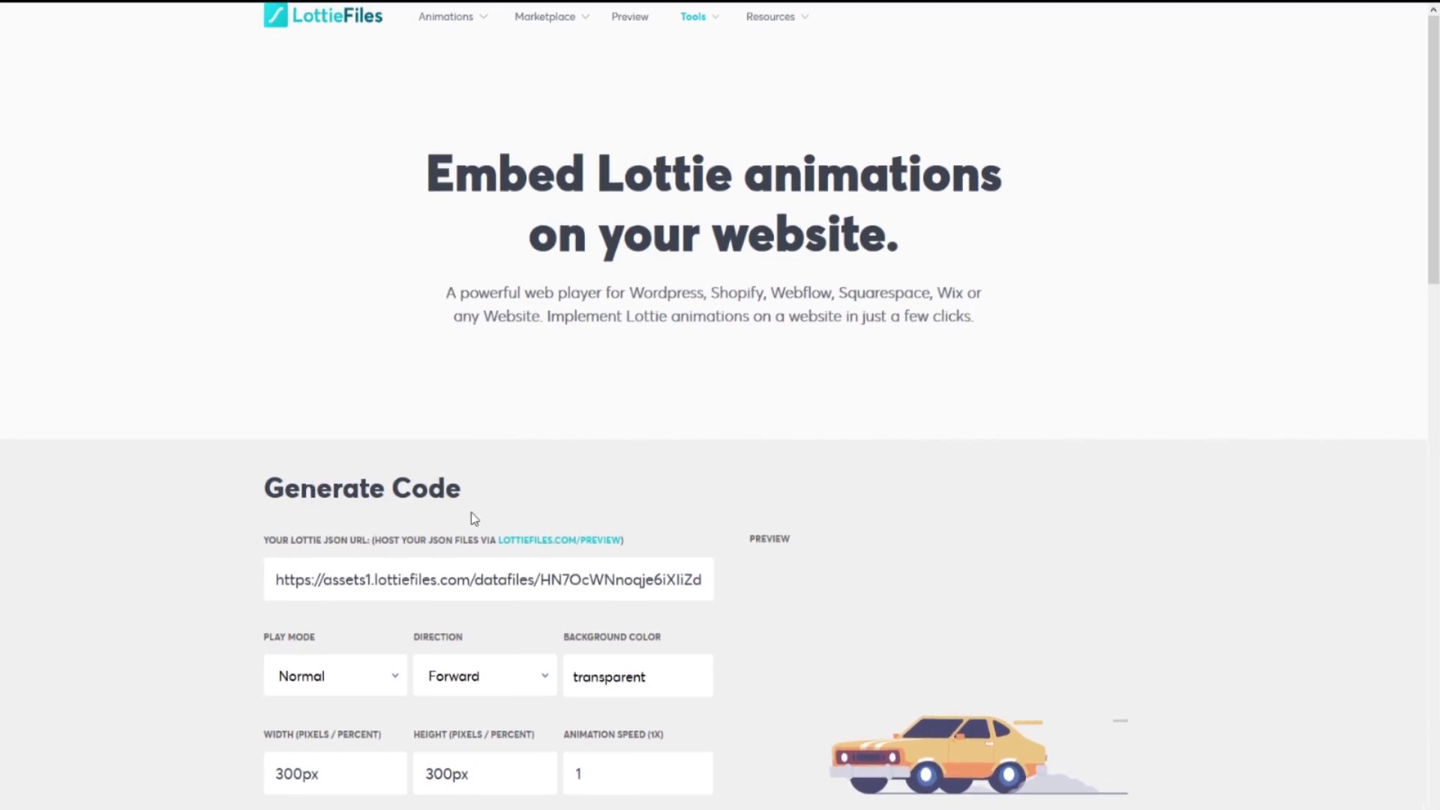
# Step: Open the LottieFiles Animations gallery from the top navigation
pyautogui.scroll(-3, 821, 660)
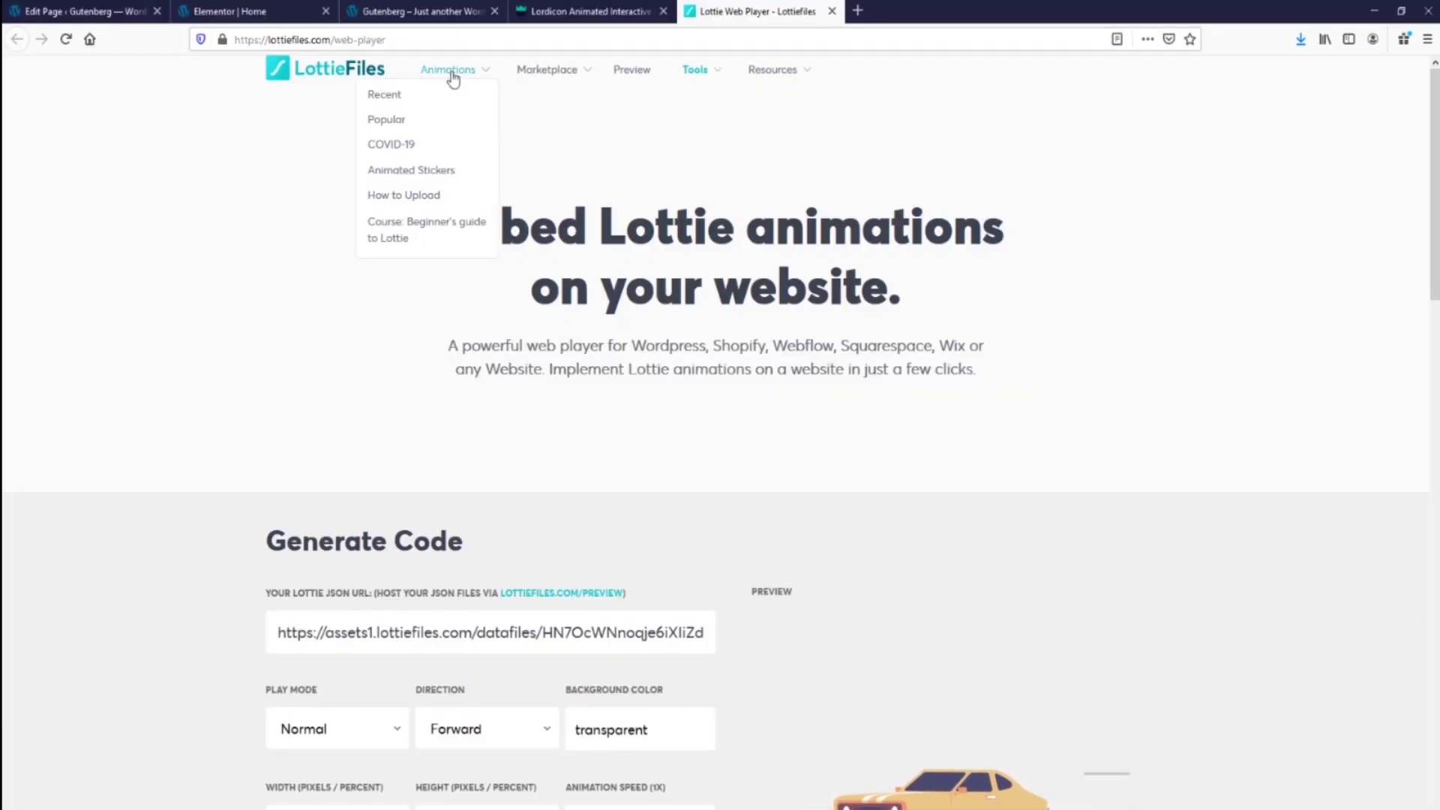
pyautogui.click(450, 78)
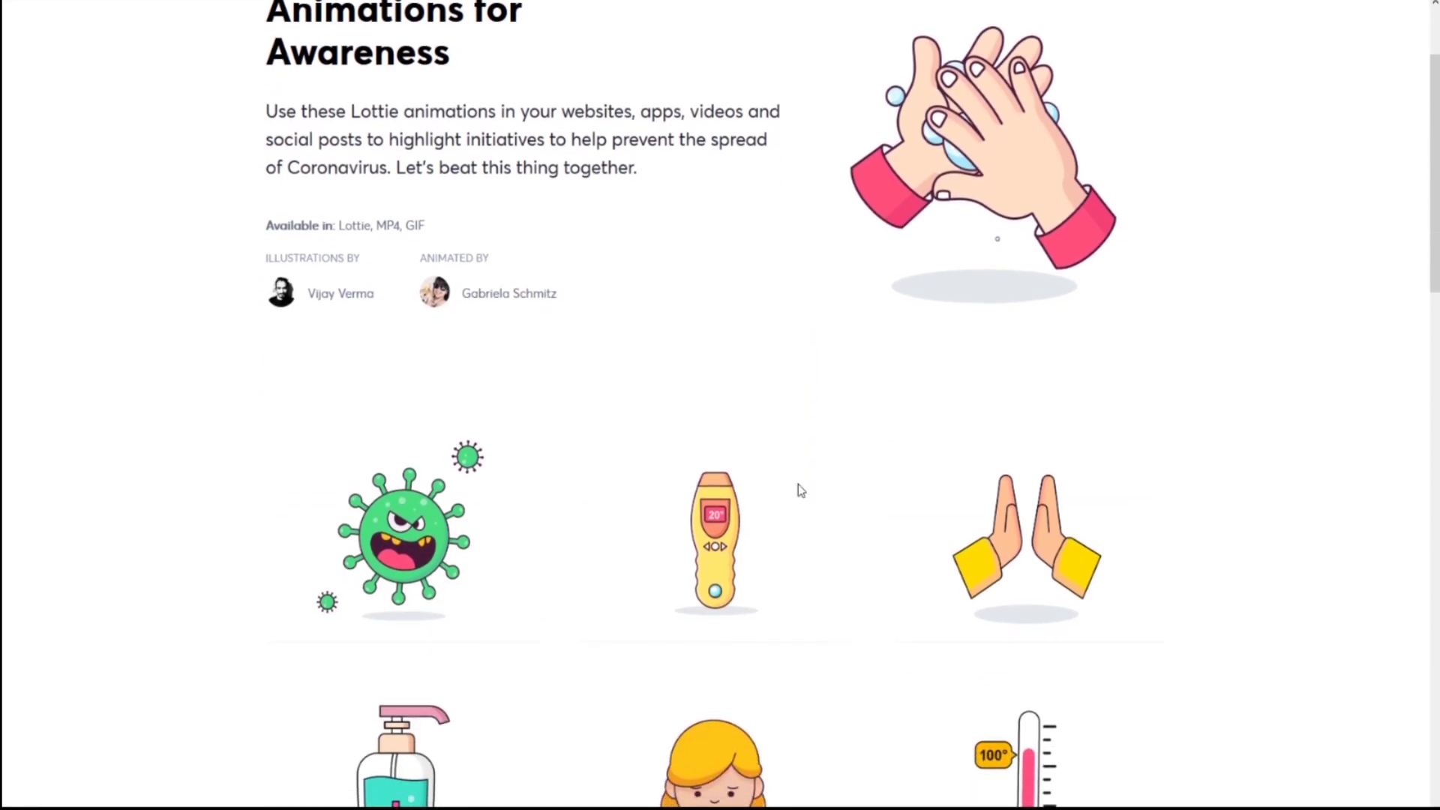
# Step: Find the community animations and open the Stay Safe Stay Home card
pyautogui.scroll(-4, 760, 531)
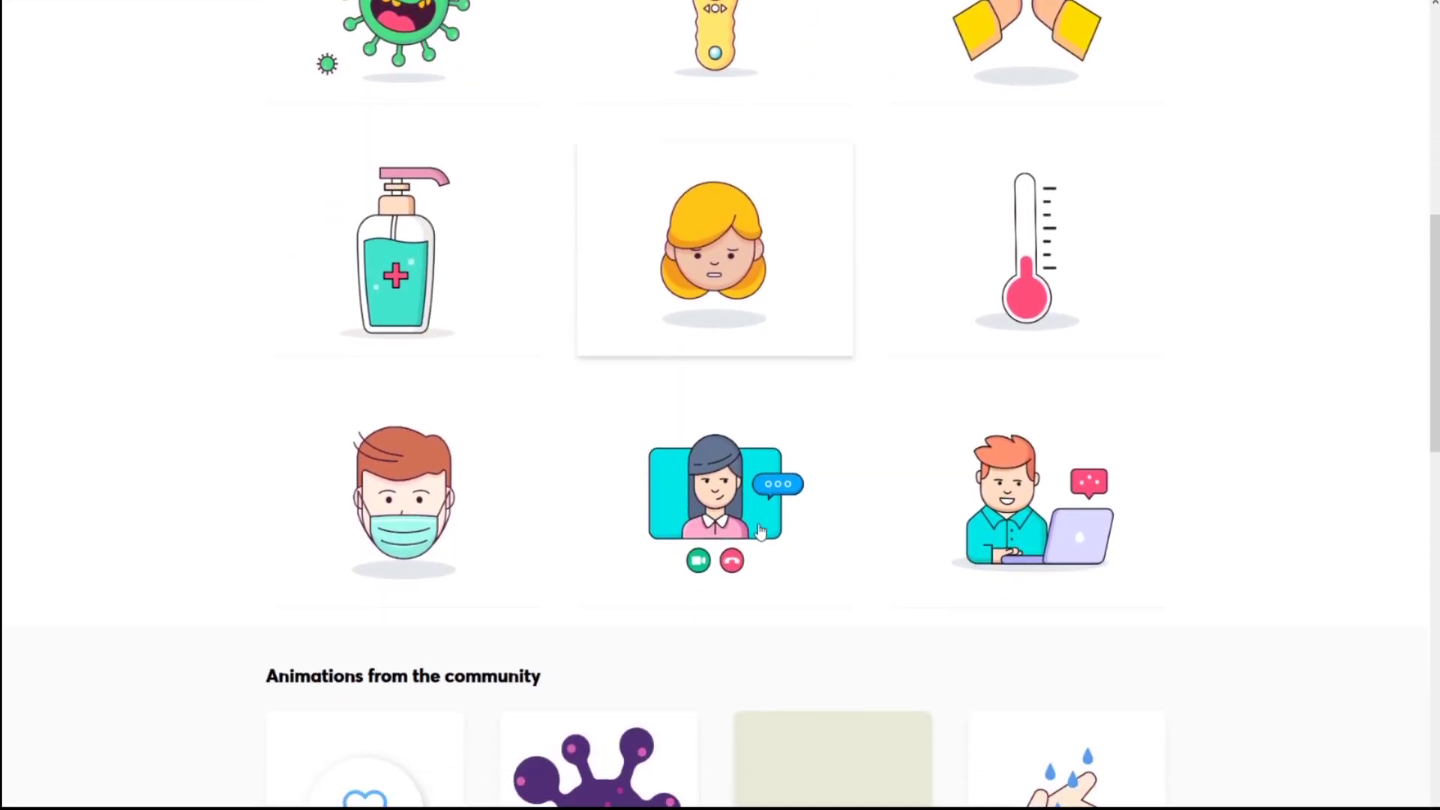
pyautogui.scroll(-13, 984, 380)
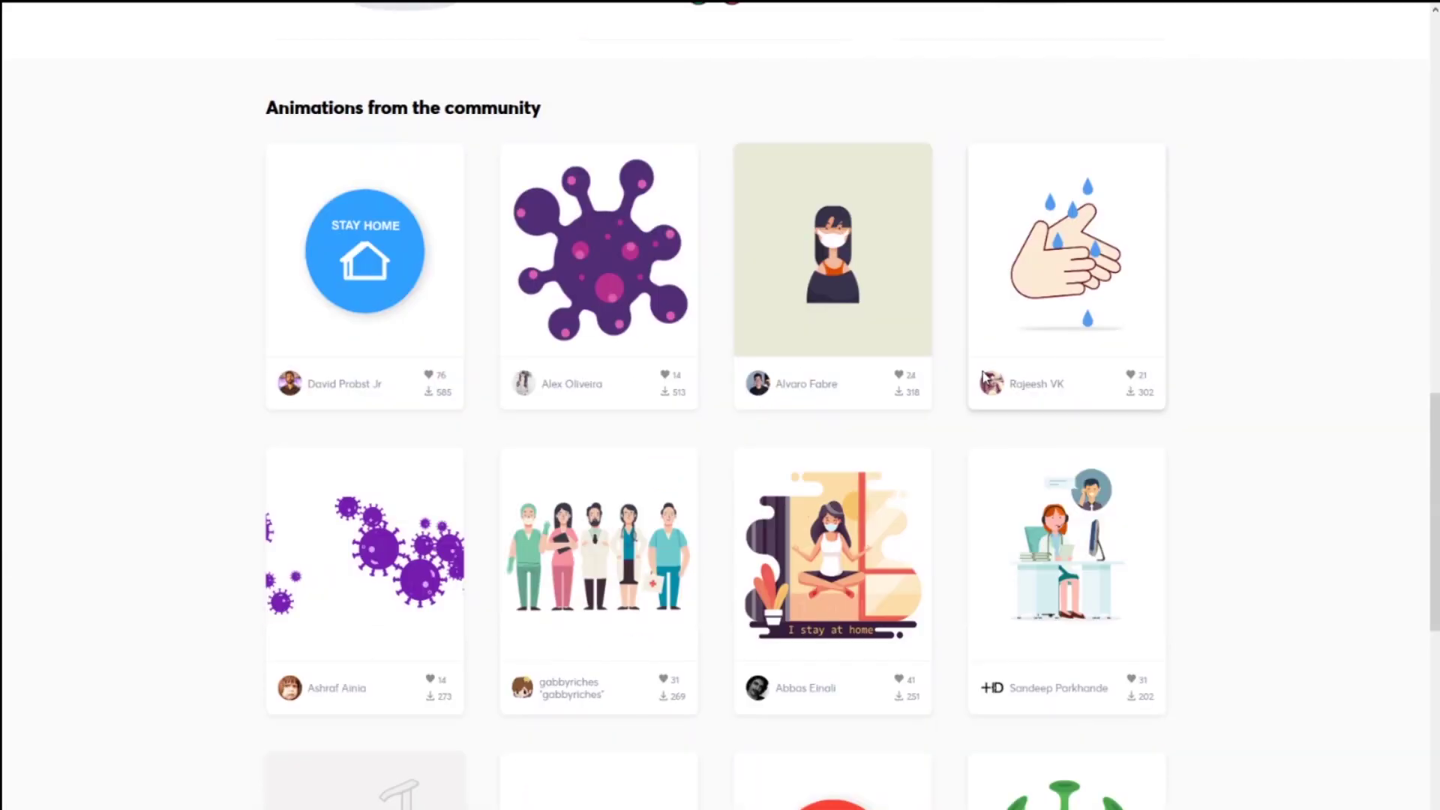
pyautogui.scroll(7, 985, 378)
pyautogui.scroll(2, 984, 378)
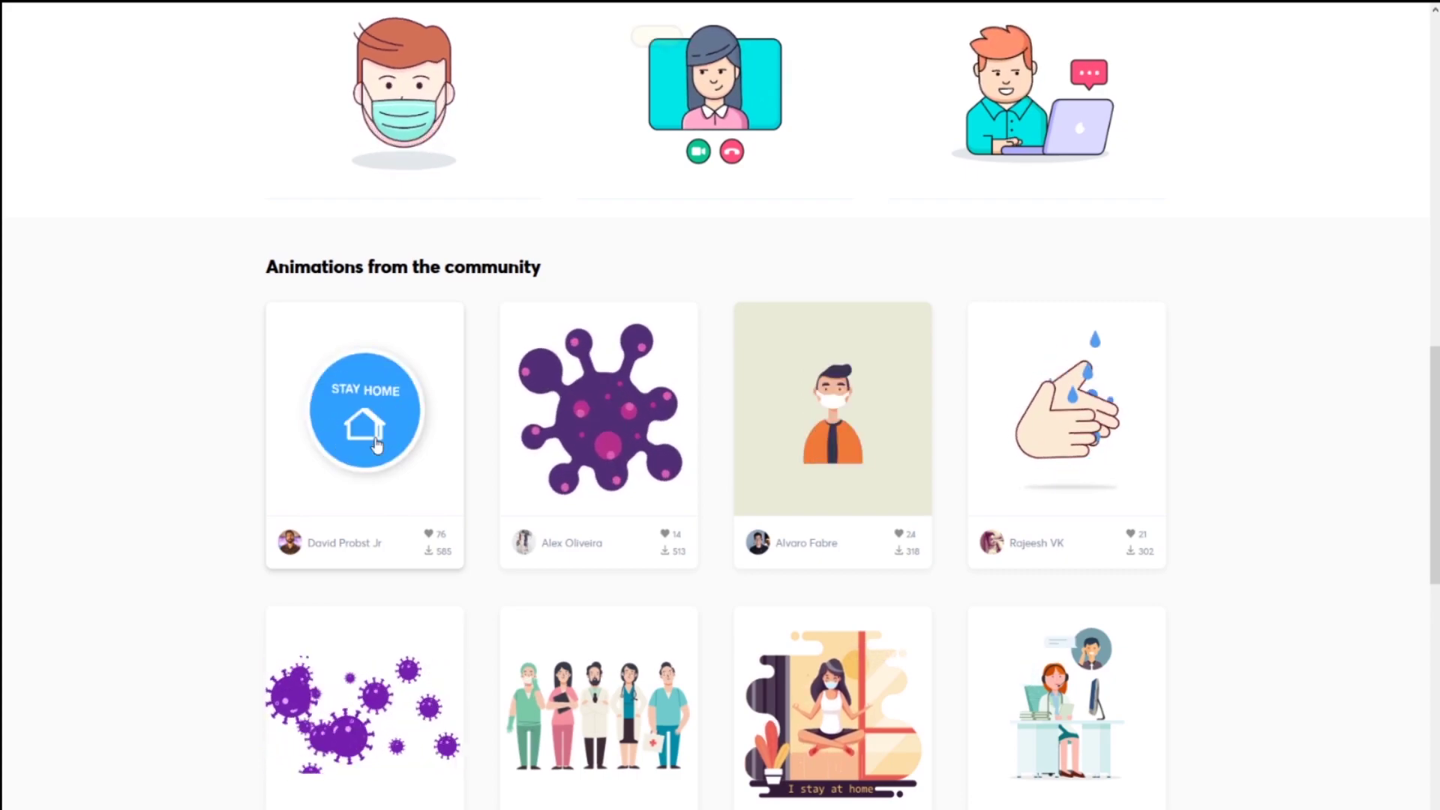
pyautogui.click(377, 439)
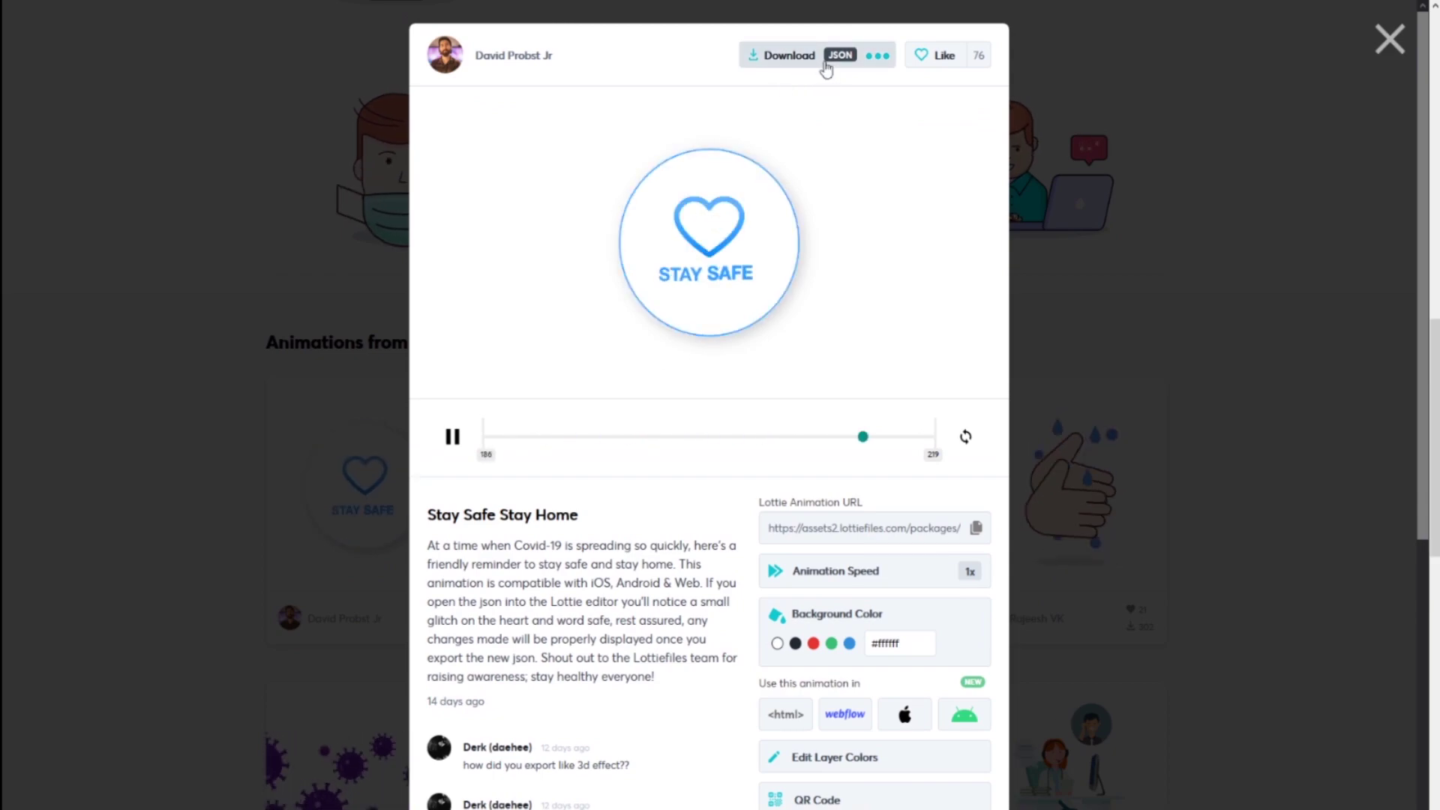
# Step: Open the Stay Safe Stay Home animation in Lottie Editor via Edit Layer Colors
pyautogui.scroll(-1, 900, 643)
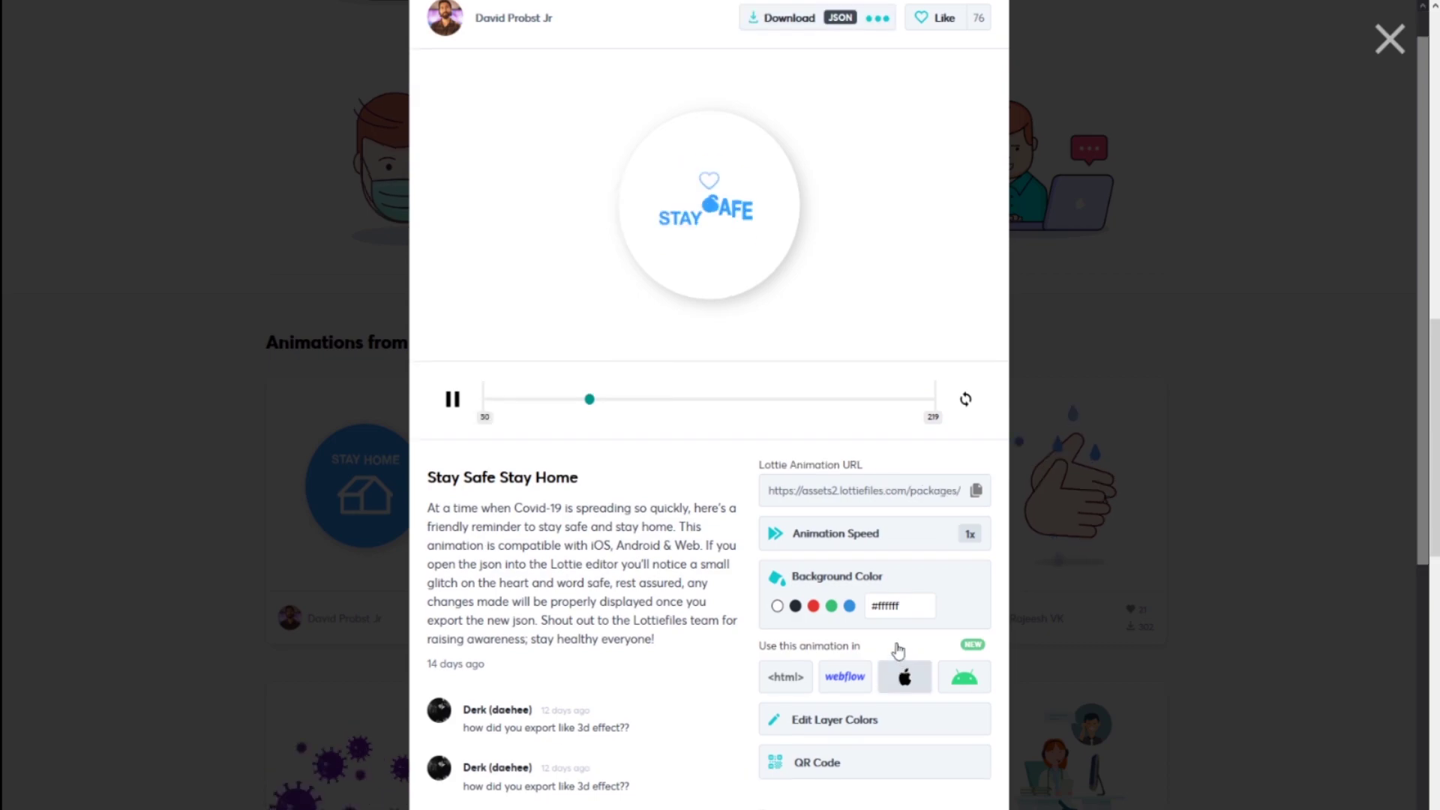
pyautogui.click(861, 721)
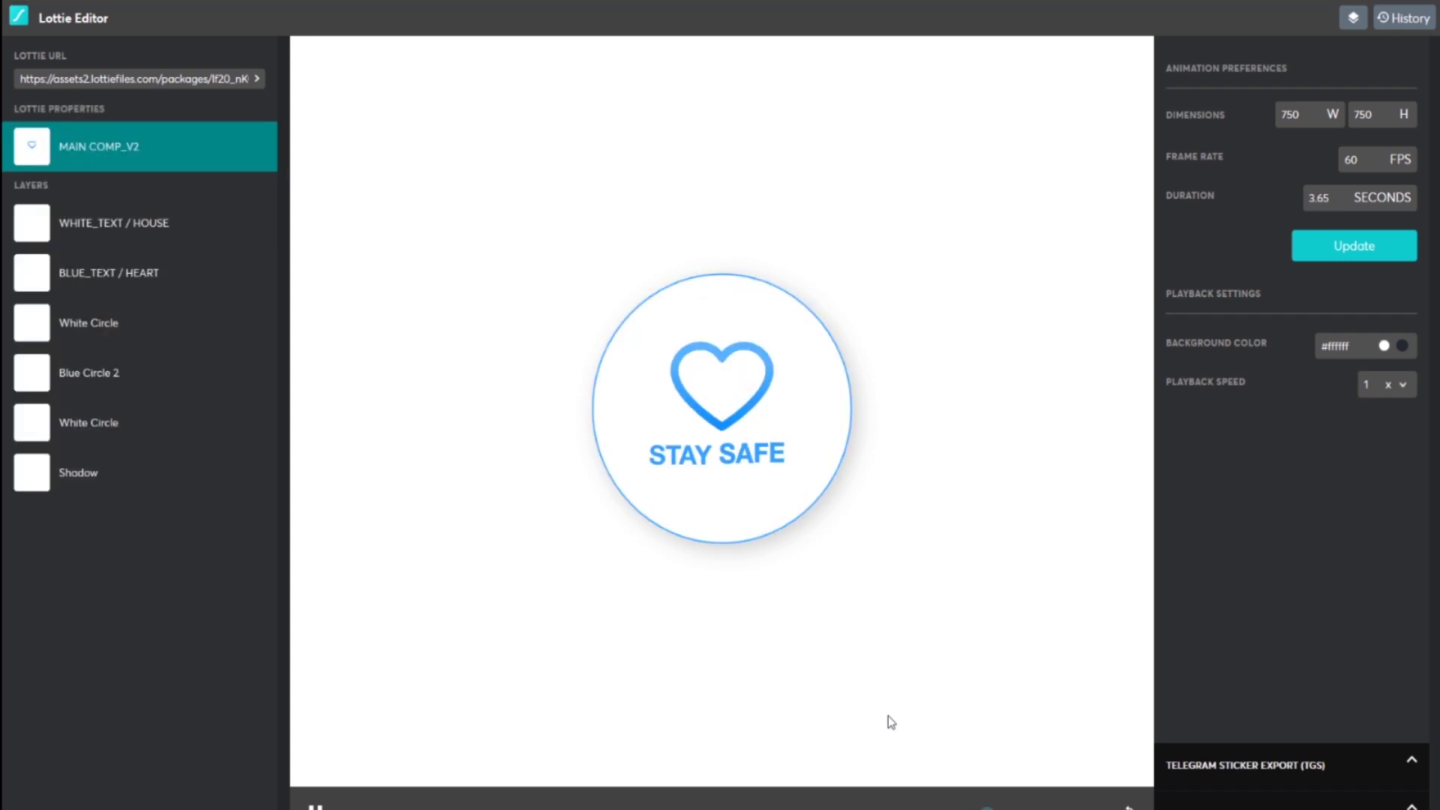
# Step: Select the BLUE_TEXT / HEART layer and change its first blue colour to red #D0021B
pyautogui.click(139, 231)
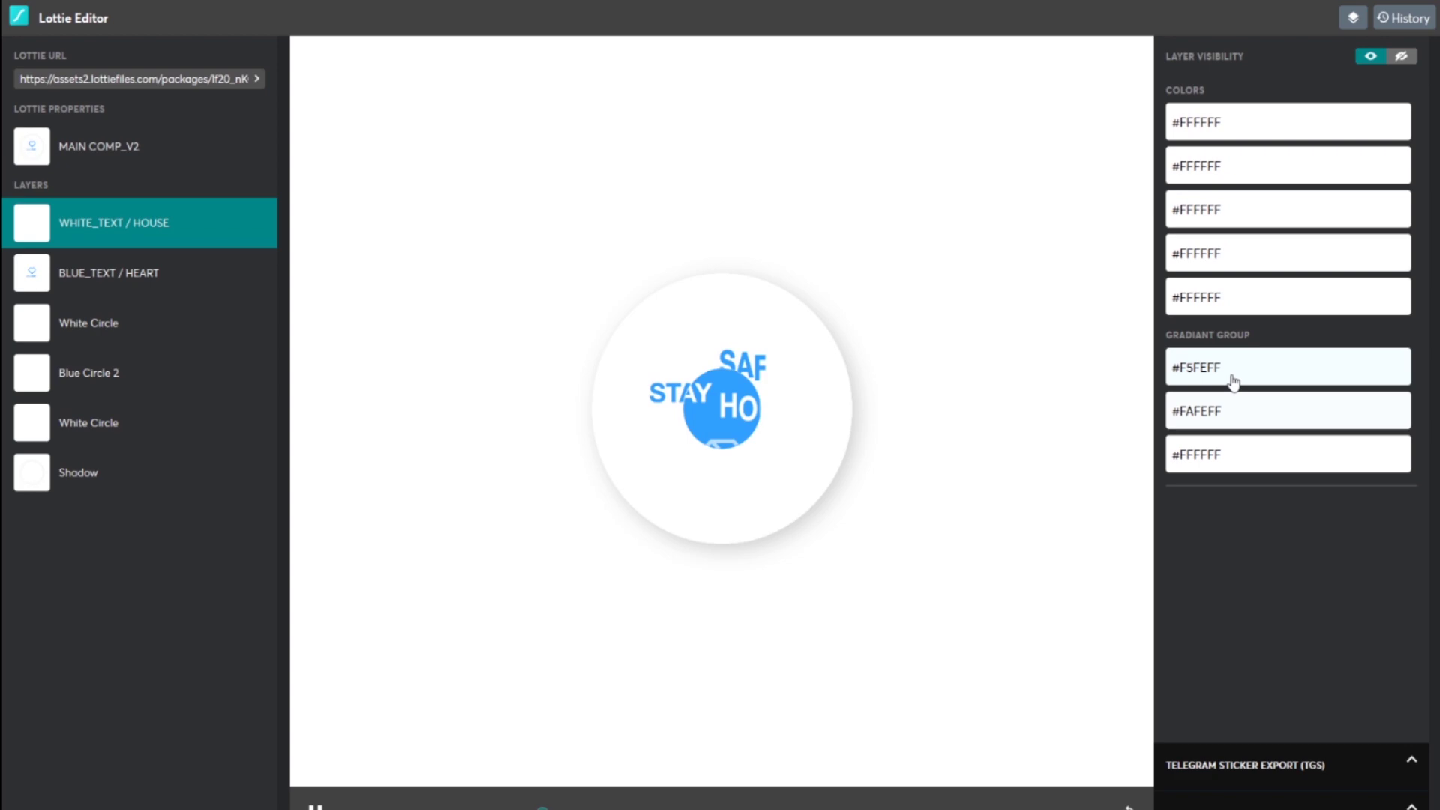
pyautogui.click(140, 281)
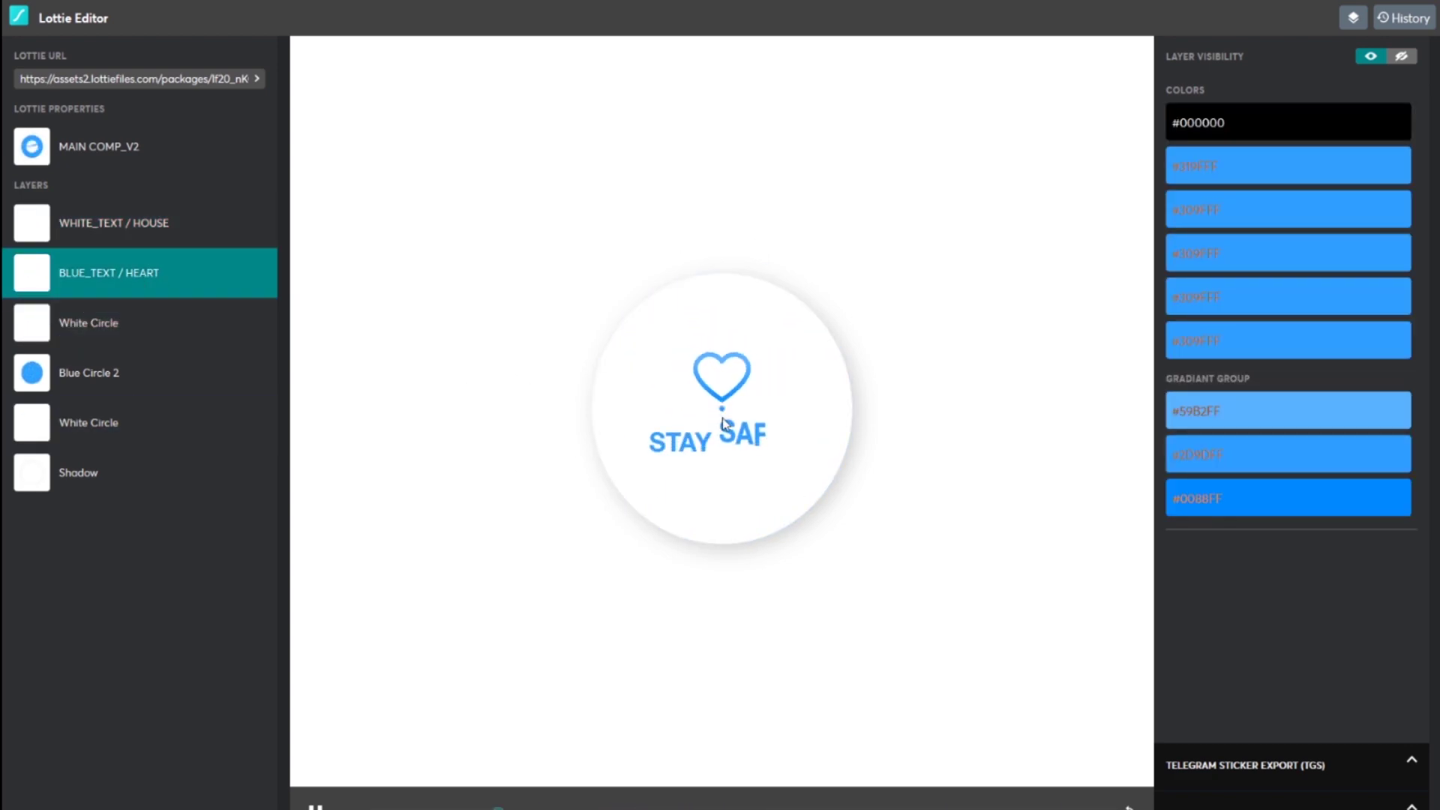
pyautogui.click(1254, 180)
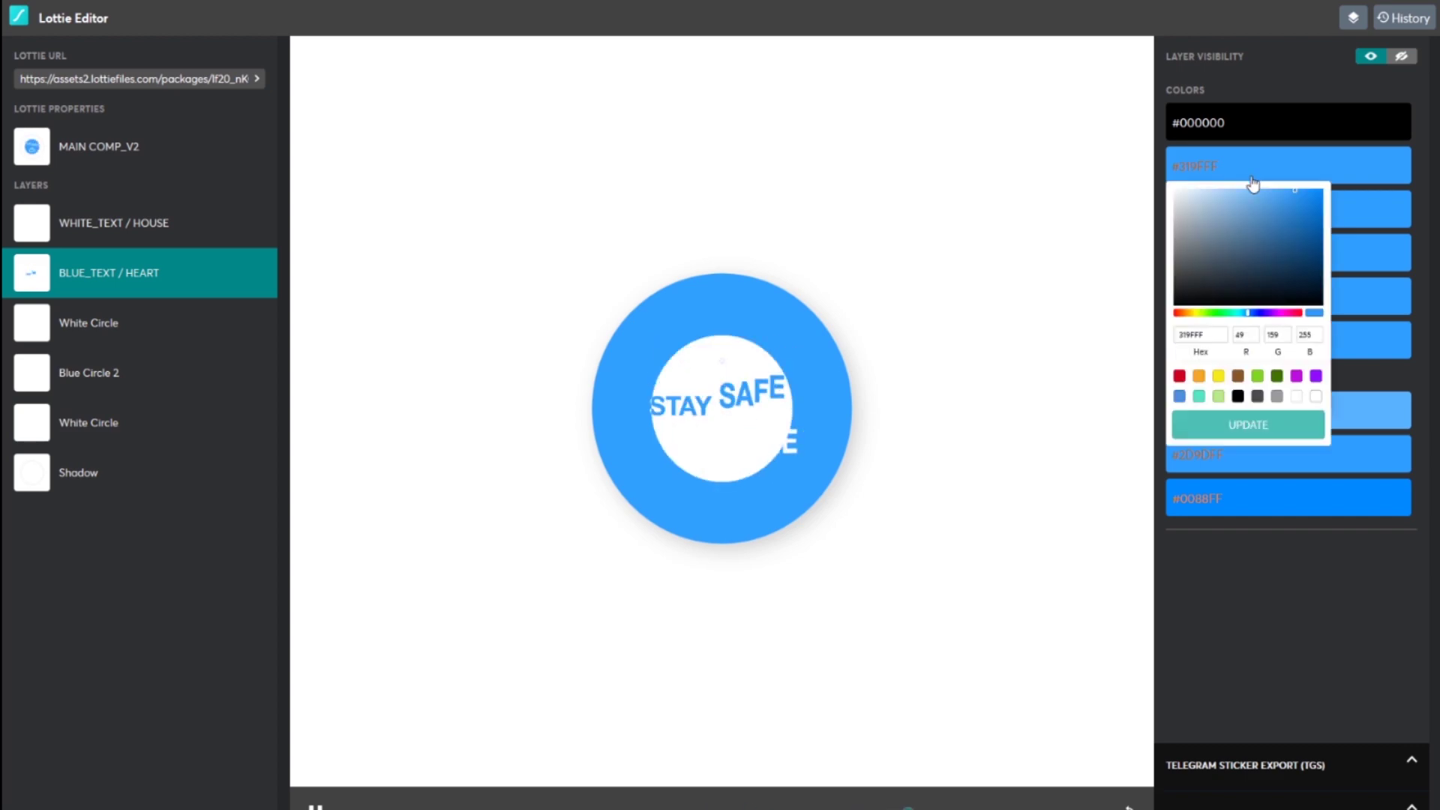
pyautogui.click(1180, 376)
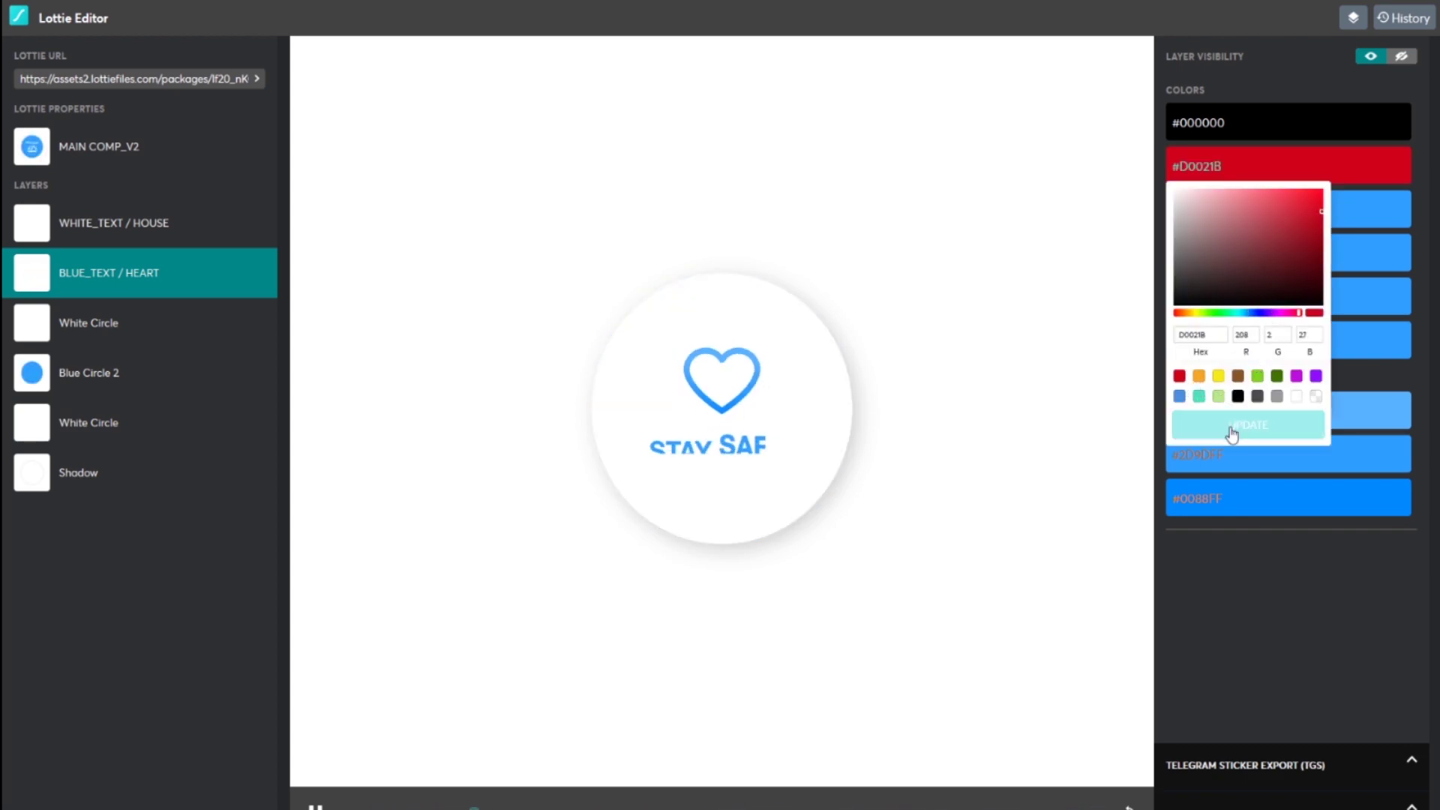
pyautogui.click(1228, 424)
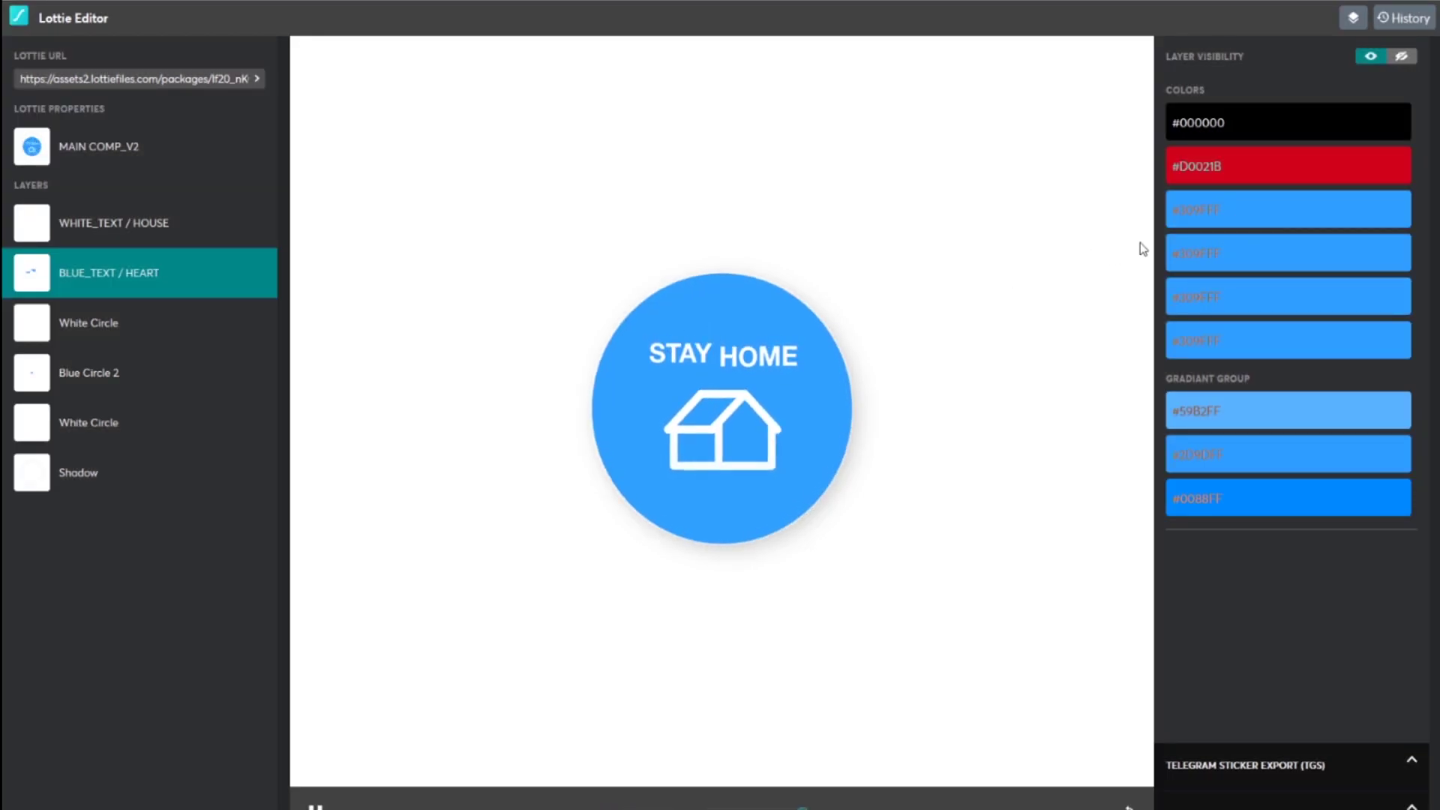
# Step: Turn the layer's remaining blue colours red, then select the Blue Circle 2 layer
pyautogui.click(1197, 216)
pyautogui.click(1180, 420)
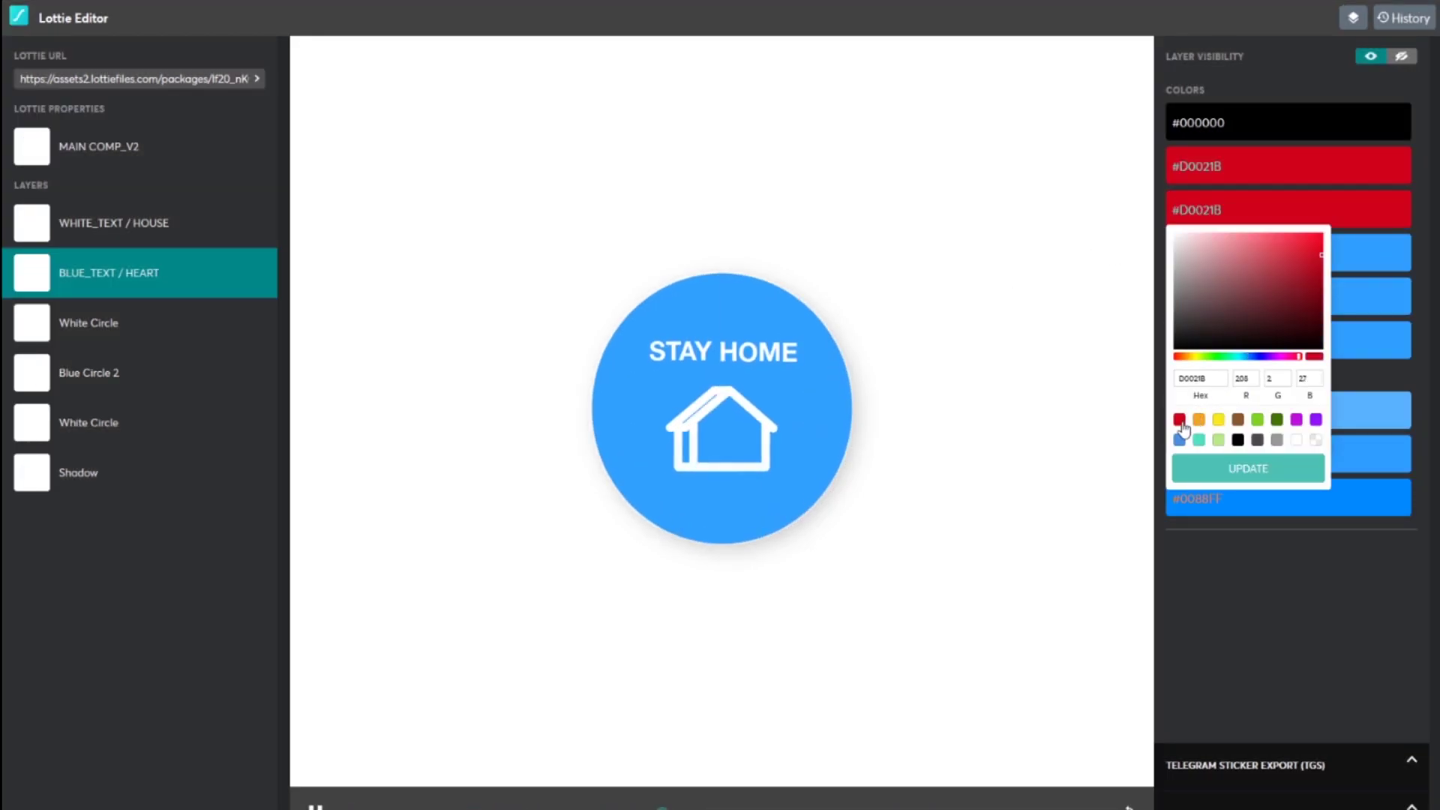
pyautogui.click(1248, 468)
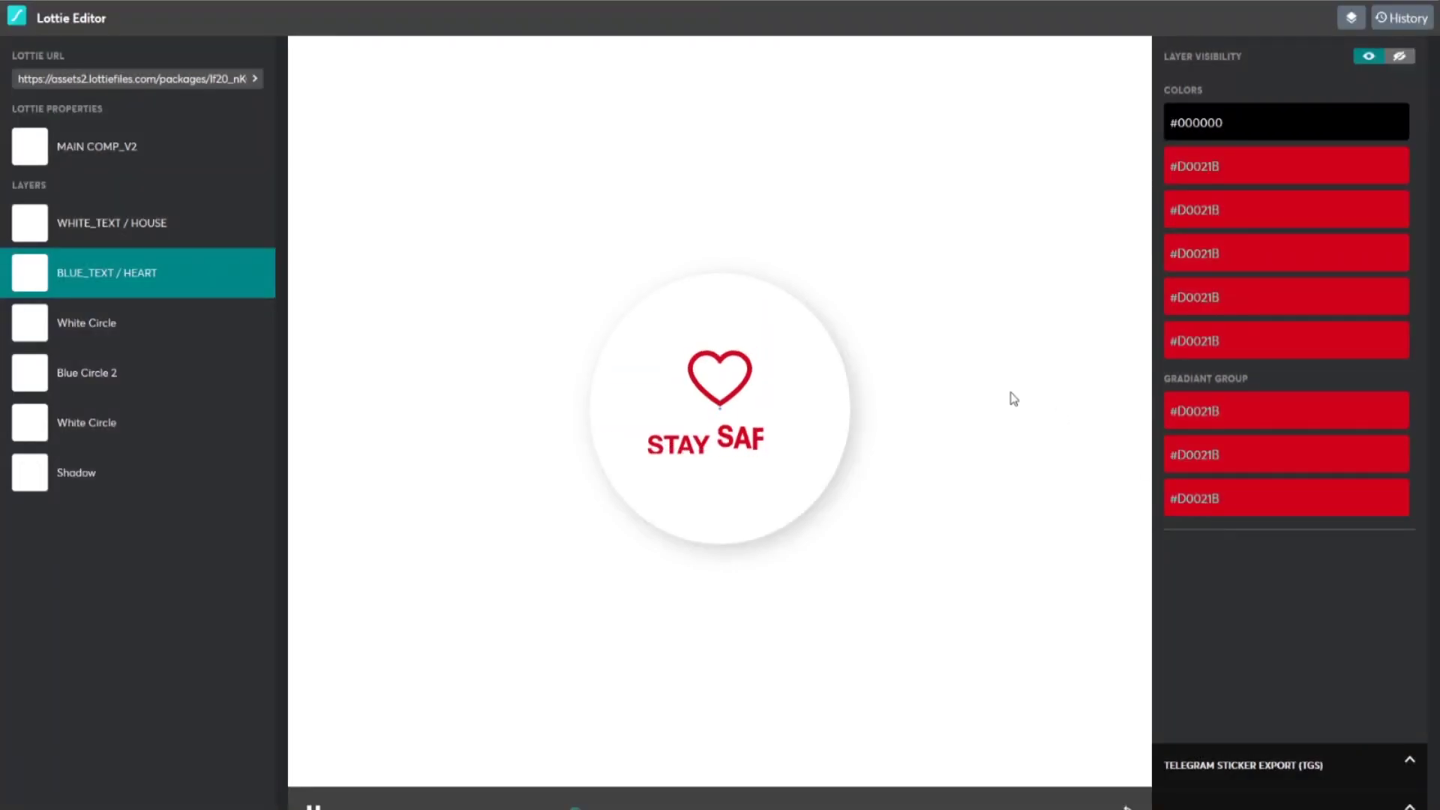
pyautogui.click(52, 330)
pyautogui.click(55, 382)
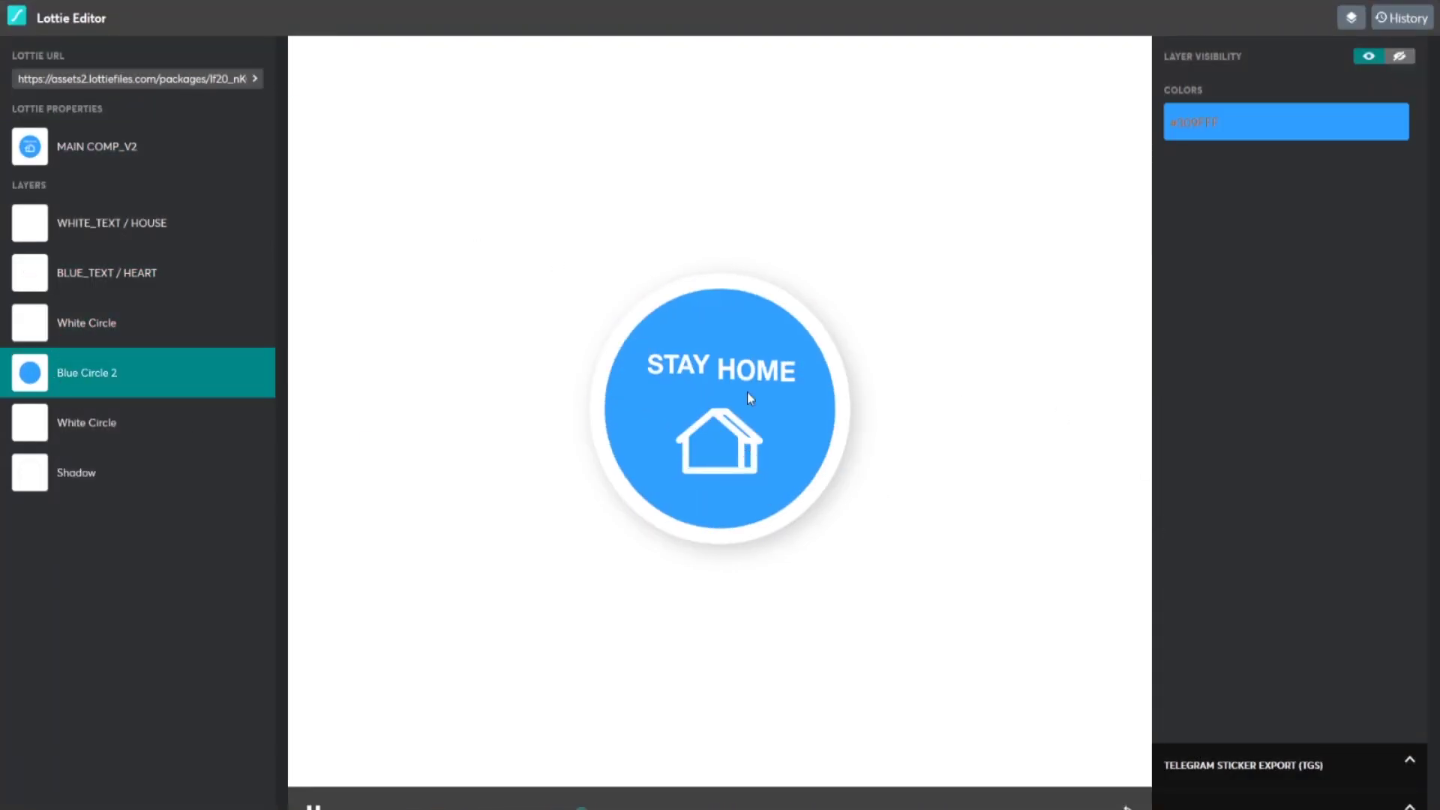
# Step: Change the Blue Circle 2 colour to yellow #F8E71C
pyautogui.click(1285, 128)
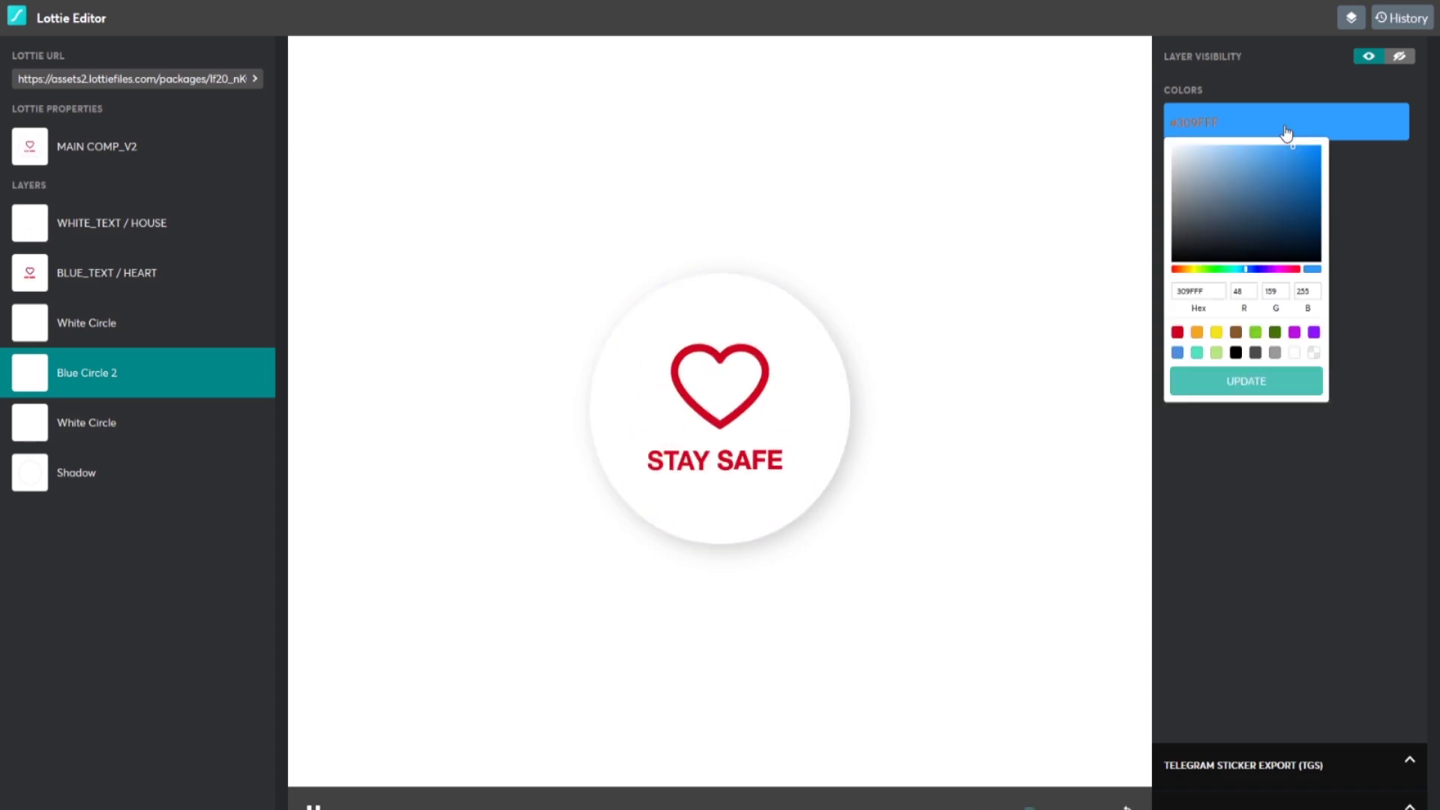
pyautogui.click(1218, 333)
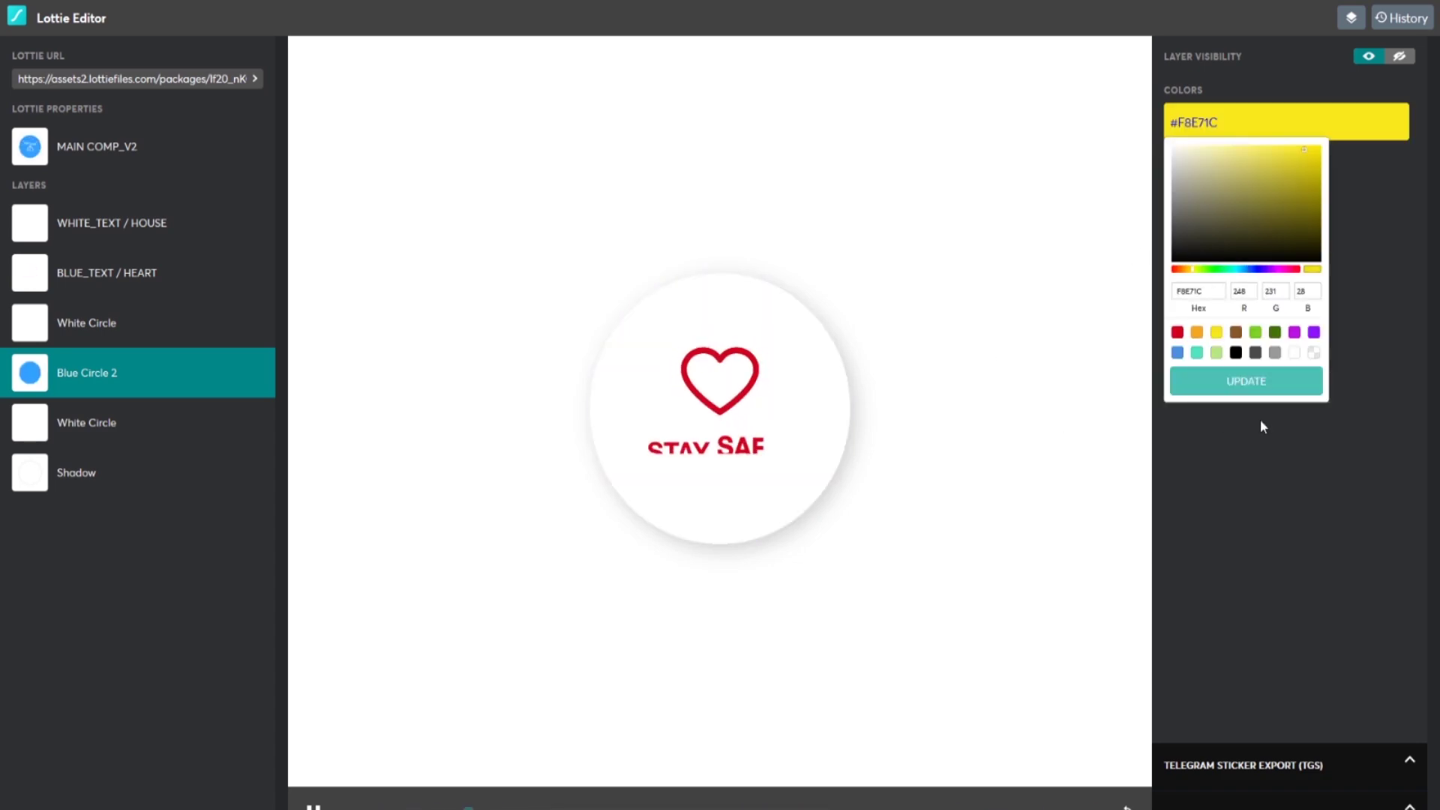
pyautogui.click(1245, 382)
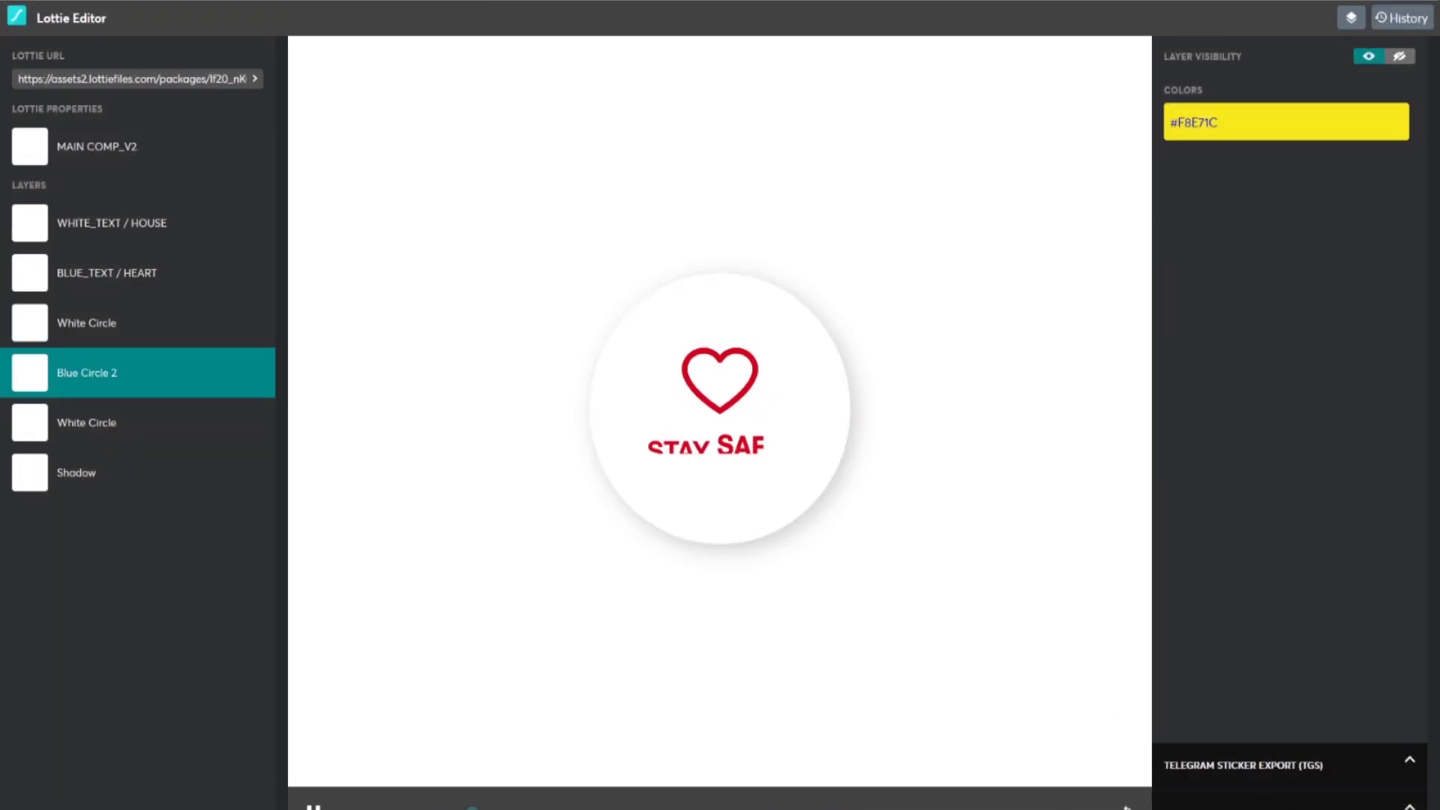
# Step: Download the edited animation as Lottie JSON and return to the LottieFiles tab
pyautogui.click(1249, 796)
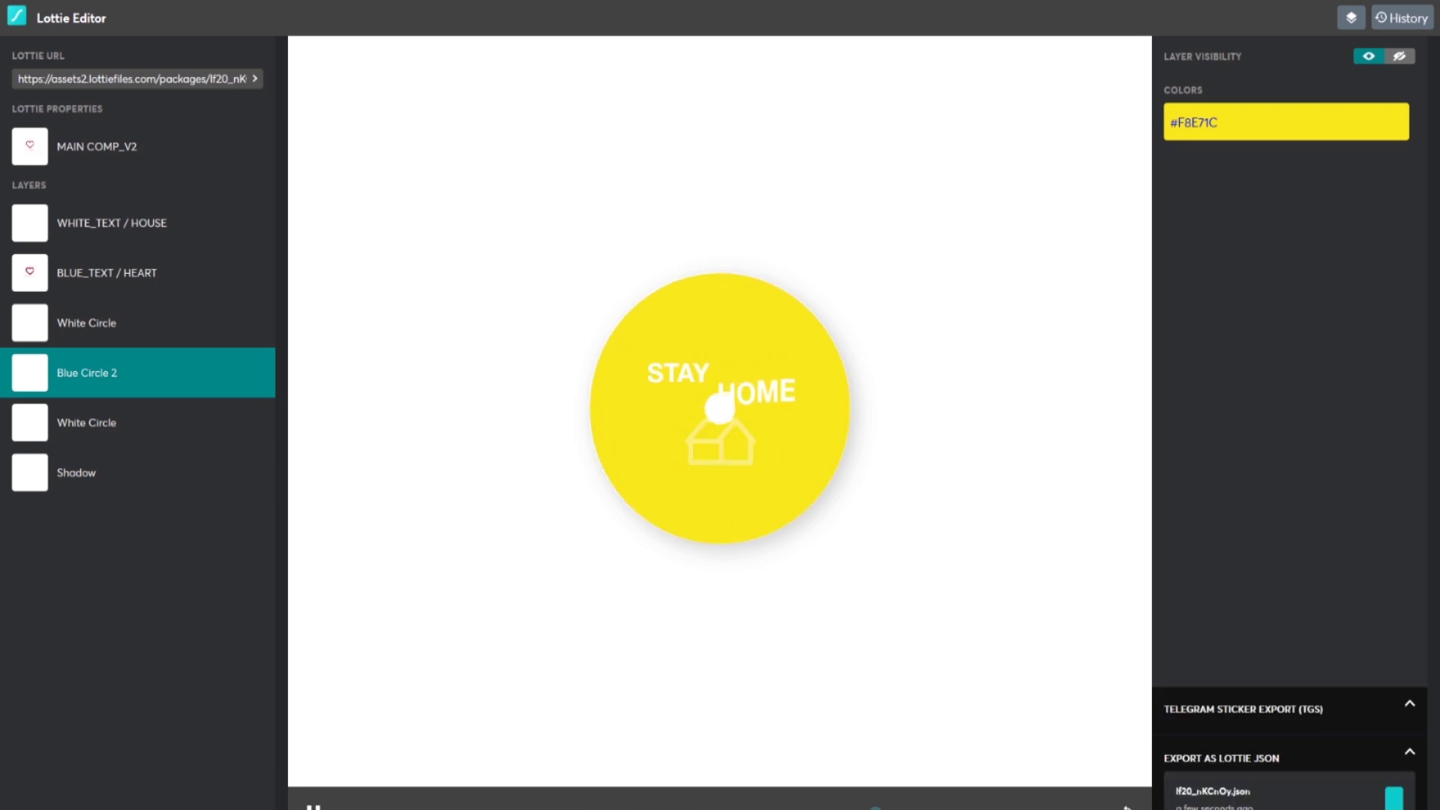
pyautogui.click(1388, 799)
pyautogui.click(780, 499)
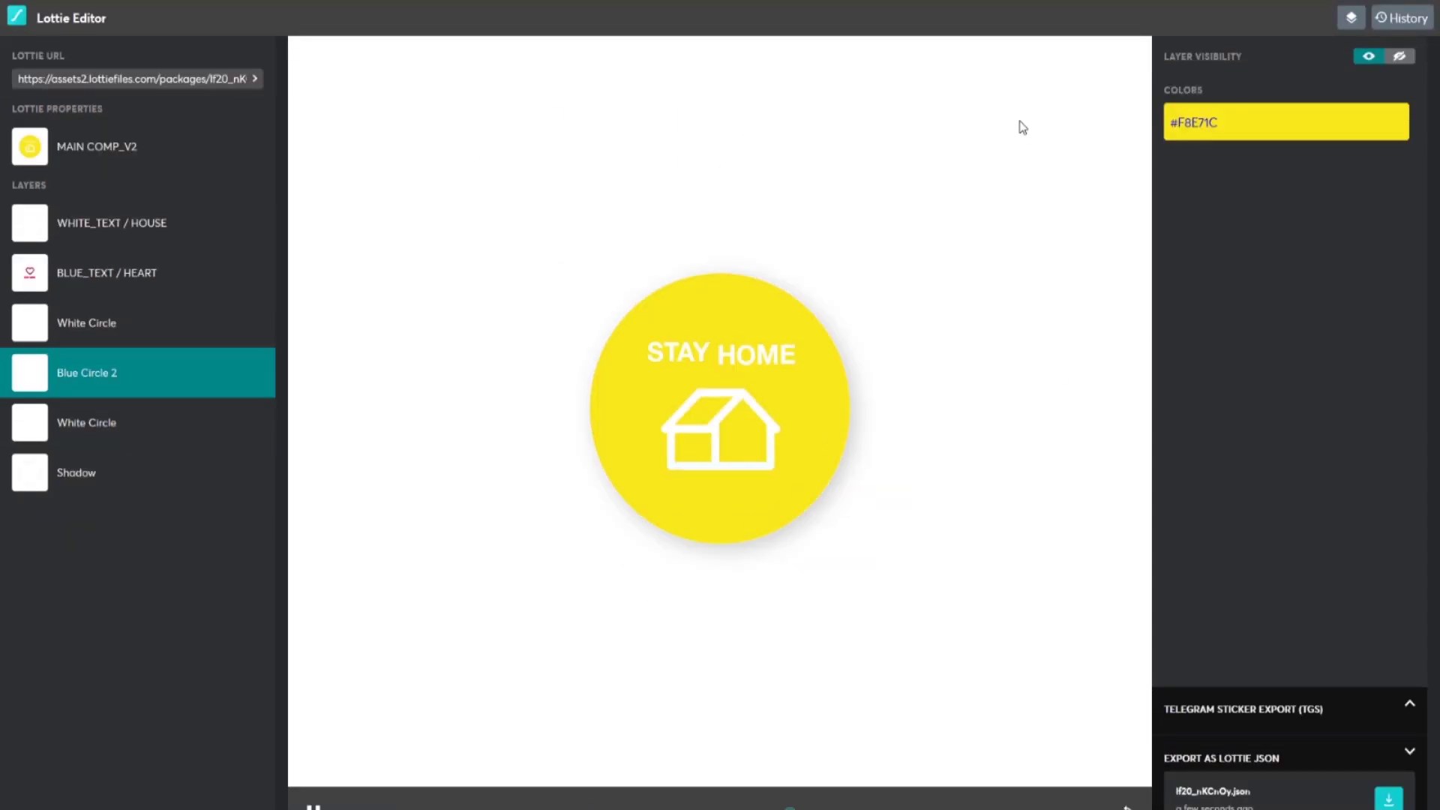
pyautogui.click(754, 11)
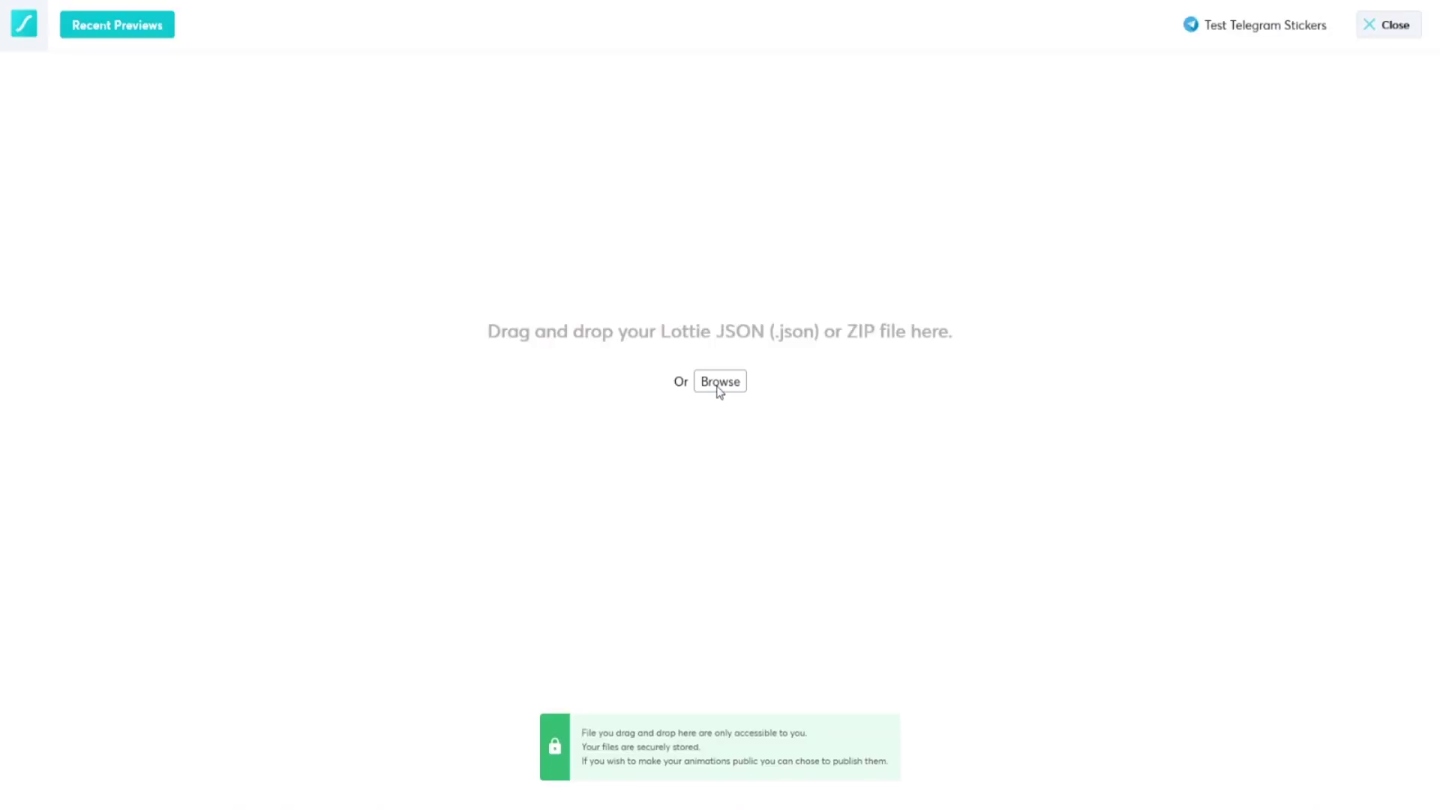
# Step: Upload the downloaded, recoloured JSON file to the LottieFiles Preview page
pyautogui.click(718, 383)
pyautogui.click(350, 128)
pyautogui.click(589, 391)
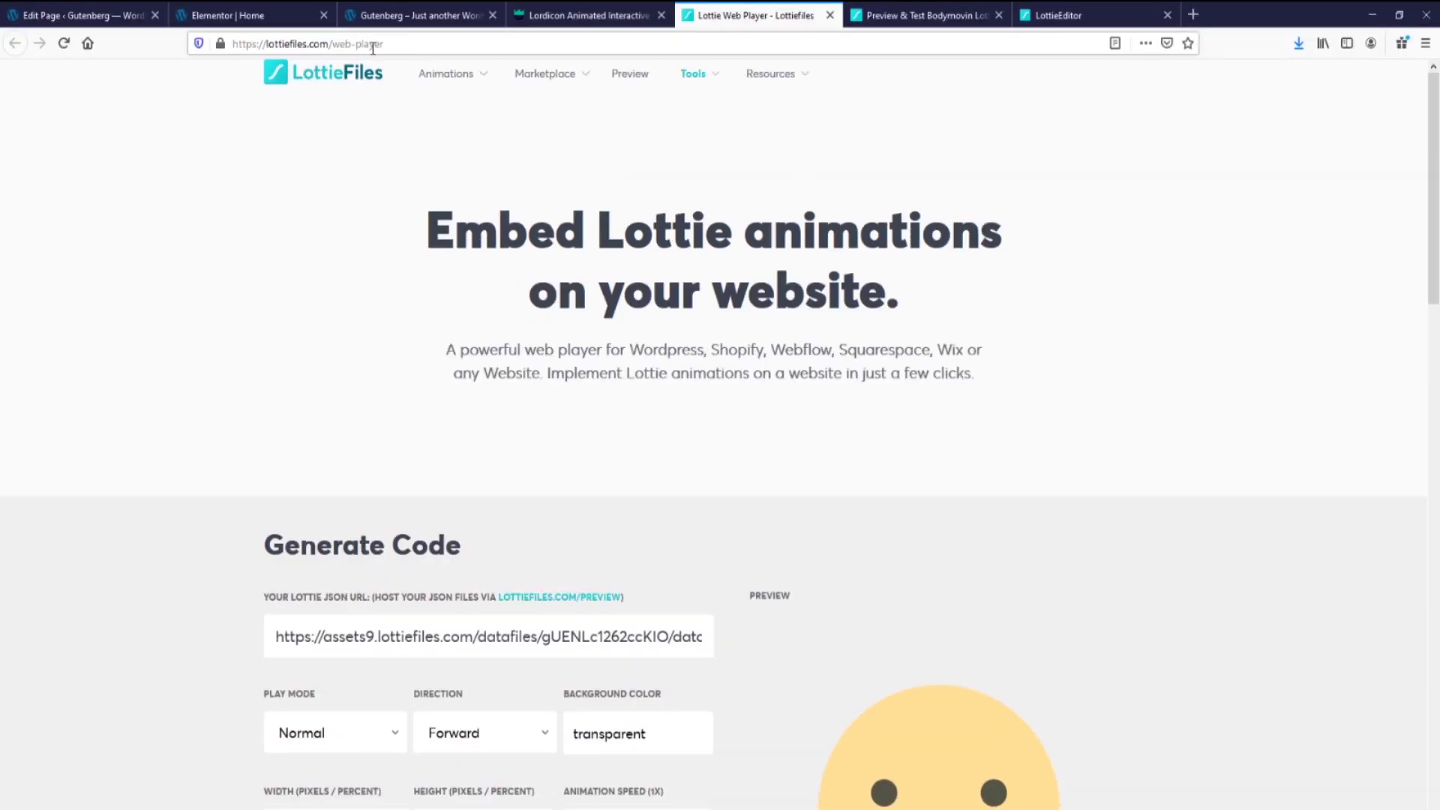
# Step: Paste the edited animation's JSON URL, set width and height to 200px, and turn off controls
pyautogui.tripleClick(276, 582)
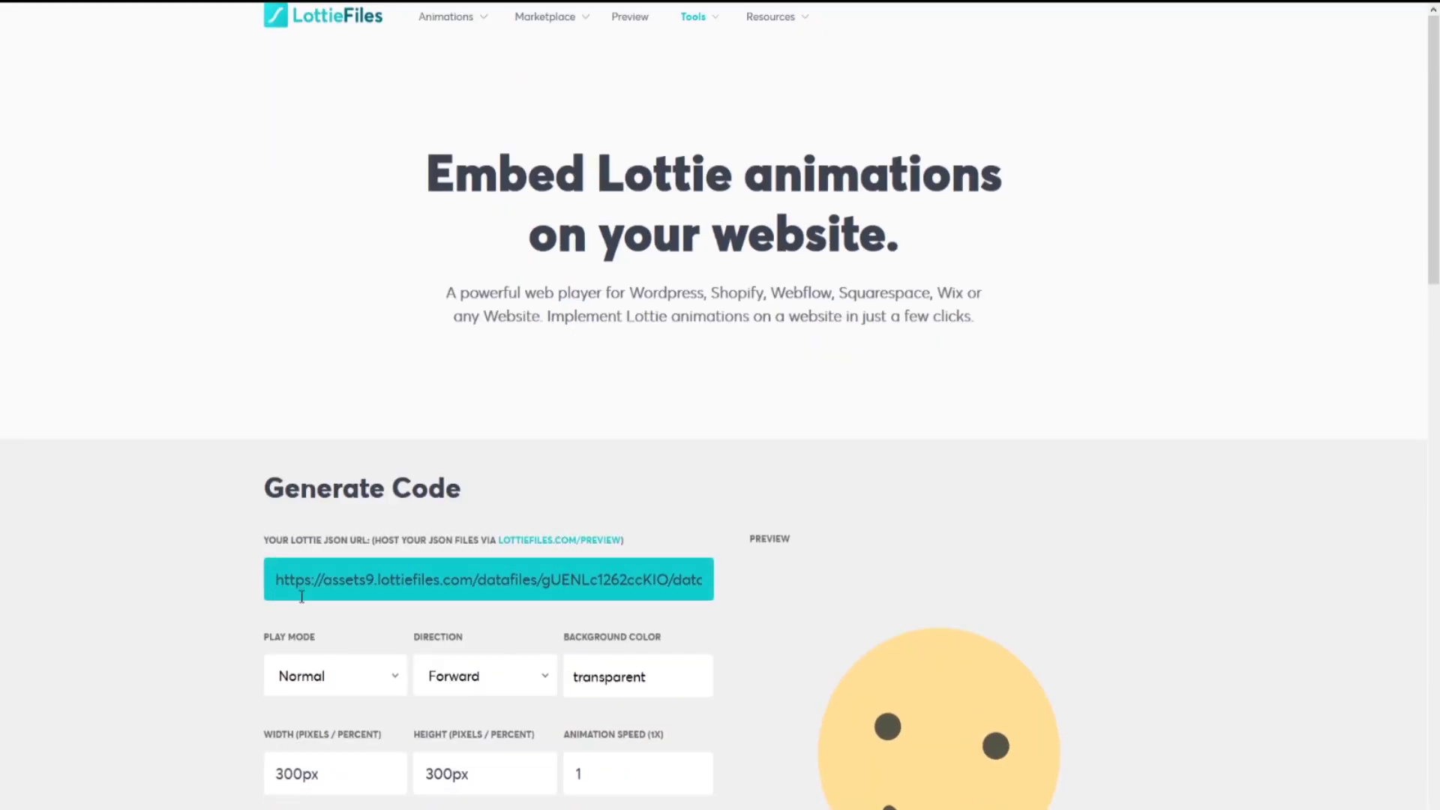
pyautogui.write('https://assets3.lottiefiles.com/packages/lf20_1K0K16.json')
pyautogui.scroll(-3, 1080, 547)
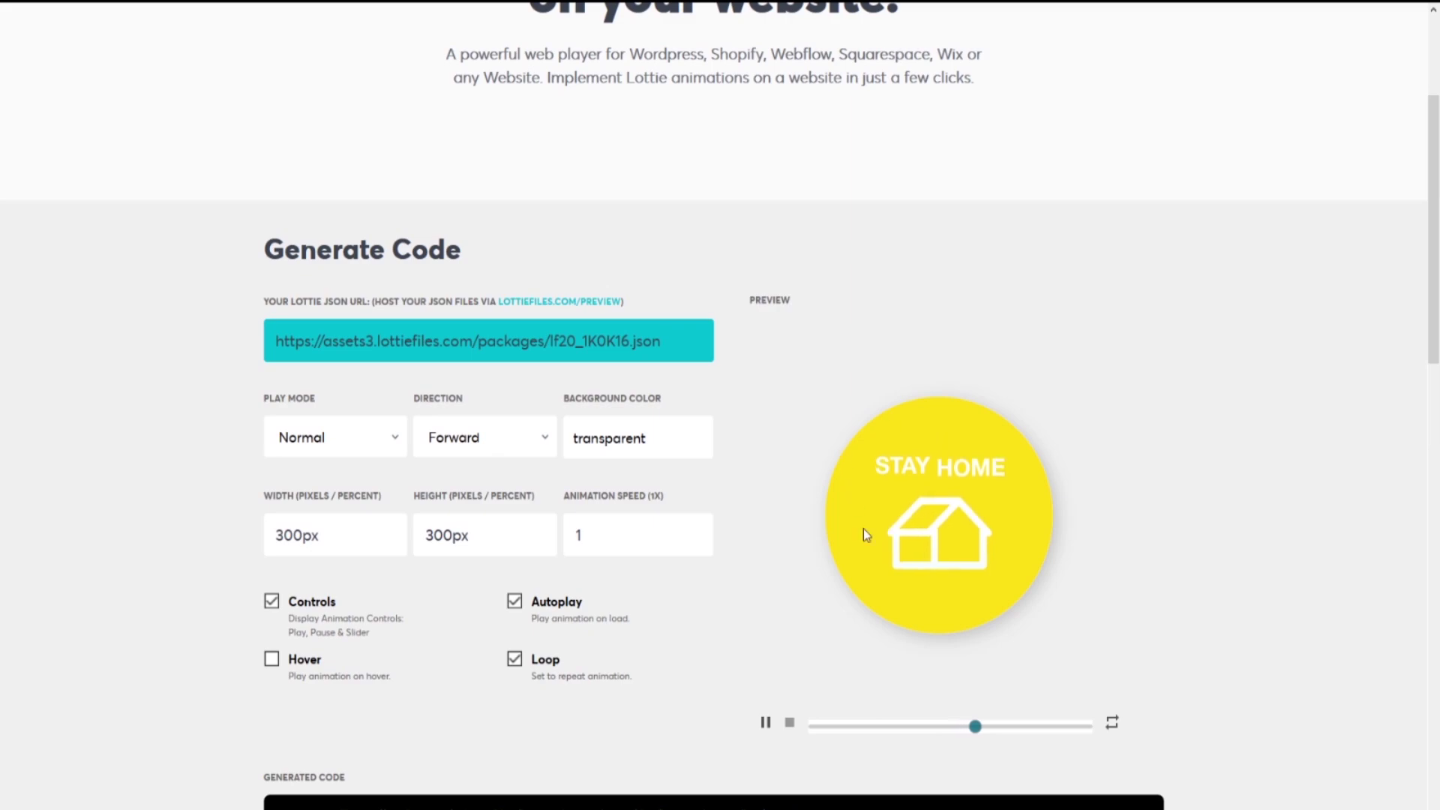
pyautogui.click(298, 534)
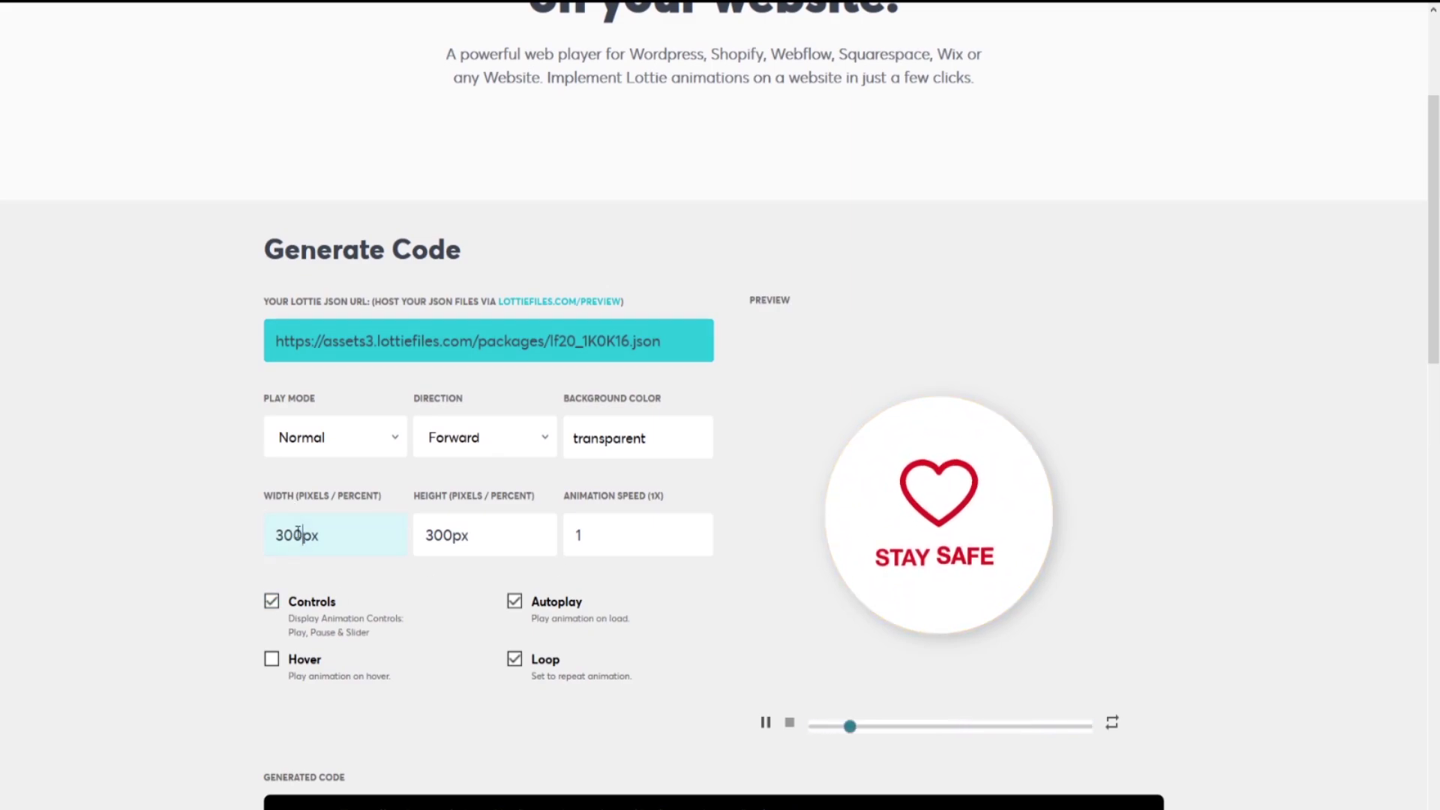
pyautogui.moveTo(298, 534); pyautogui.dragTo(274, 536)
pyautogui.write('200')
pyautogui.moveTo(448, 535); pyautogui.dragTo(420, 544)
pyautogui.write('20')
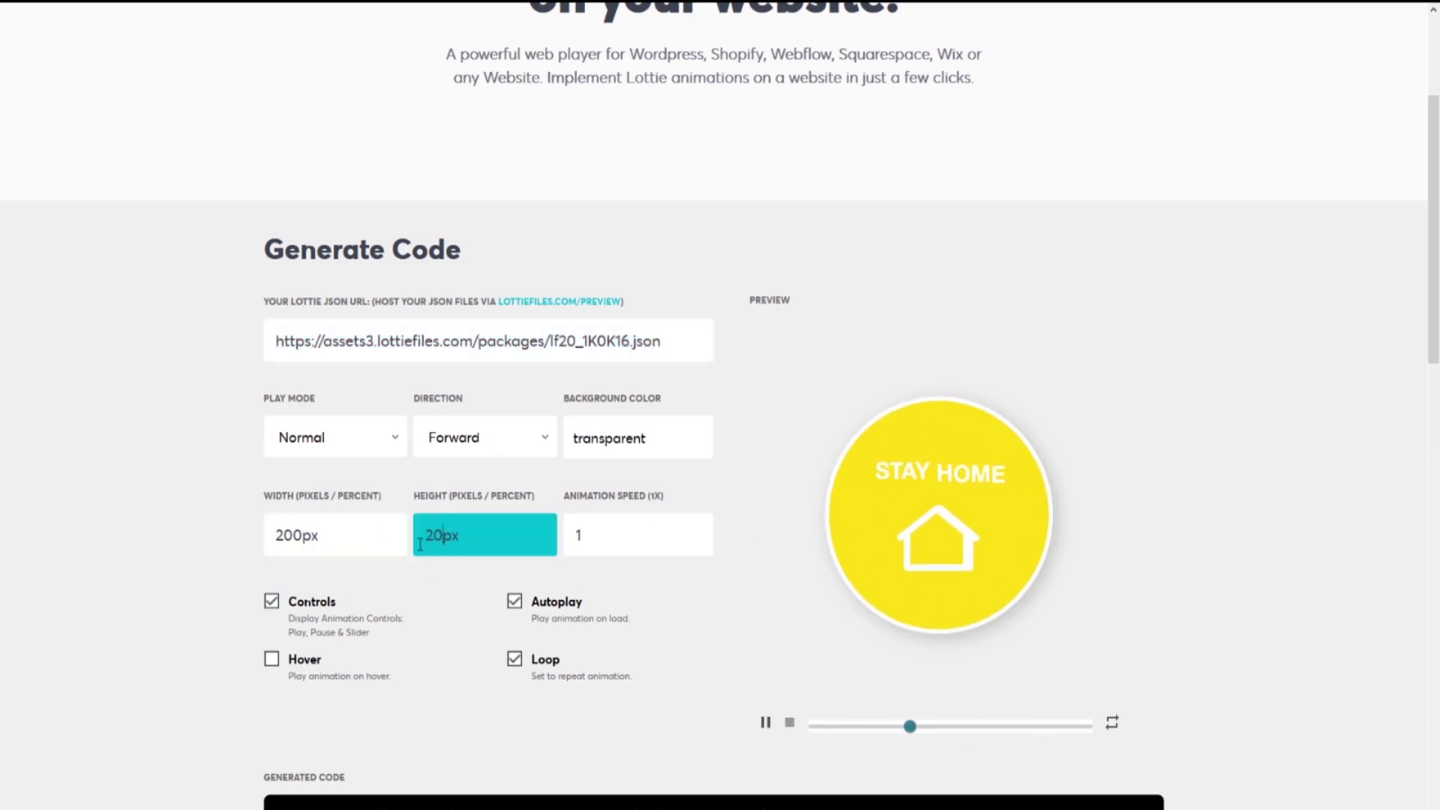
pyautogui.write('0')
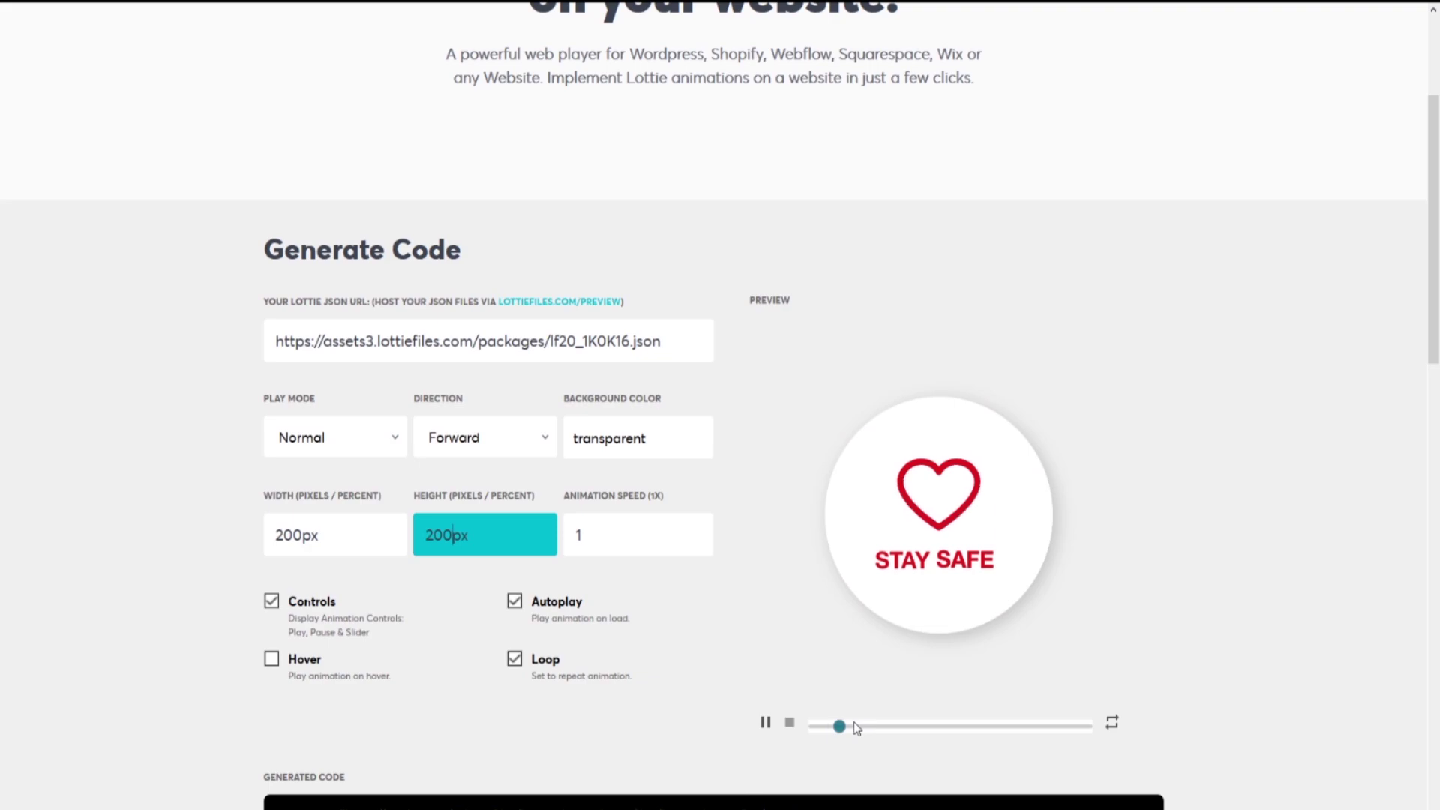
pyautogui.click(271, 601)
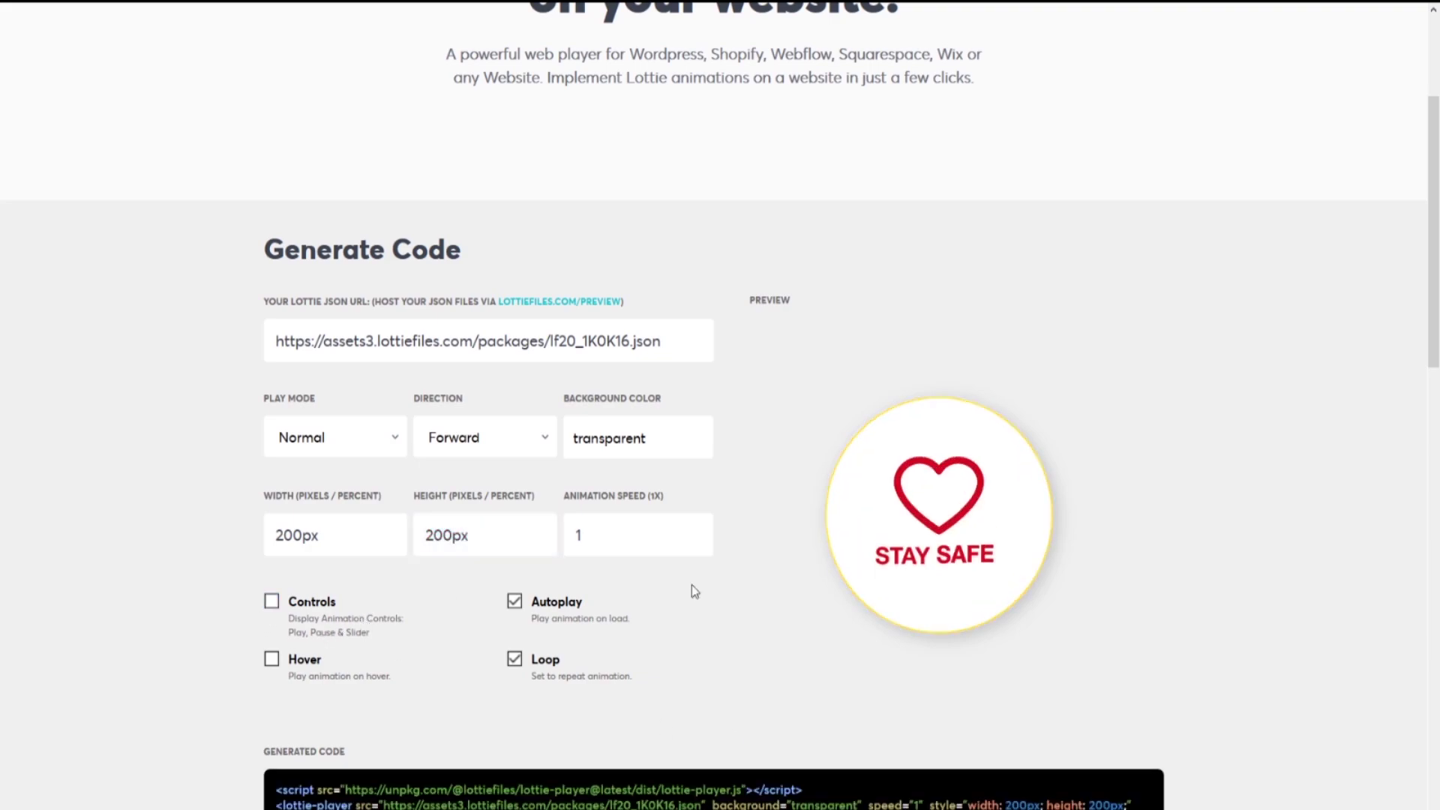
pyautogui.scroll(-3, 453, 594)
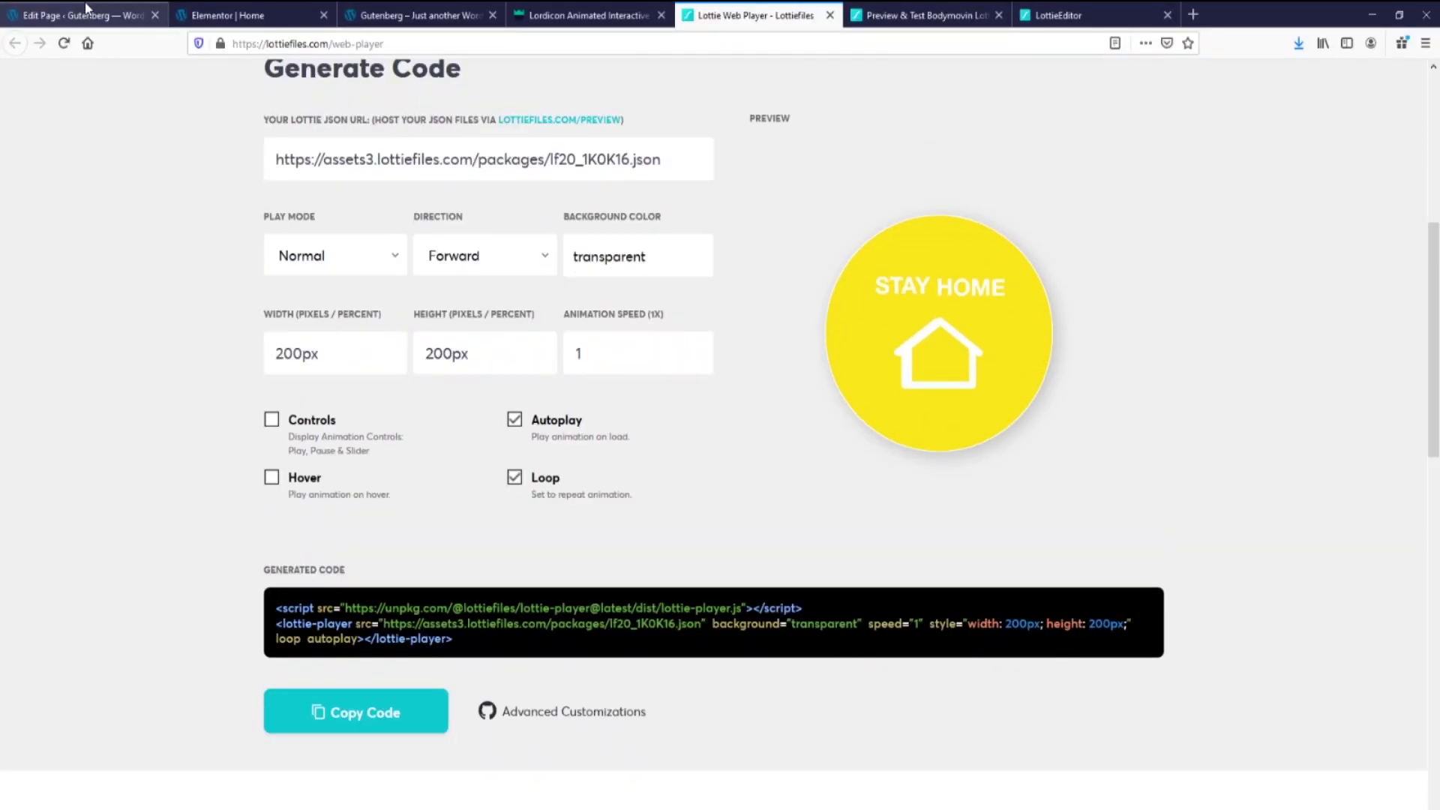
# Step: In the Elementor home editor, add an HTML widget to the hero column holding the pasted Lottie embed code
pyautogui.click(86, 12)
pyautogui.hotkey('ctrl', 'Tab')
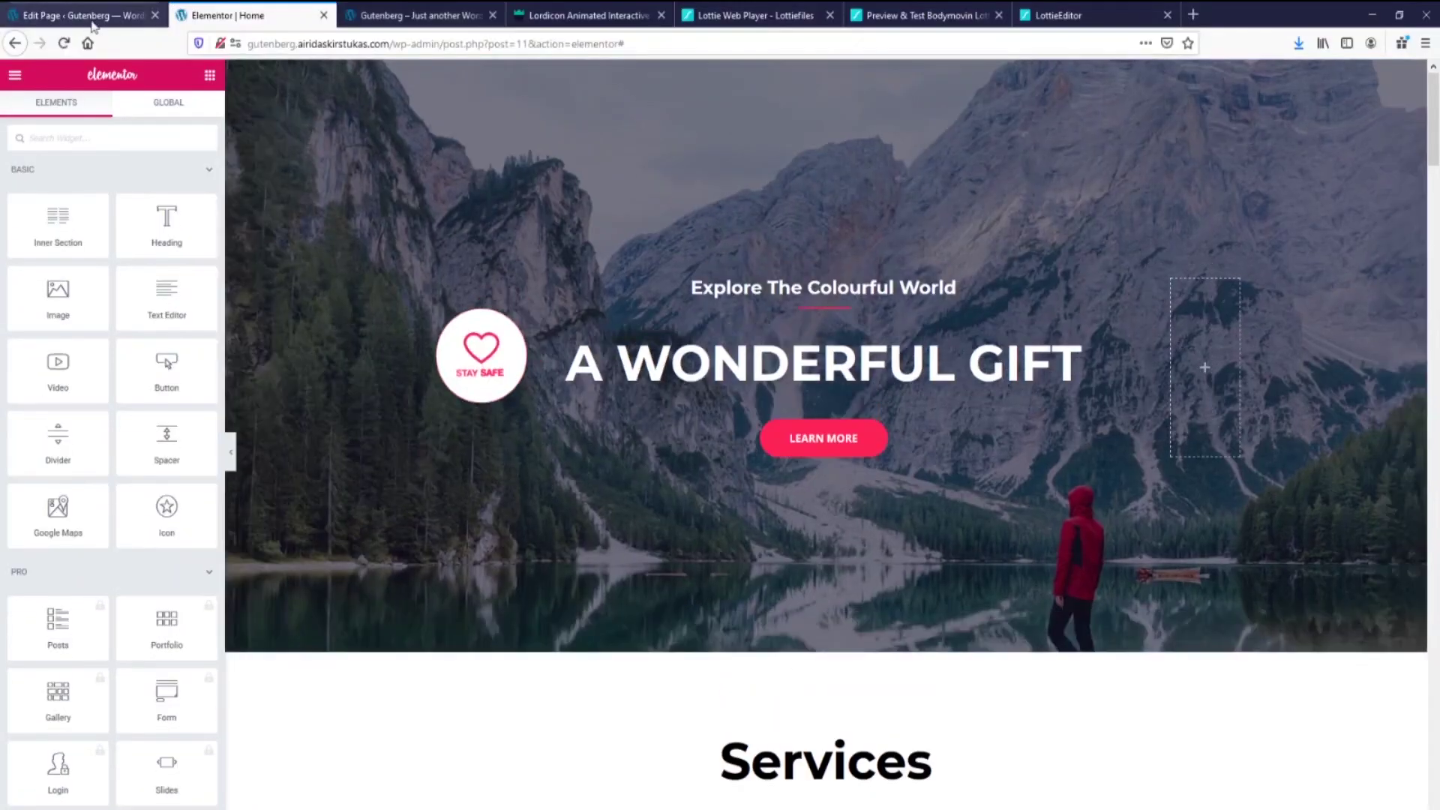
pyautogui.write('ht')
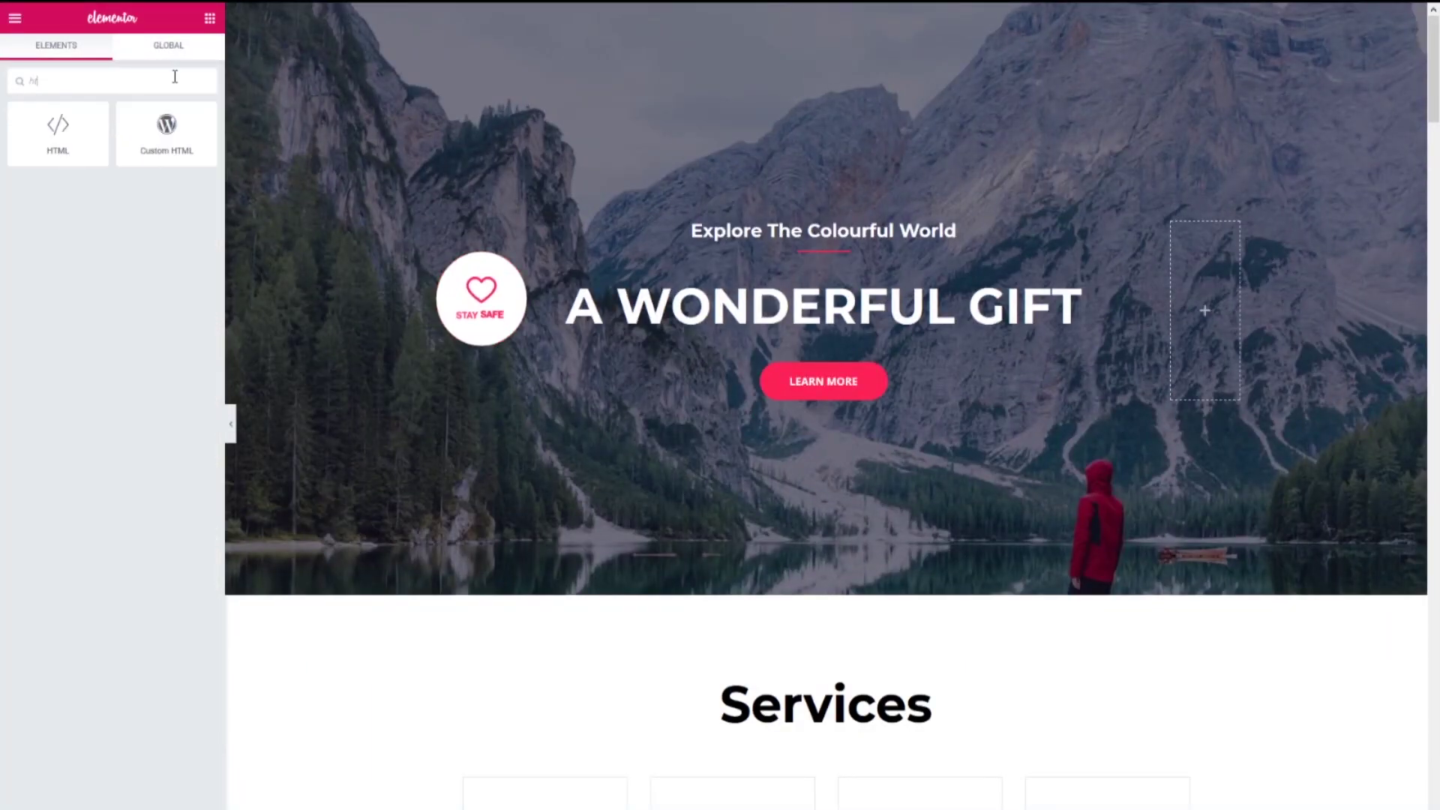
pyautogui.moveTo(58, 131); pyautogui.dragTo(1208, 324)
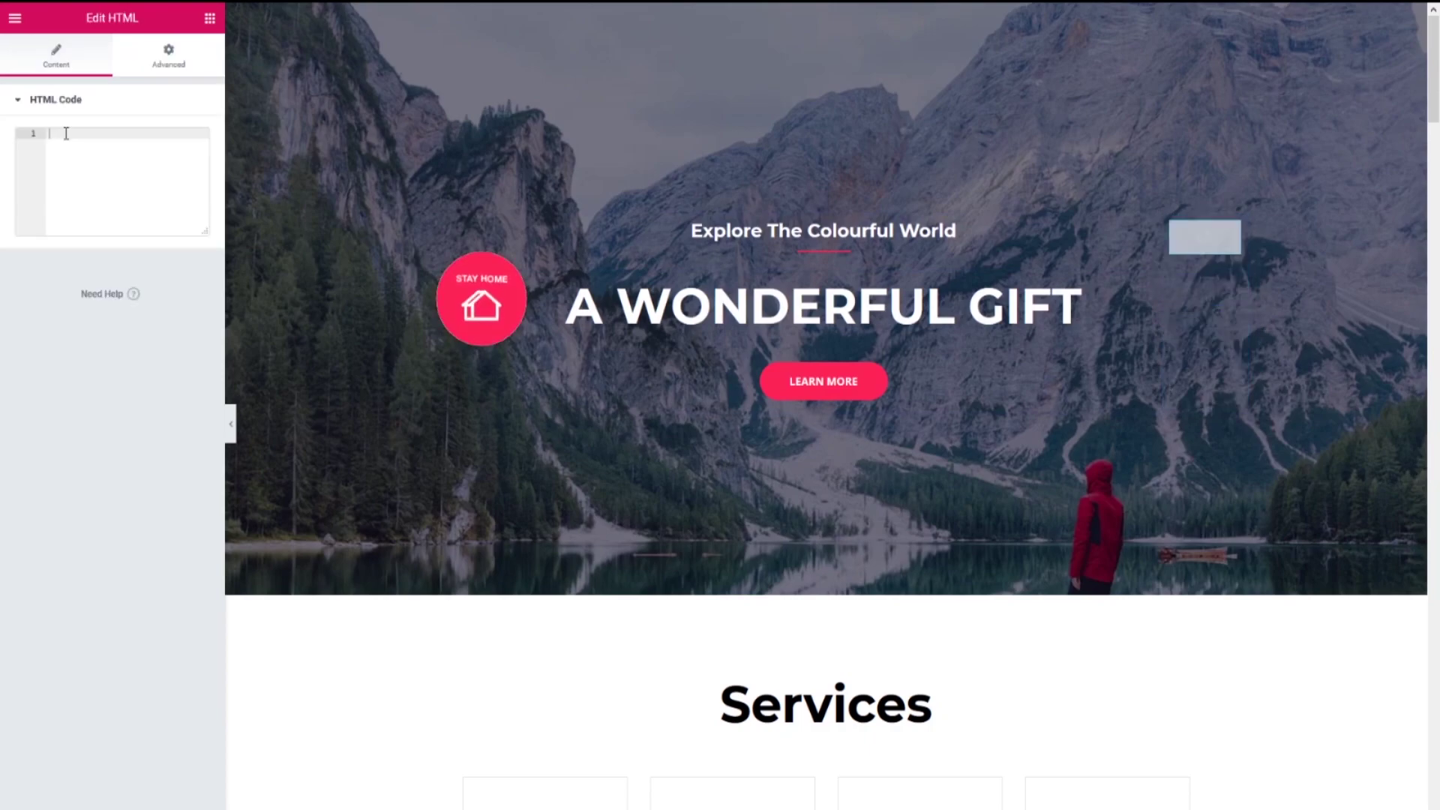
pyautogui.write('<script src="https://unpkg.com/@lottiefiles/lottie-player@latest/dist/lottie-player.js"></script> <lottie-player src="https://assets3.lottiefiles.com/packages/lf20_1K0K16.json"  background="transparent"  speed="1"  style="width: 200px; height: 200px;"  loop  autoplay></lottie-player>')
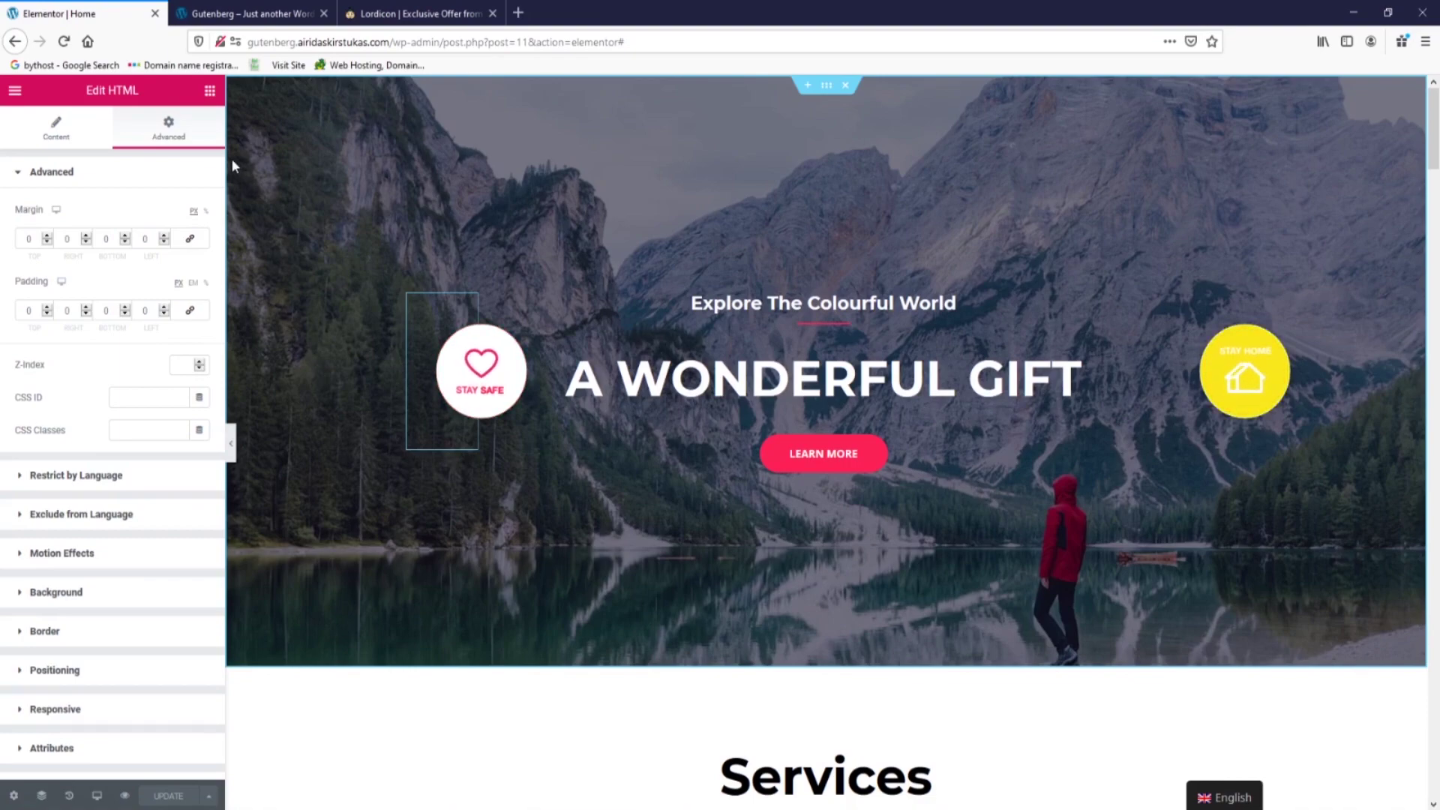
# Step: Lower the left icon's left margin by six spinner steps, update the page and preview it
pyautogui.click(238, 13)
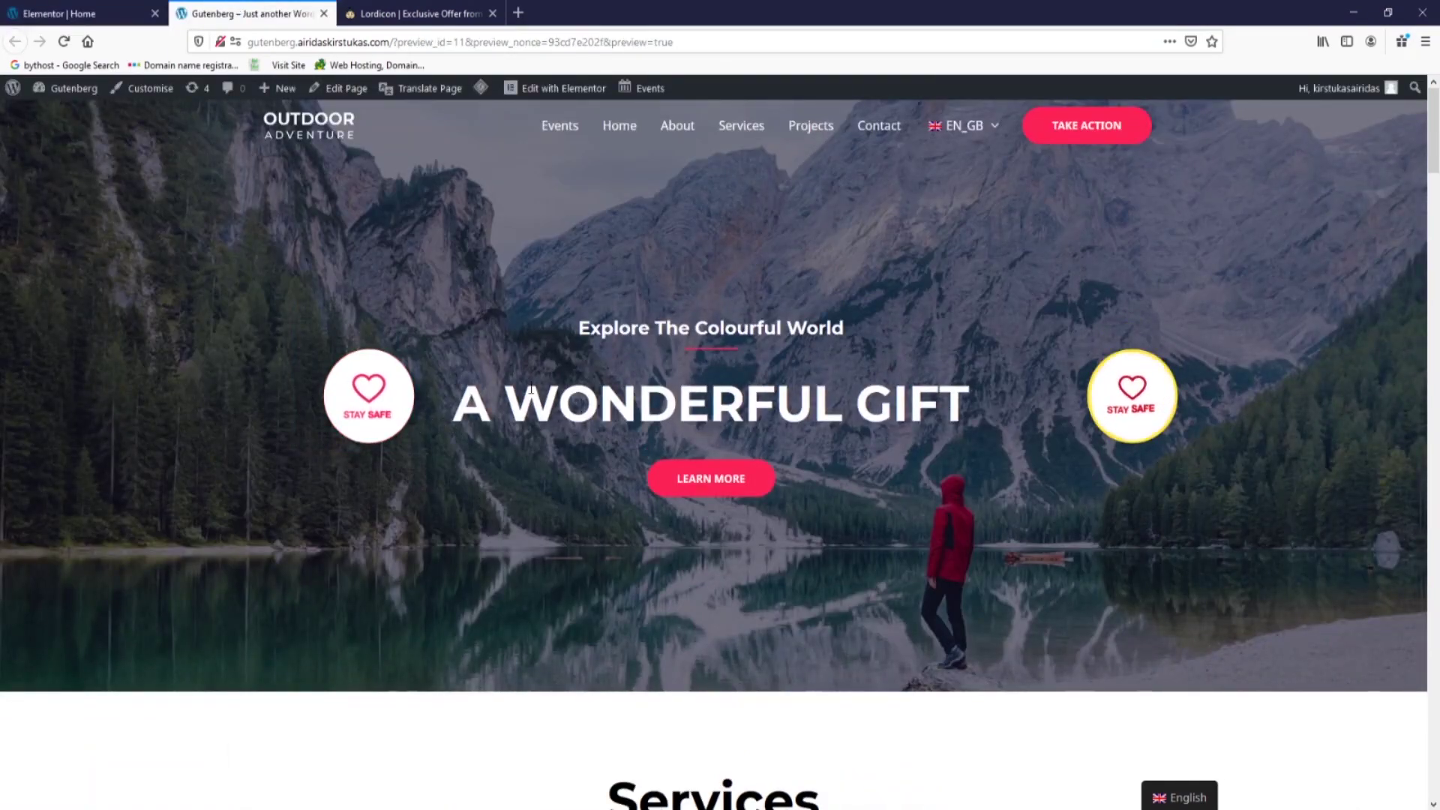
pyautogui.click(105, 15)
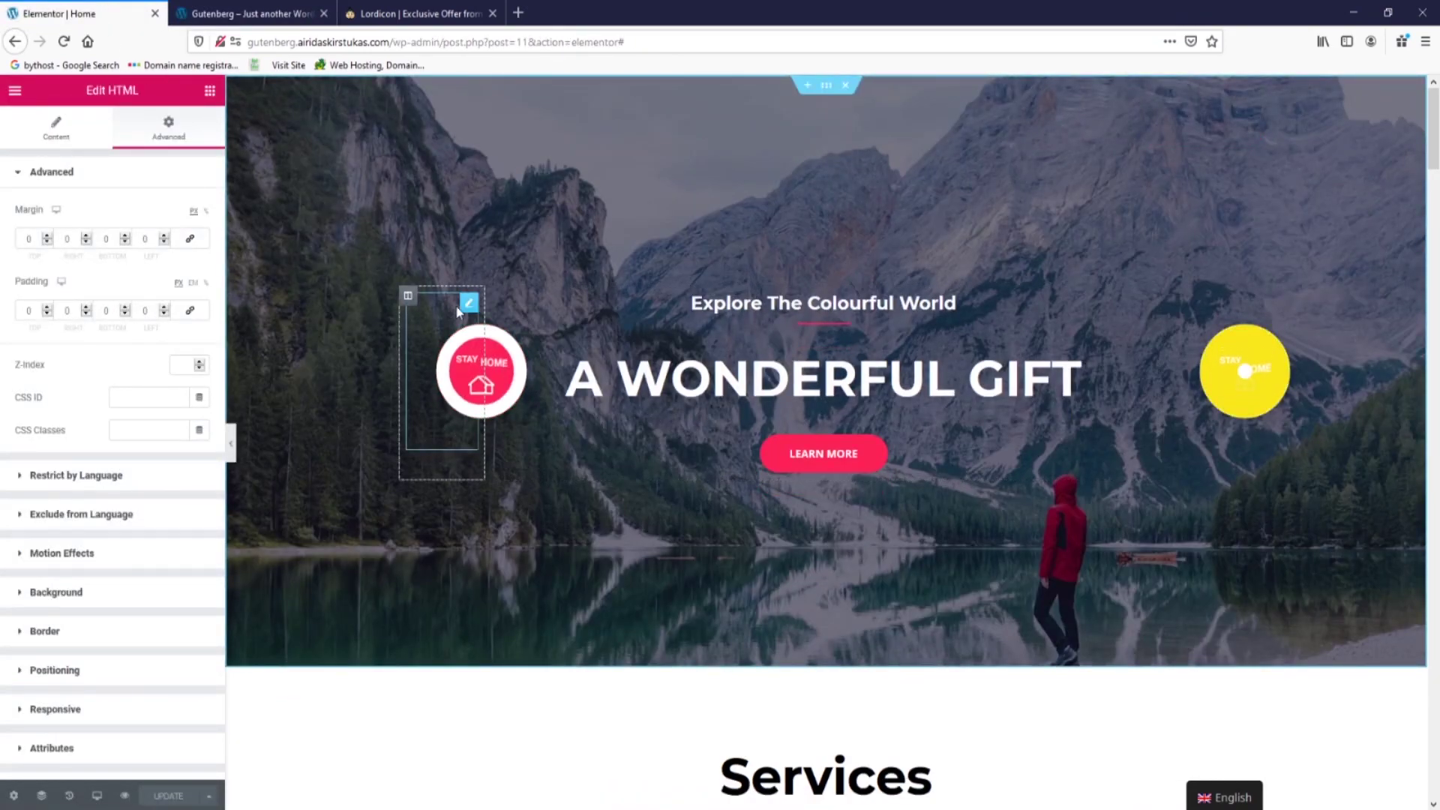
pyautogui.click(164, 242)
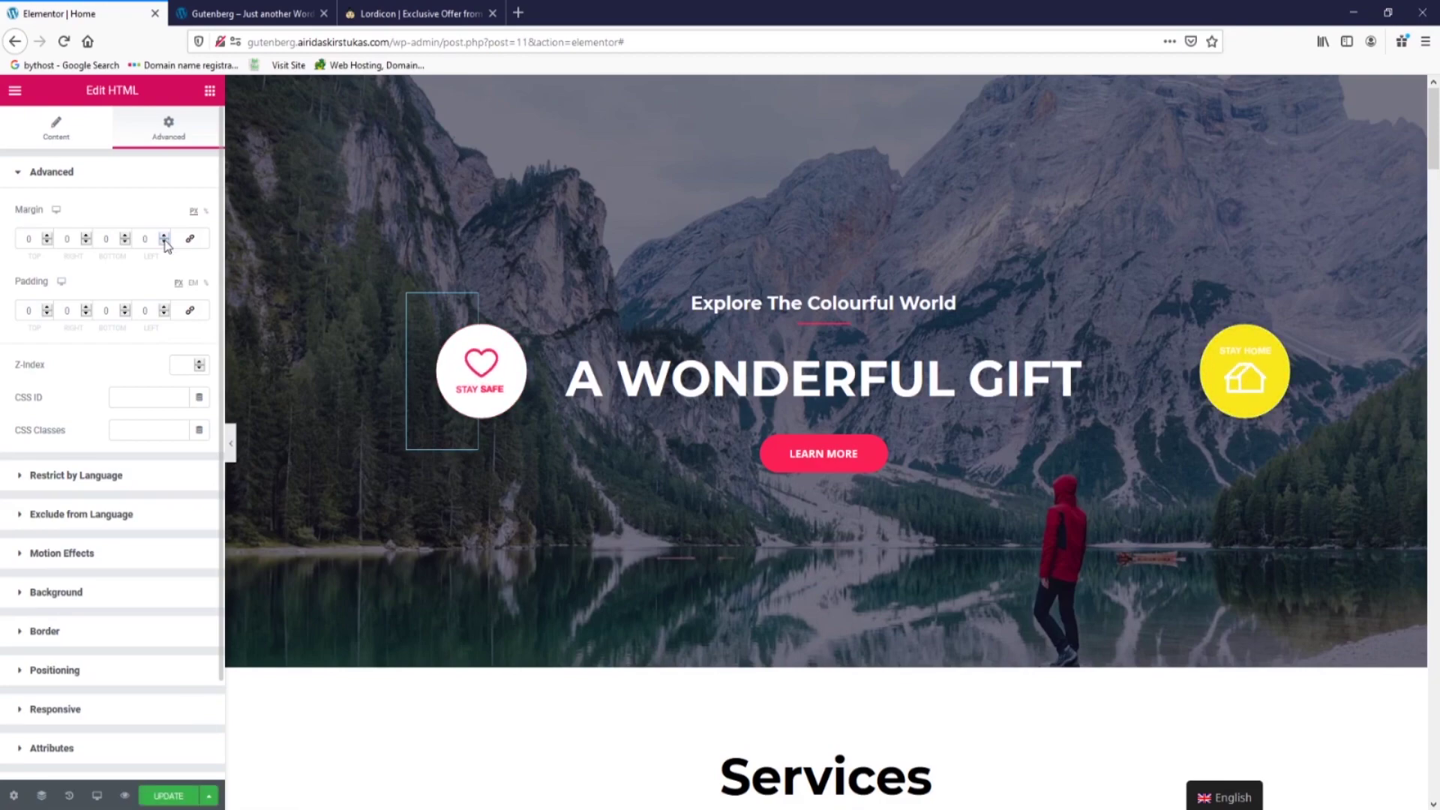
pyautogui.click(165, 241)
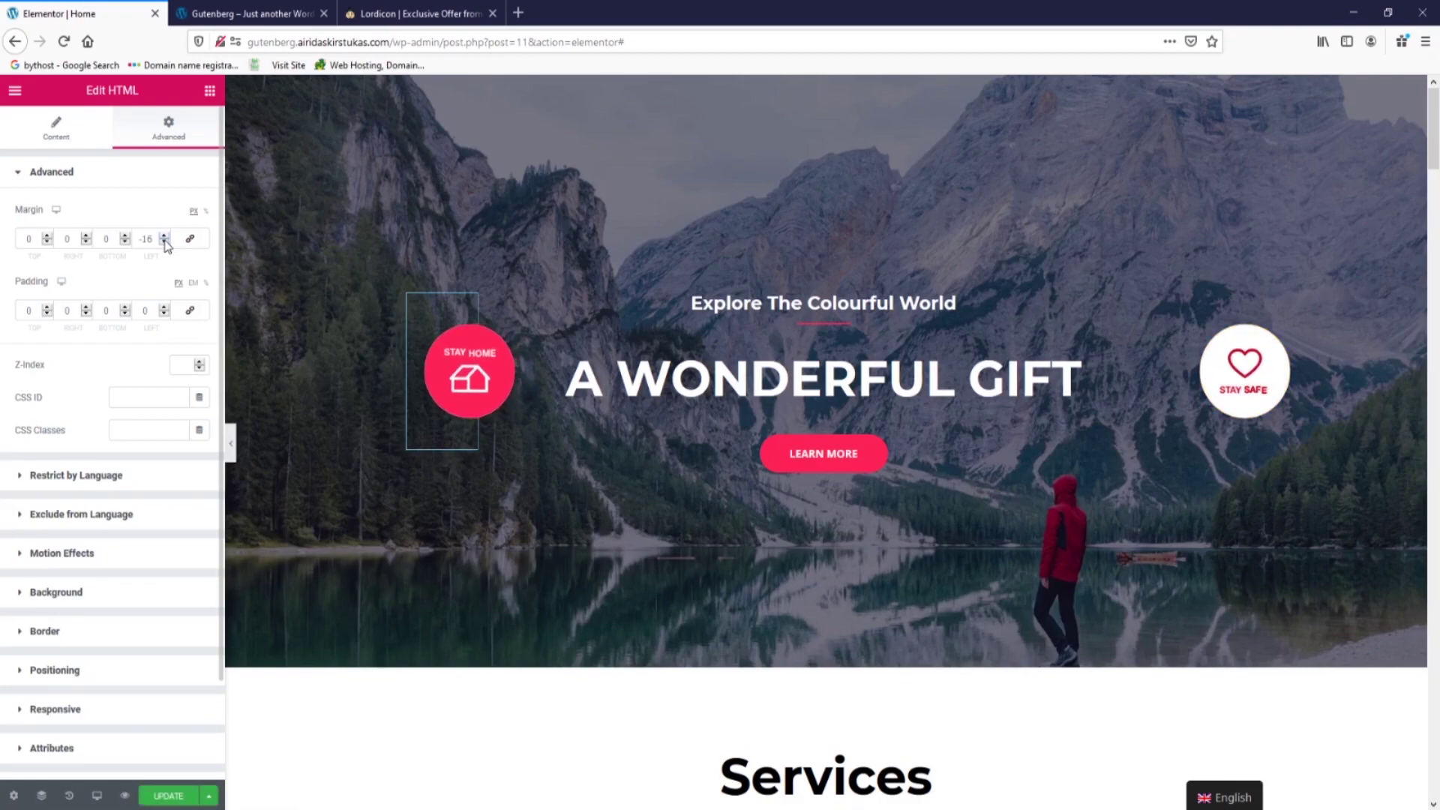
pyautogui.click(164, 241)
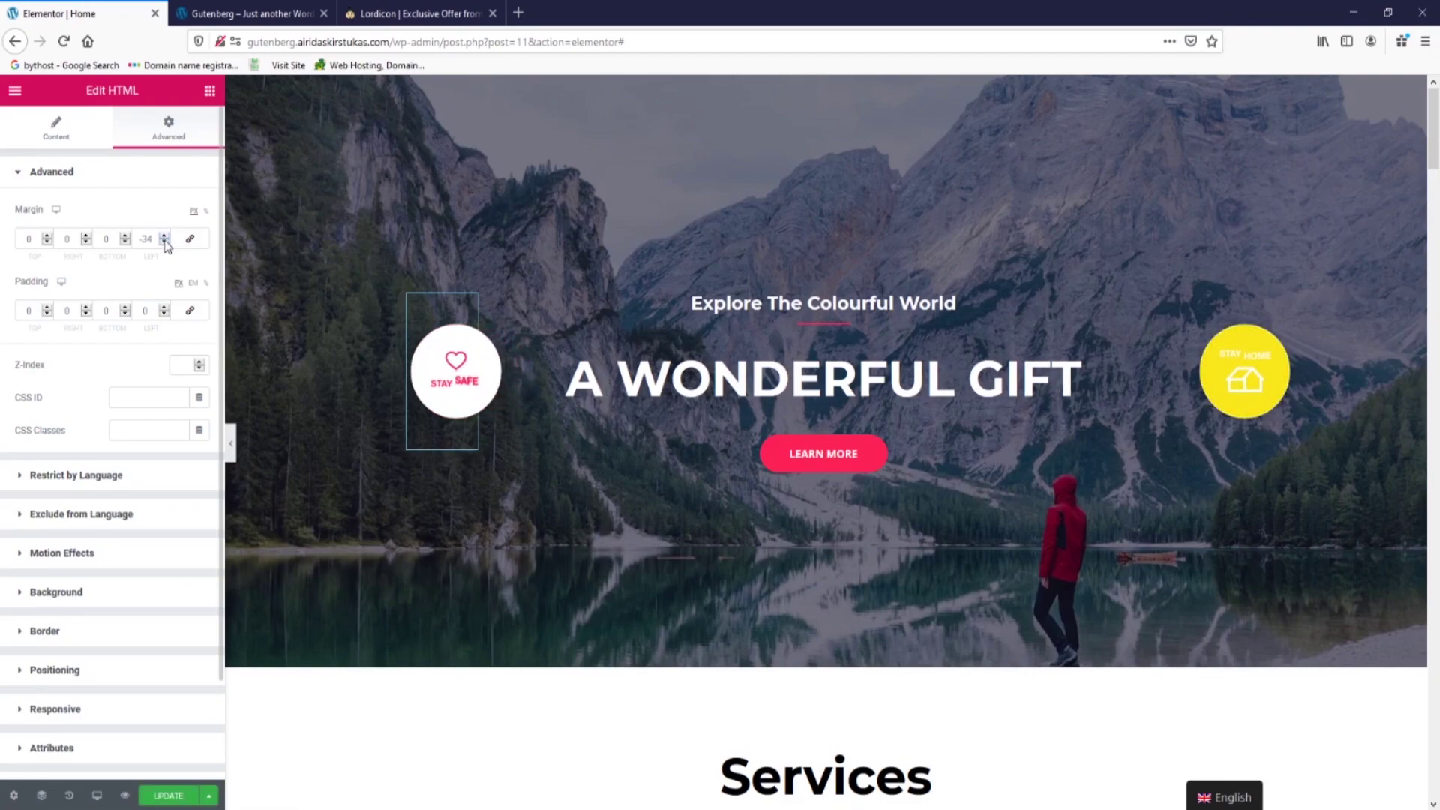
pyautogui.click(164, 241)
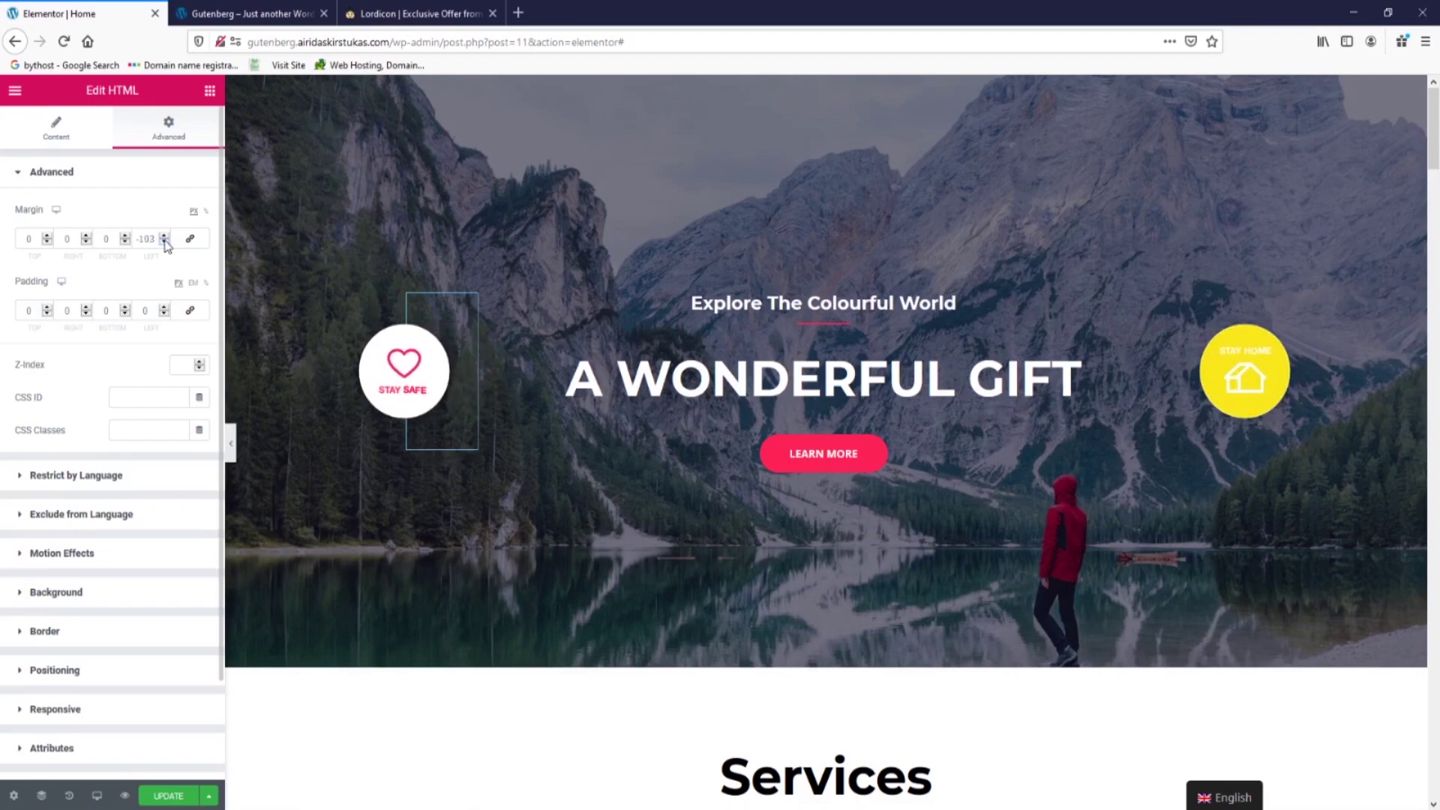
pyautogui.click(164, 241)
pyautogui.click(164, 242)
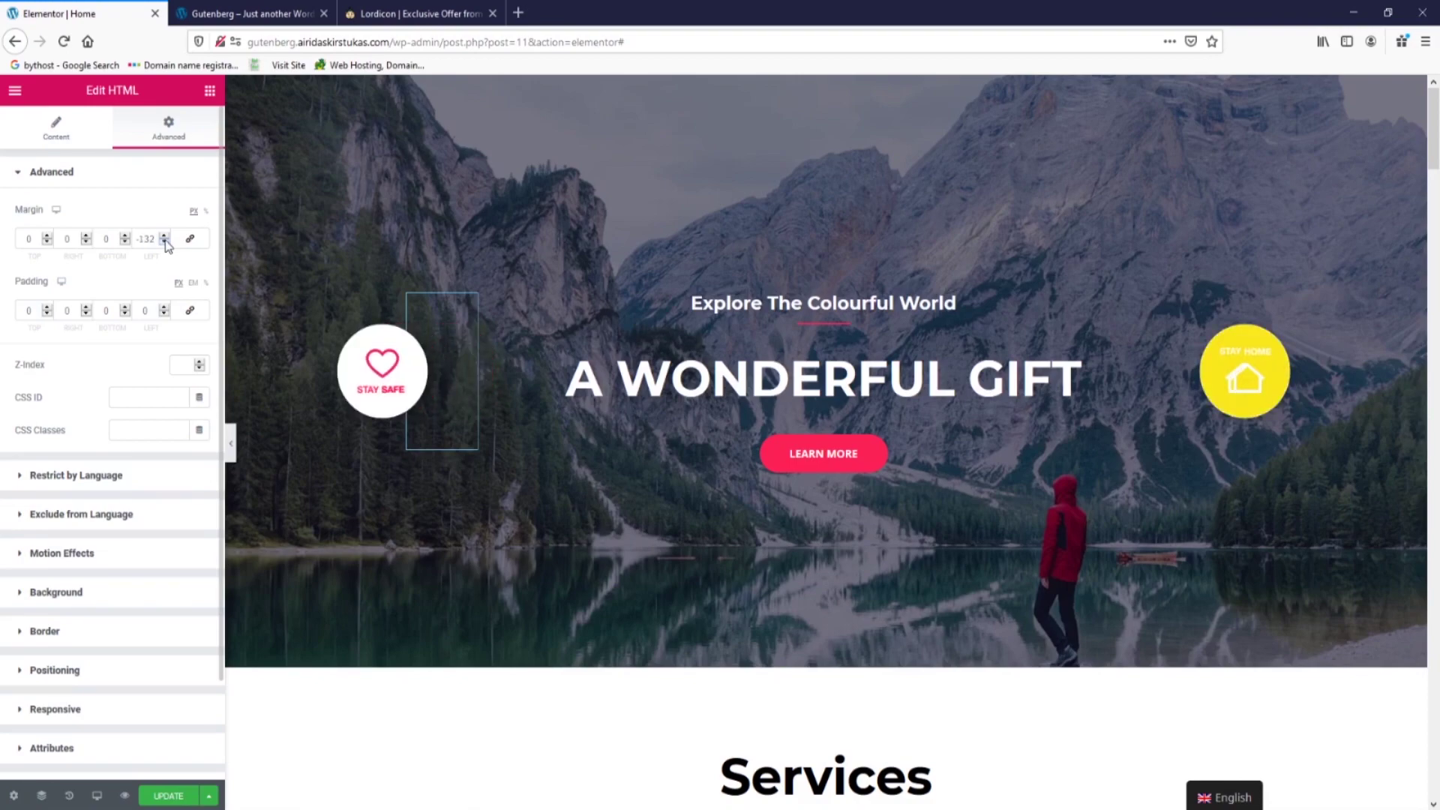
pyautogui.click(168, 797)
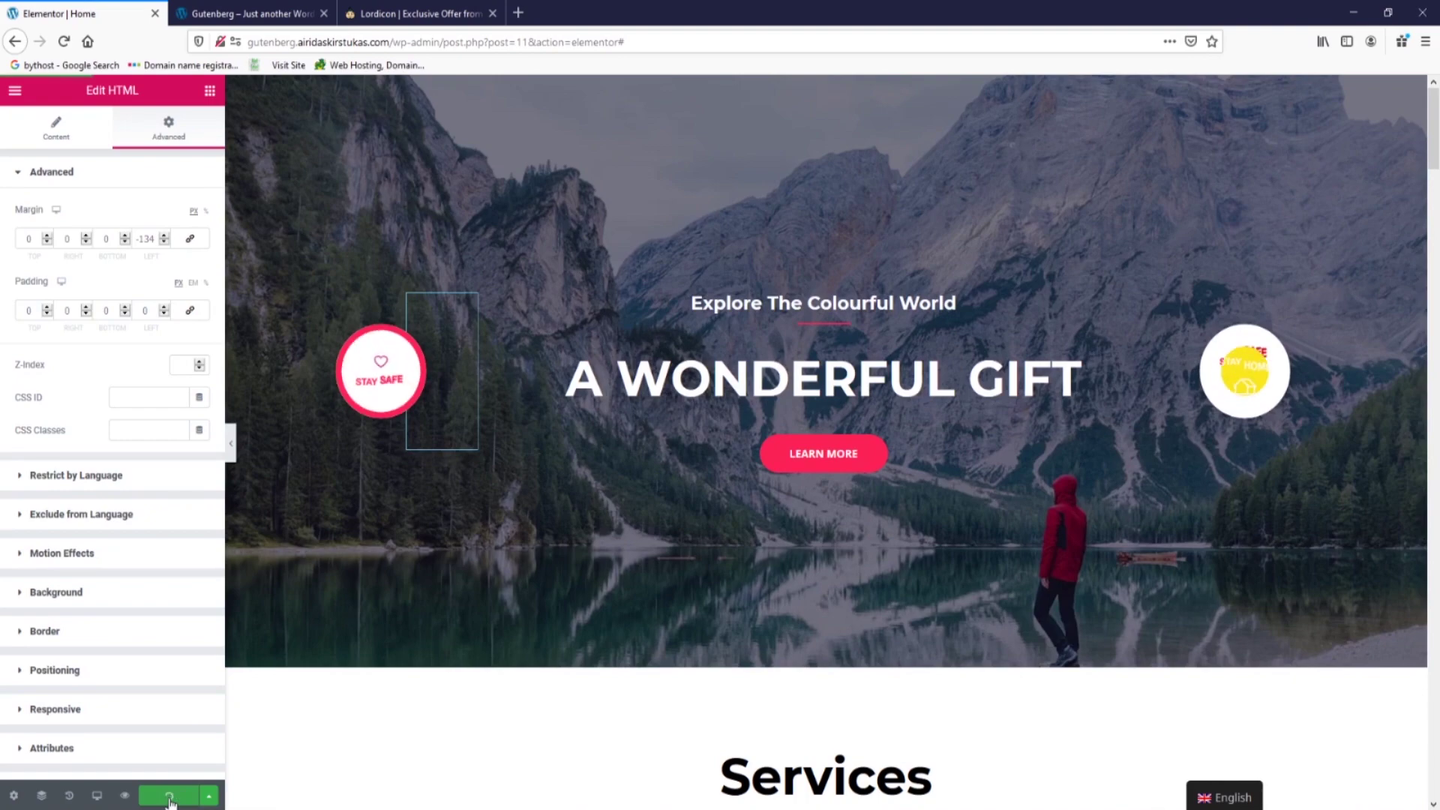
pyautogui.click(248, 15)
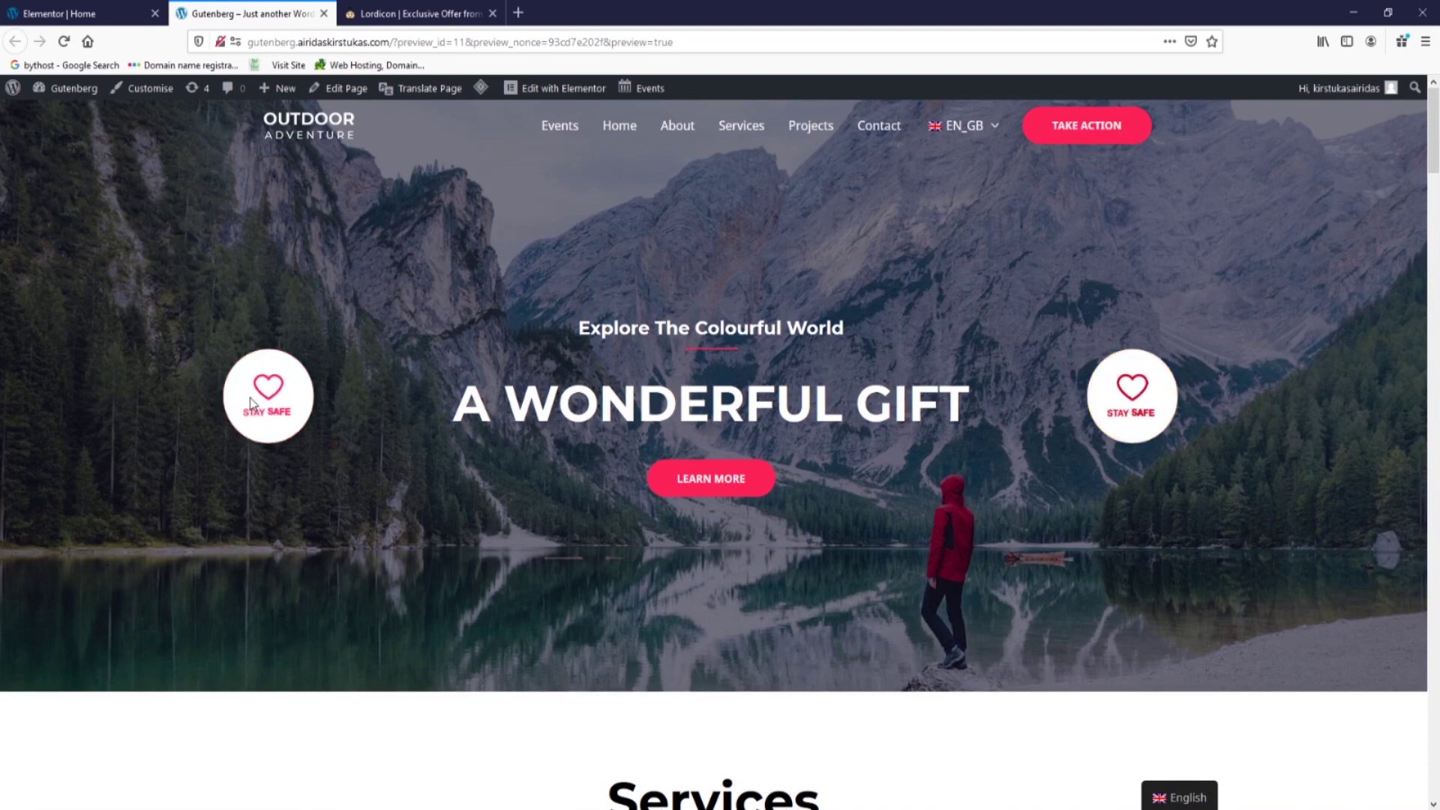
# Step: Raise the left margin back three steps to about -126, update again and re-check the preview
pyautogui.click(120, 15)
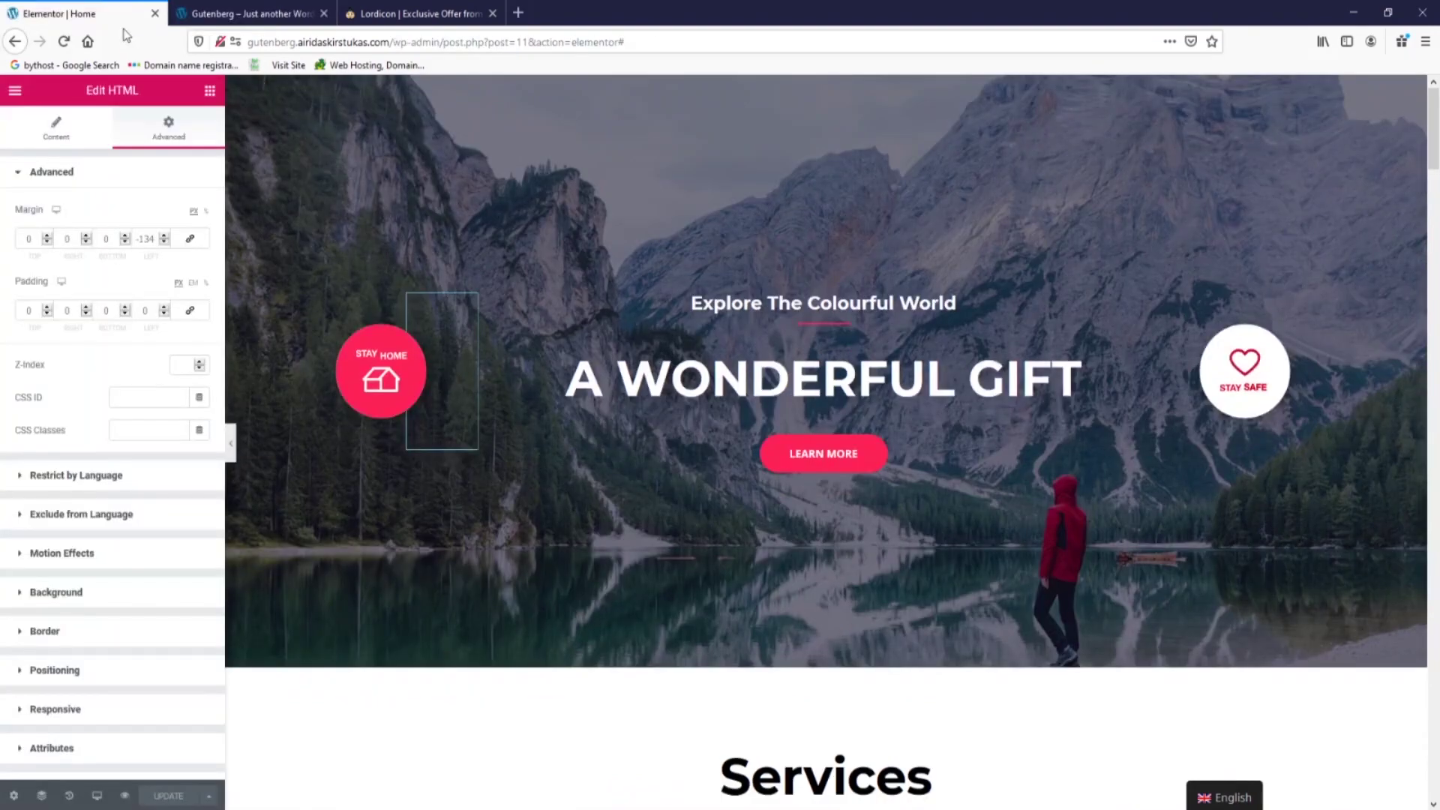
pyautogui.click(164, 236)
pyautogui.click(164, 237)
pyautogui.click(165, 236)
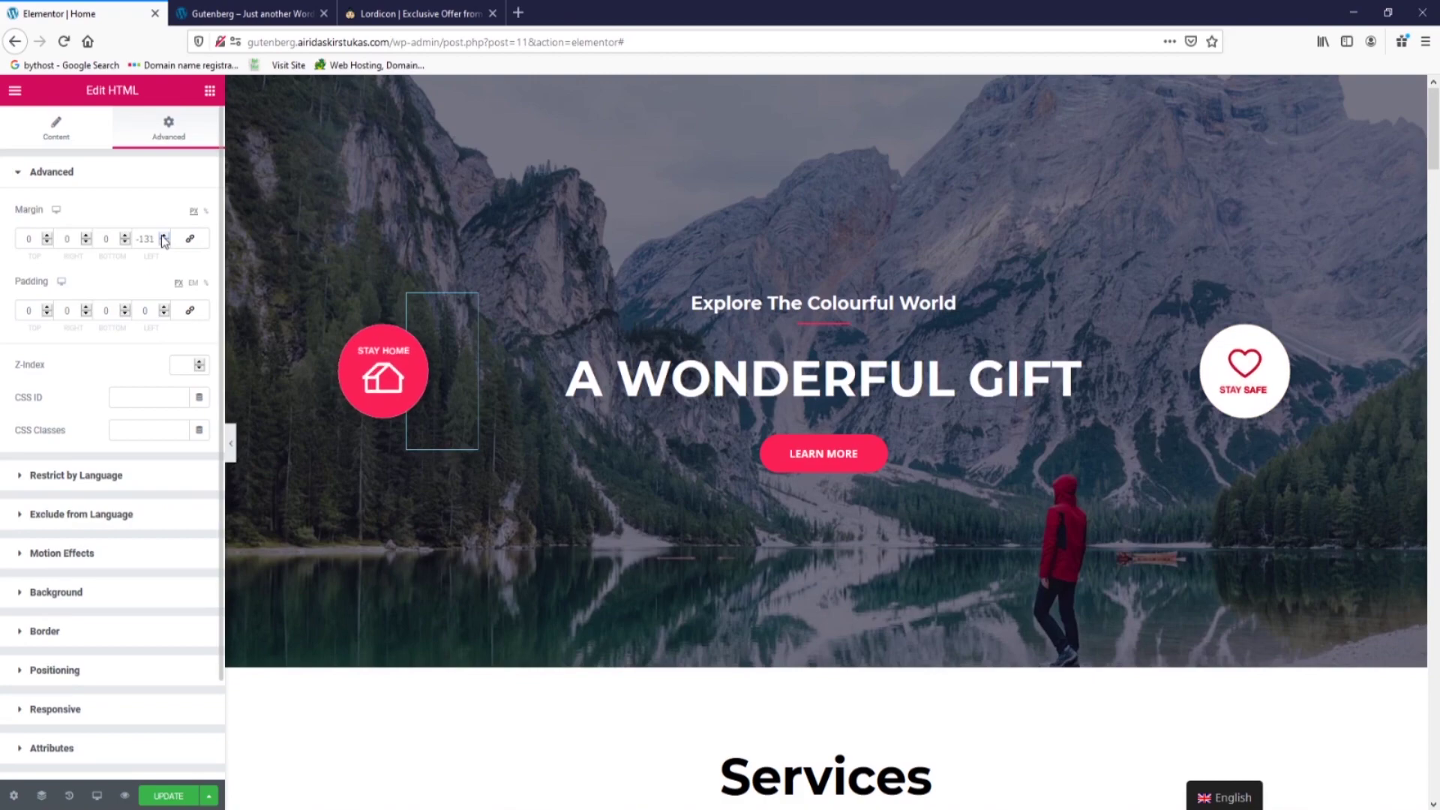
pyautogui.click(164, 236)
pyautogui.click(164, 236)
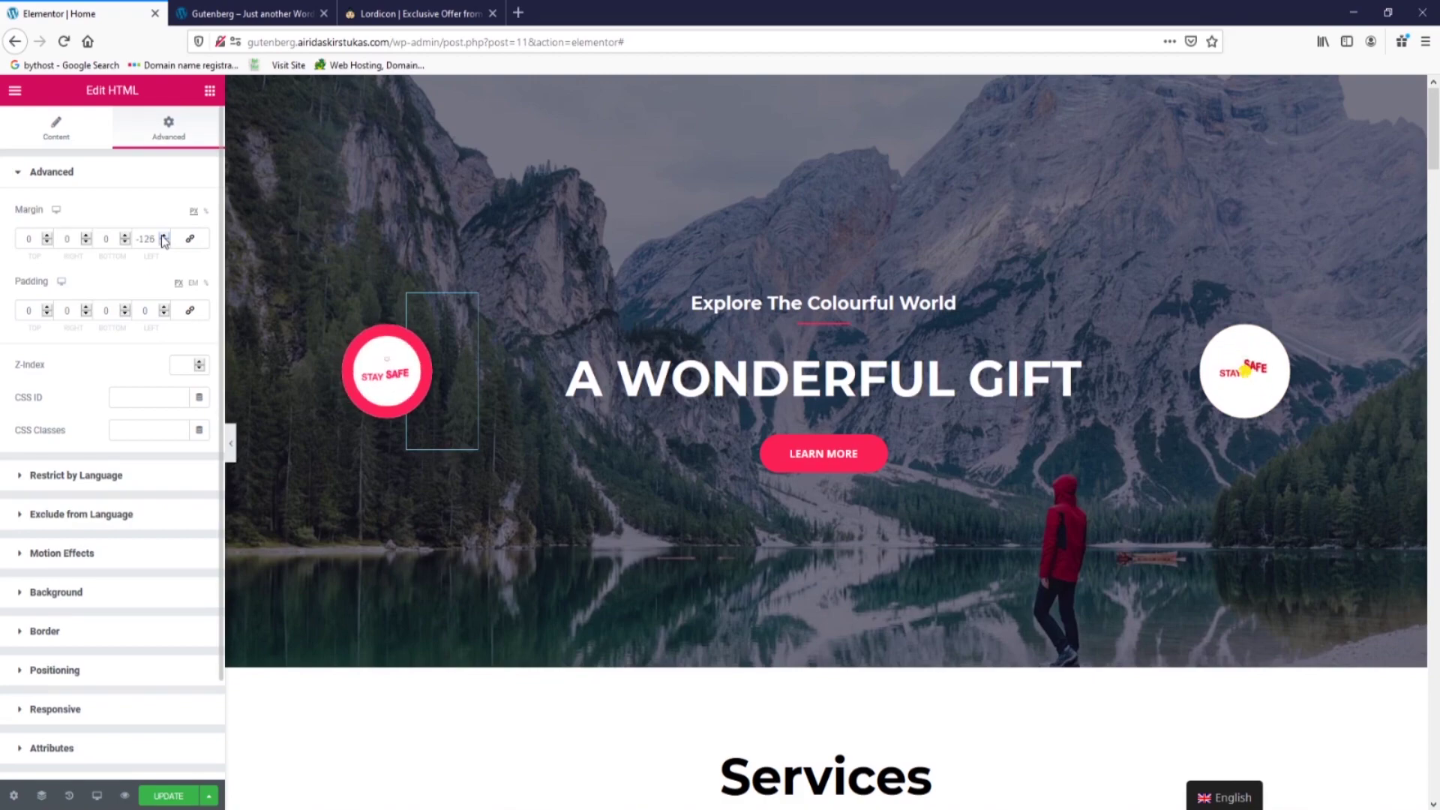
pyautogui.click(166, 797)
pyautogui.click(238, 12)
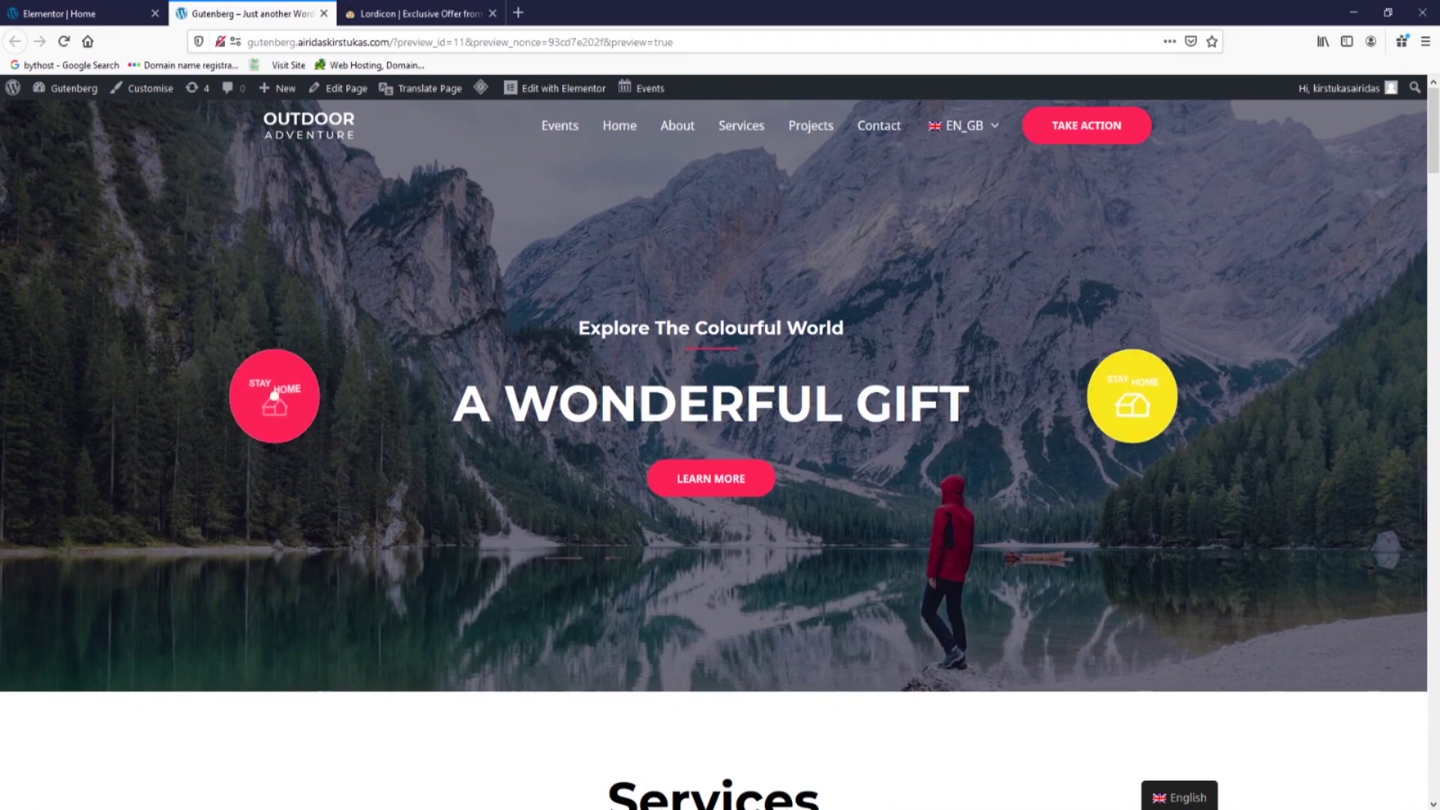
# Step: Scroll through the saved preview page and back up to the hero with both animated icons
pyautogui.scroll(-20, 1389, 686)
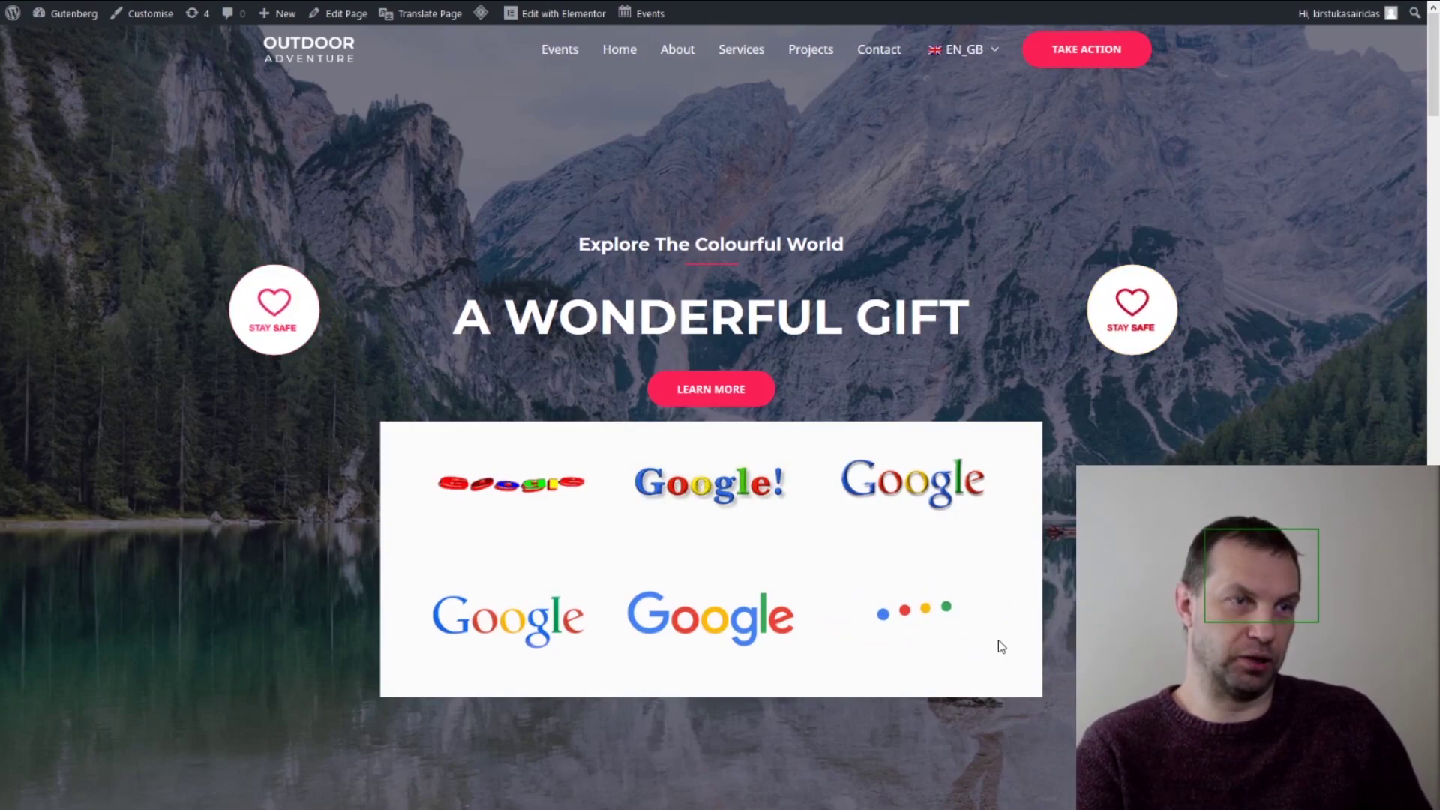
pyautogui.scroll(-3, 906, 652)
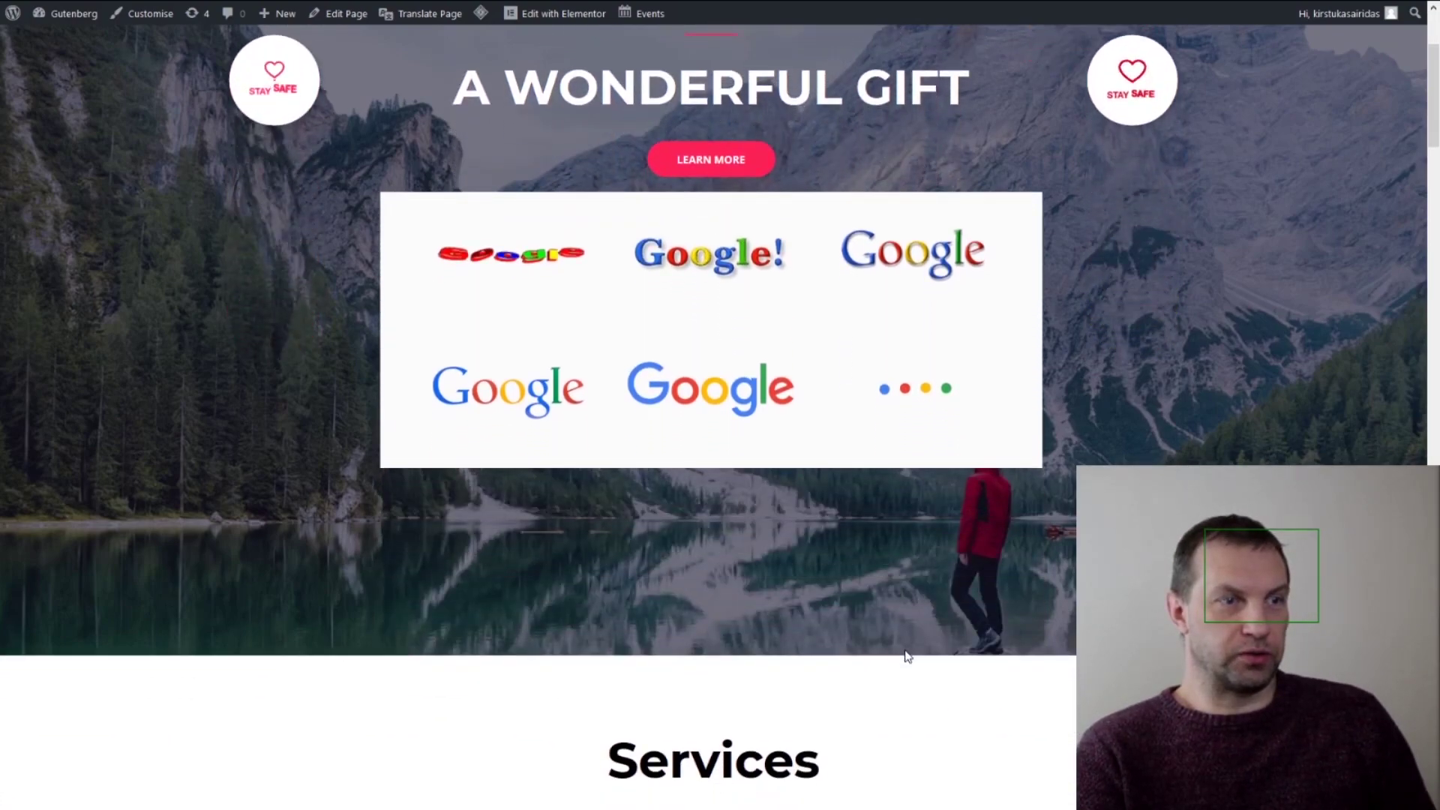
pyautogui.scroll(-3, 905, 653)
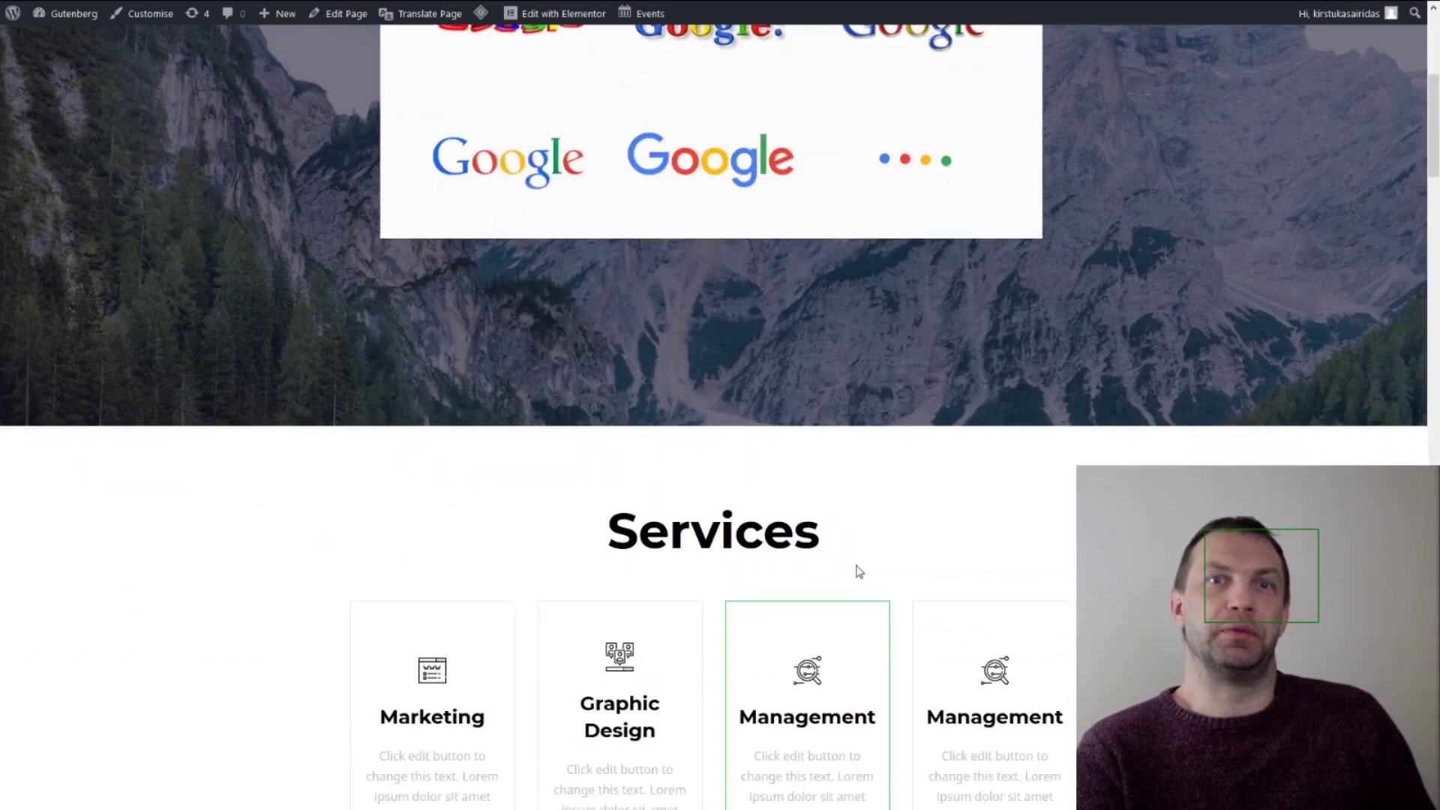
pyautogui.scroll(7, 860, 571)
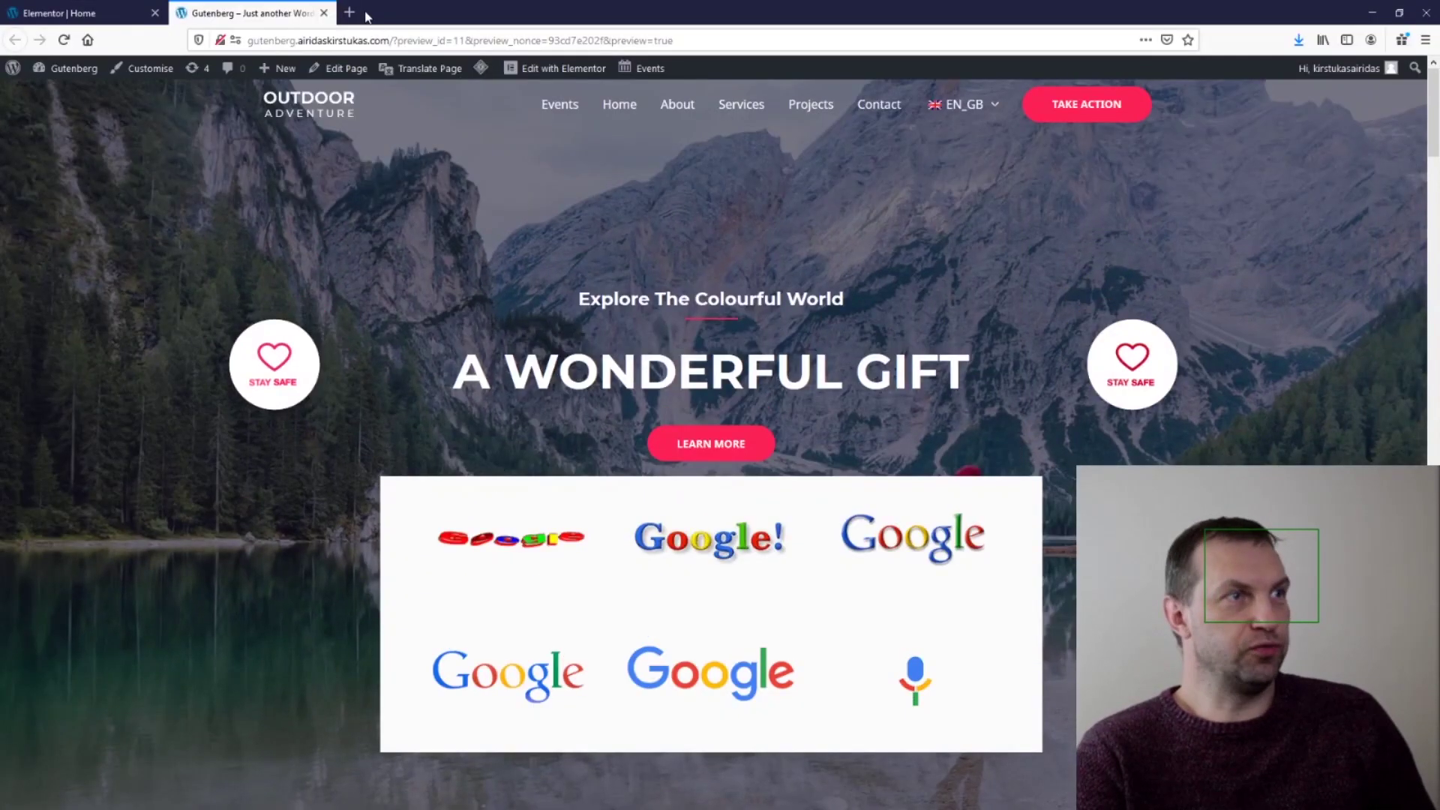
# Step: In a new tab, enter the blog's /Lordicon article address, correcting the typo, and load it
pyautogui.click(349, 12)
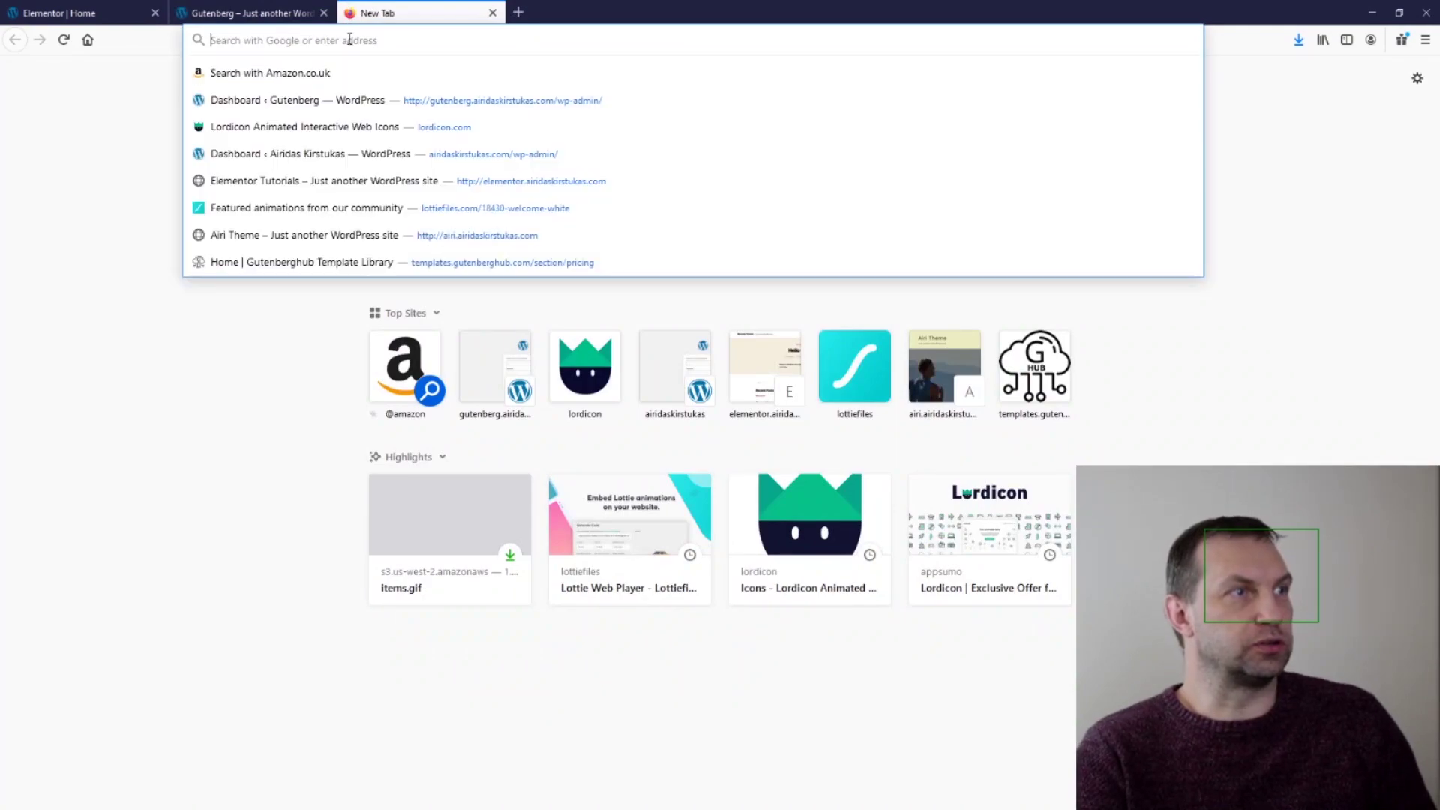
pyautogui.write('www.')
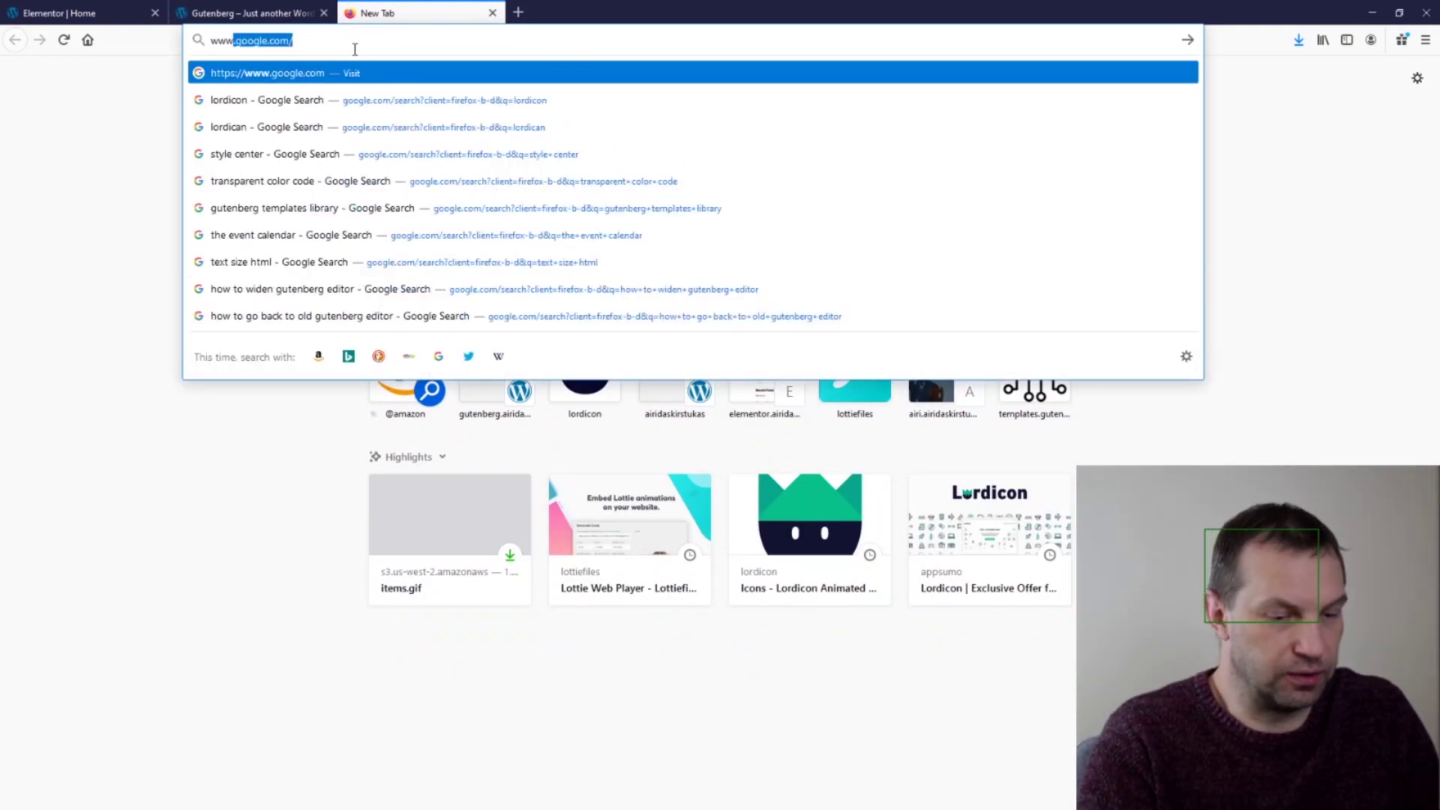
pyautogui.write('ai')
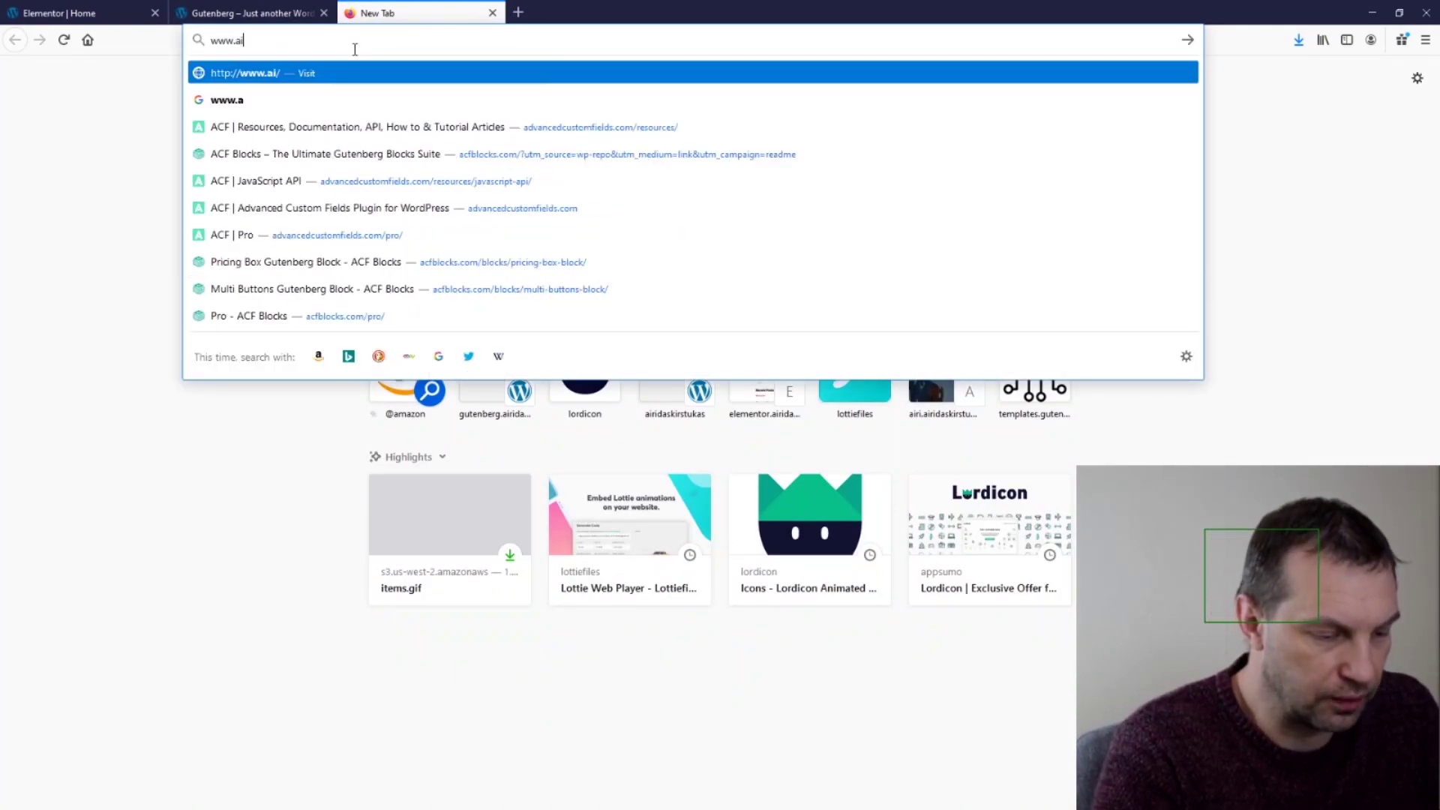
pyautogui.write('ridaskirstukas')
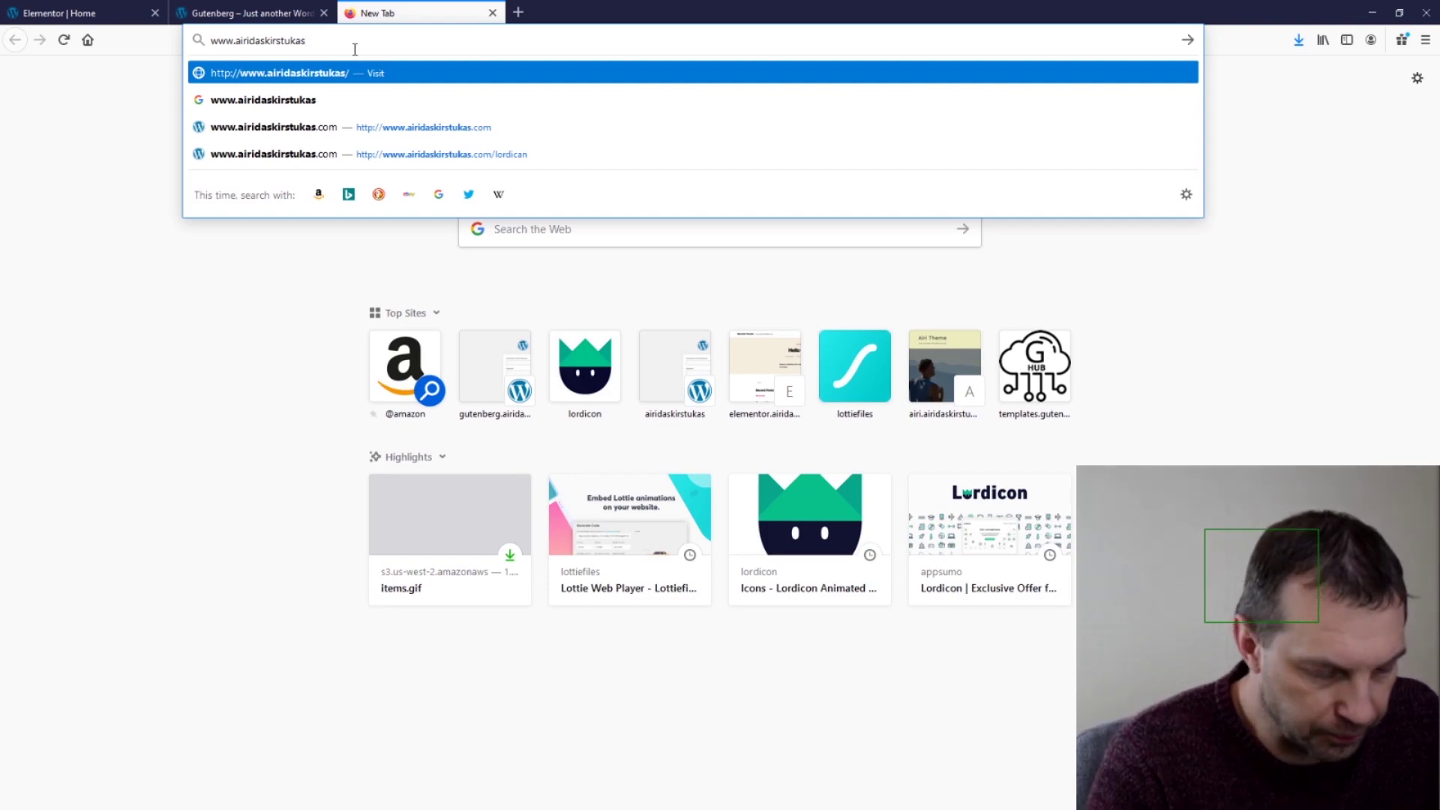
pyautogui.write('.com')
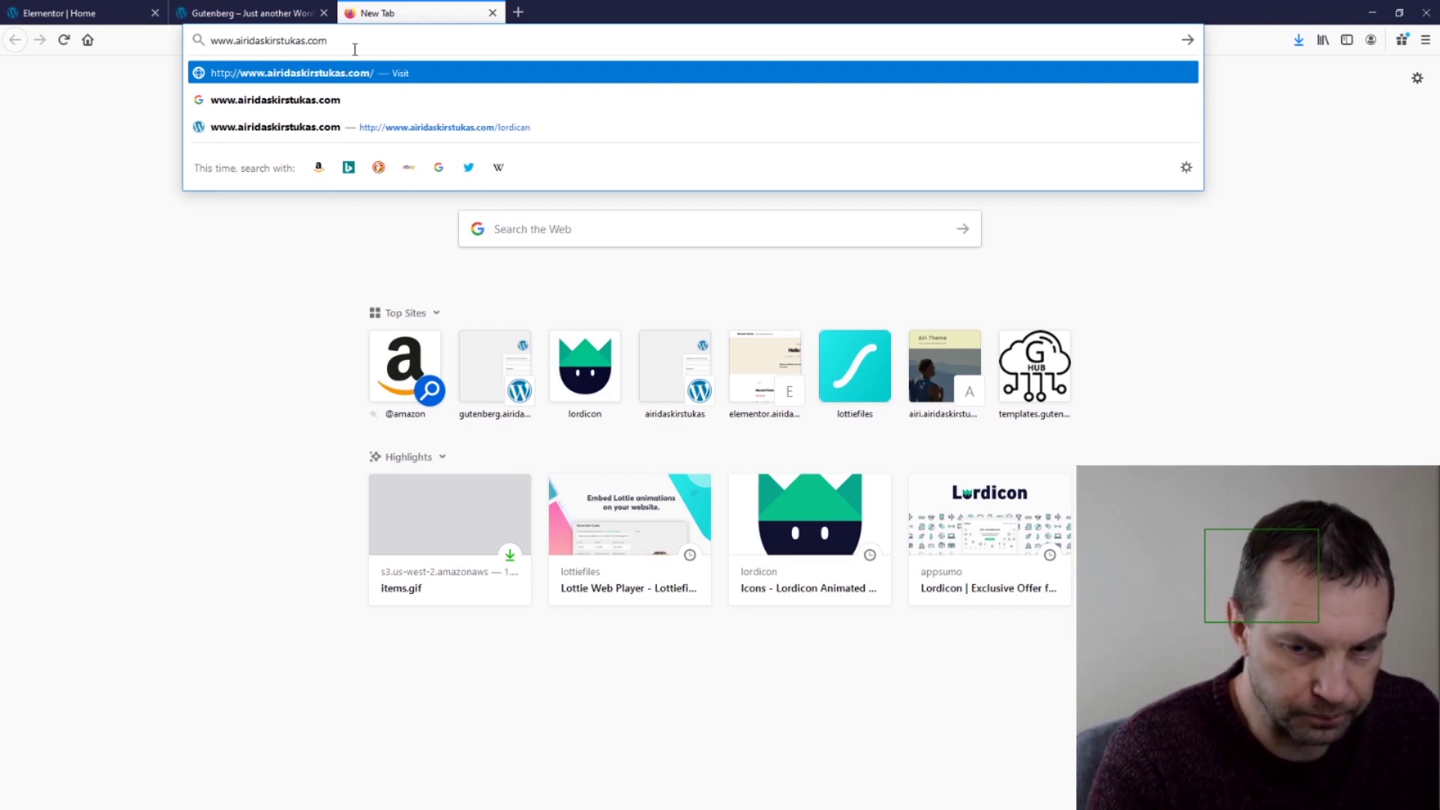
pyautogui.write('/Lo')
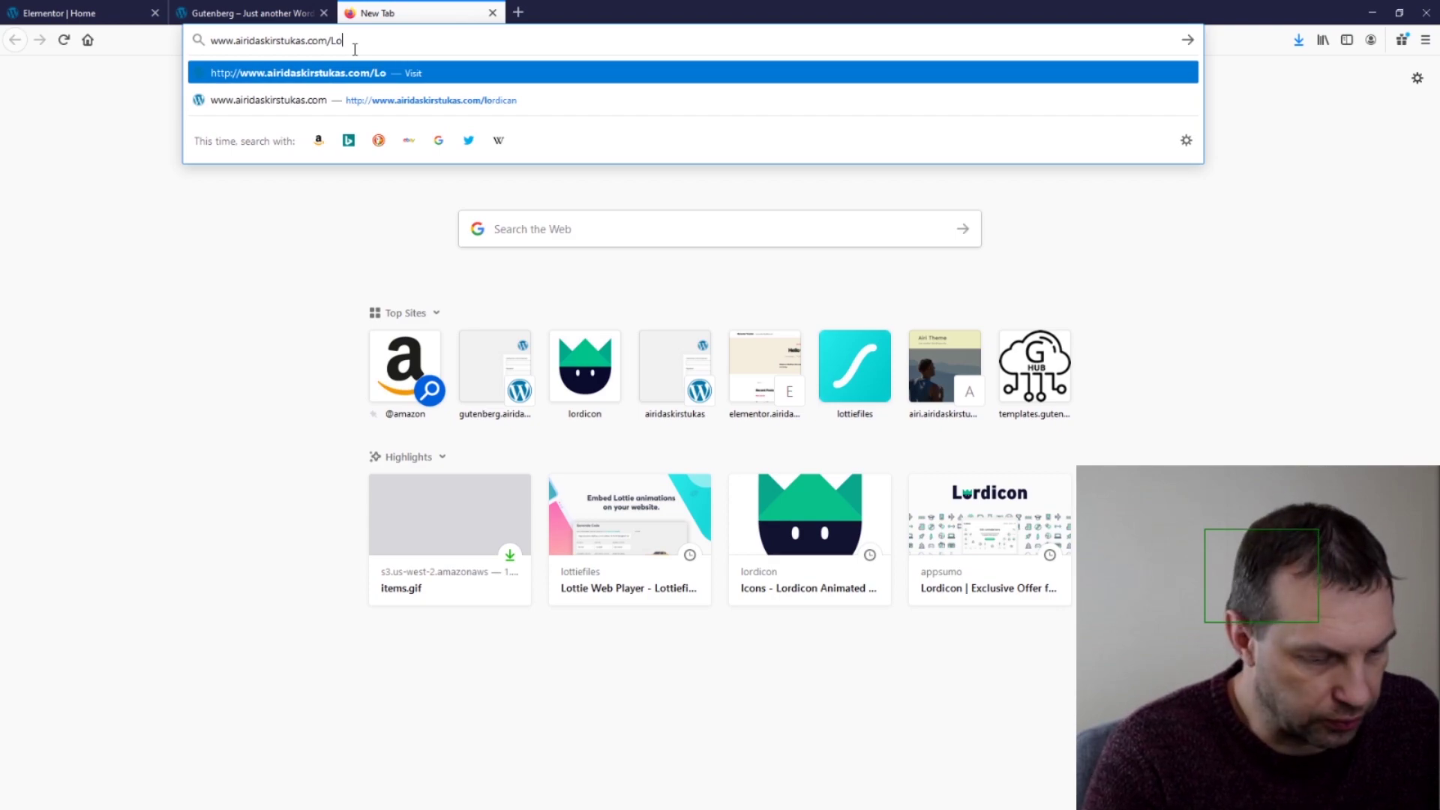
pyautogui.write('c')
pyautogui.press('BackSpace')
pyautogui.press('BackSpace')
pyautogui.press('BackSpace')
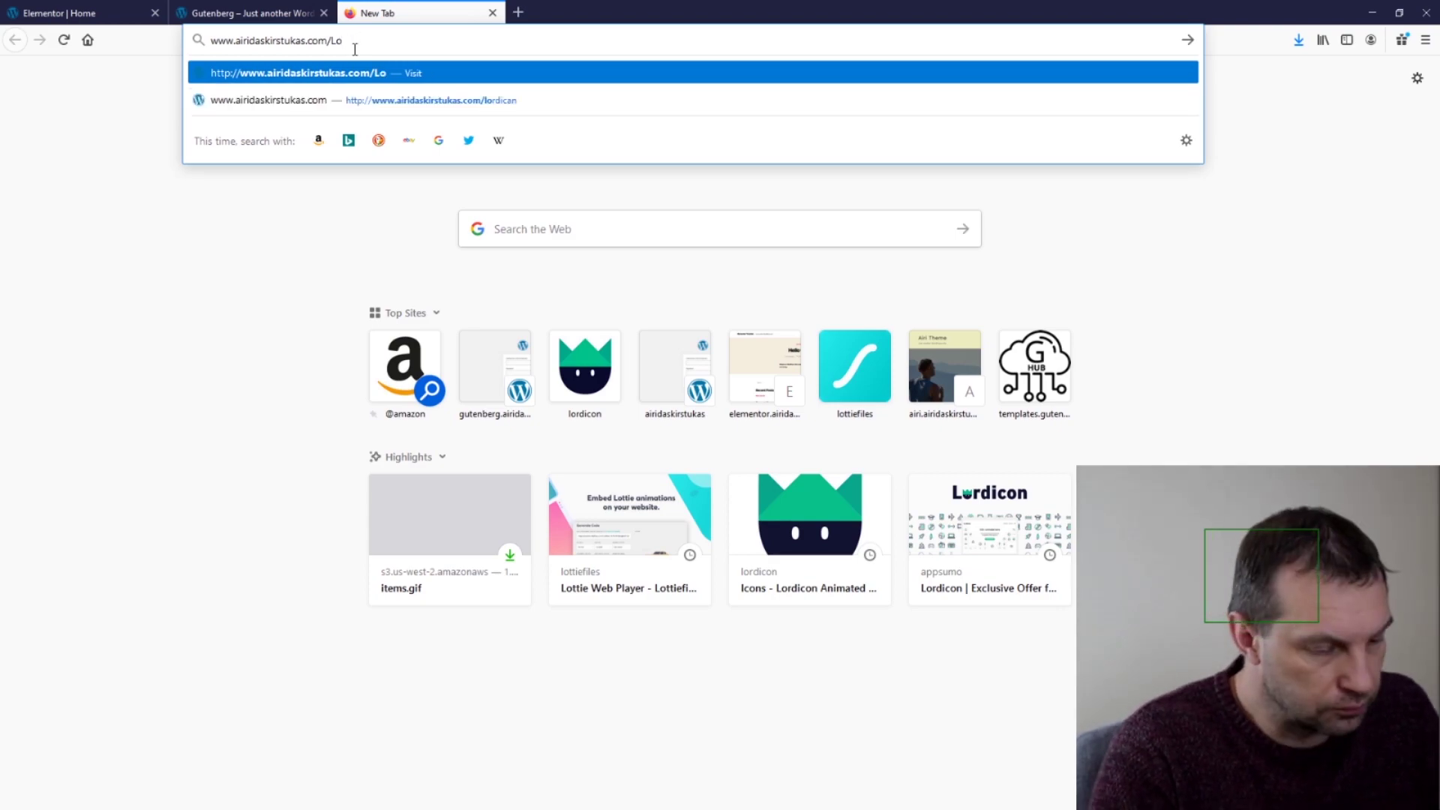
pyautogui.write('rdicon')
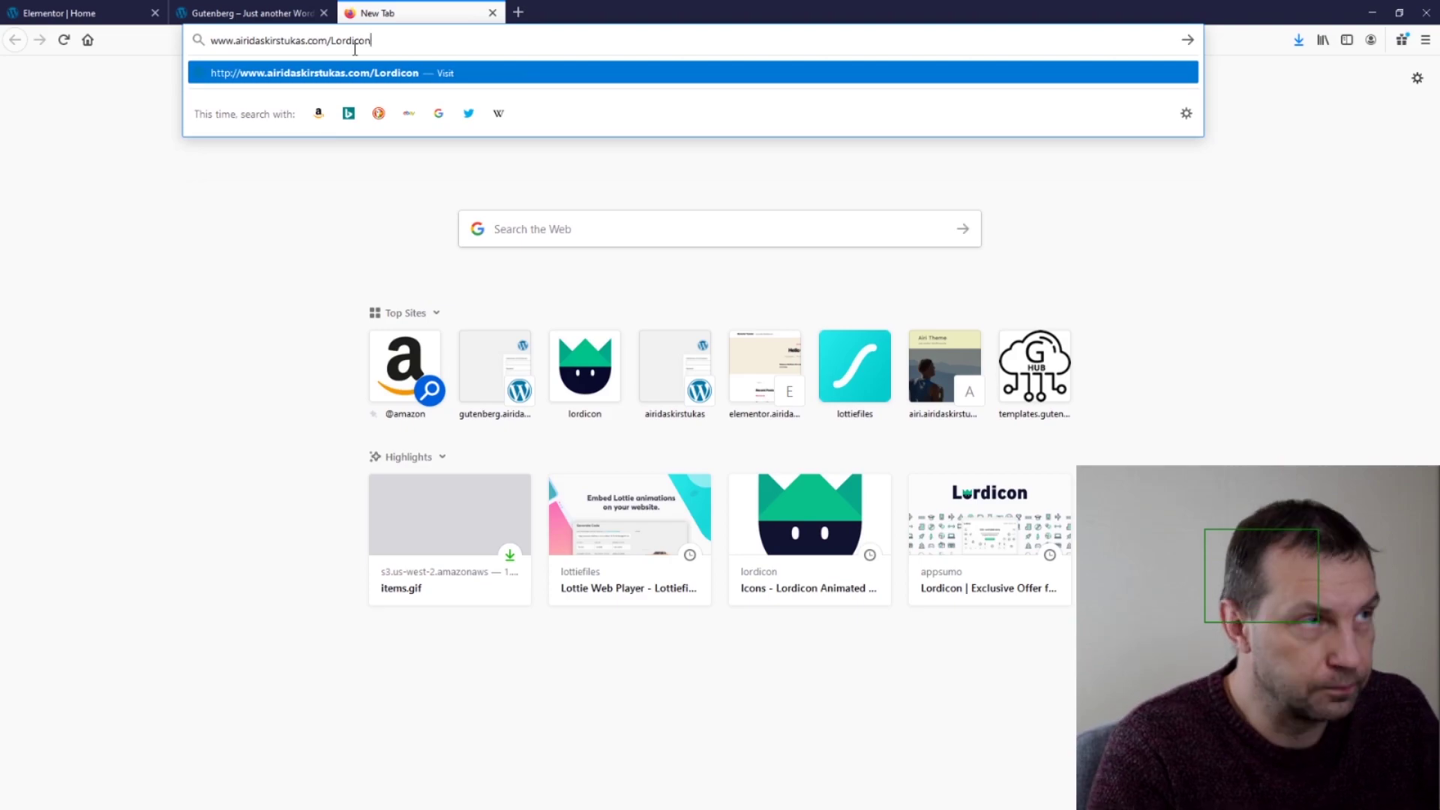
pyautogui.press('Return')
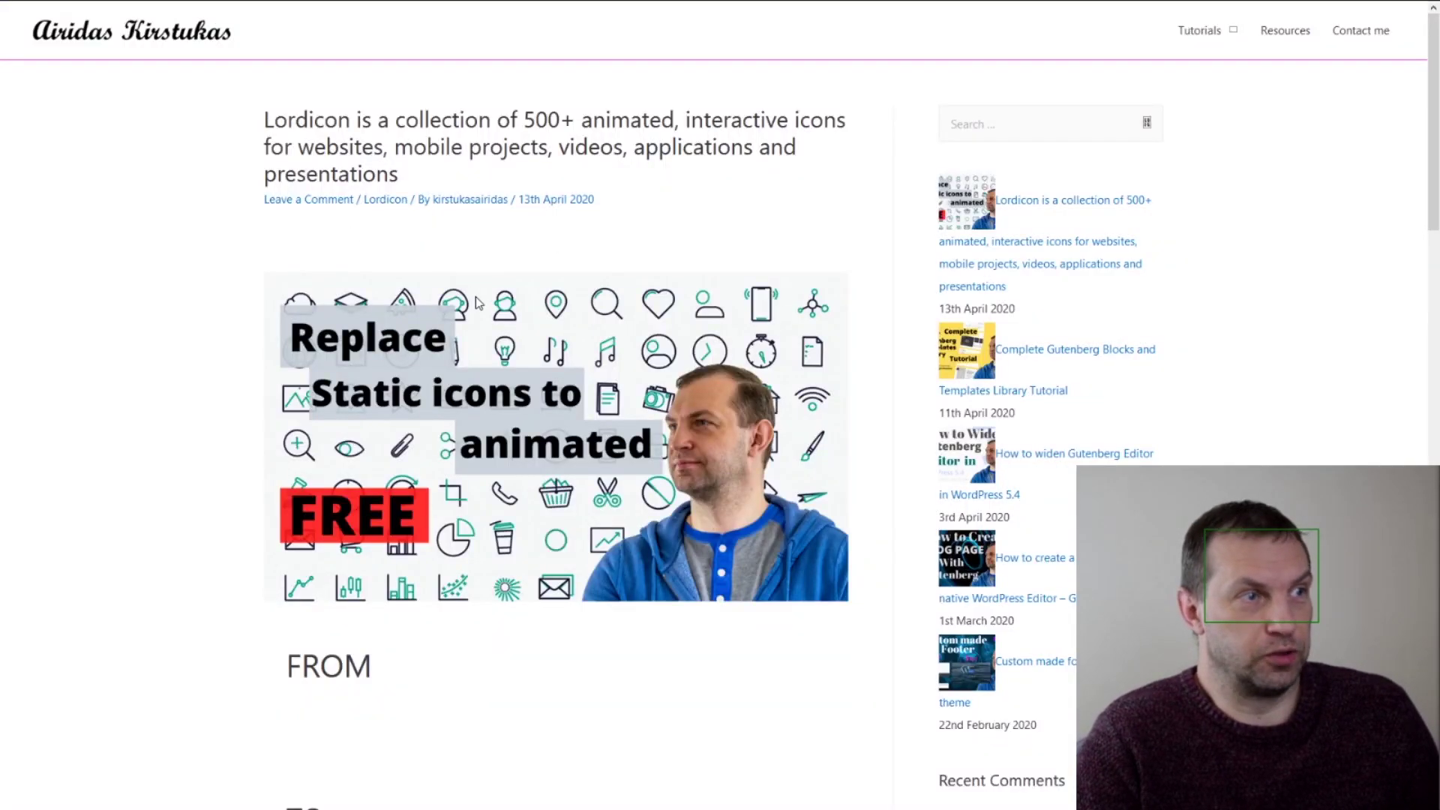
# Step: Scroll the article, open the Lordicon website from its link, then switch back to the post
pyautogui.scroll(-7, 501, 328)
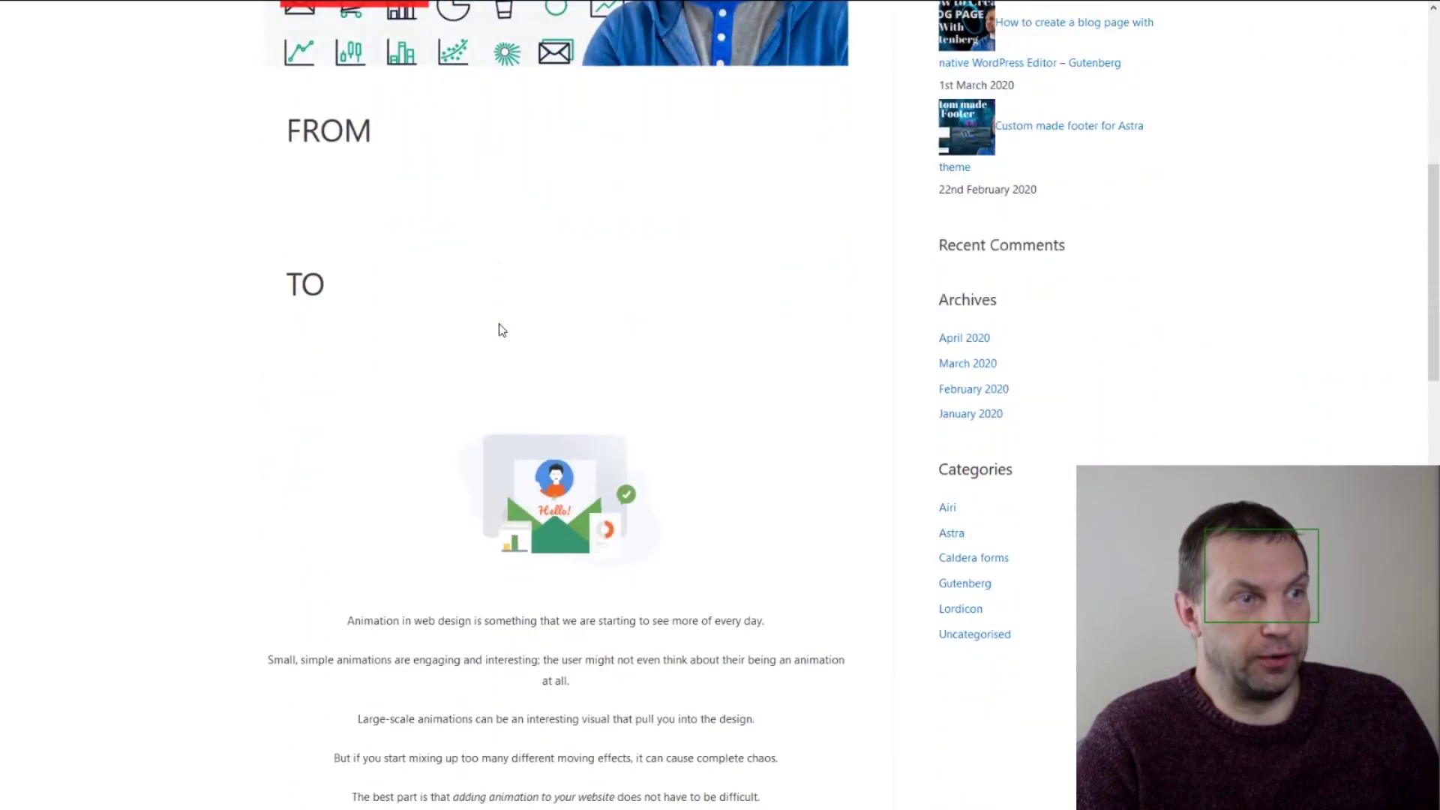
pyautogui.scroll(-6, 666, 382)
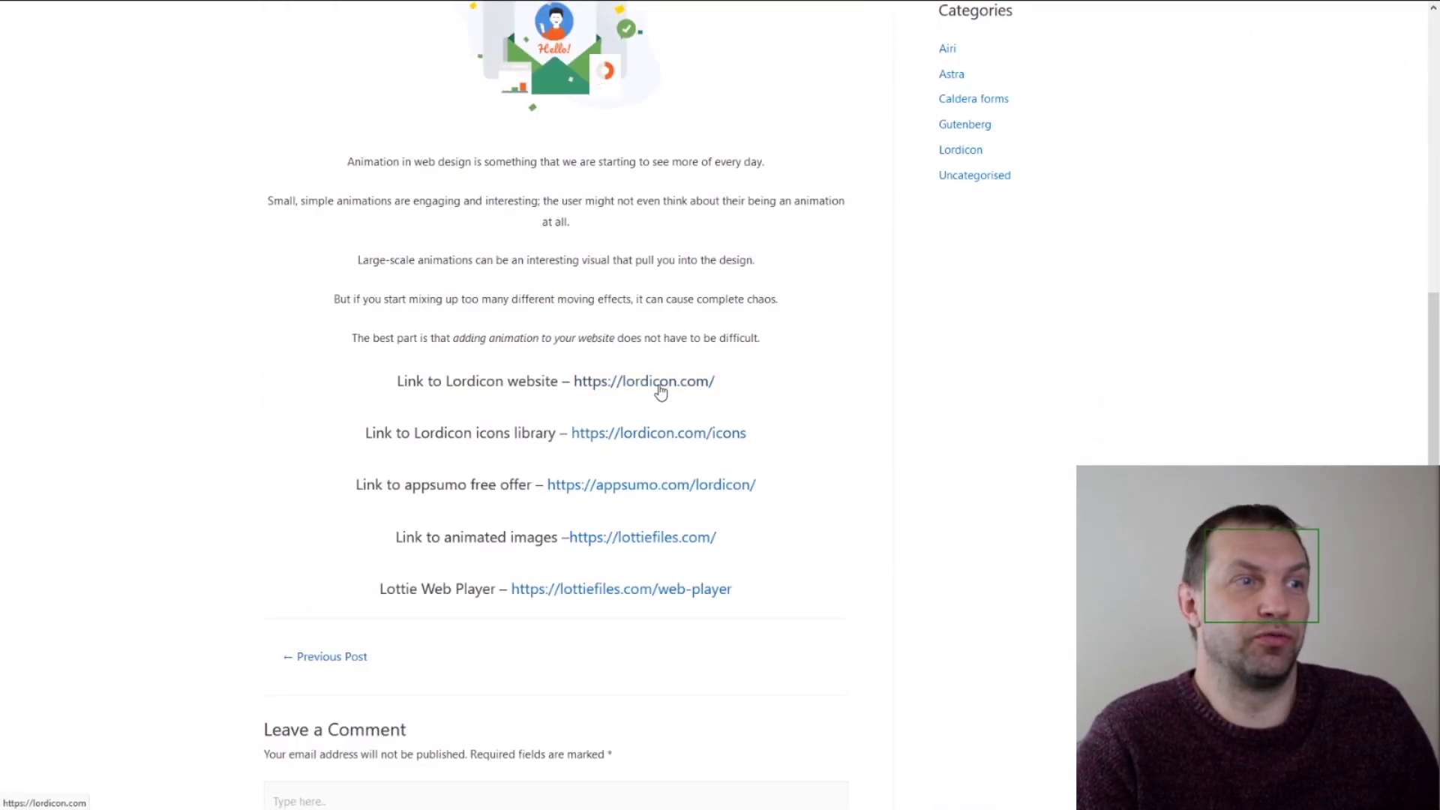
pyautogui.click(659, 388)
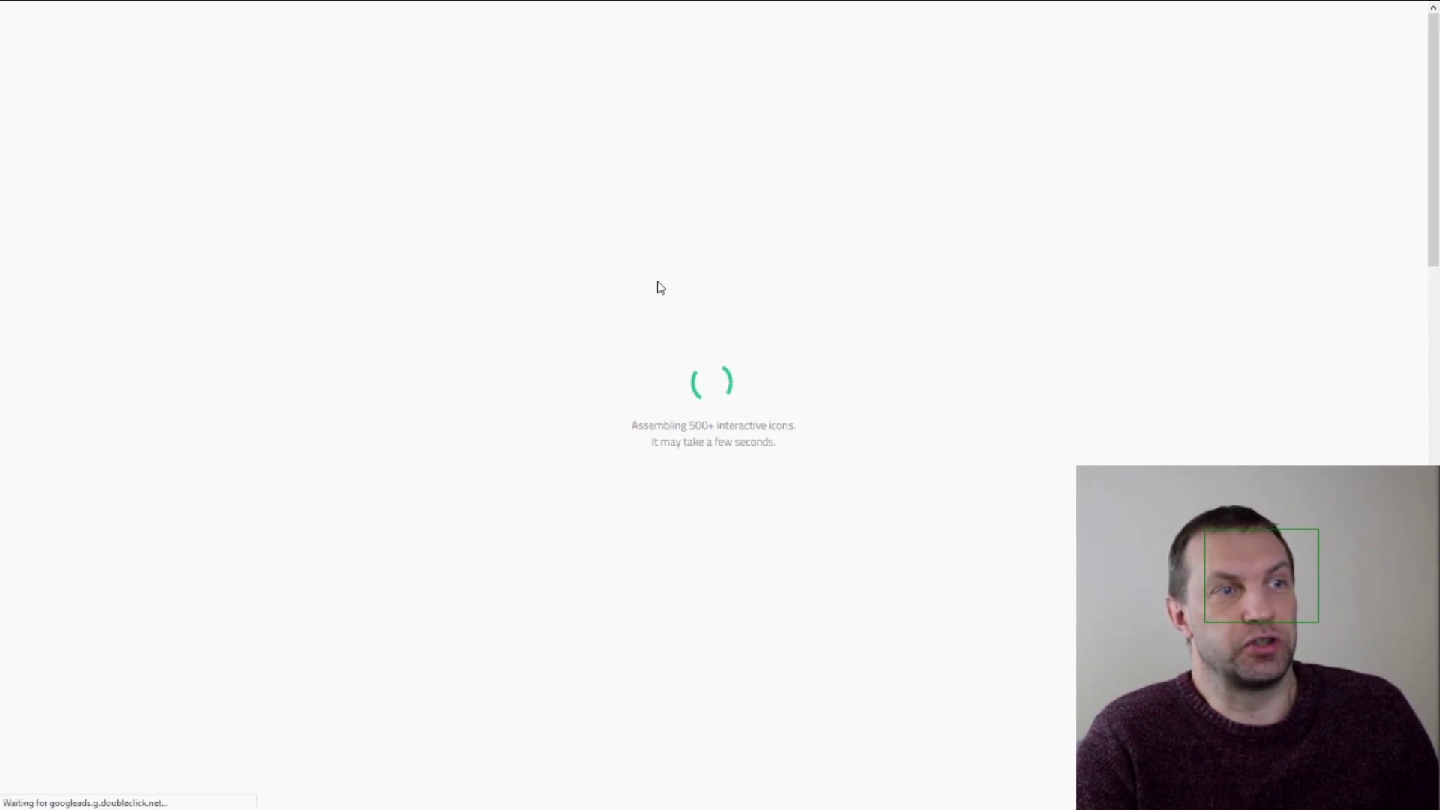
pyautogui.scroll(-5, 817, 372)
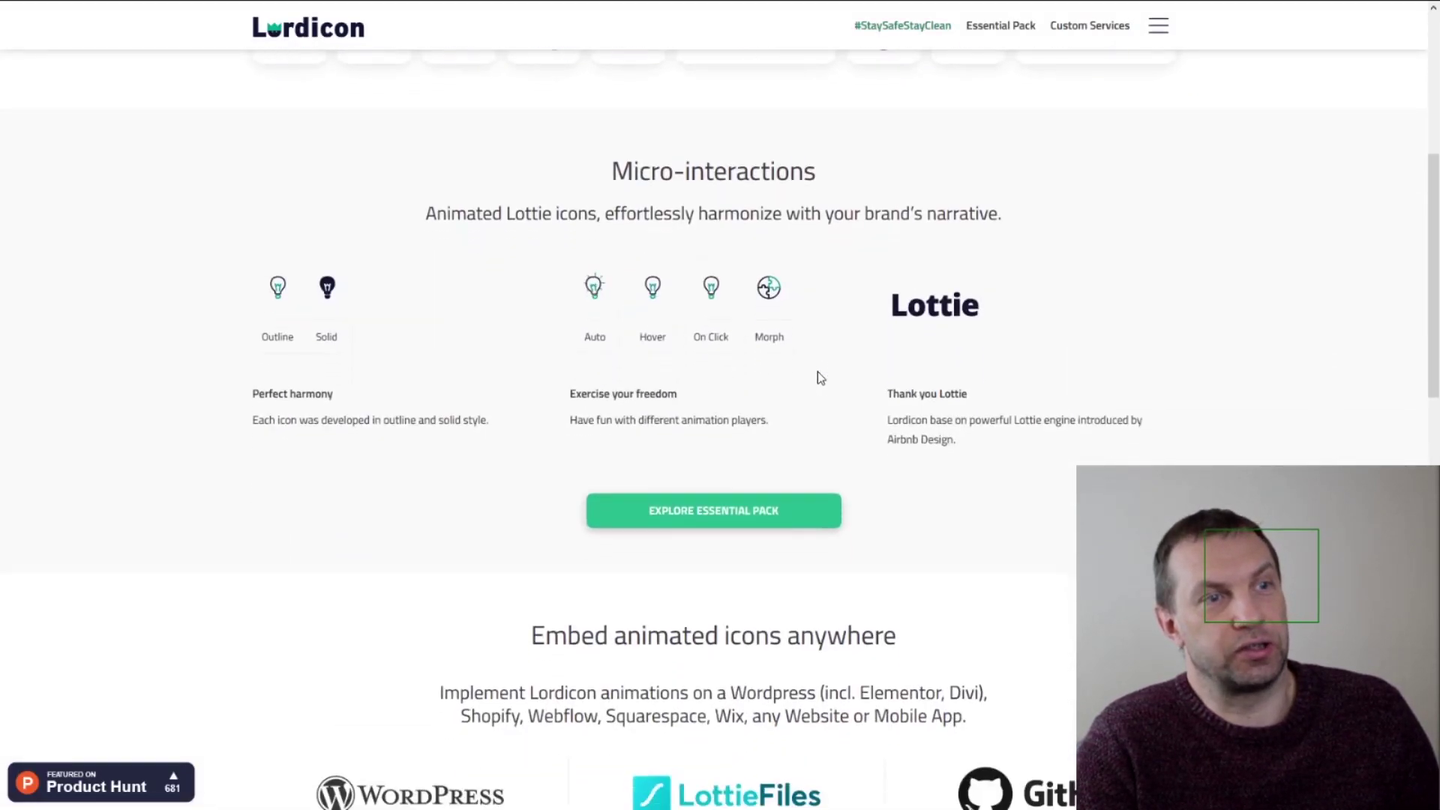
pyautogui.scroll(-2, 753, 371)
pyautogui.scroll(6, 753, 369)
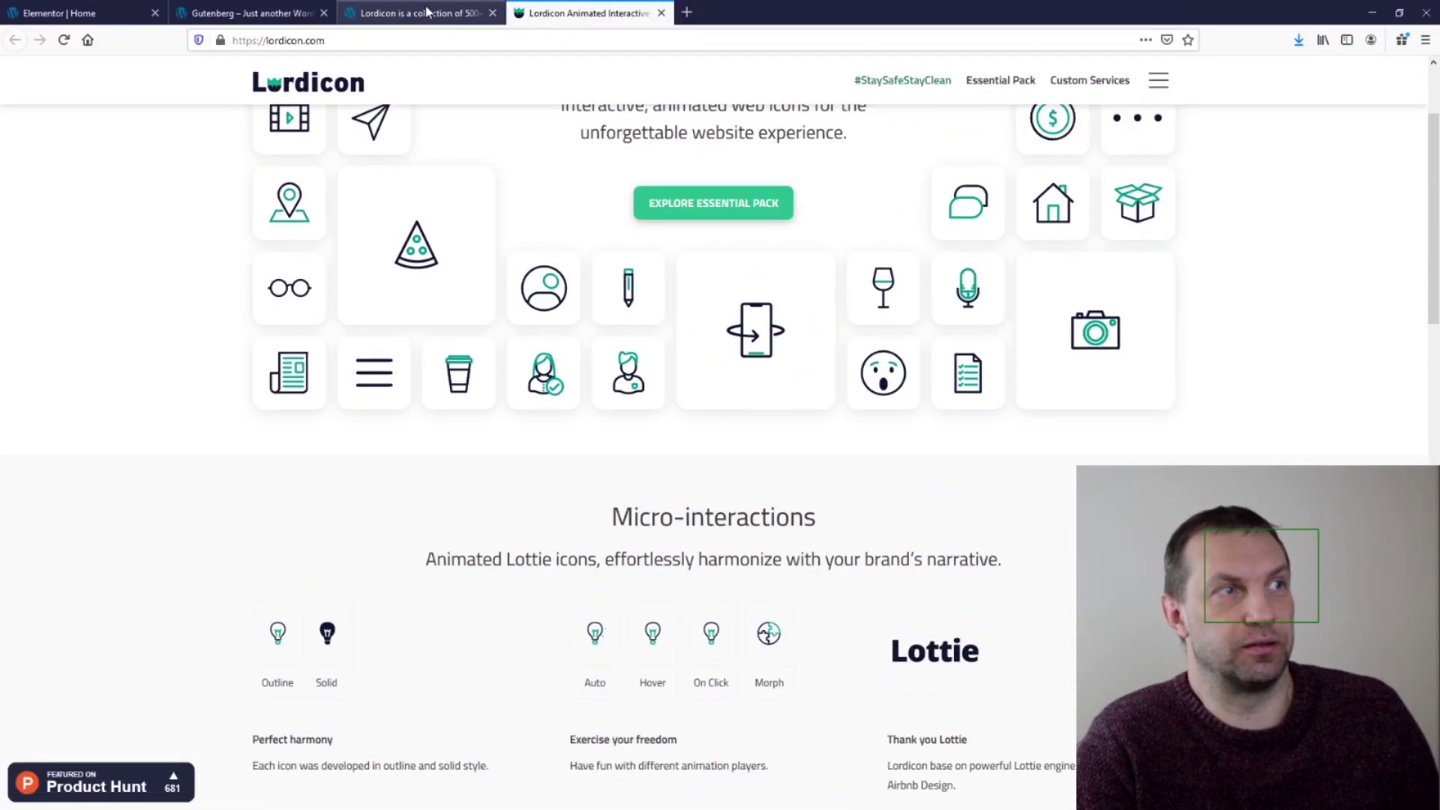
pyautogui.click(425, 11)
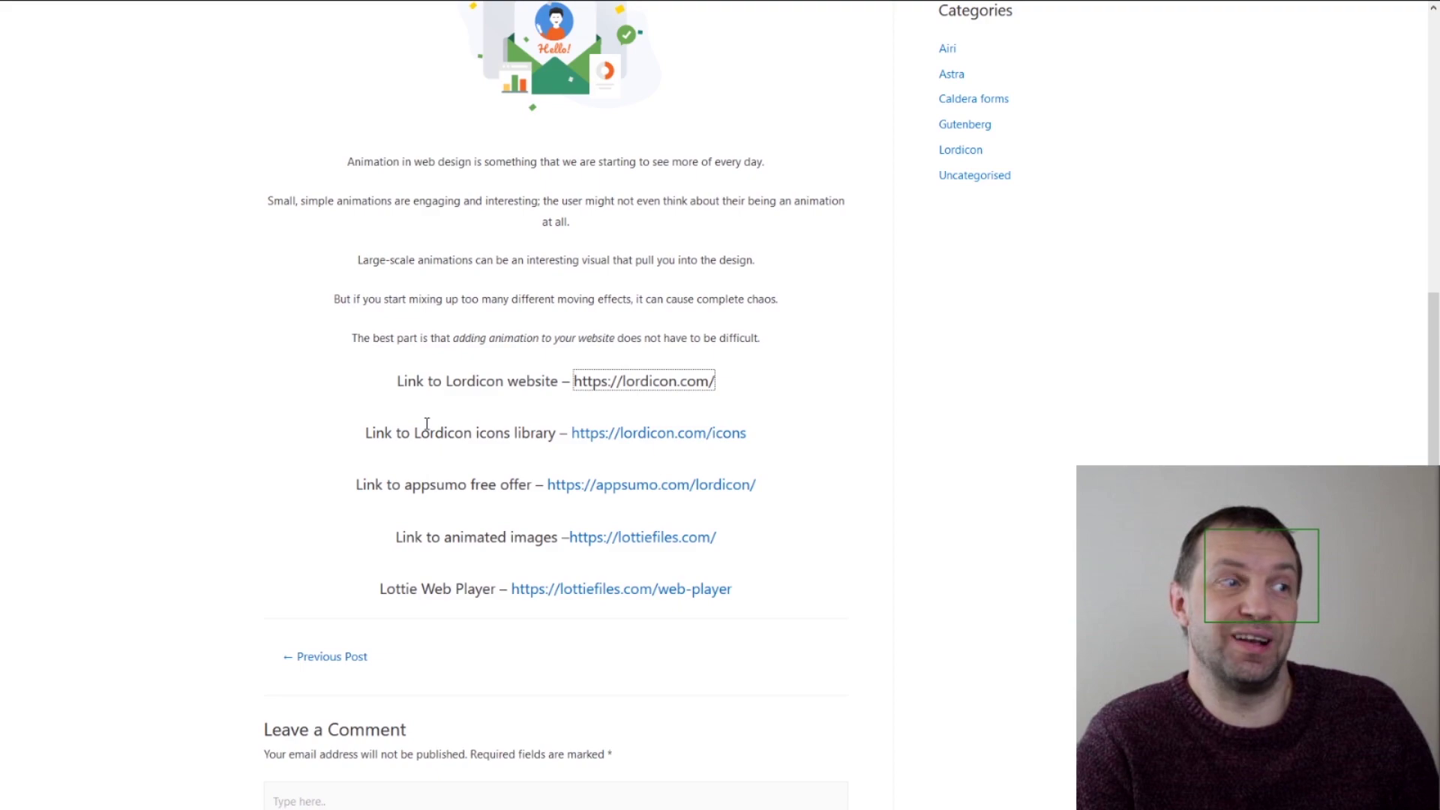
# Step: Open lordicon.com/icons from the post, browse the icon grid, dismiss its popup, and return to the post
pyautogui.click(656, 439)
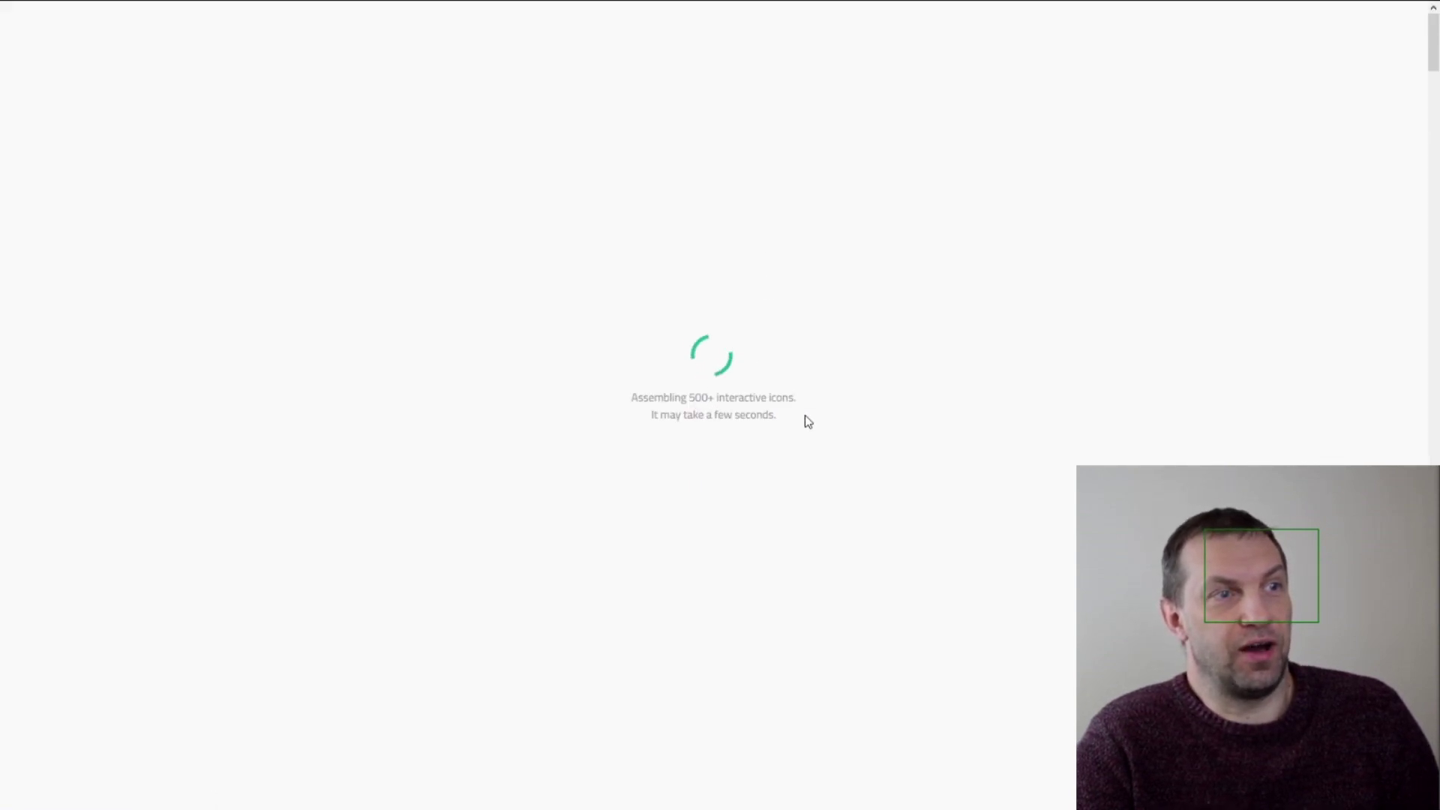
pyautogui.moveTo(635, 5)
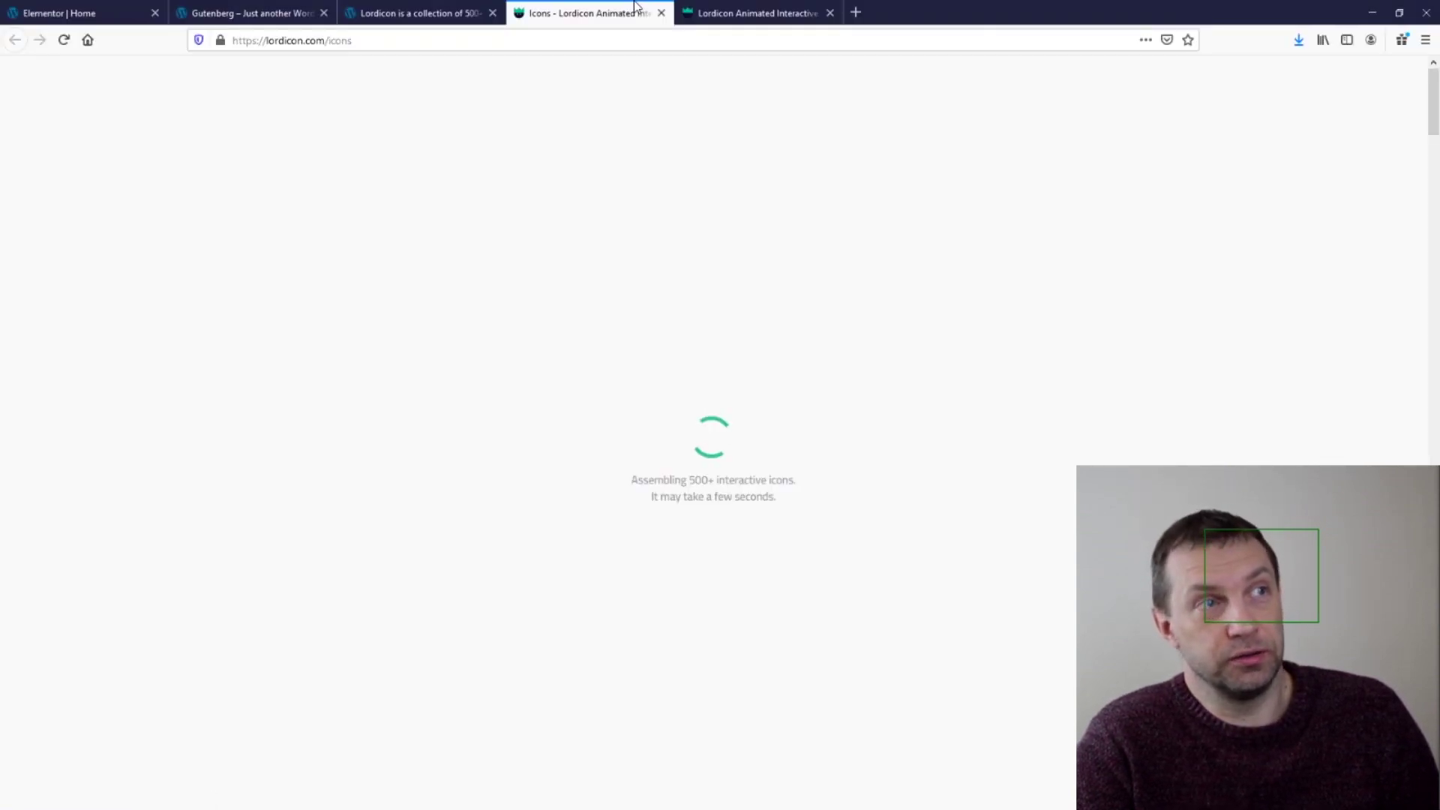
pyautogui.click(432, 12)
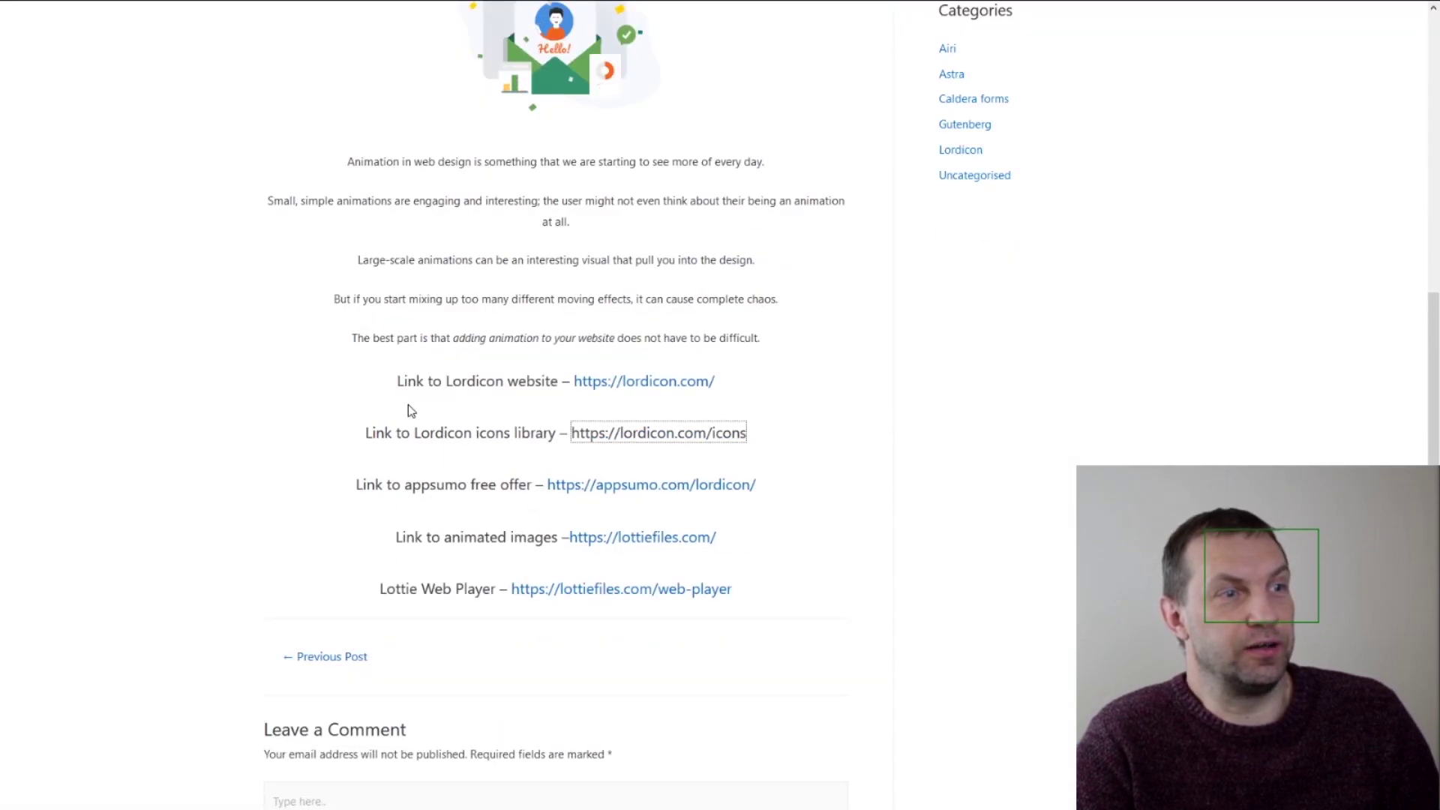
pyautogui.moveTo(670, 8)
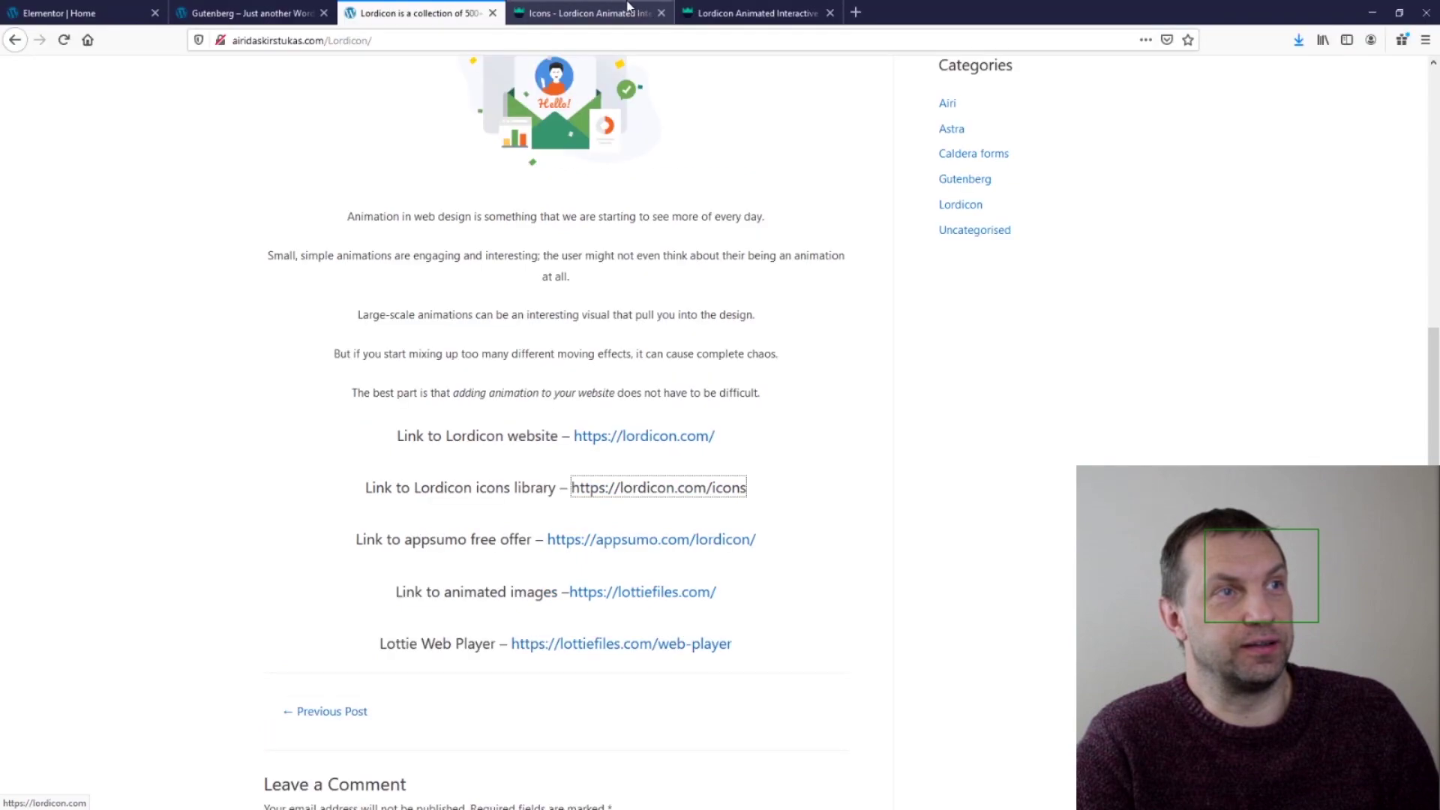
pyautogui.click(763, 15)
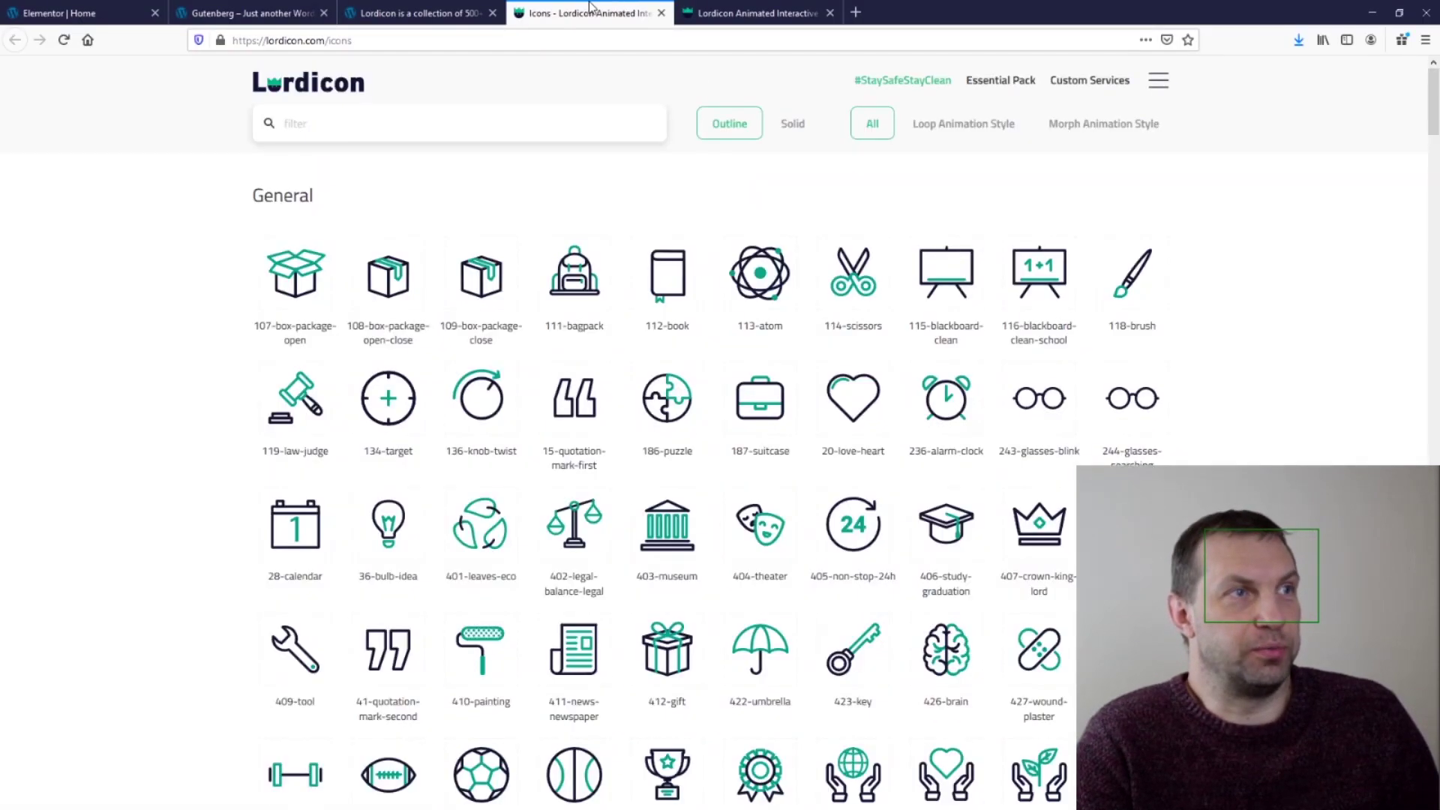
pyautogui.scroll(-2, 763, 450)
pyautogui.scroll(-8, 763, 449)
pyautogui.click(936, 205)
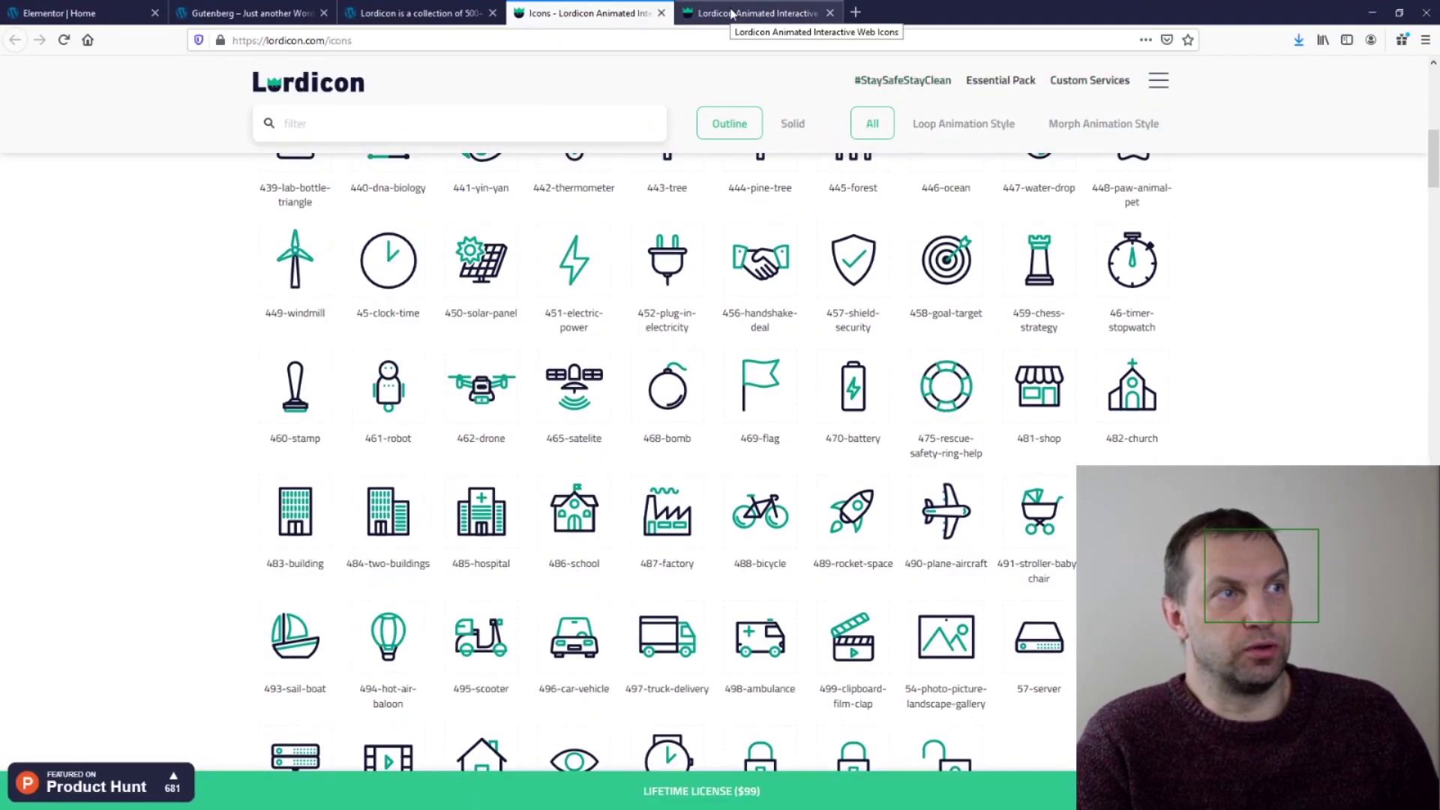
pyautogui.click(420, 13)
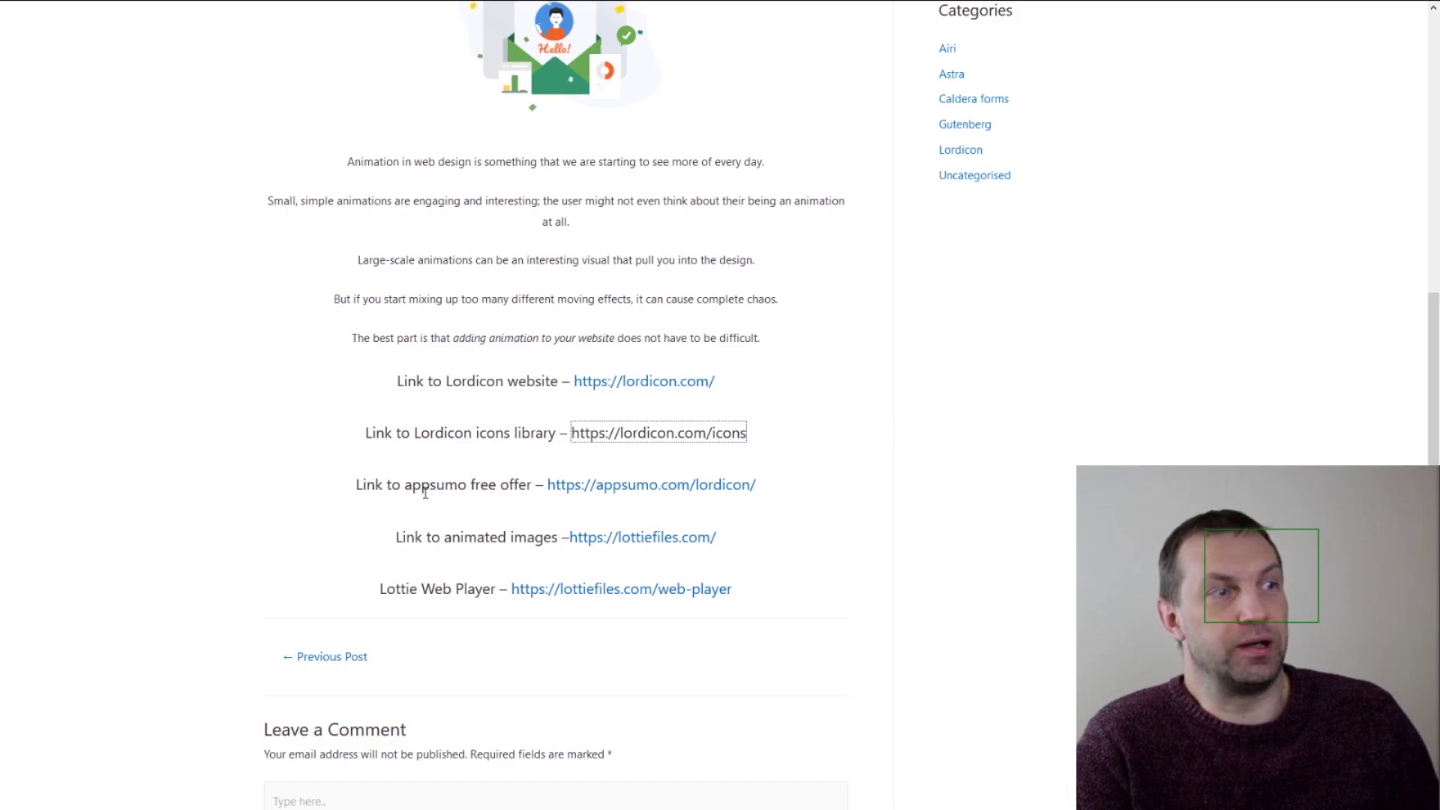
# Step: Open the appsumo.com/lordicon free offer, scroll through its features and deal terms, then return to the post
pyautogui.click(652, 492)
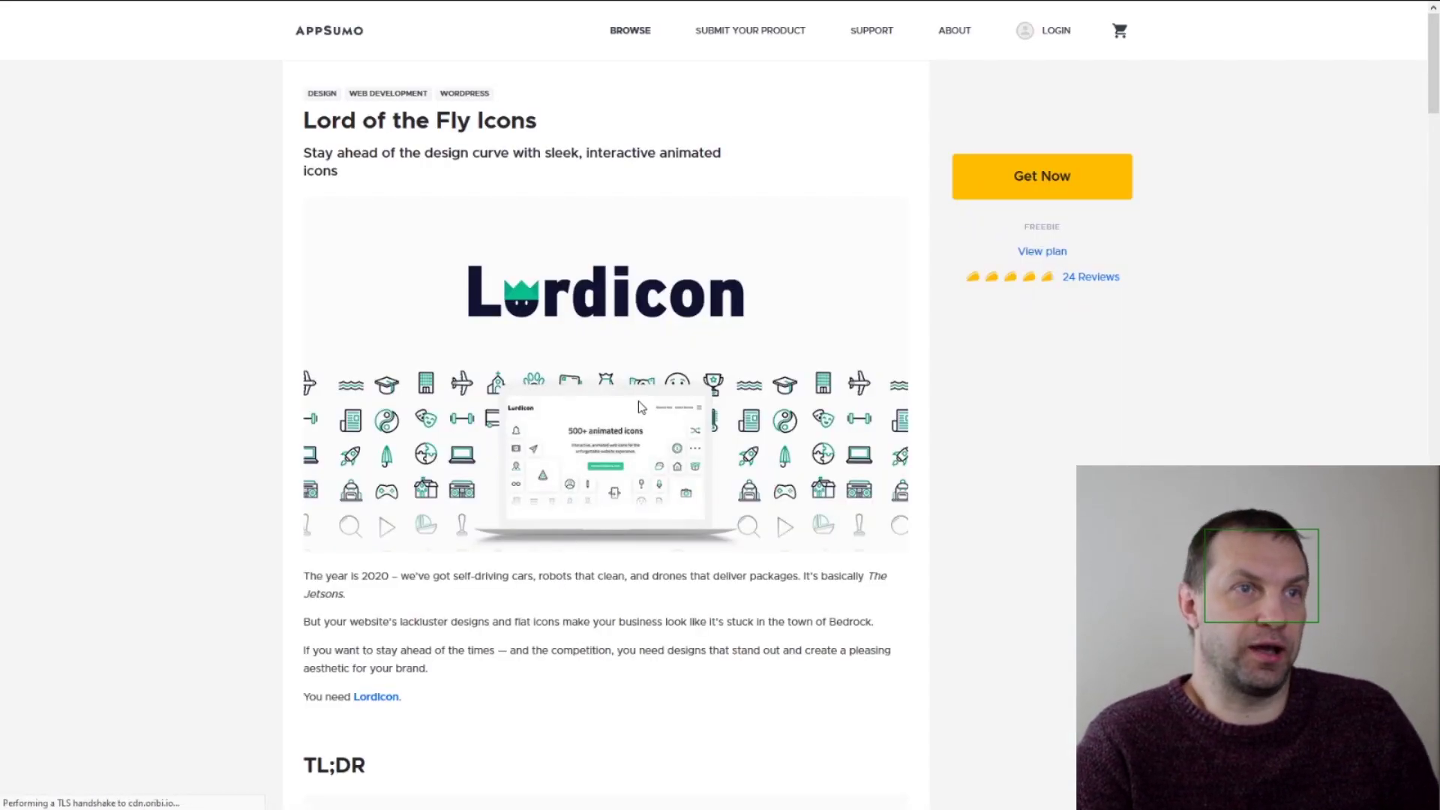
pyautogui.scroll(-15, 661, 304)
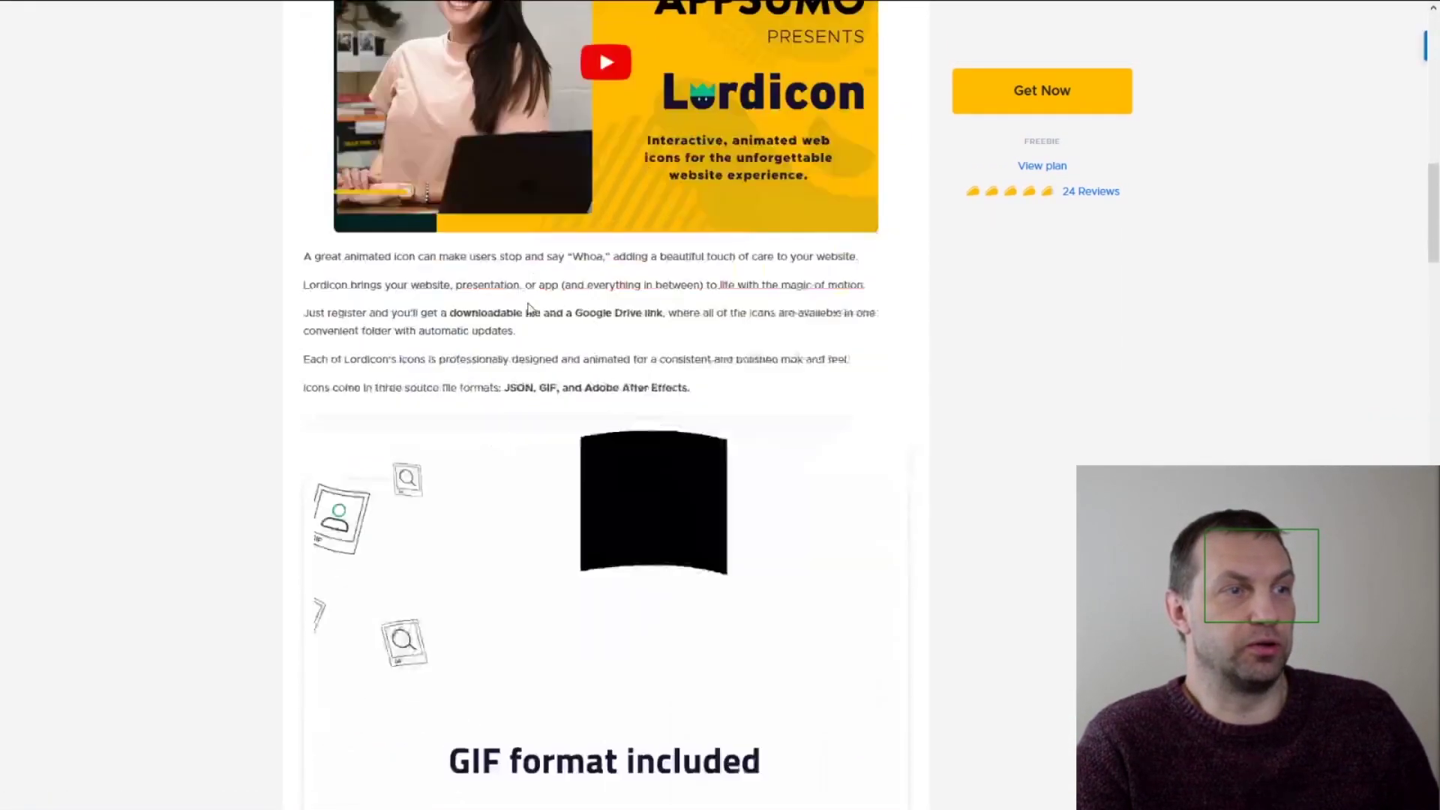
pyautogui.scroll(-20, 530, 309)
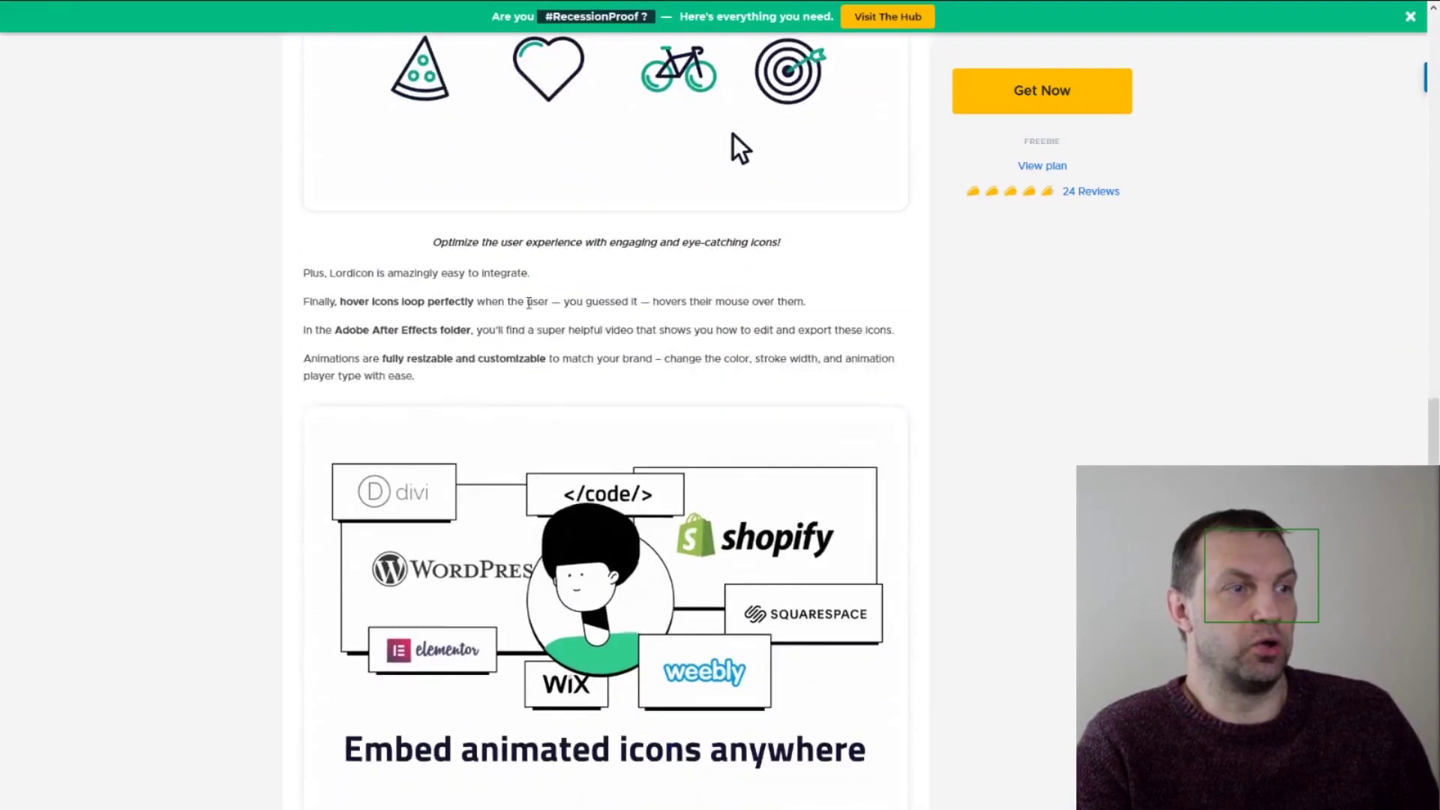
pyautogui.scroll(-15, 530, 309)
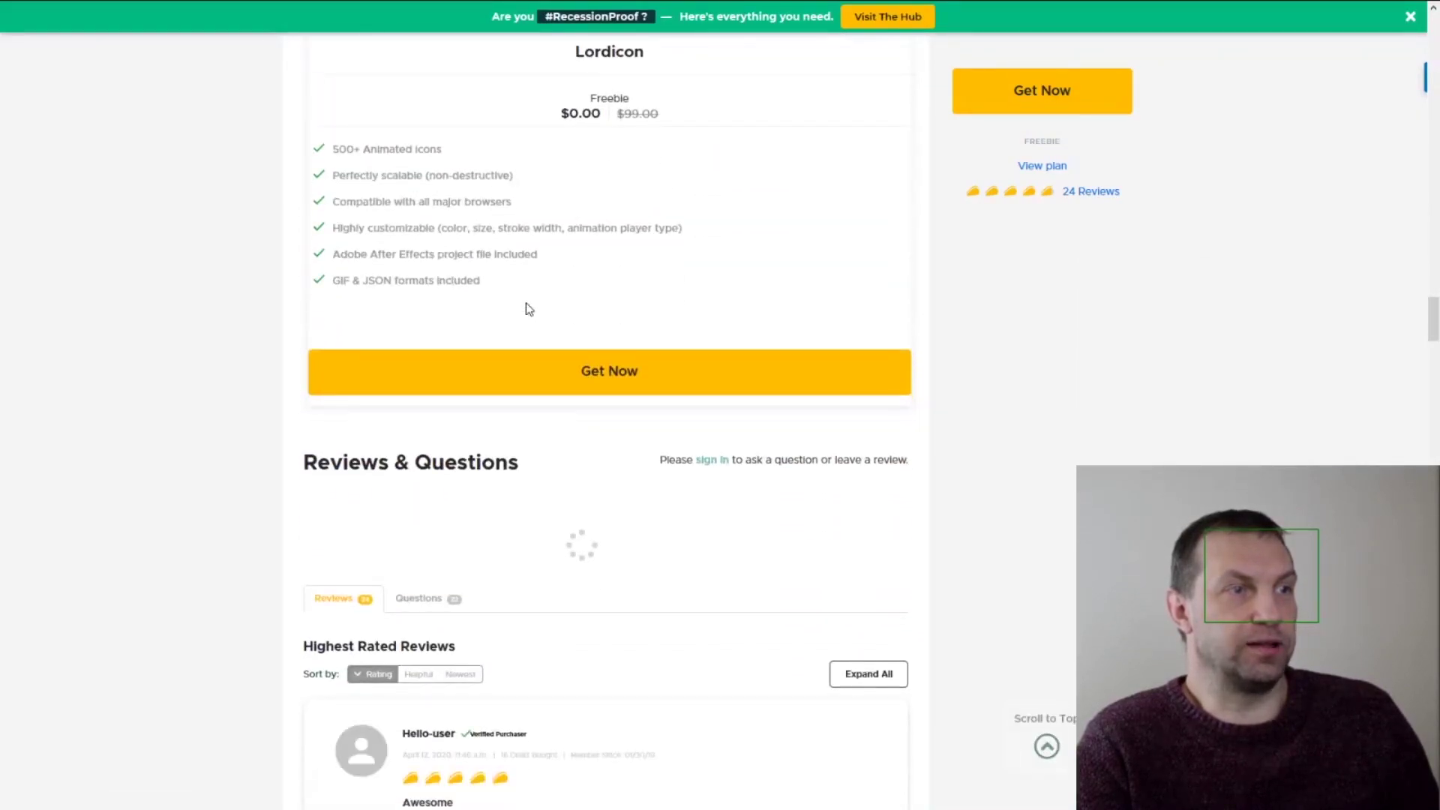
pyautogui.scroll(3, 534, 300)
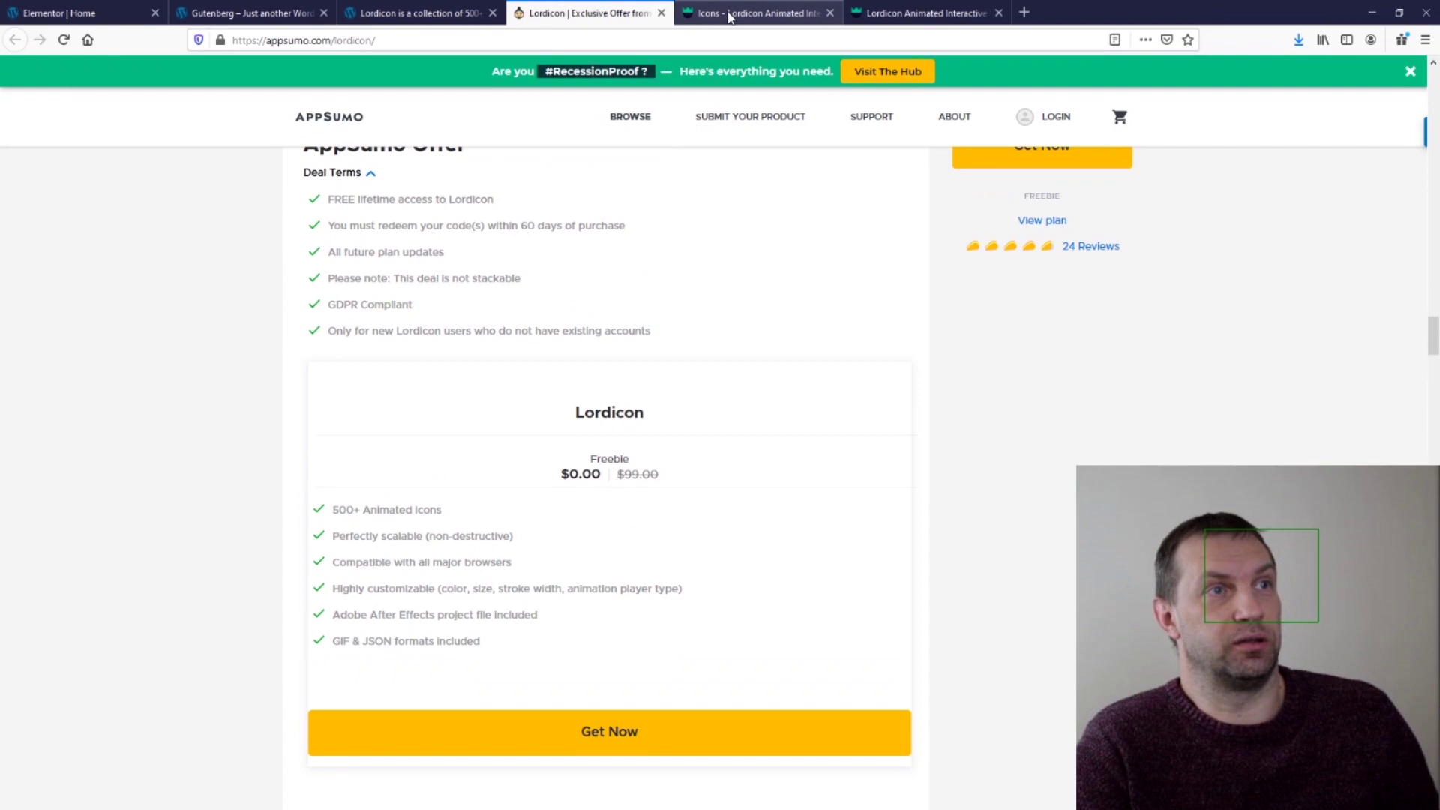
pyautogui.click(728, 14)
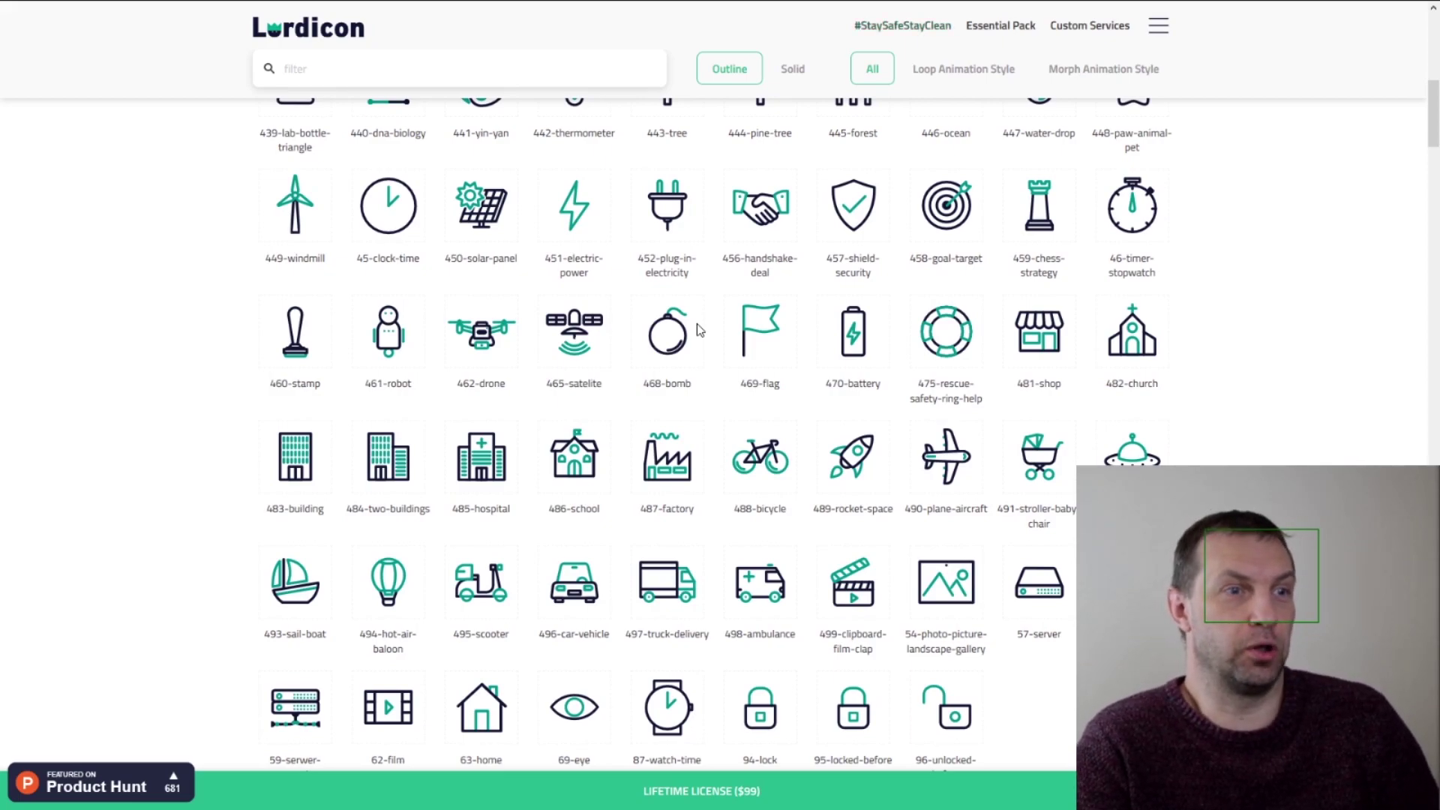
pyautogui.moveTo(861, 15)
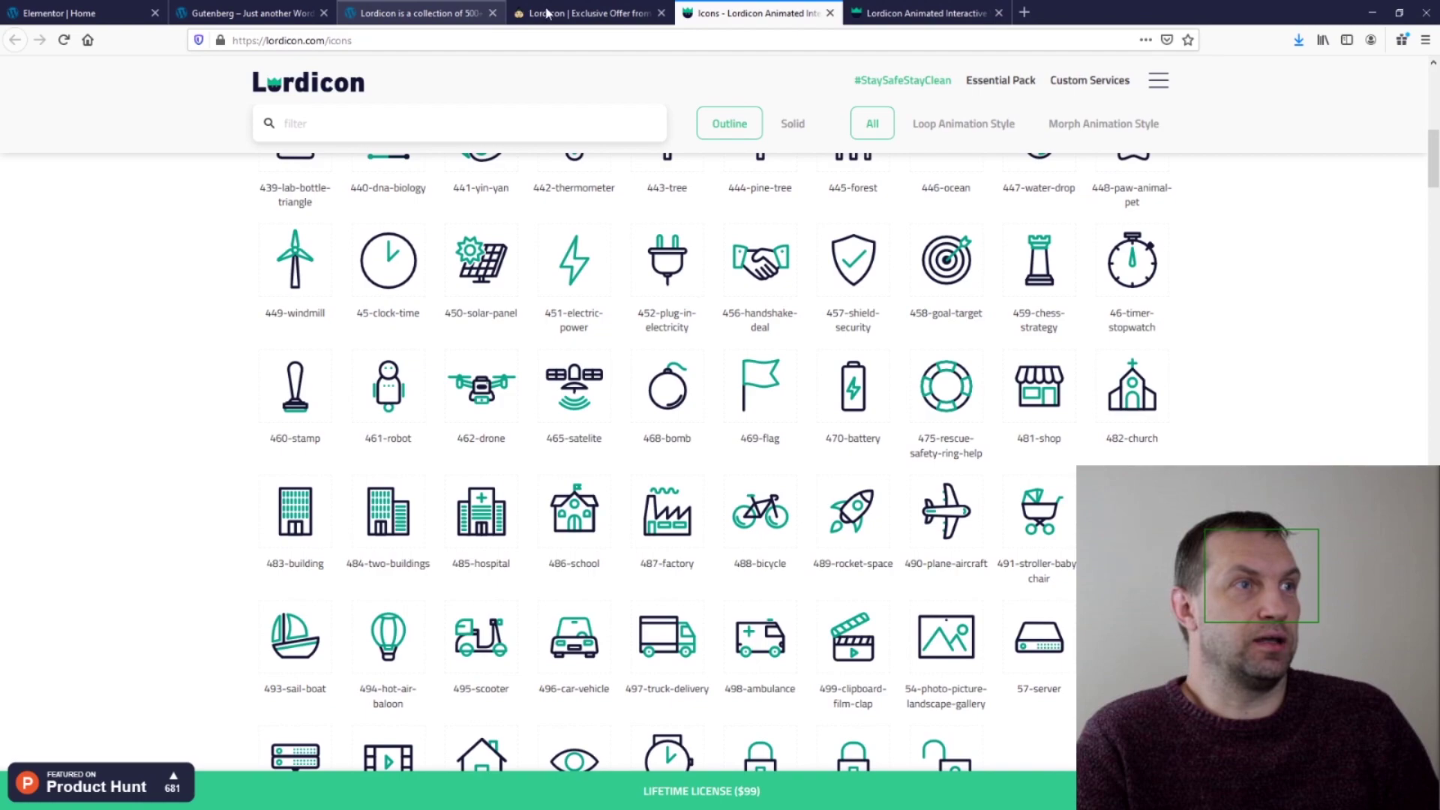
pyautogui.click(589, 12)
pyautogui.click(861, 13)
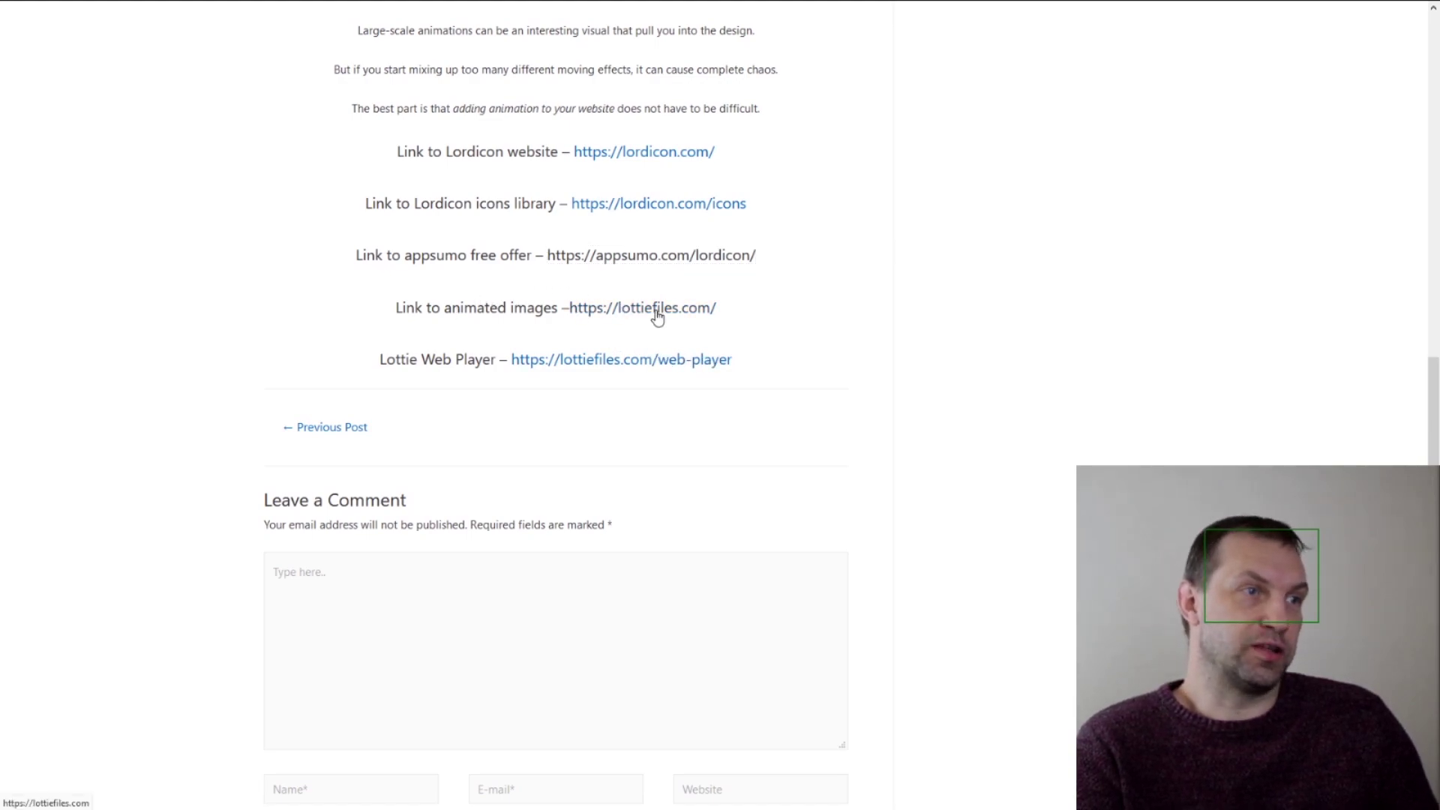
# Step: Open lottiefiles.com from the animated-images link, then go back to the post's link list
pyautogui.click(657, 316)
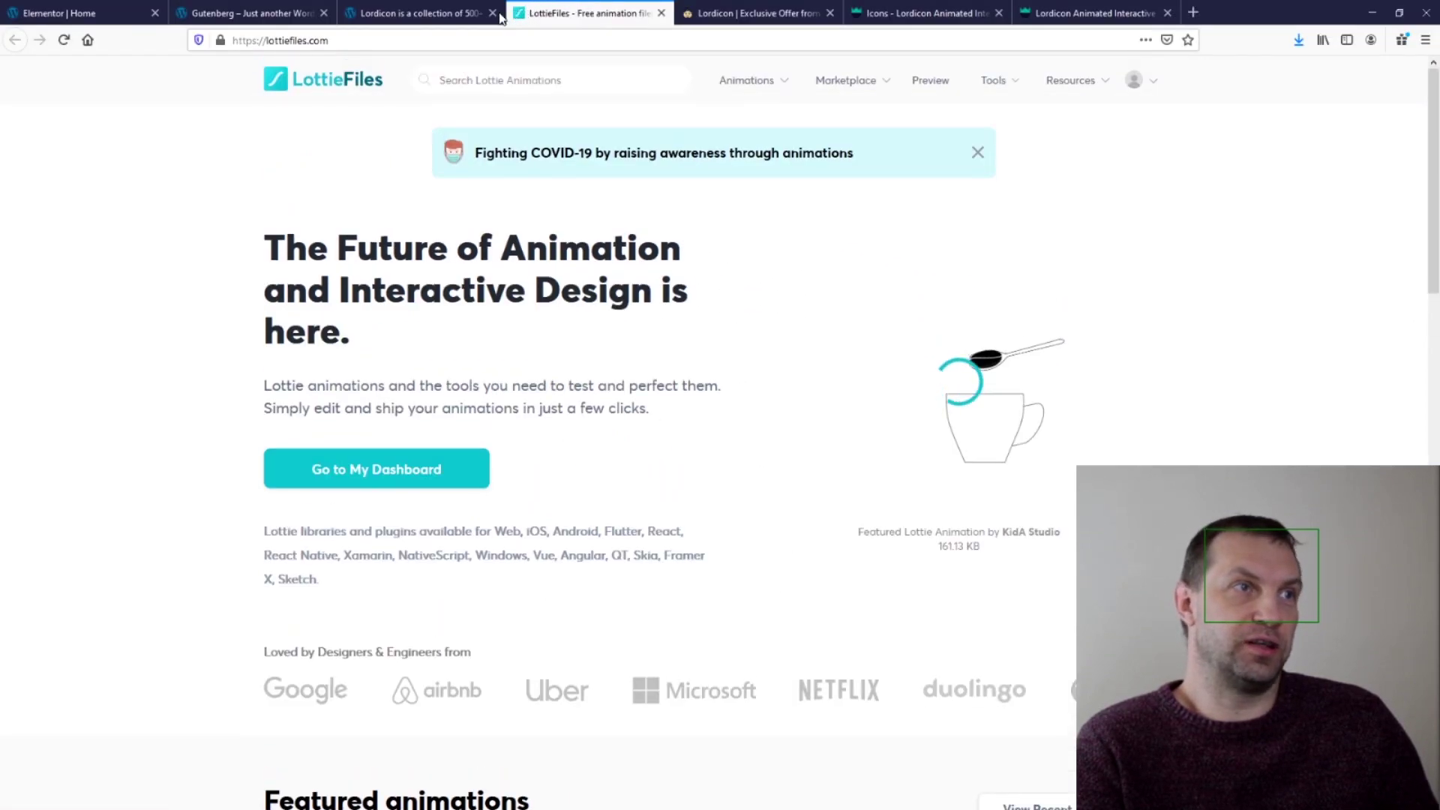
pyautogui.click(422, 13)
pyautogui.scroll(10, 548, 405)
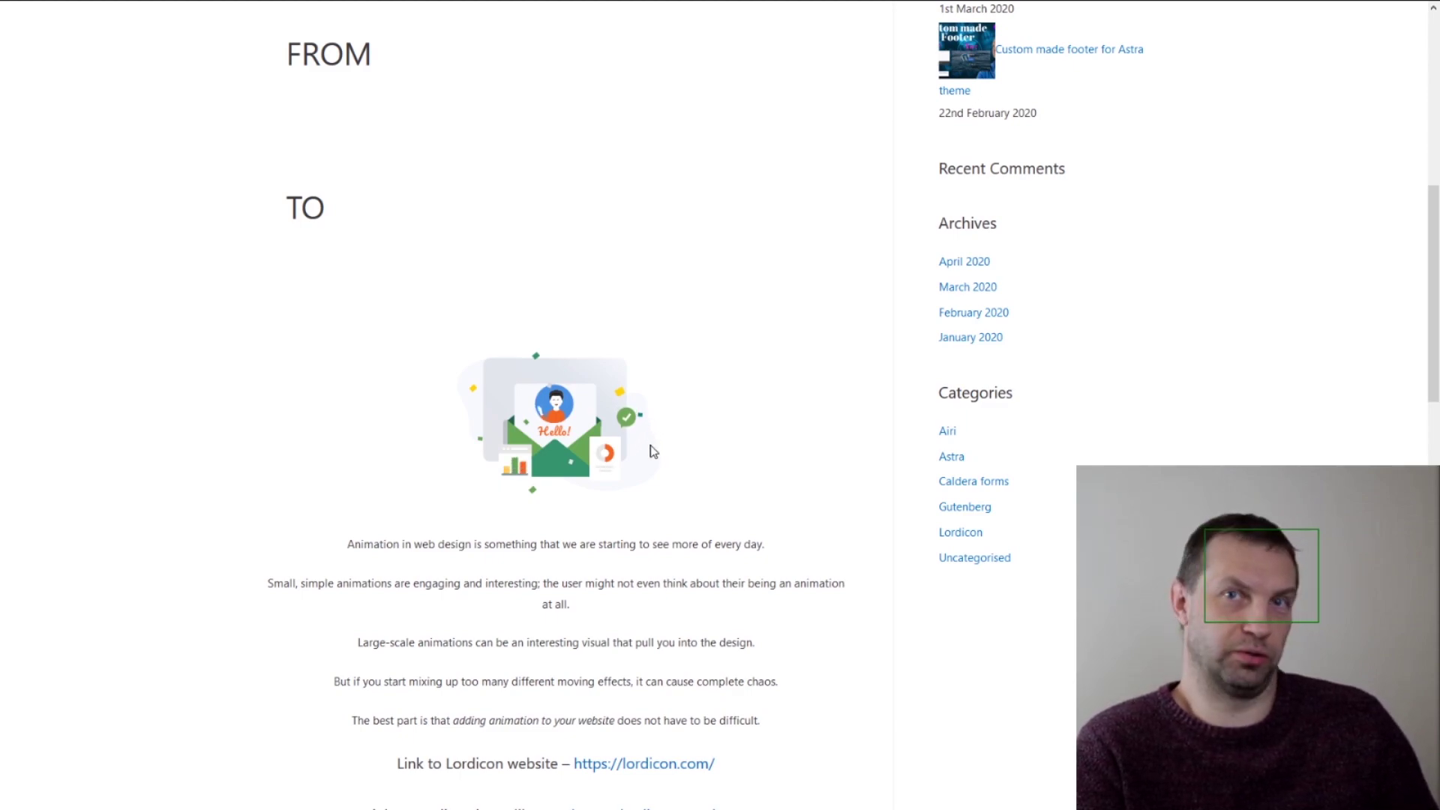
pyautogui.scroll(-5, 538, 618)
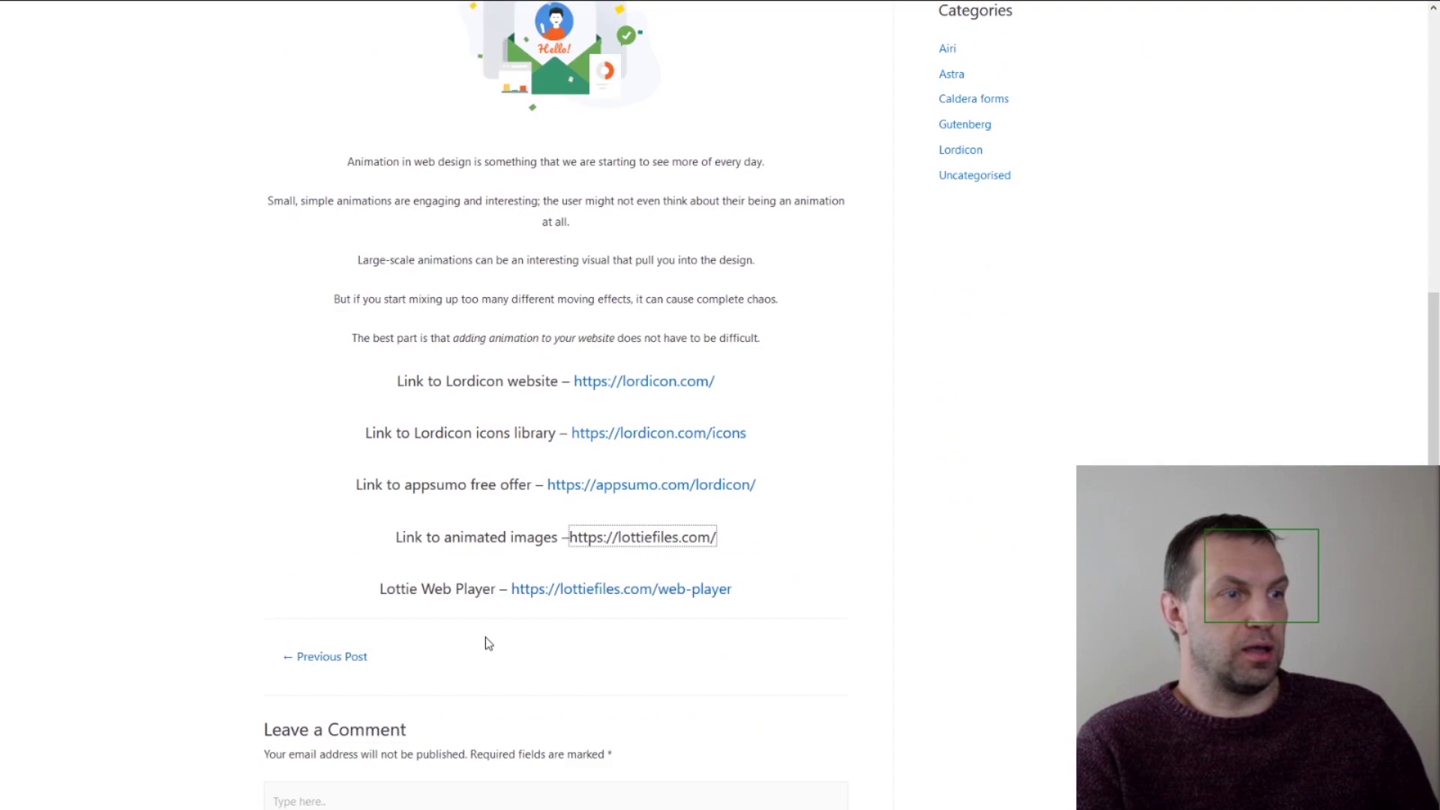
# Step: Open lottiefiles.com/web-player and paste the car animation's JSON URL to preview it at 300px × 300px
pyautogui.click(628, 597)
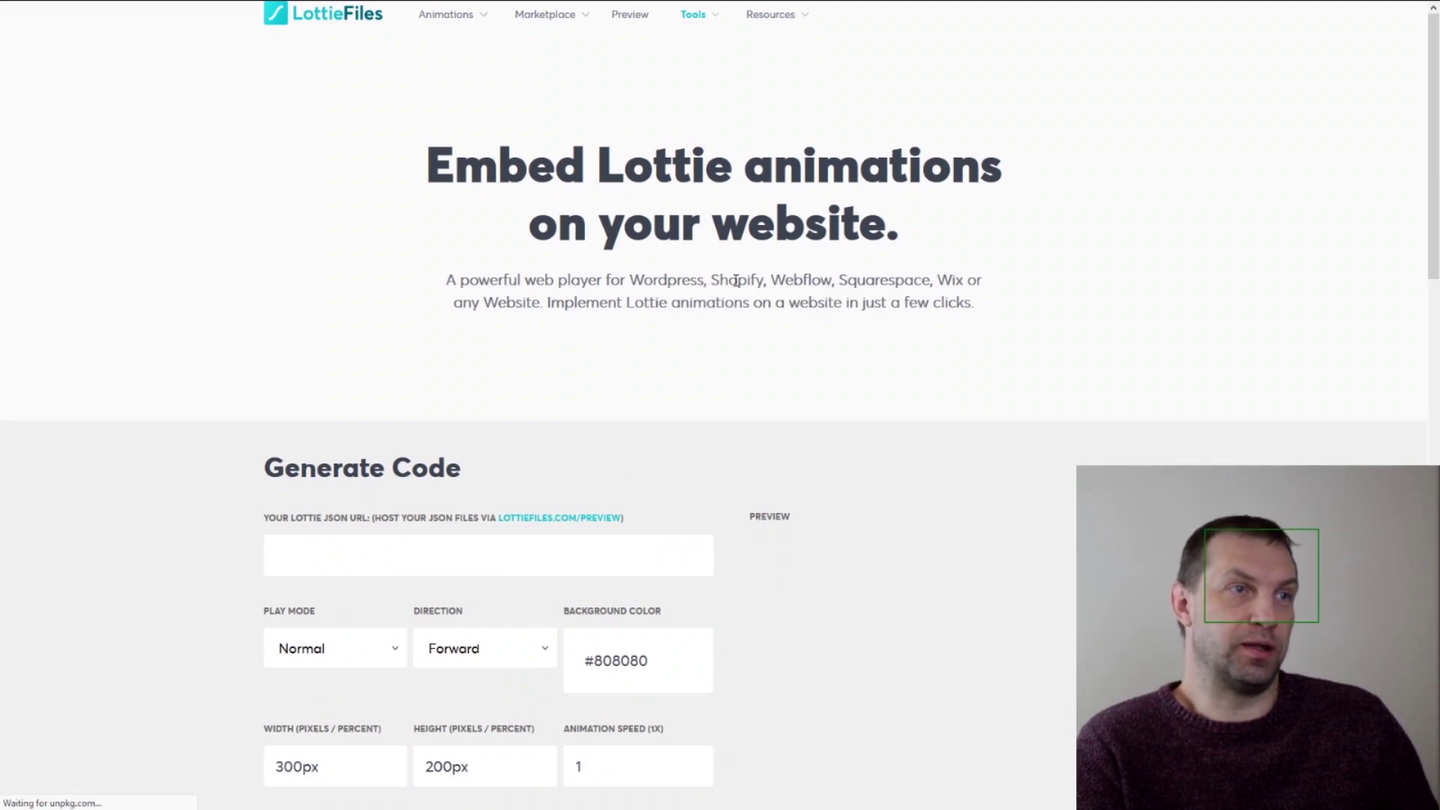
pyautogui.click(547, 555)
pyautogui.write('https://assets1.lottiefiles.com/datafiles/HN7OcWNnoqje6iXliZdWzKxvLlbfeCGTmvXmEm1h/data.json')
pyautogui.scroll(-4, 546, 537)
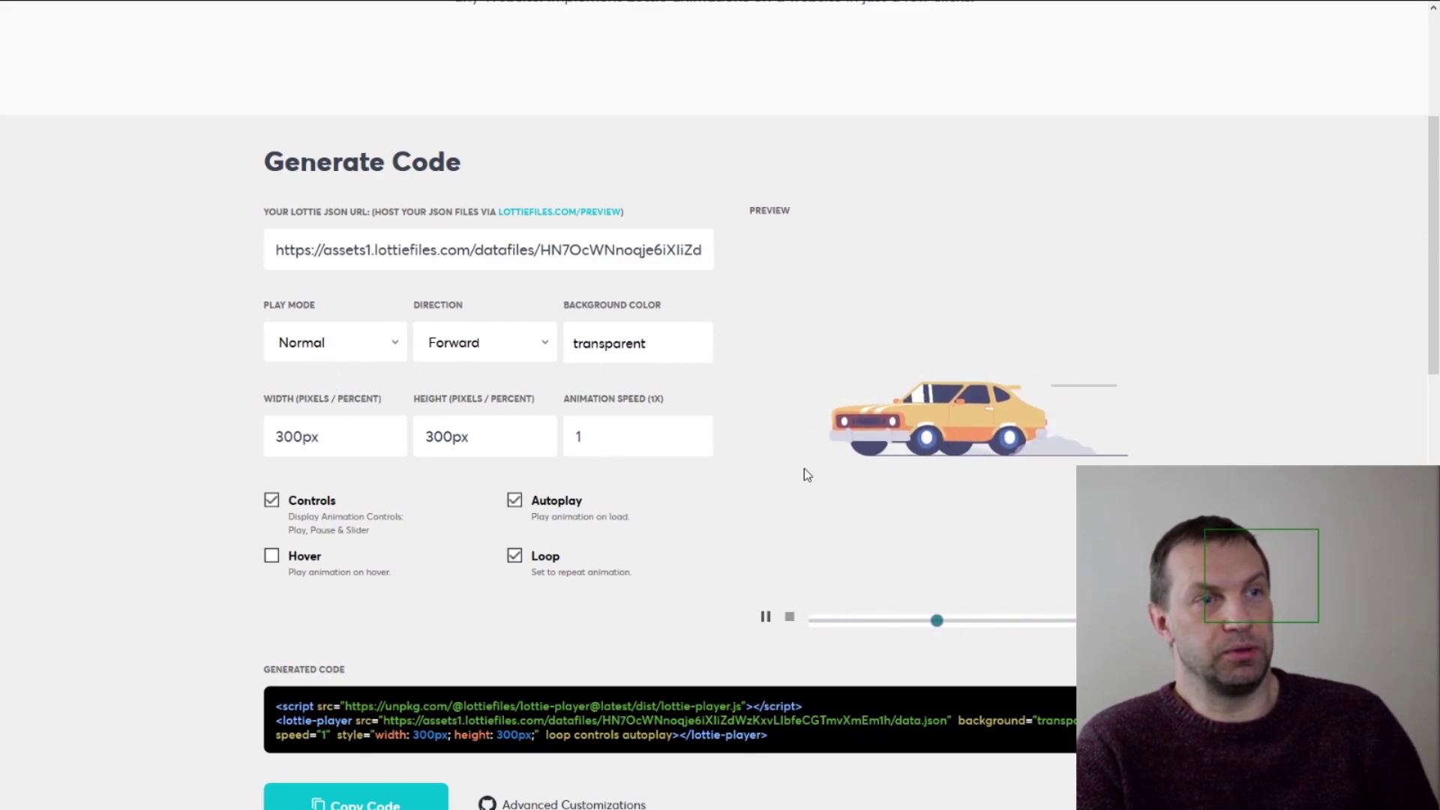
pyautogui.scroll(-2, 463, 620)
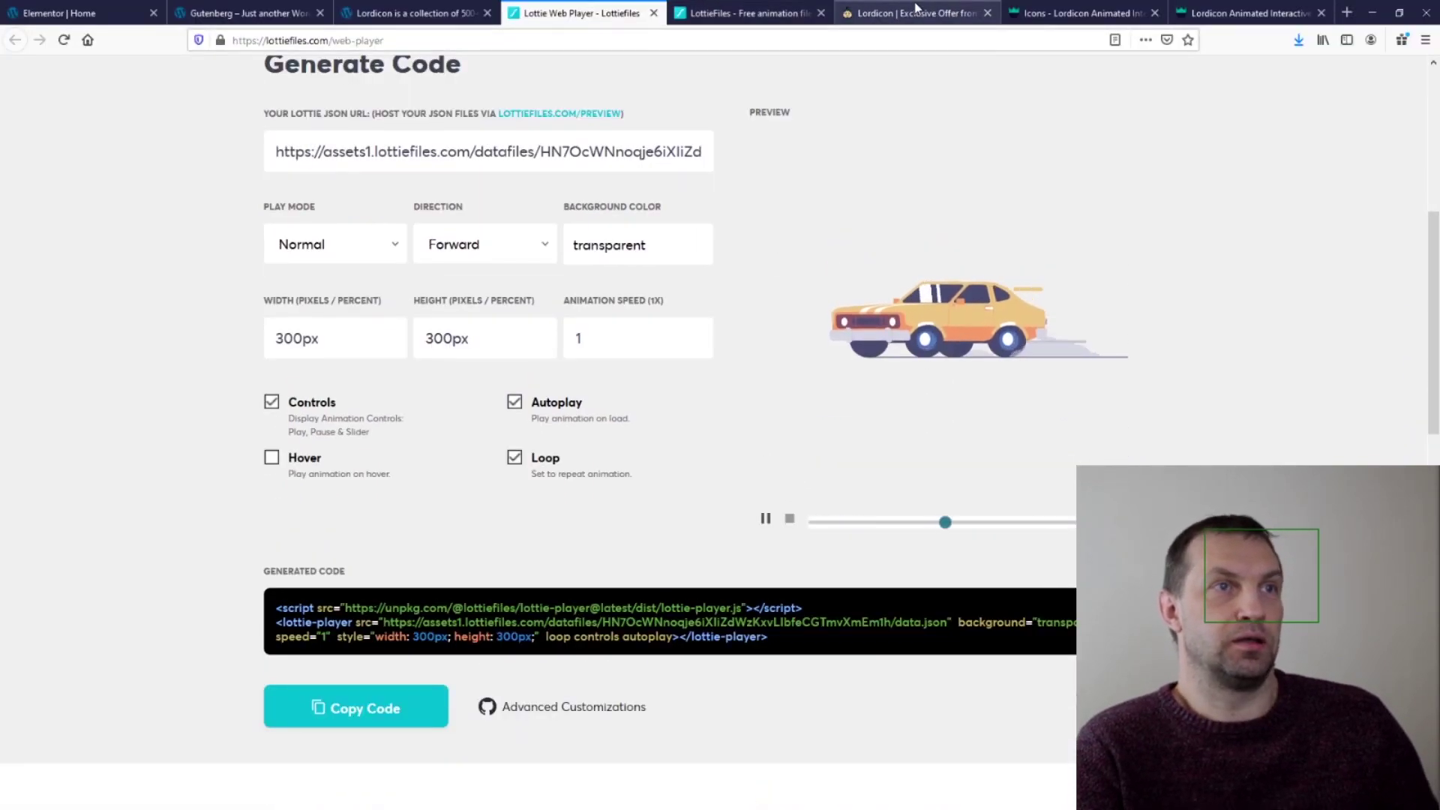
# Step: Return to the AppSumo Lordicon offer tab and review its features up to 'GIF format included'
pyautogui.click(915, 9)
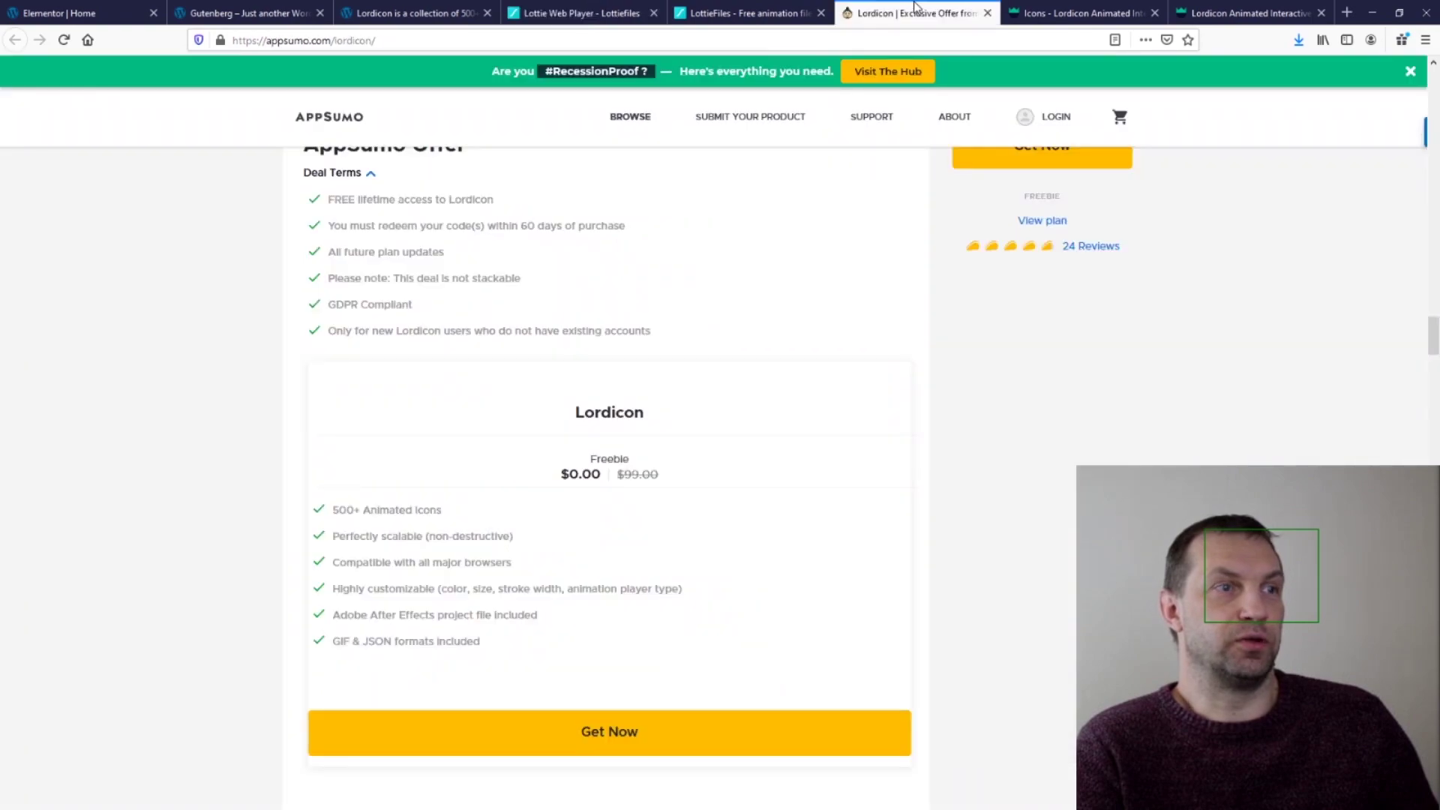
pyautogui.scroll(15, 750, 345)
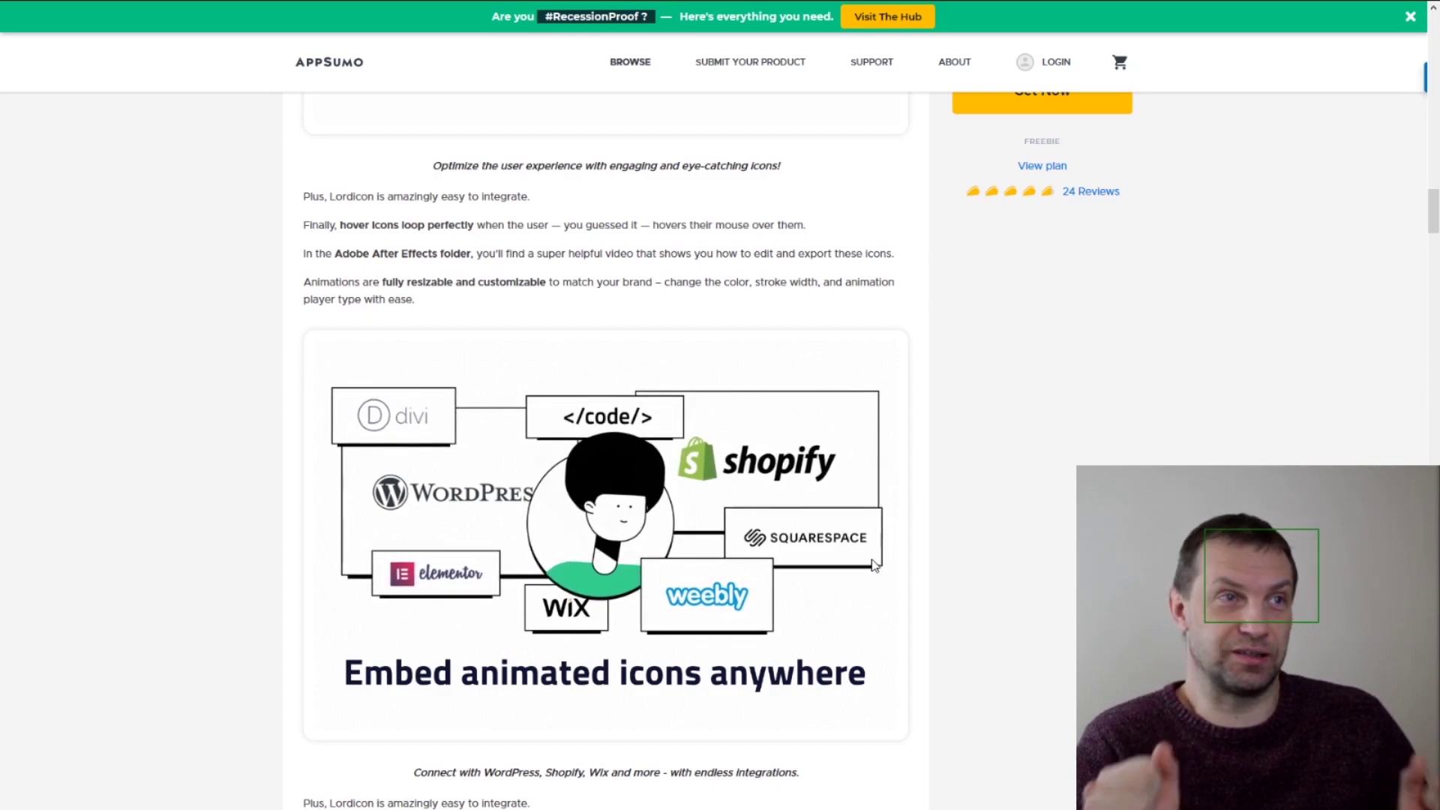
pyautogui.scroll(7, 553, 553)
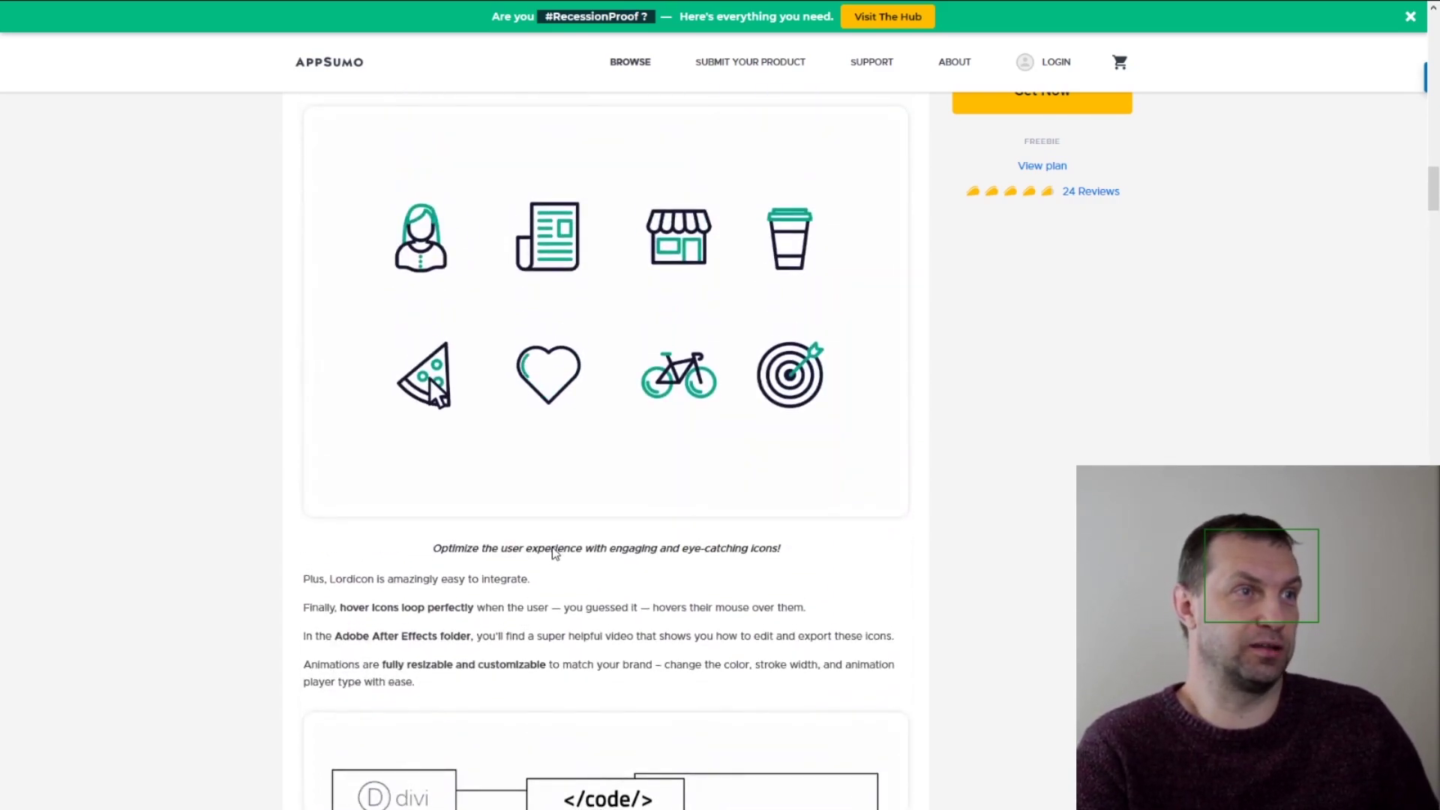
pyautogui.scroll(9, 553, 553)
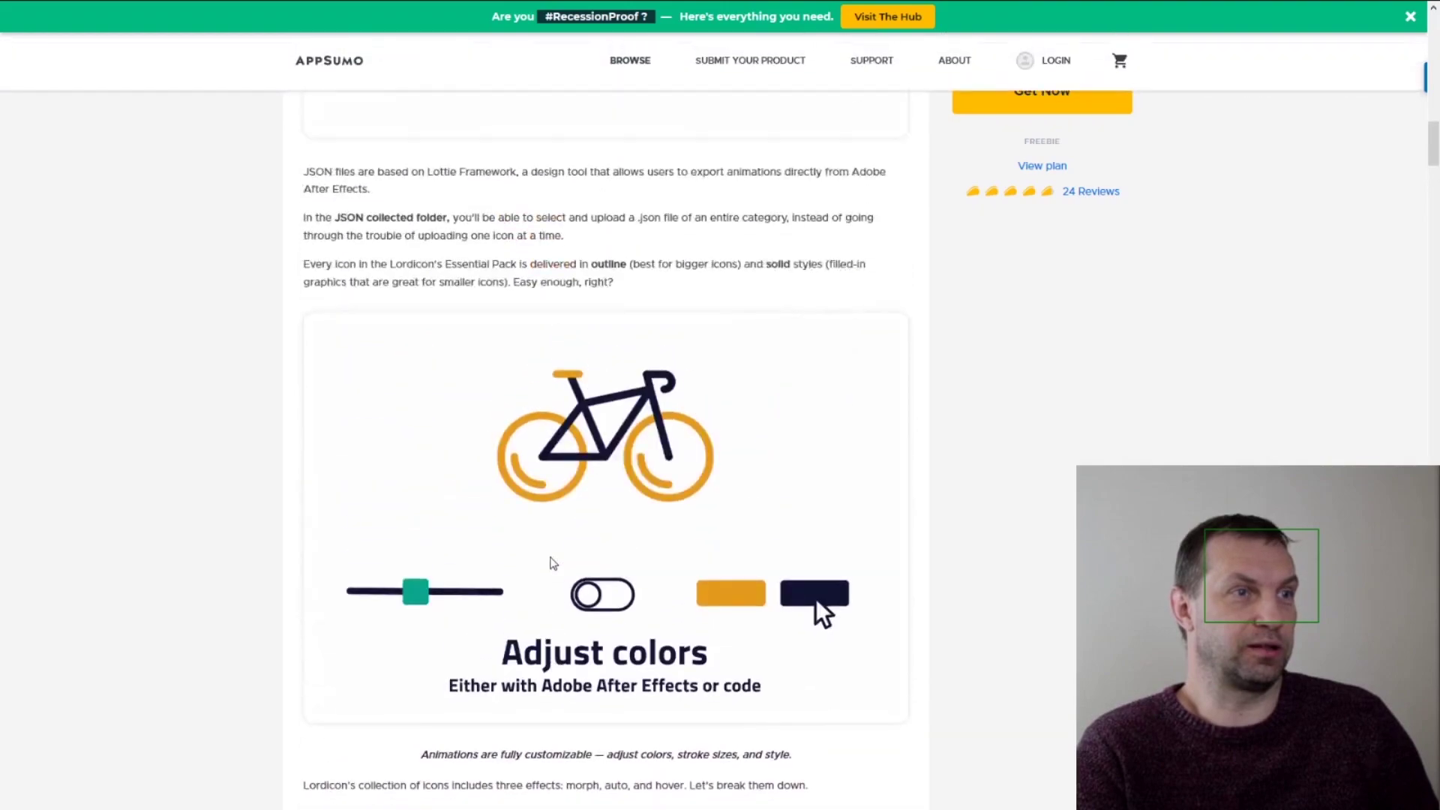
pyautogui.scroll(6, 551, 564)
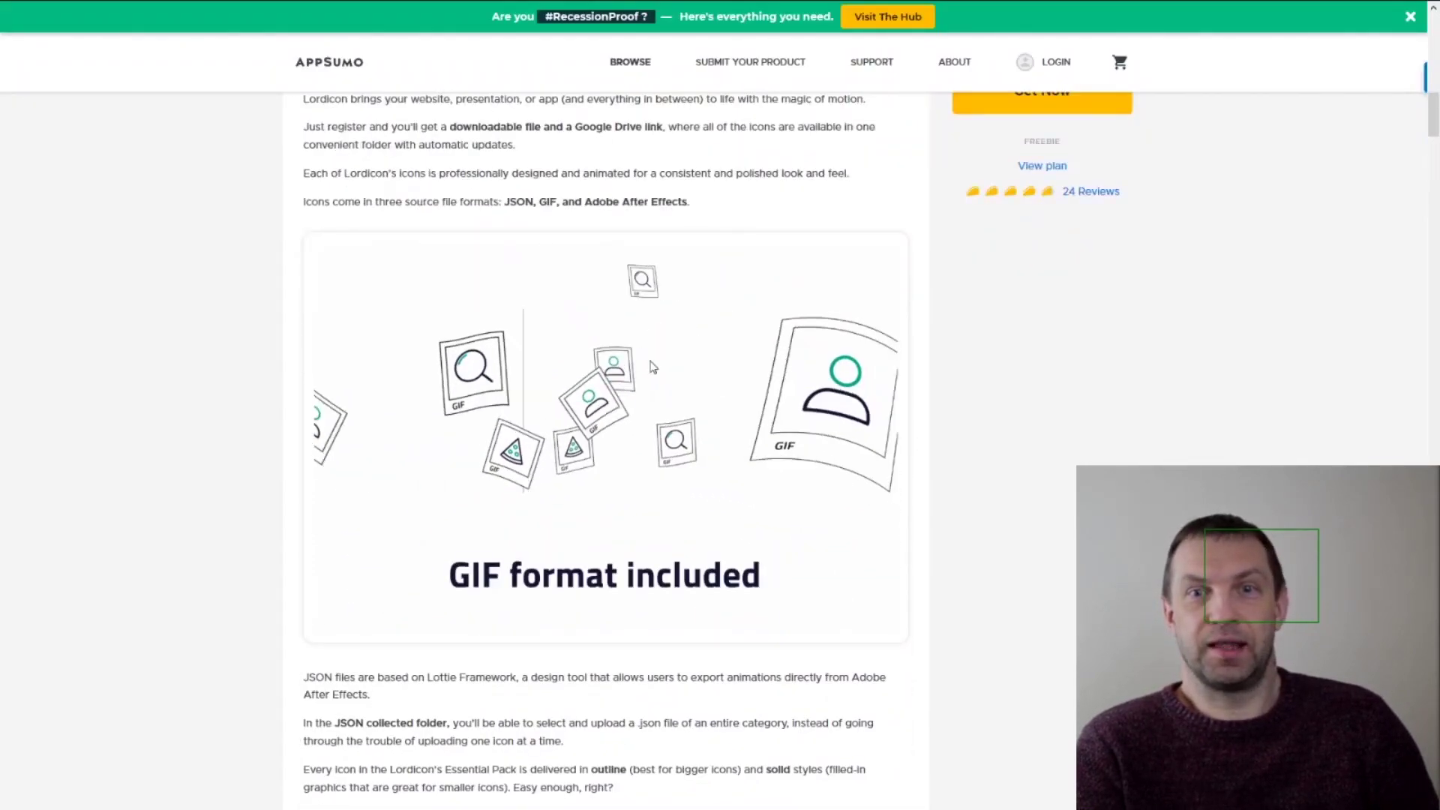